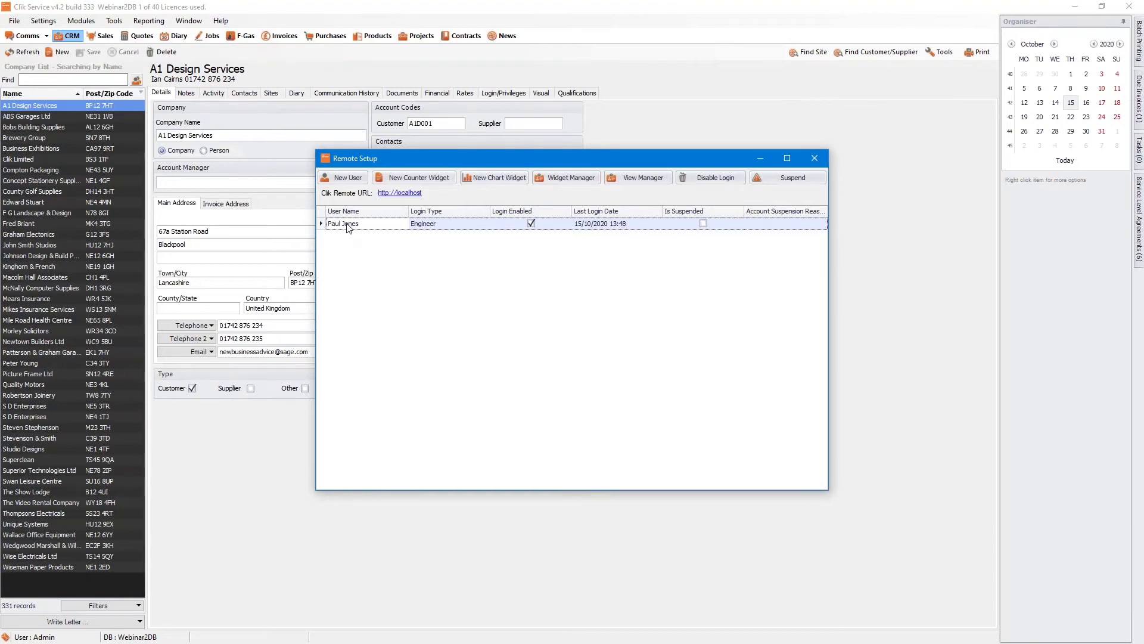
# Step: Open the listed engineer's remote user setup and review the access privileges across all categories, from Communication through Timesheets
pyautogui.doubleClick(348, 224)
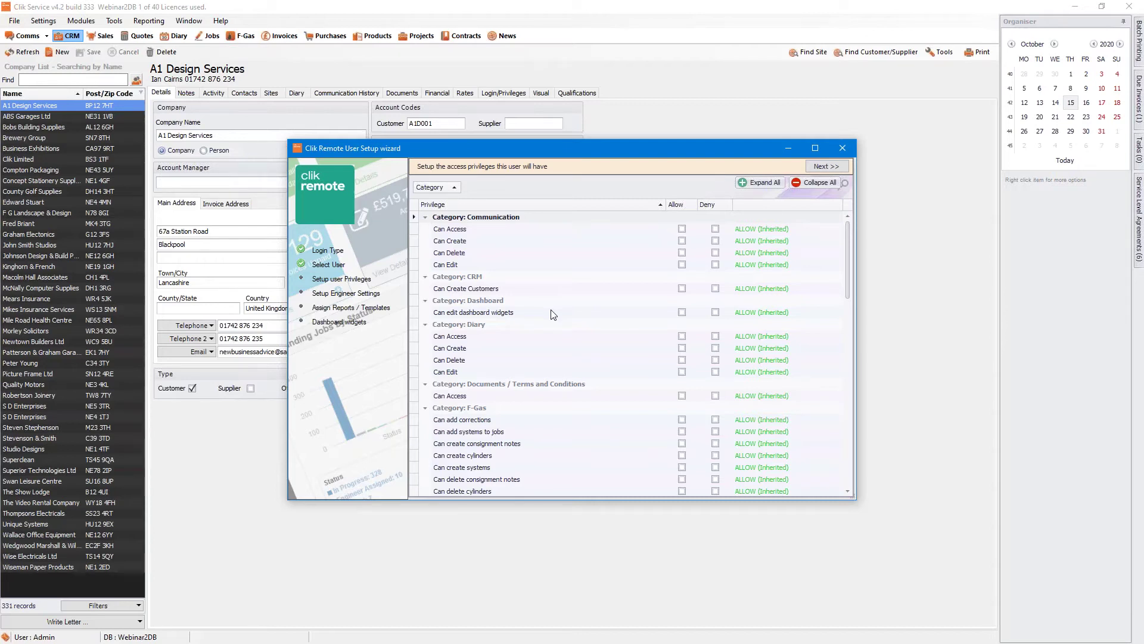
pyautogui.scroll(-1, 553, 315)
pyautogui.scroll(-1, 553, 314)
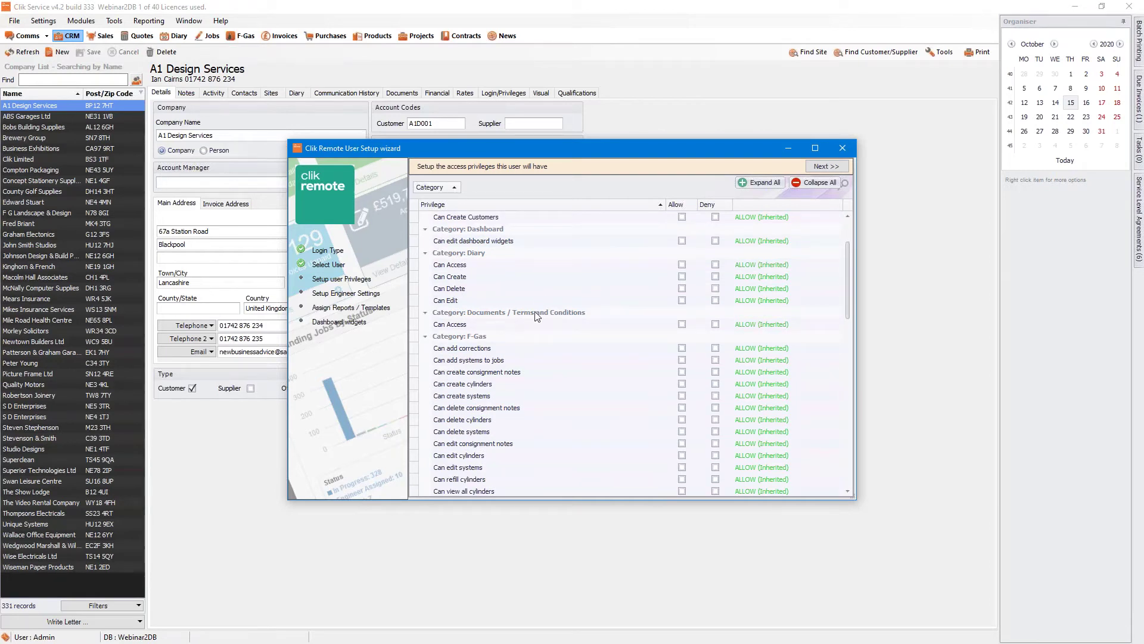
pyautogui.scroll(-2, 538, 316)
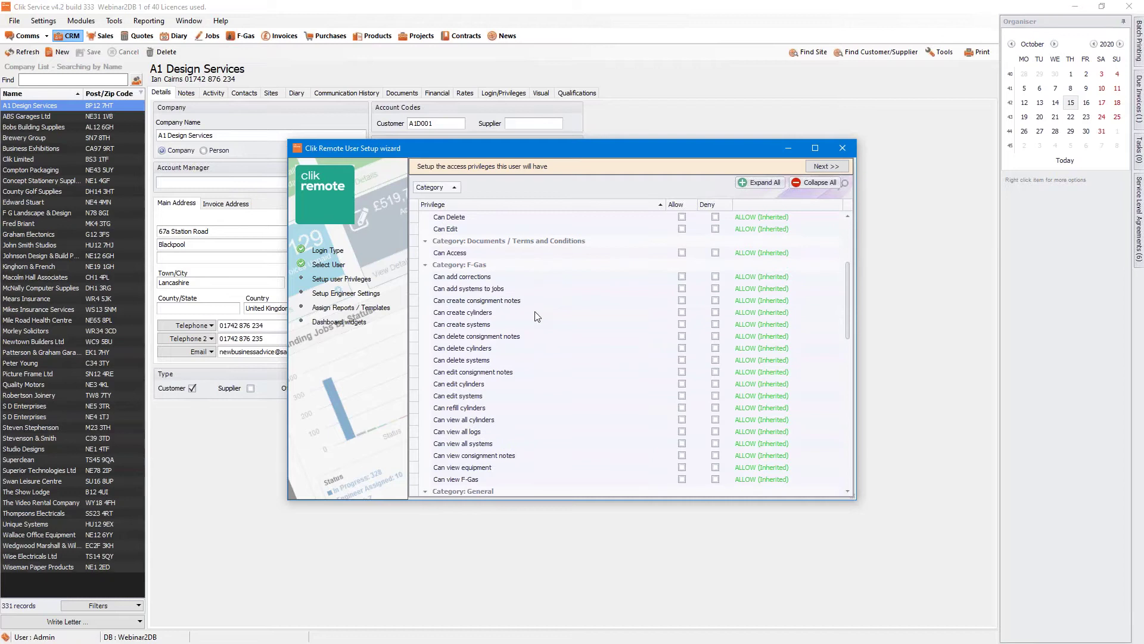
pyautogui.scroll(-1, 538, 316)
pyautogui.scroll(1, 538, 317)
pyautogui.scroll(-3, 651, 393)
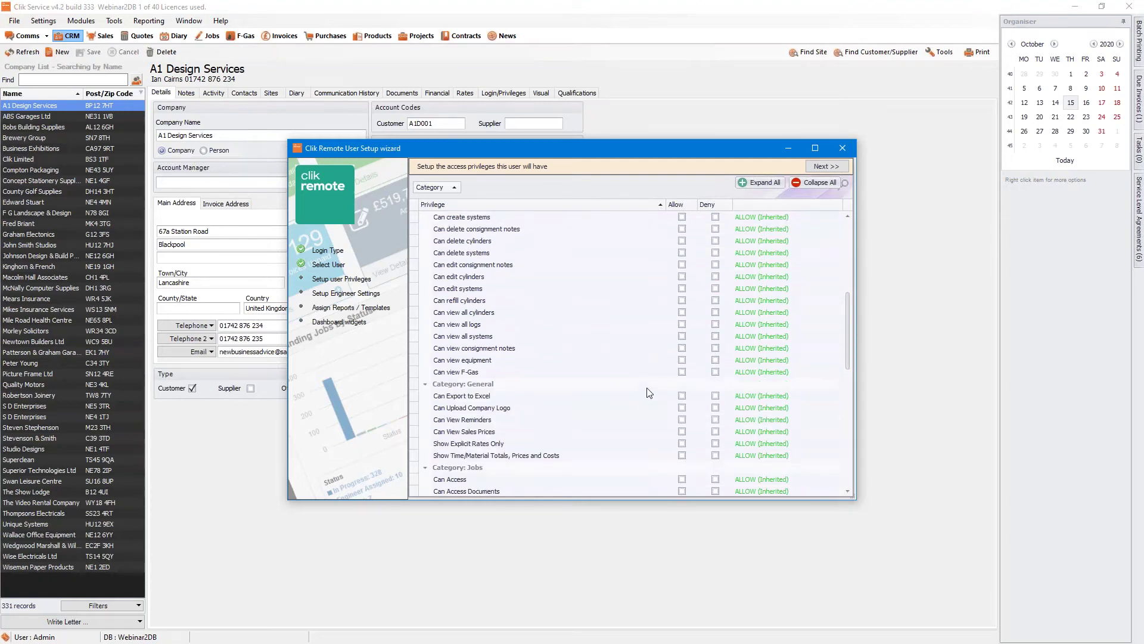
pyautogui.scroll(-1, 649, 393)
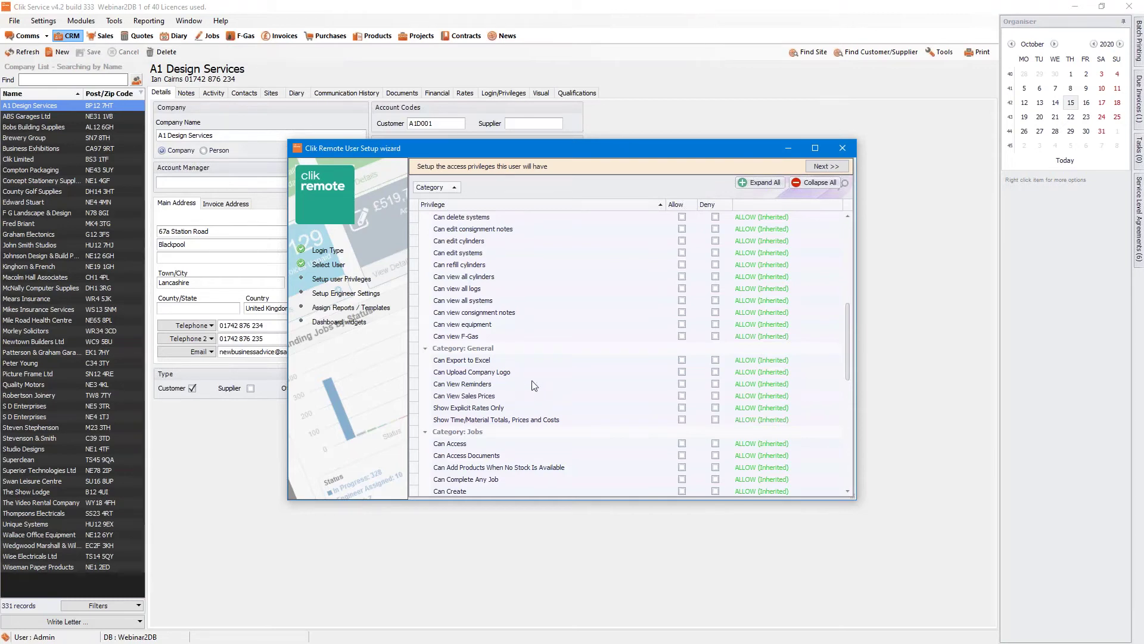
pyautogui.scroll(-1, 504, 388)
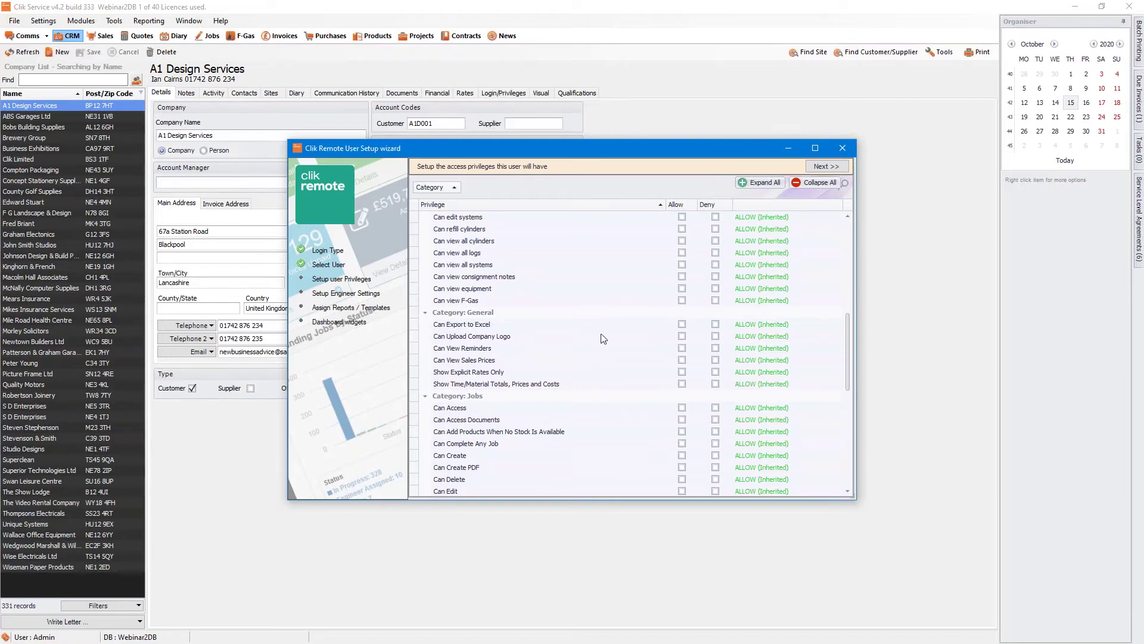
pyautogui.scroll(-3, 603, 338)
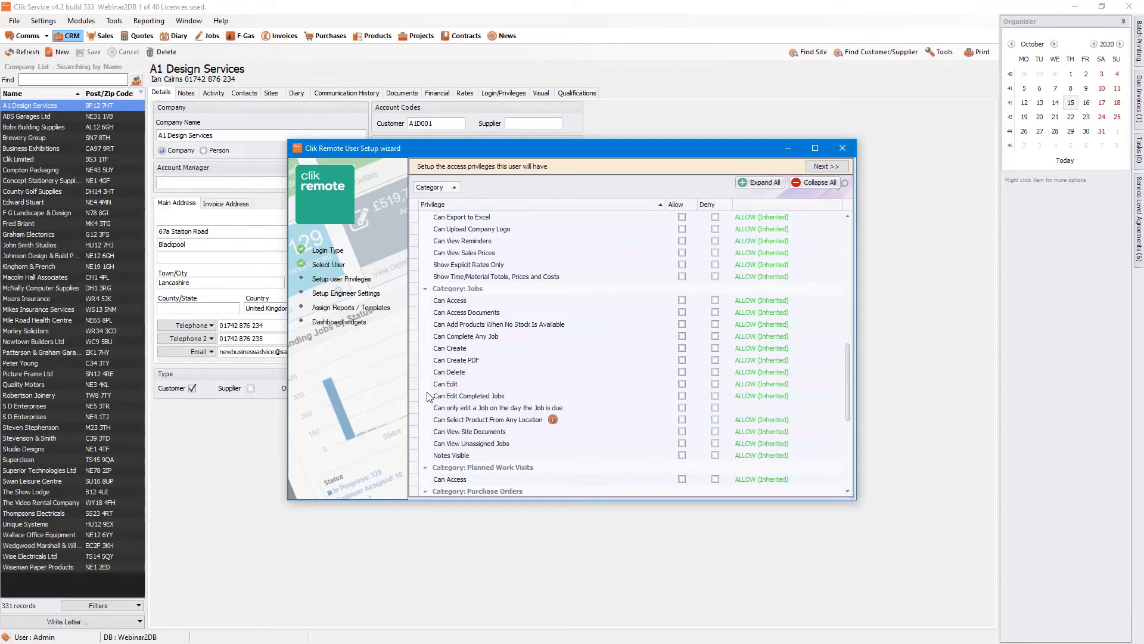
pyautogui.moveTo(443, 421)
pyautogui.moveTo(551, 420)
pyautogui.scroll(-1, 519, 432)
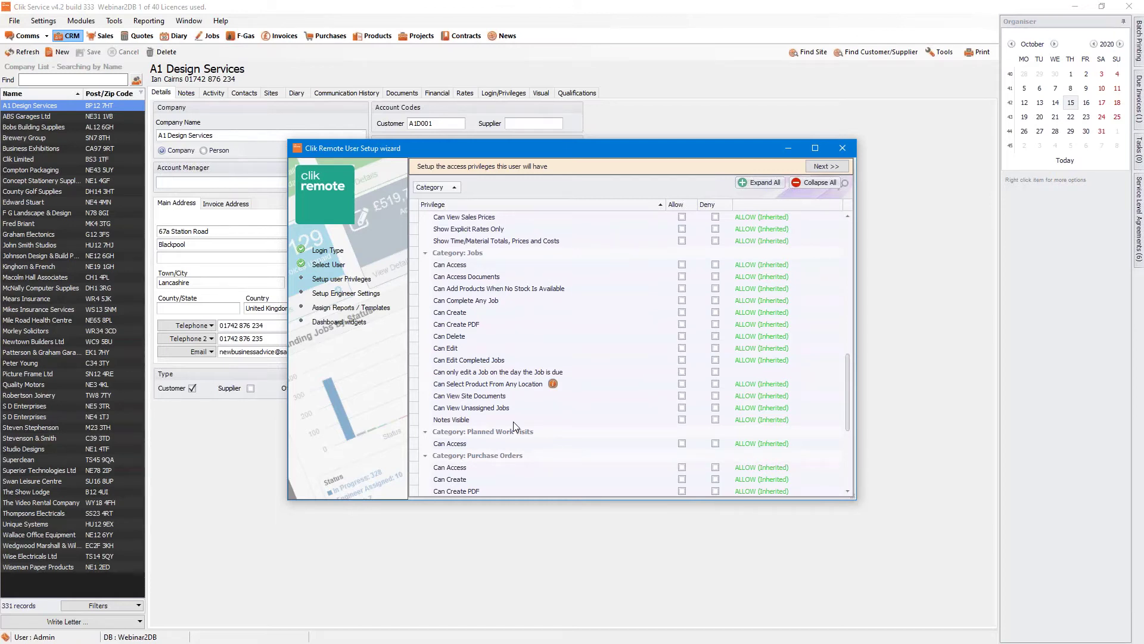
pyautogui.scroll(-2, 513, 421)
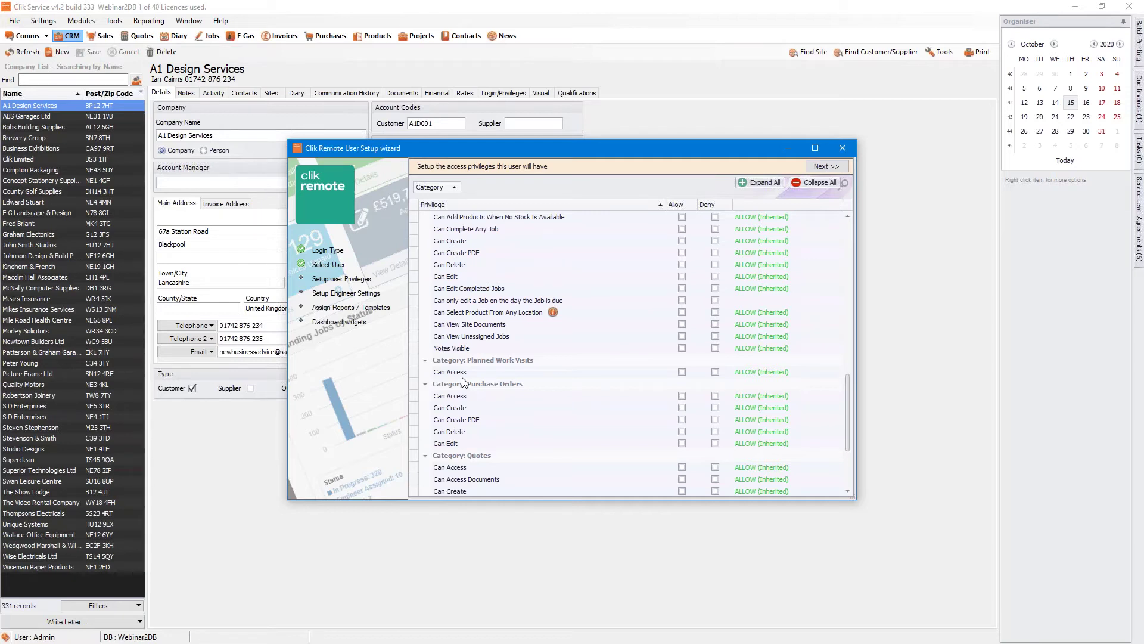
pyautogui.scroll(-1, 496, 396)
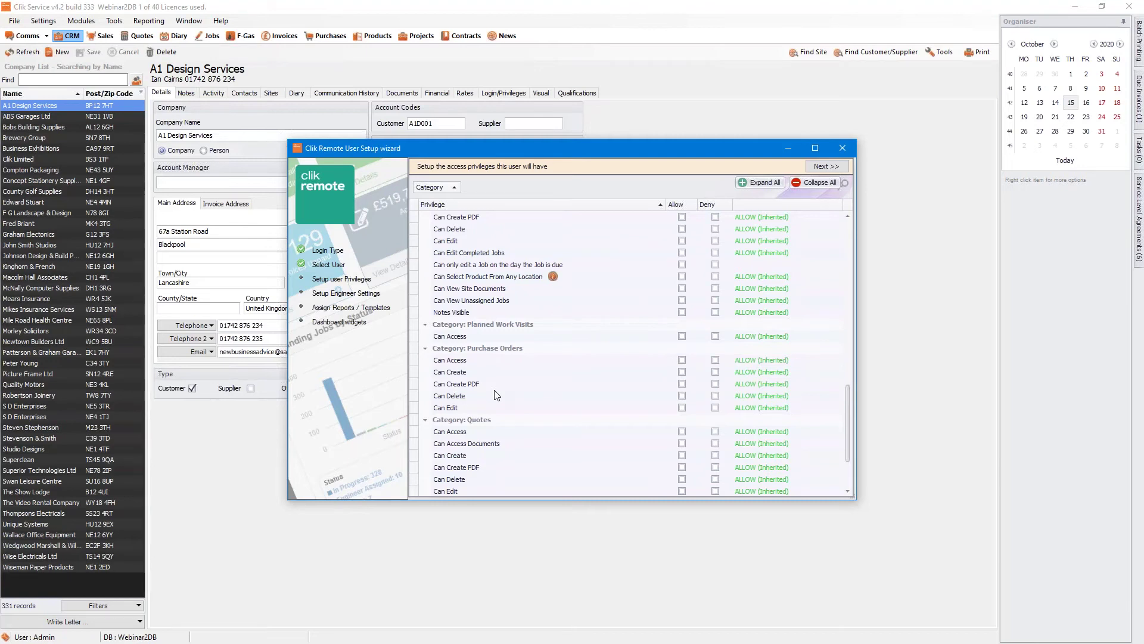
pyautogui.scroll(-1, 495, 397)
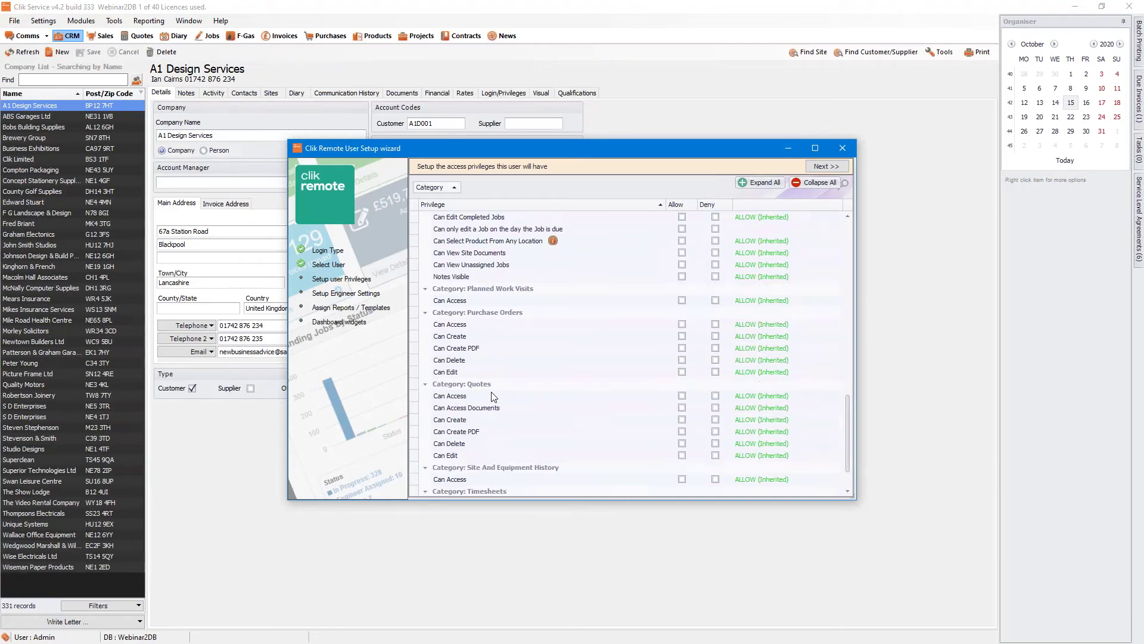
pyautogui.scroll(-1, 494, 397)
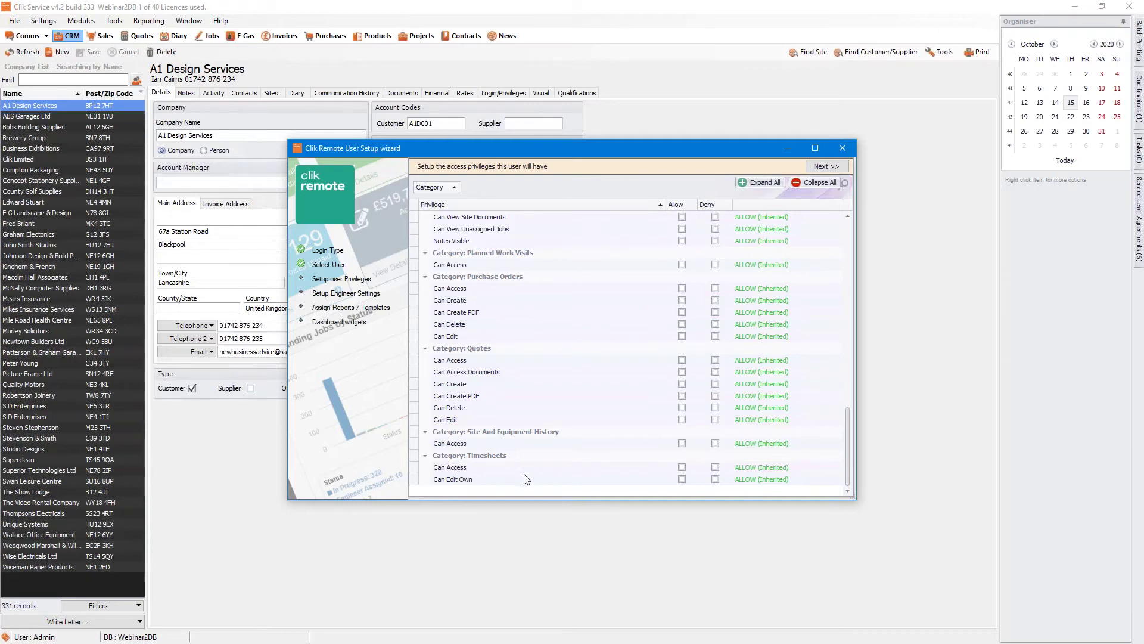
pyautogui.scroll(10, 527, 474)
pyautogui.scroll(3, 528, 473)
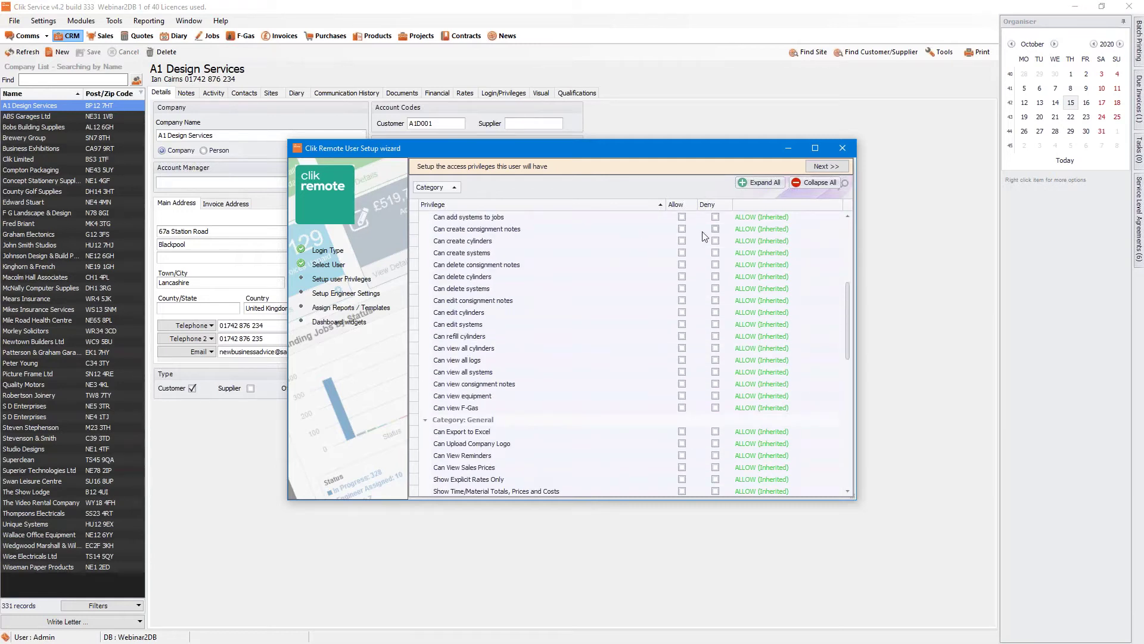
# Step: Complete the user setup wizard, keeping the existing engineer settings, print templates, dashboard widgets and password, and save the user
pyautogui.click(826, 166)
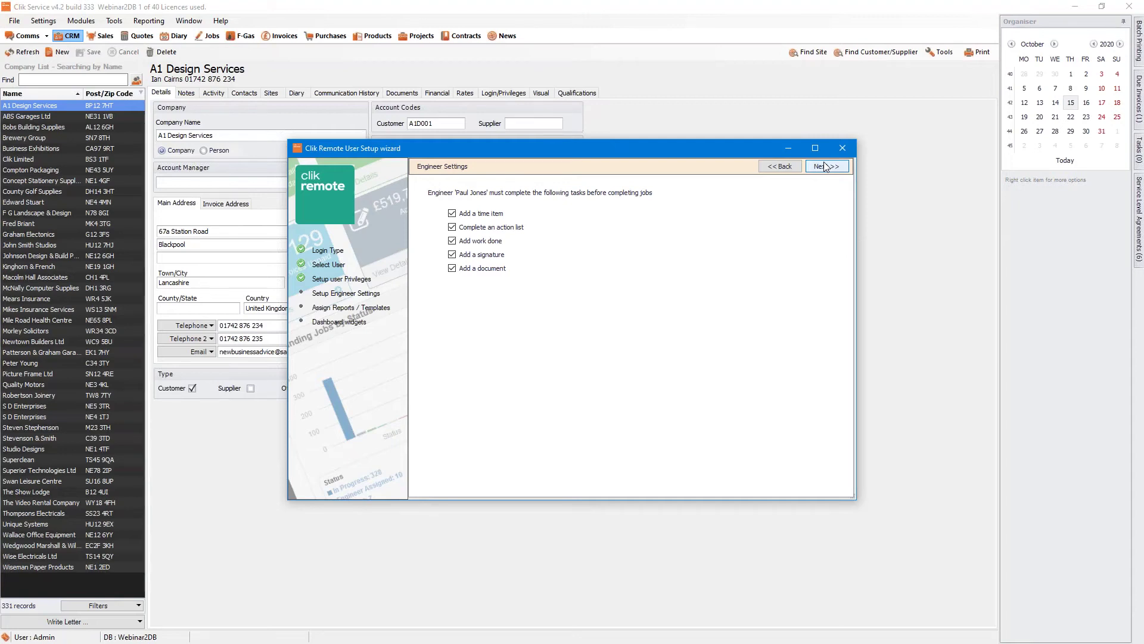
pyautogui.click(825, 166)
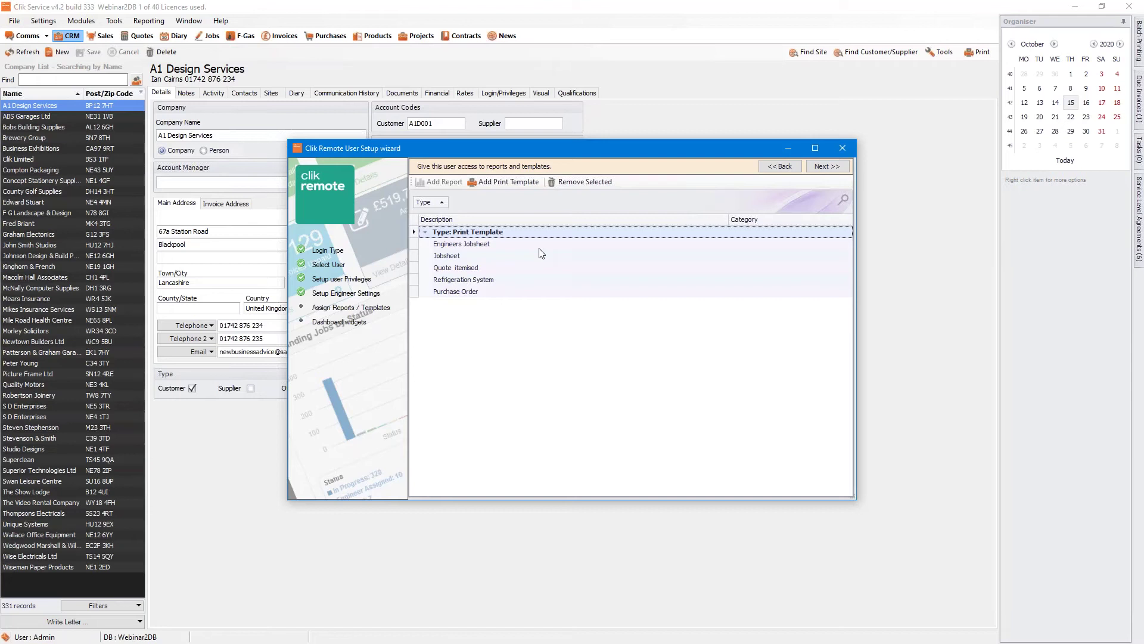
pyautogui.click(817, 173)
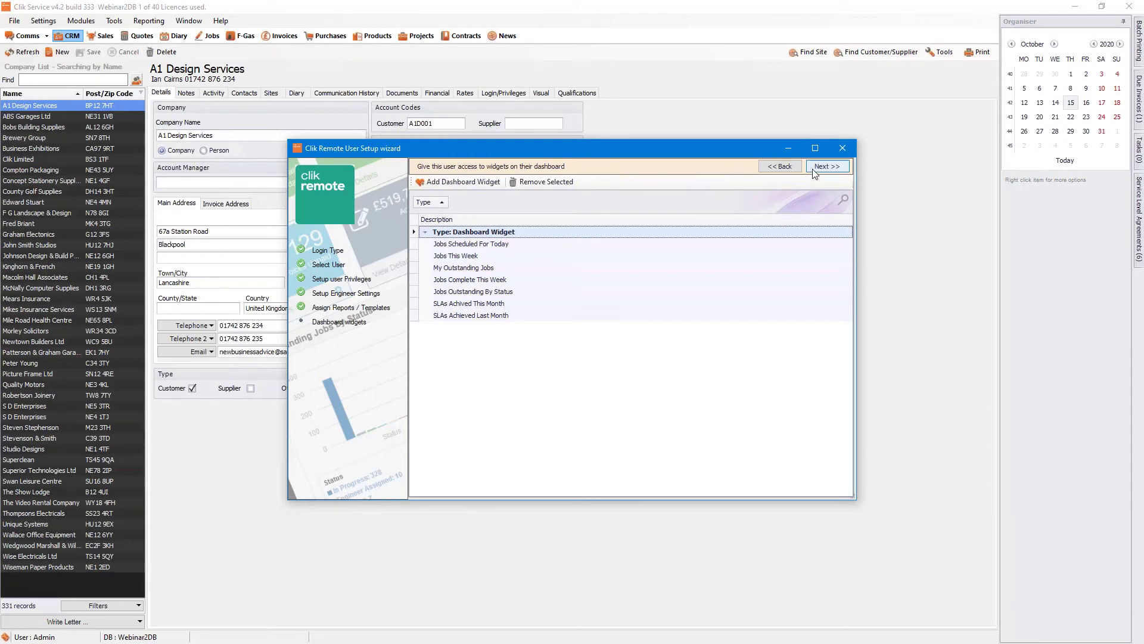
pyautogui.click(814, 169)
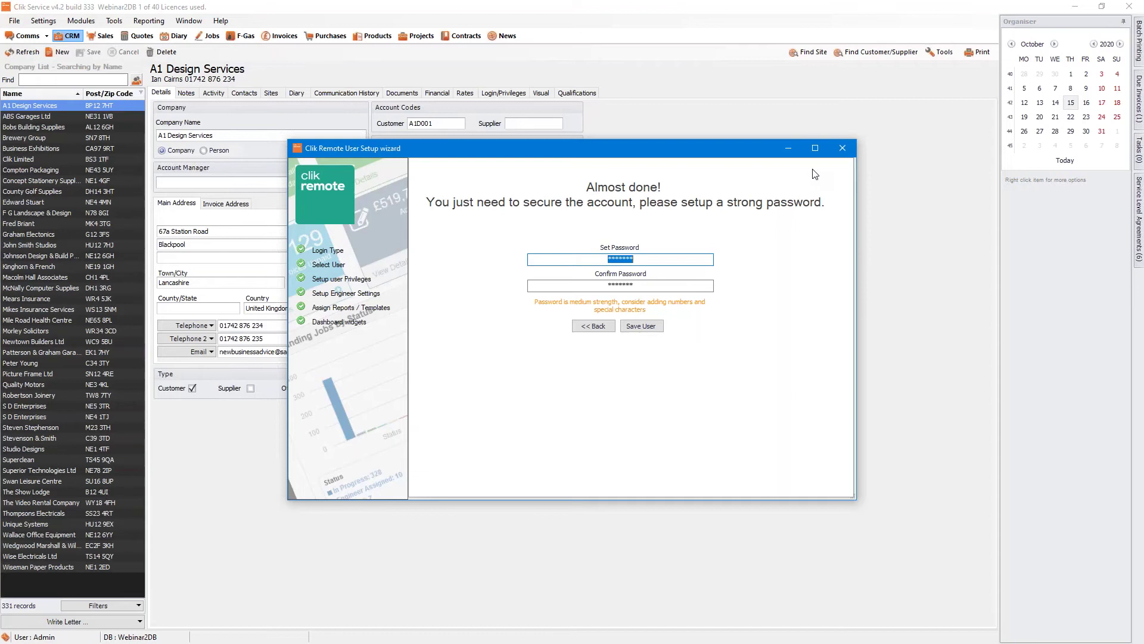
pyautogui.click(658, 326)
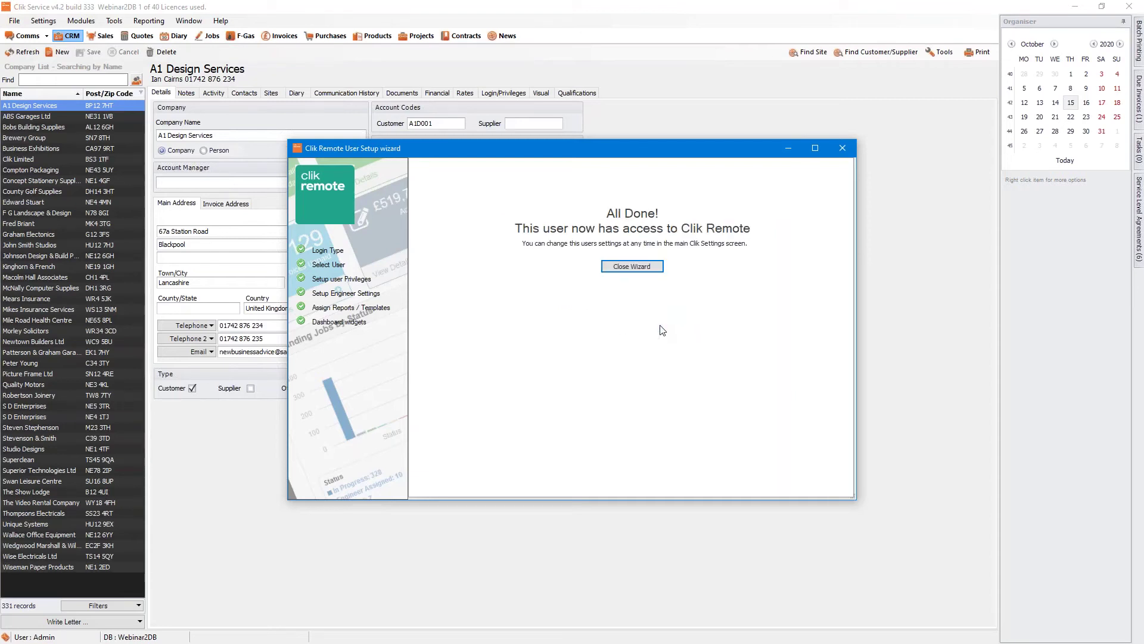
pyautogui.click(656, 270)
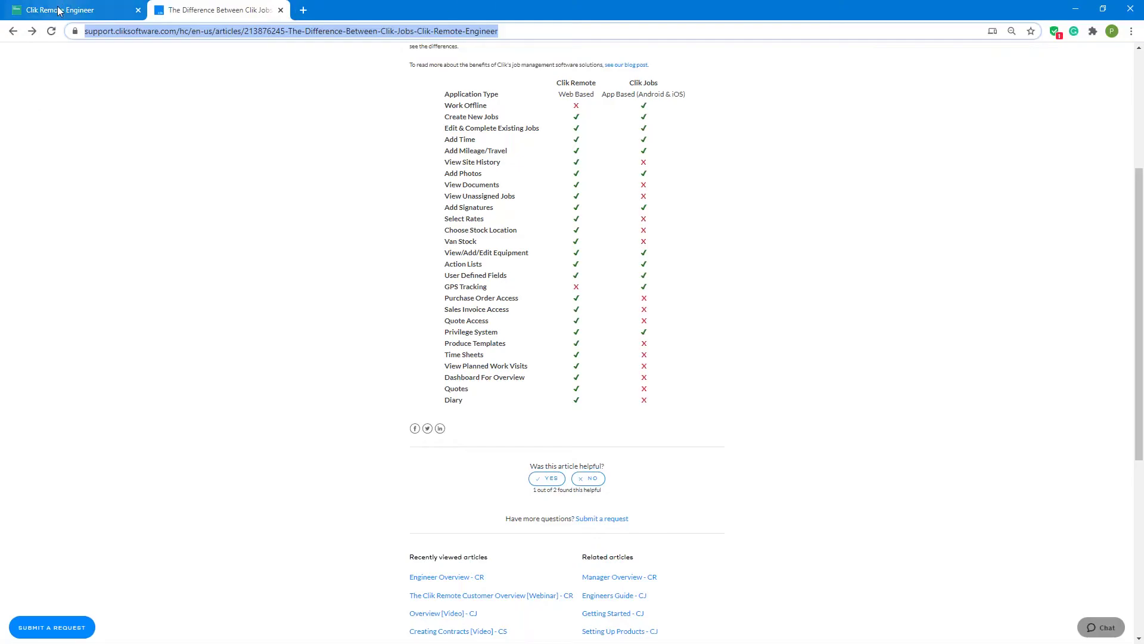
# Step: Switch to the Clik Remote dashboard in the browser and examine the block and chart widgets available to add
pyautogui.click(60, 10)
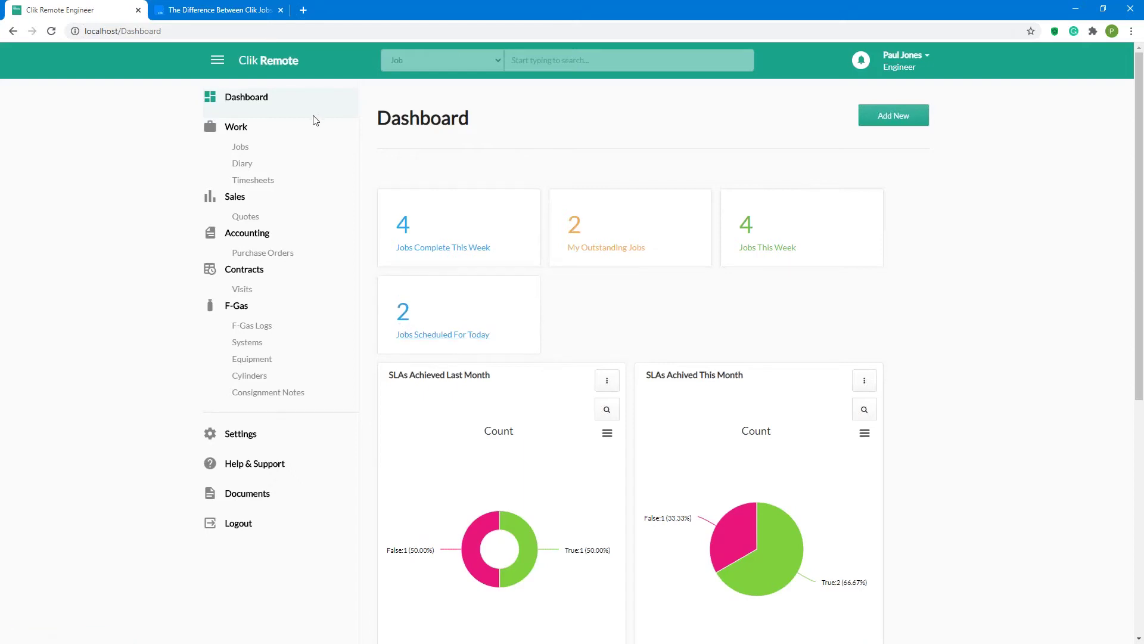
pyautogui.click(877, 123)
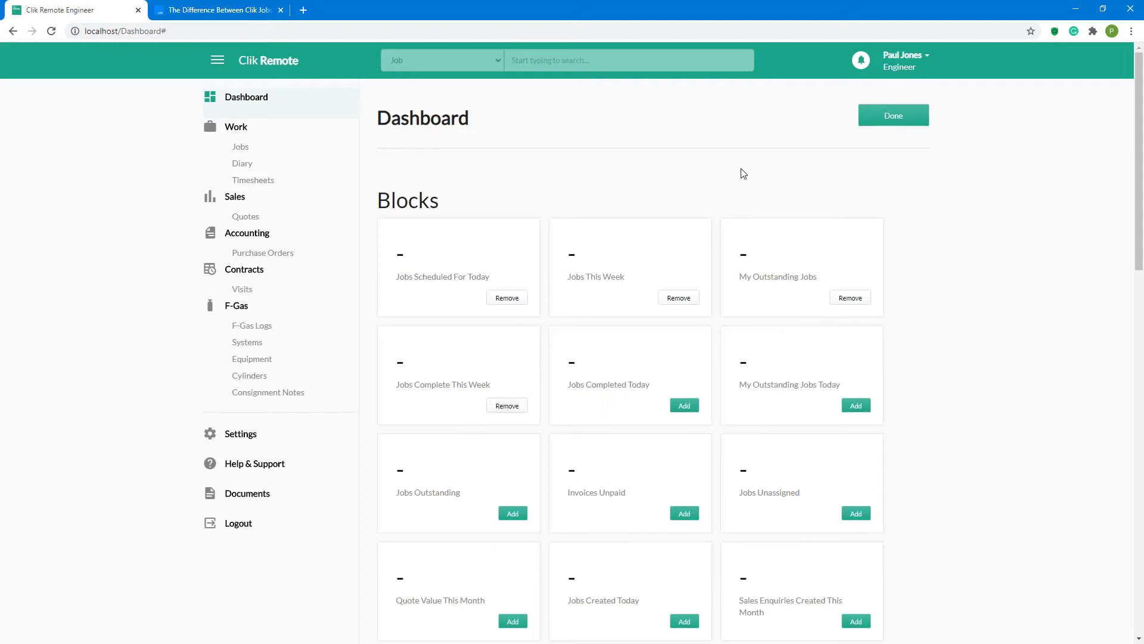
pyautogui.scroll(-13, 753, 220)
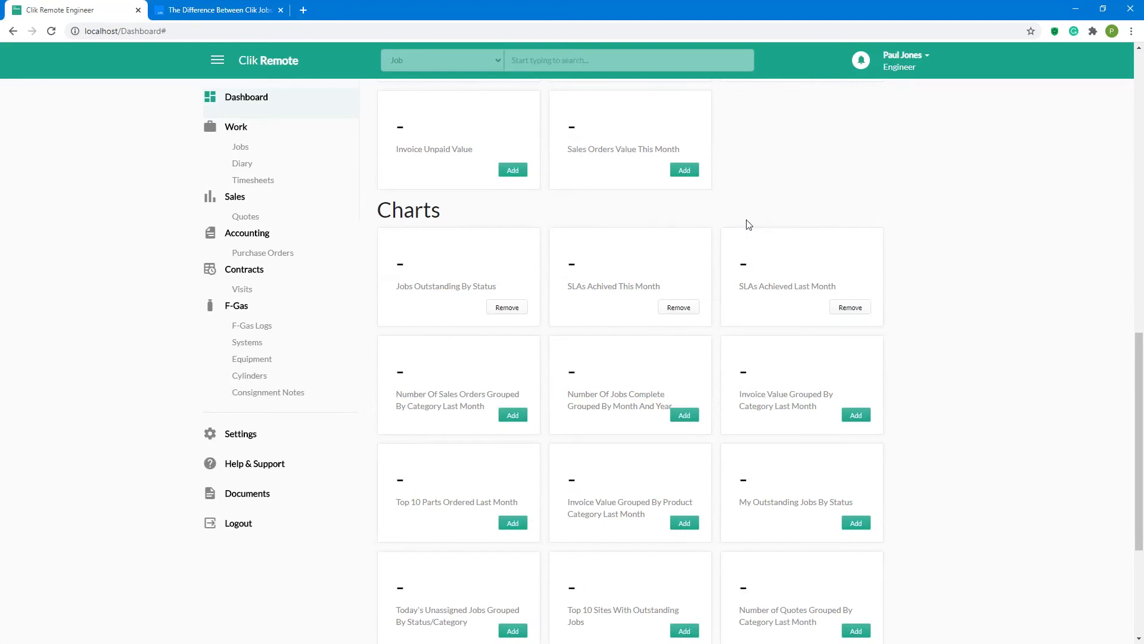
pyautogui.scroll(-4, 752, 230)
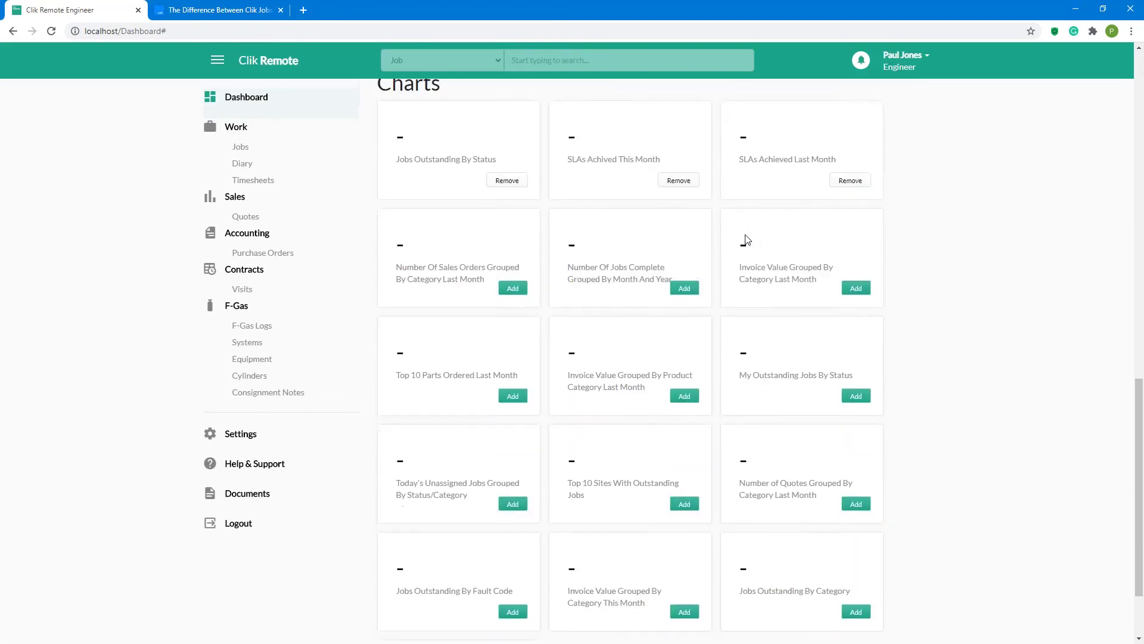
pyautogui.scroll(18, 761, 320)
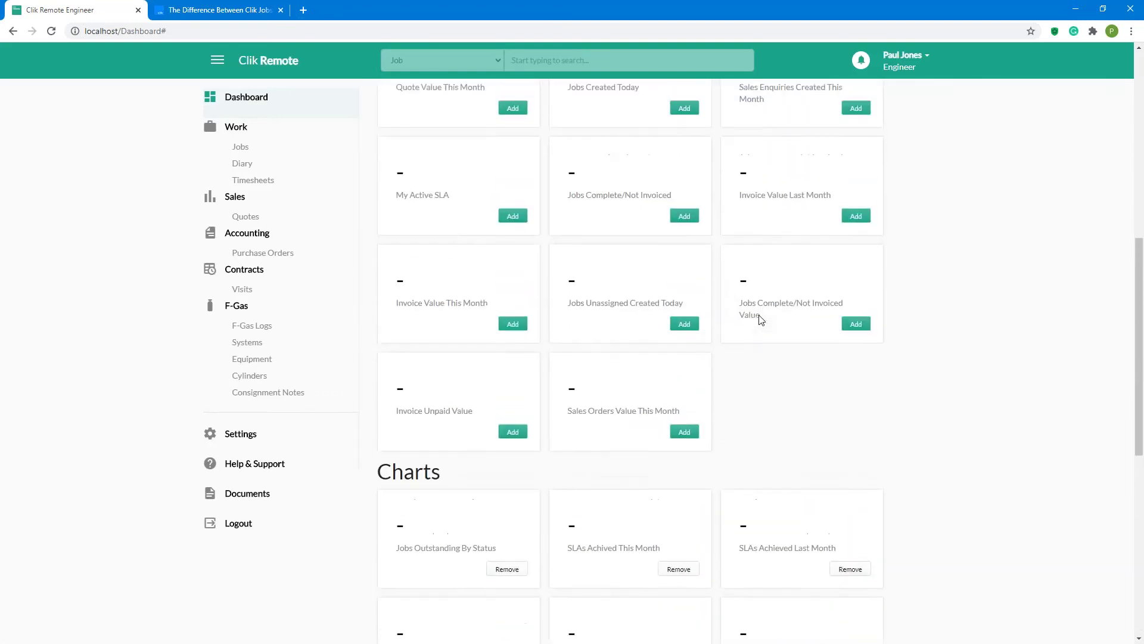
pyautogui.click(245, 99)
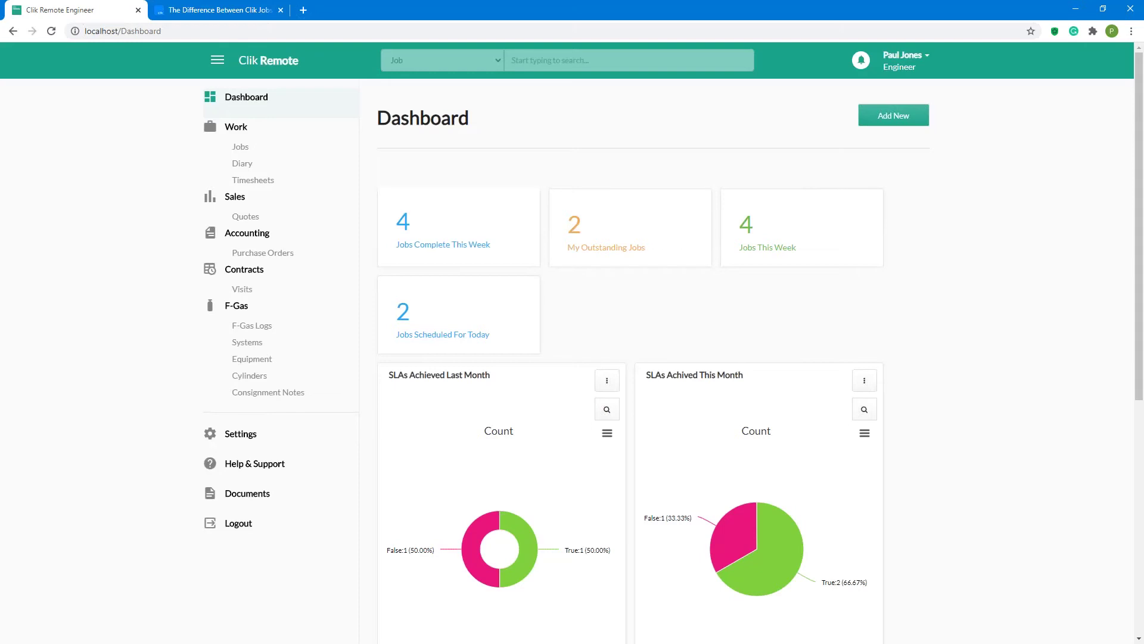
# Step: Open the list of jobs scheduled for today and add the Equipment Makes, Equipment Models and Equipment Descriptions columns
pyautogui.click(410, 321)
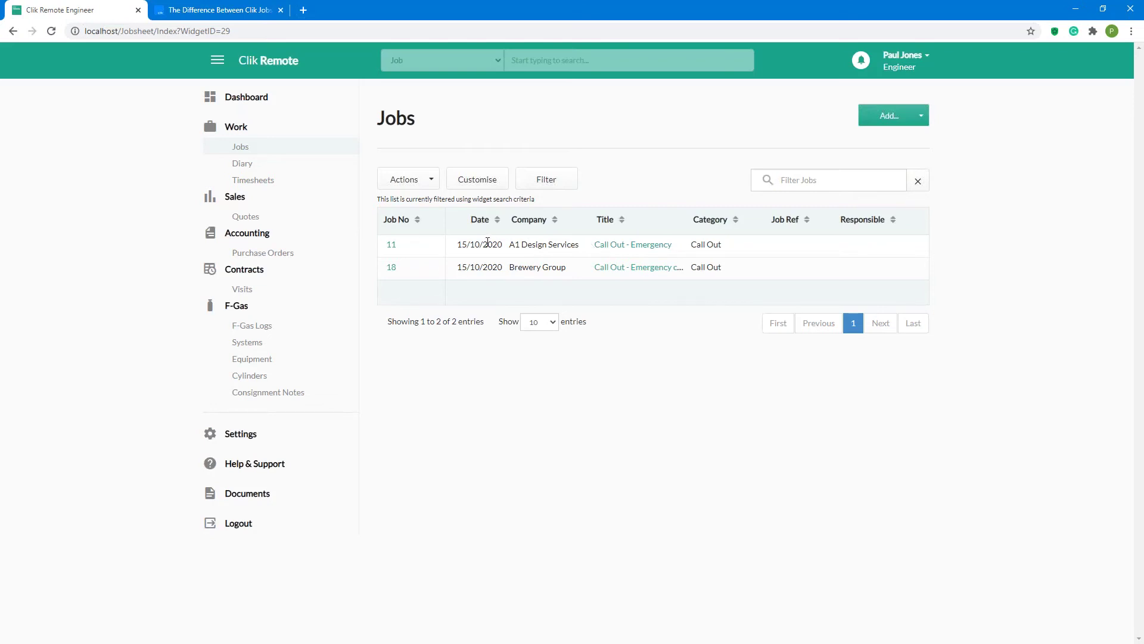
pyautogui.click(467, 182)
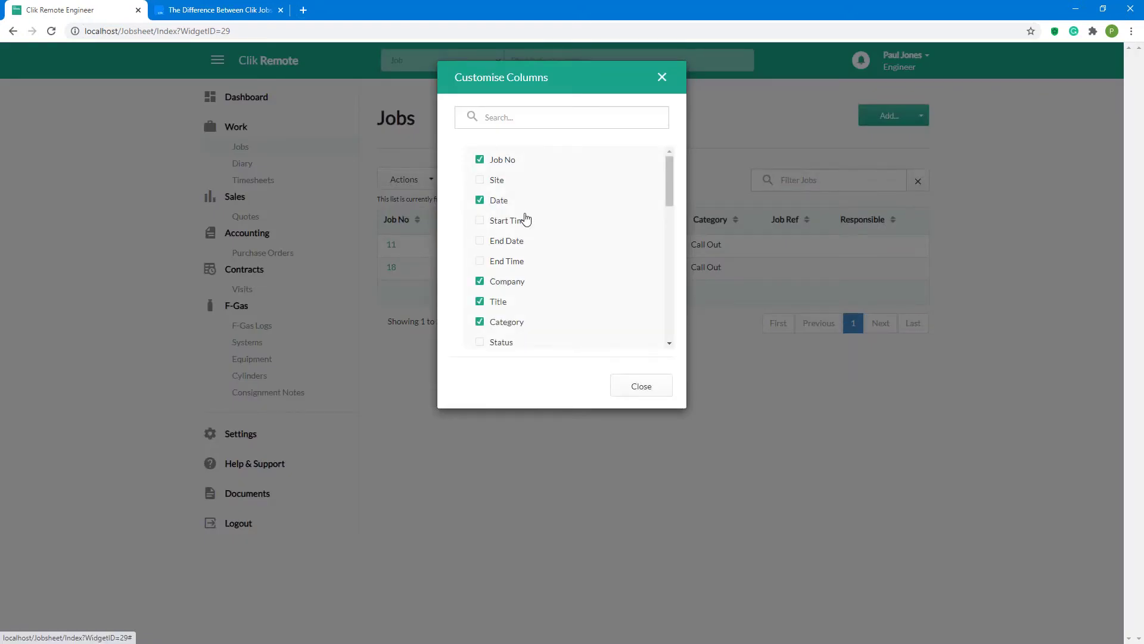
pyautogui.scroll(-6, 526, 220)
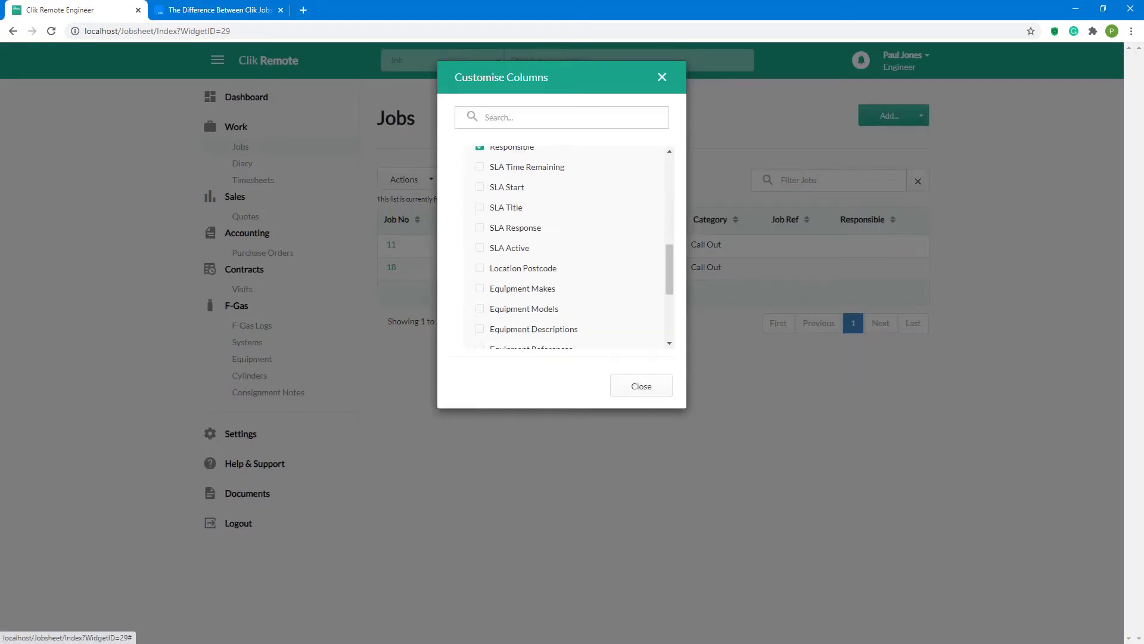
pyautogui.scroll(-3, 526, 220)
pyautogui.scroll(4, 523, 220)
pyautogui.scroll(-1, 498, 276)
pyautogui.click(480, 291)
pyautogui.click(480, 311)
pyautogui.click(480, 331)
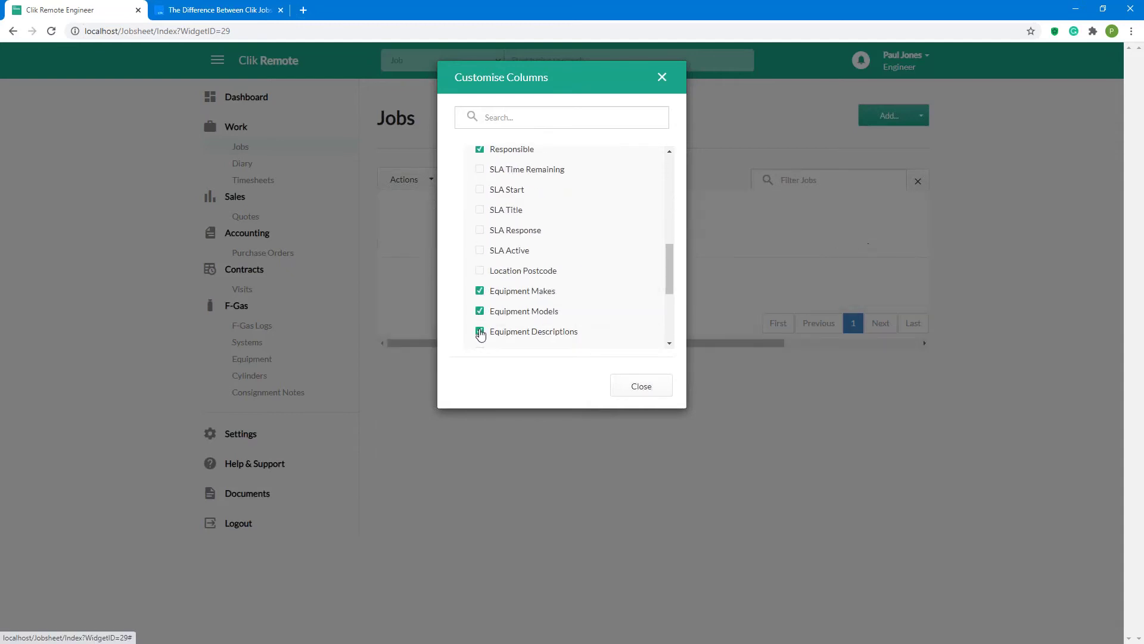
pyautogui.click(621, 388)
# Step: Reorder the job list columns so that Title comes directly after Job No, followed by Company and Date
pyautogui.moveTo(553, 341); pyautogui.dragTo(457, 337)
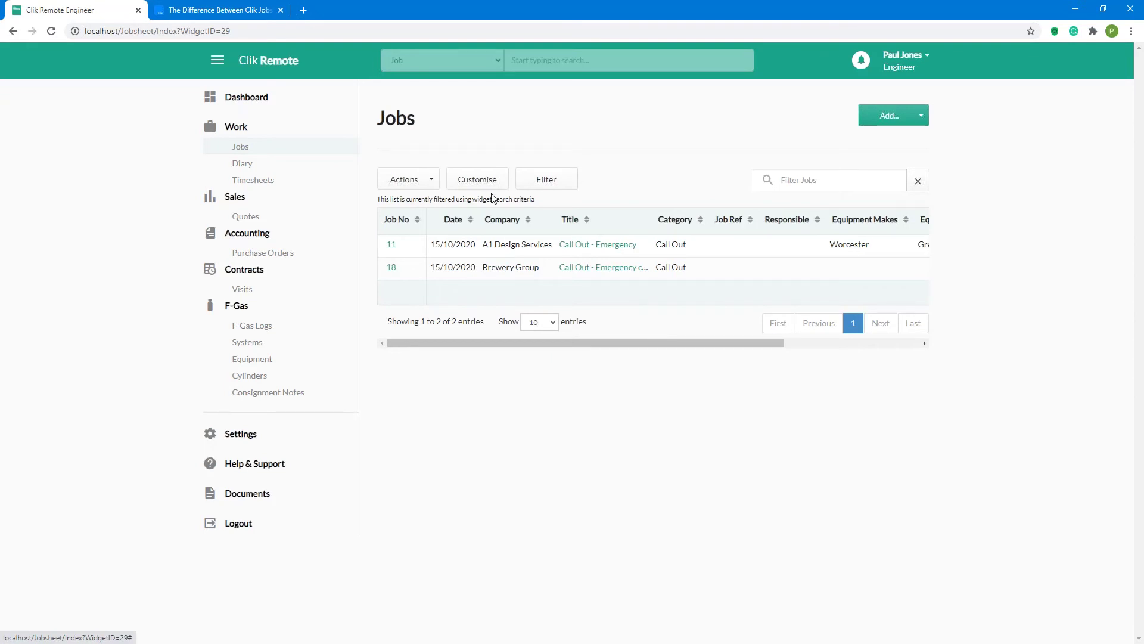
pyautogui.moveTo(501, 220)
pyautogui.mouseDown()
pyautogui.moveTo(701, 216)
pyautogui.moveTo(475, 209)
pyautogui.moveTo(411, 223)
pyautogui.moveTo(426, 223)
pyautogui.mouseUp()
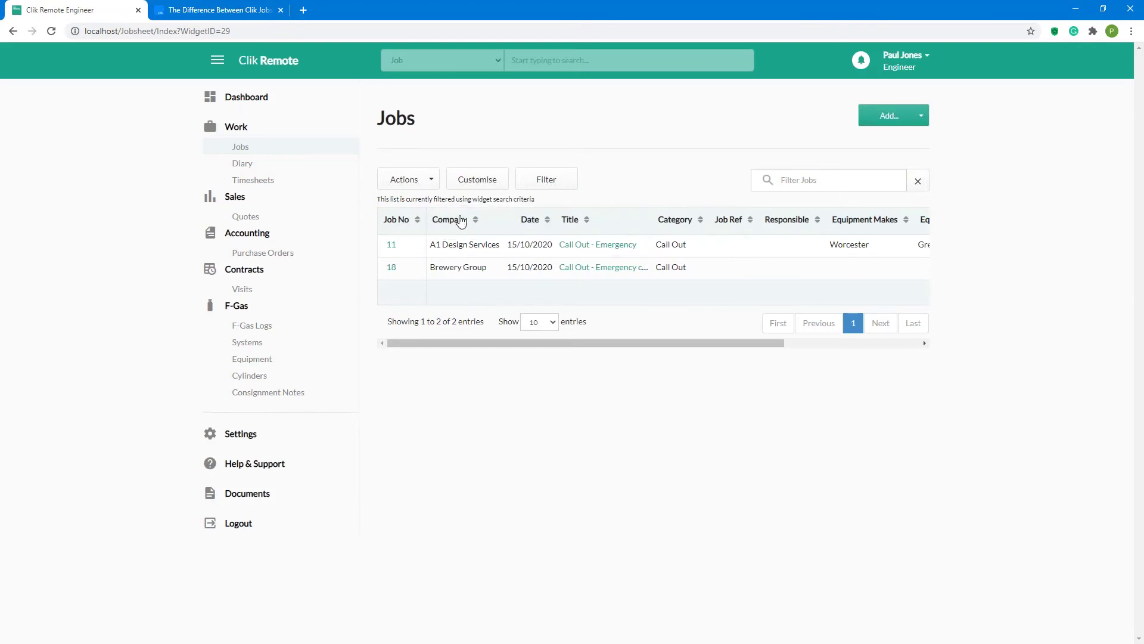
pyautogui.moveTo(569, 220); pyautogui.dragTo(441, 224)
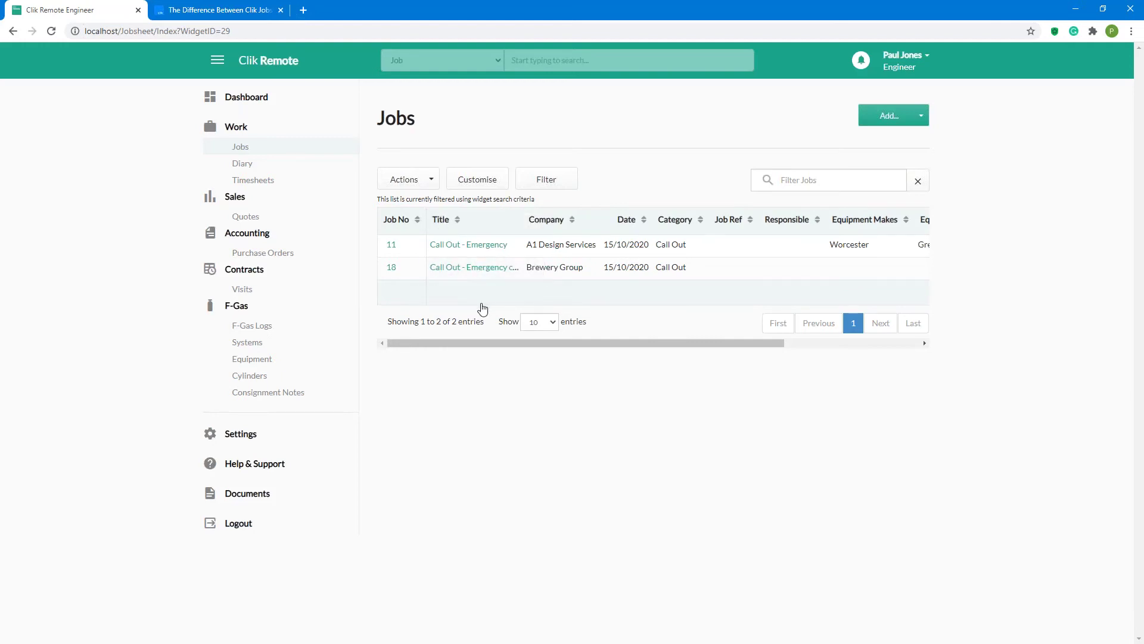
# Step: Open the A1 Design Services emergency call-out job and review its job details, service level agreement, site address and contact sections
pyautogui.click(469, 245)
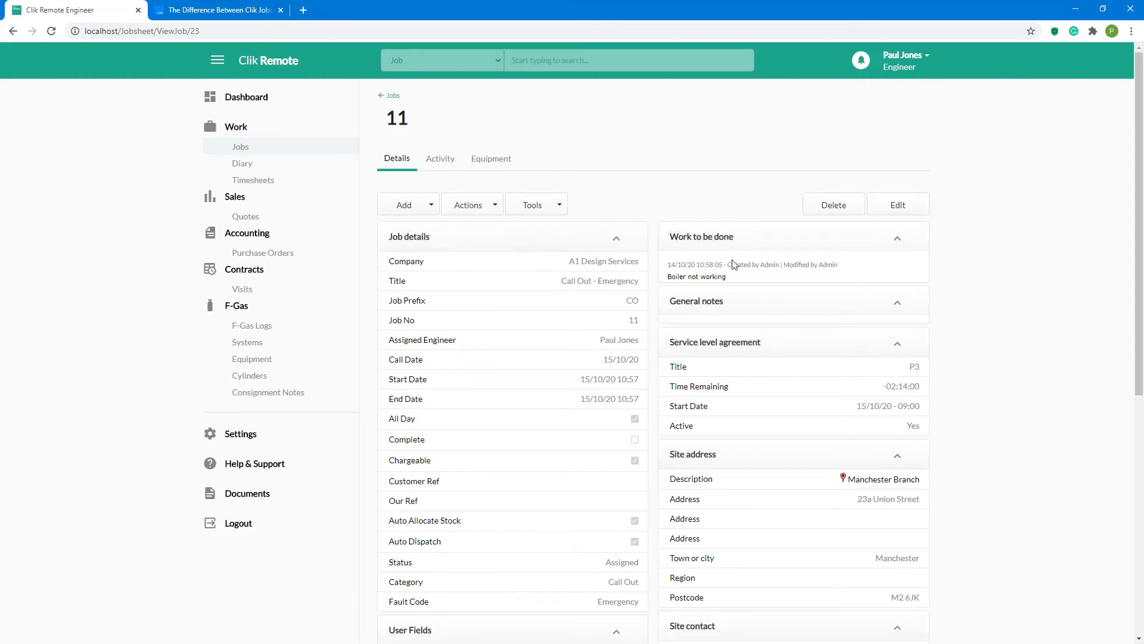
pyautogui.scroll(-2, 733, 263)
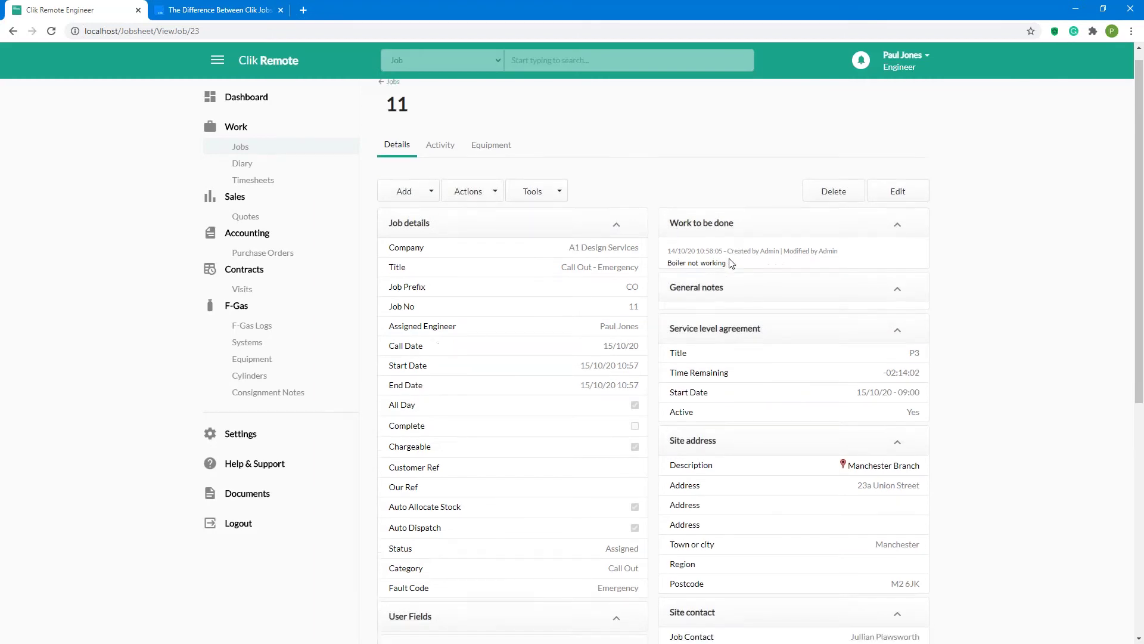
pyautogui.scroll(-5, 731, 263)
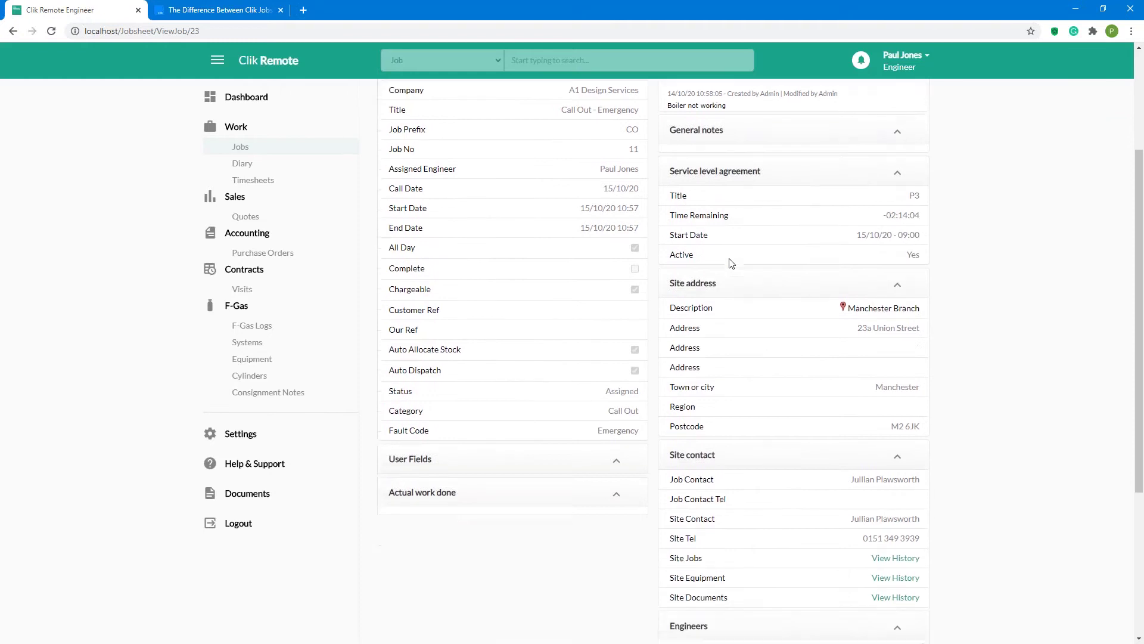
# Step: Start a time entry on the job and set its start time to 10:00
pyautogui.scroll(7, 730, 263)
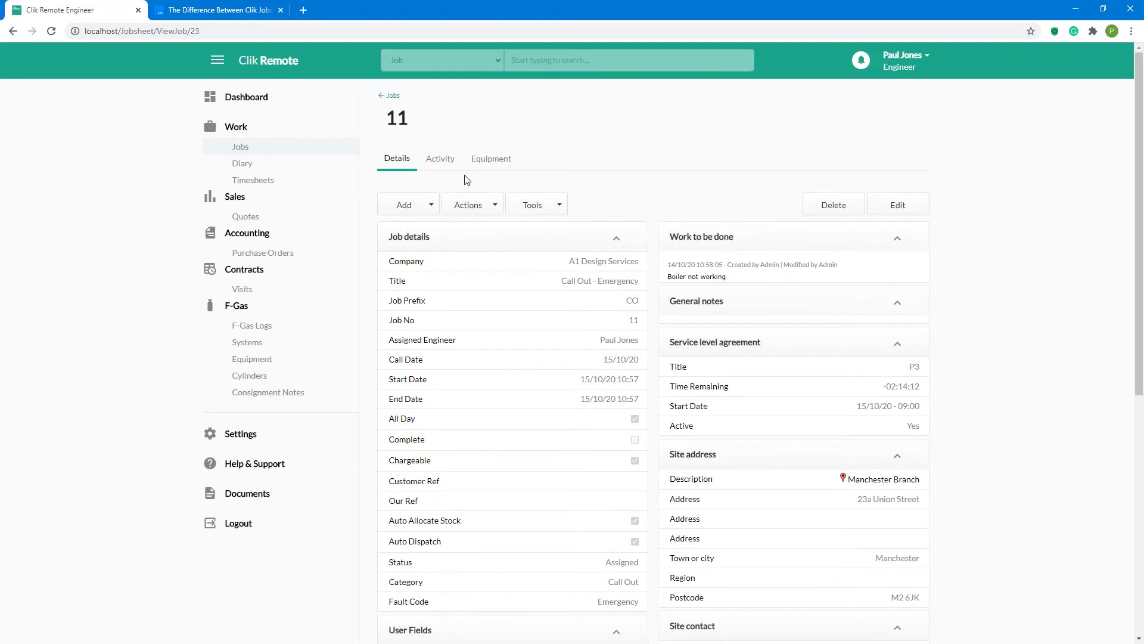
pyautogui.click(427, 207)
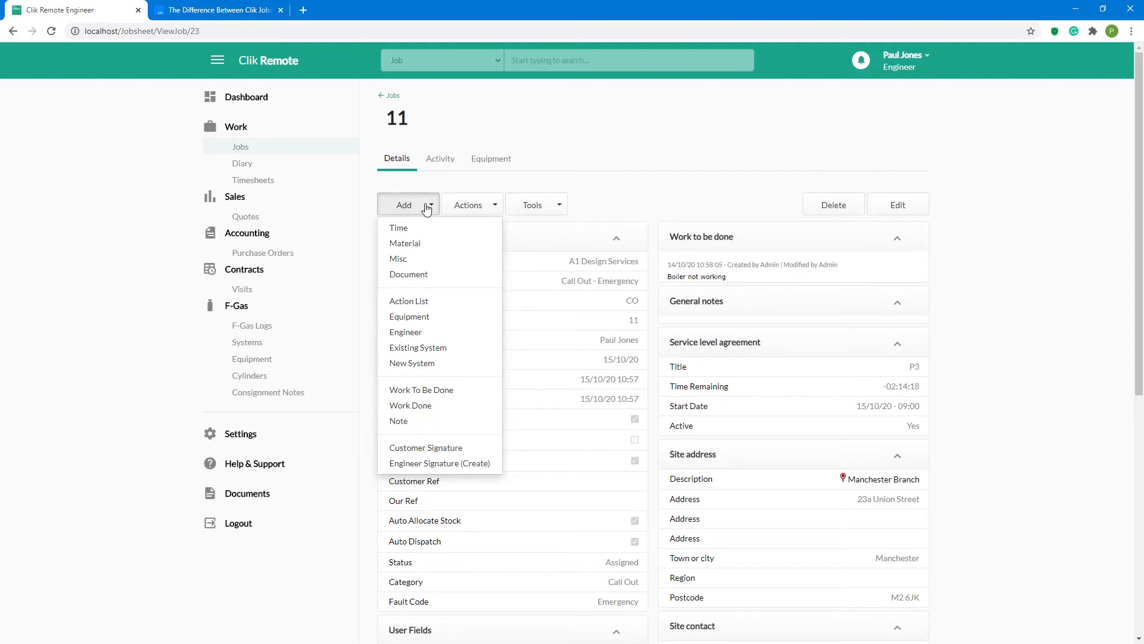
pyautogui.click(400, 229)
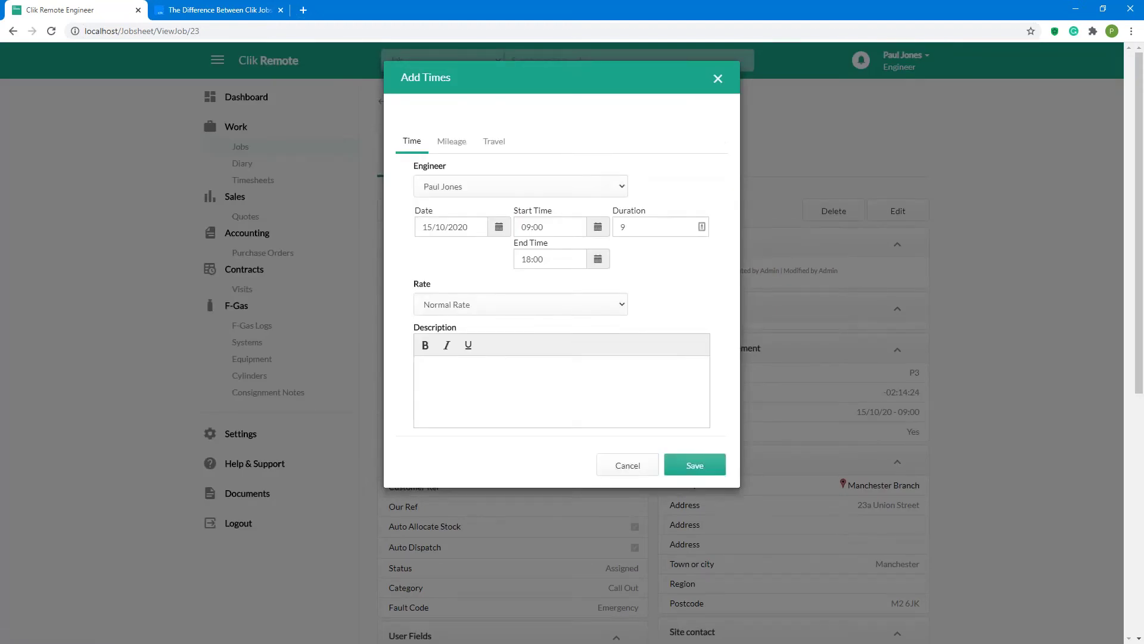
pyautogui.click(553, 231)
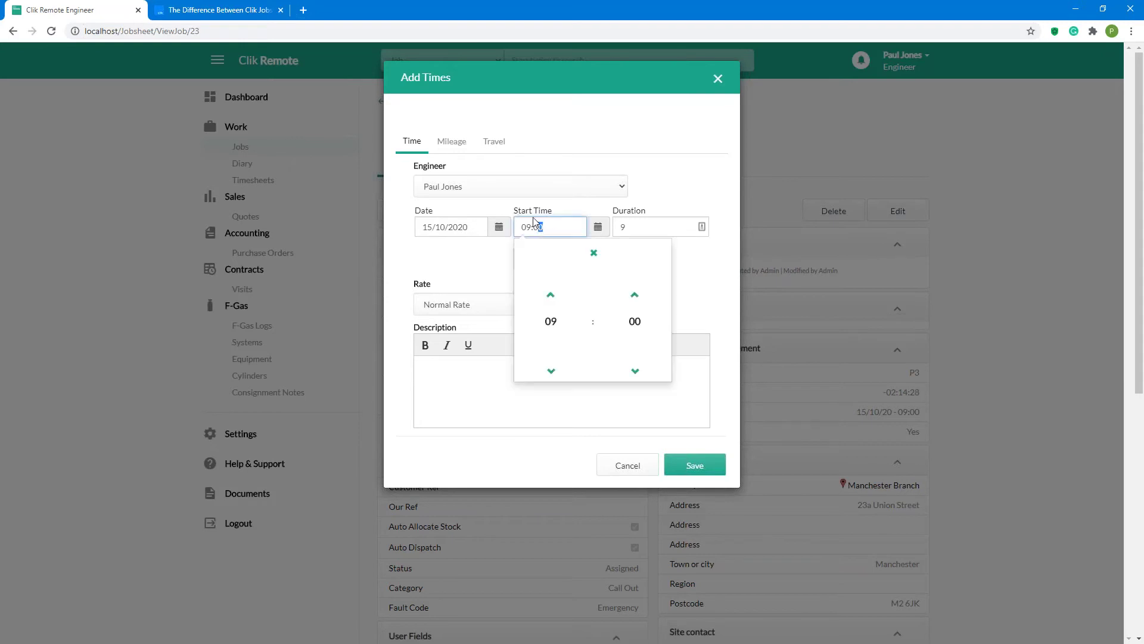
pyautogui.moveTo(530, 220); pyautogui.dragTo(613, 312)
pyautogui.click(548, 319)
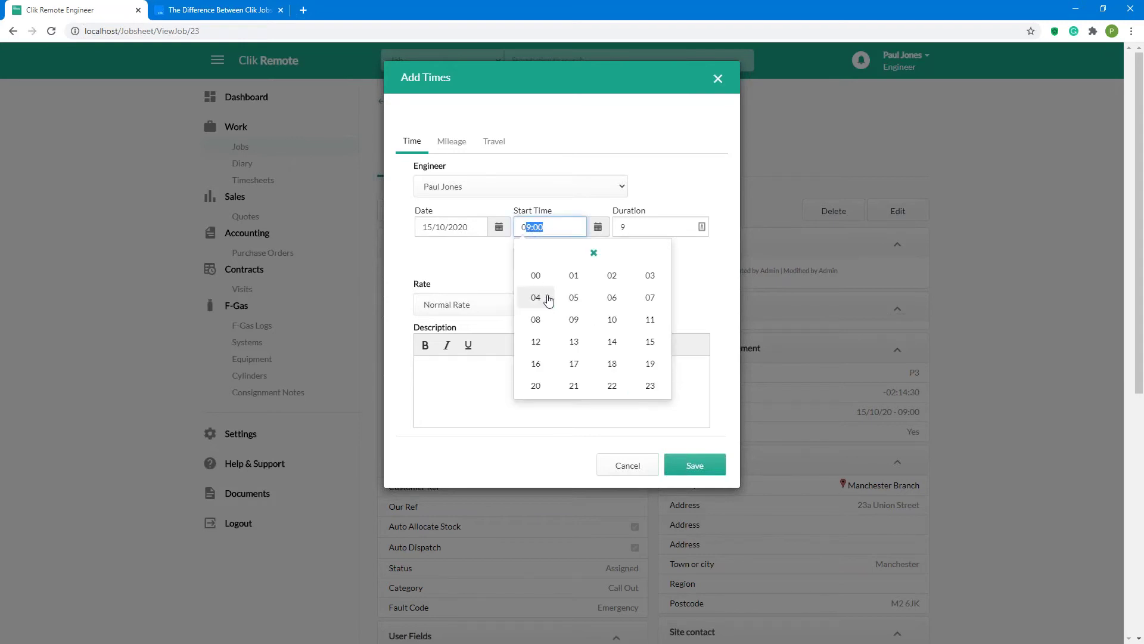
pyautogui.click(609, 318)
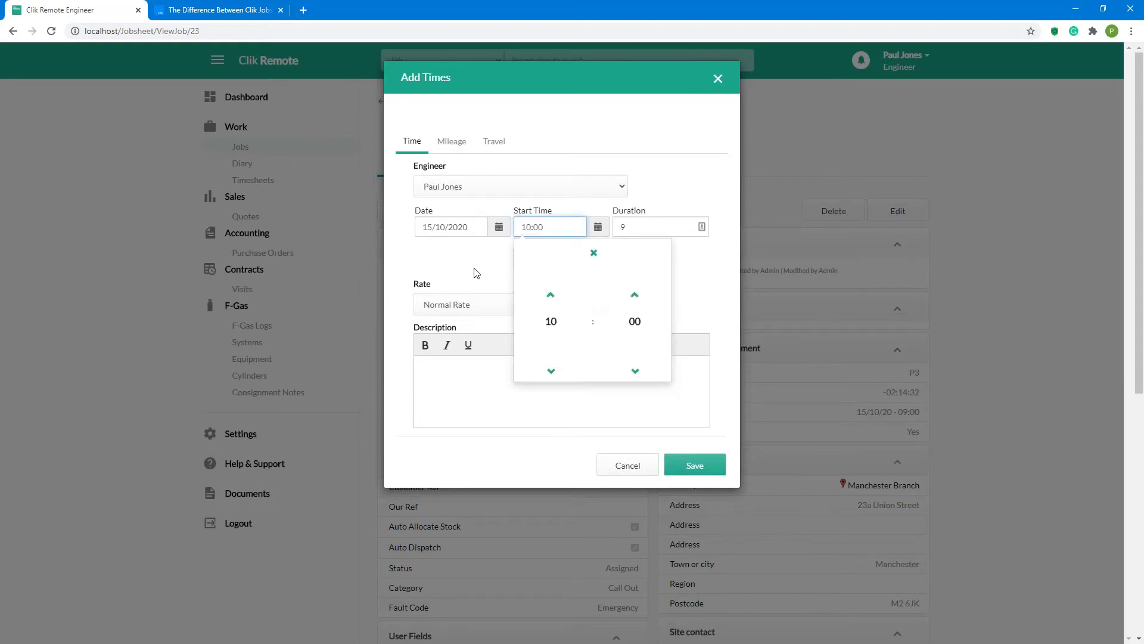
# Step: Set the time entry's end time to 11:00 and choose Normal Rate
pyautogui.click(552, 353)
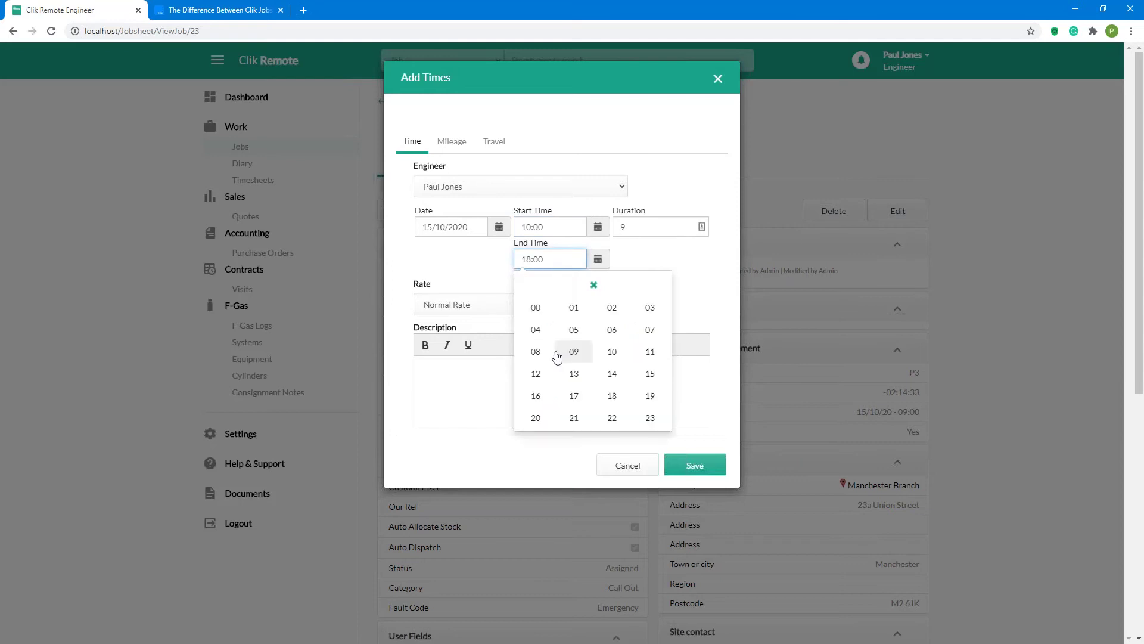
pyautogui.click(650, 352)
pyautogui.click(431, 260)
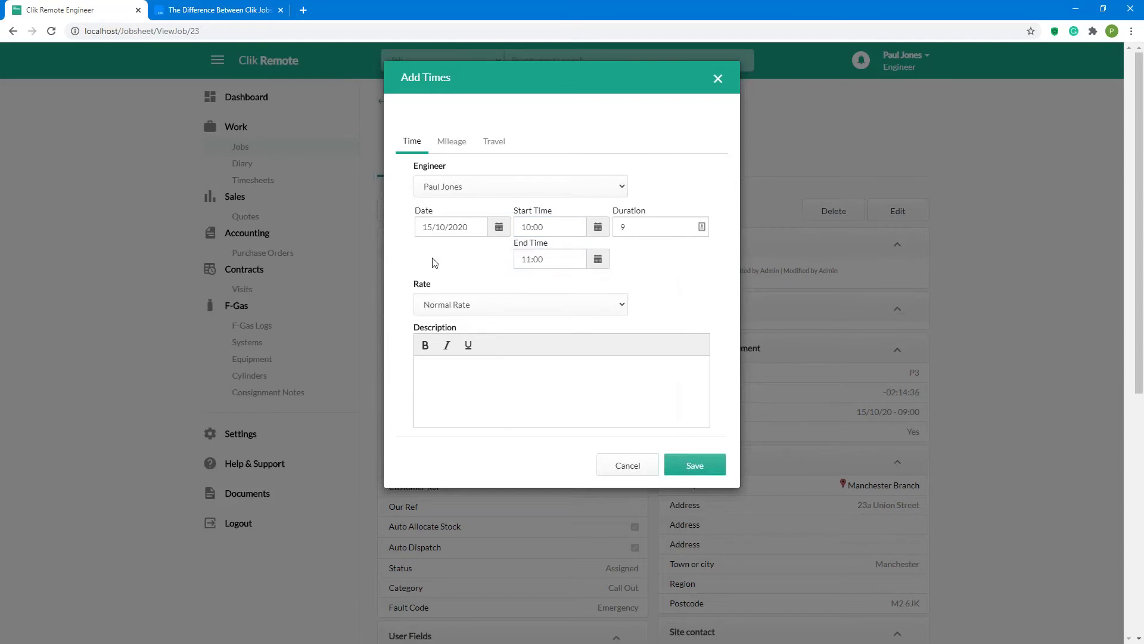
pyautogui.click(434, 303)
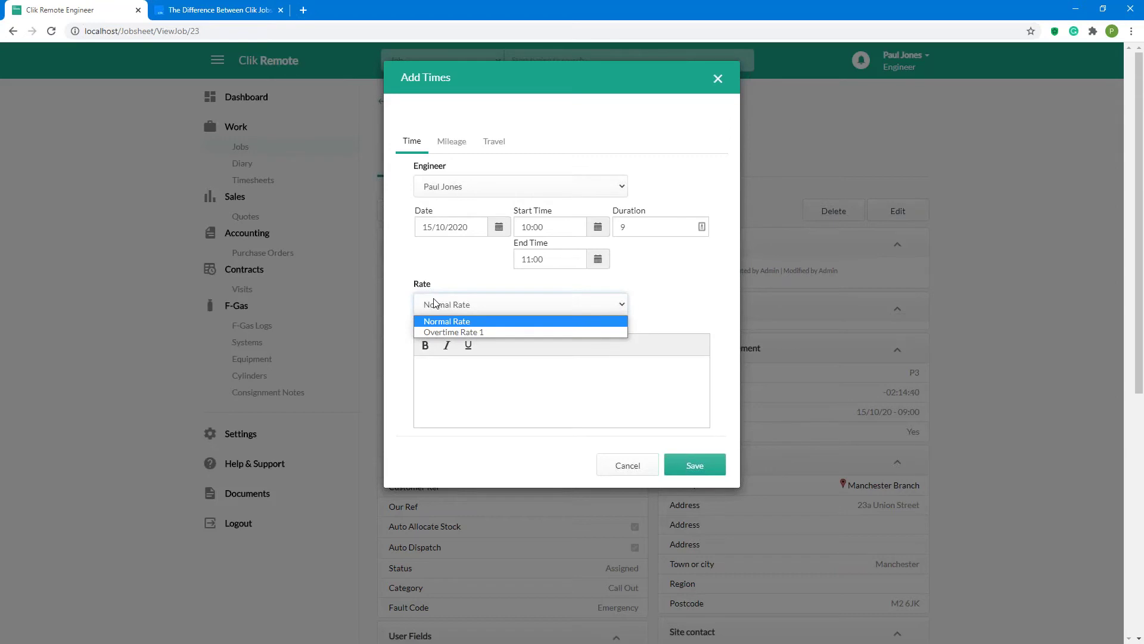
pyautogui.click(431, 322)
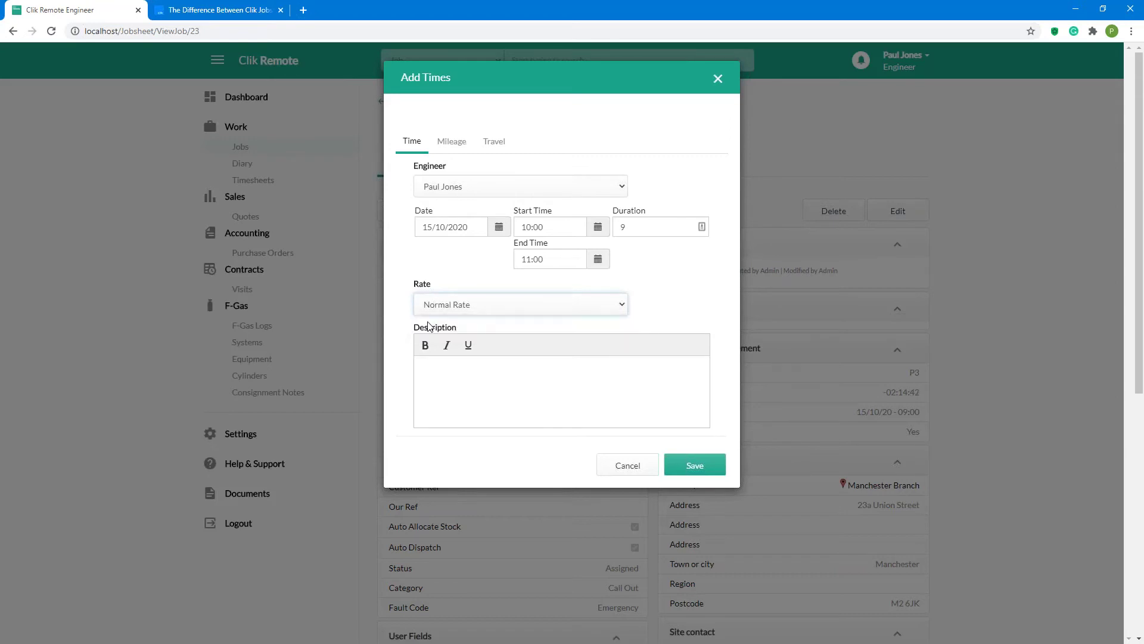
# Step: Enter 30 as the mileage, check the travel time options and save the time entry
pyautogui.click(455, 142)
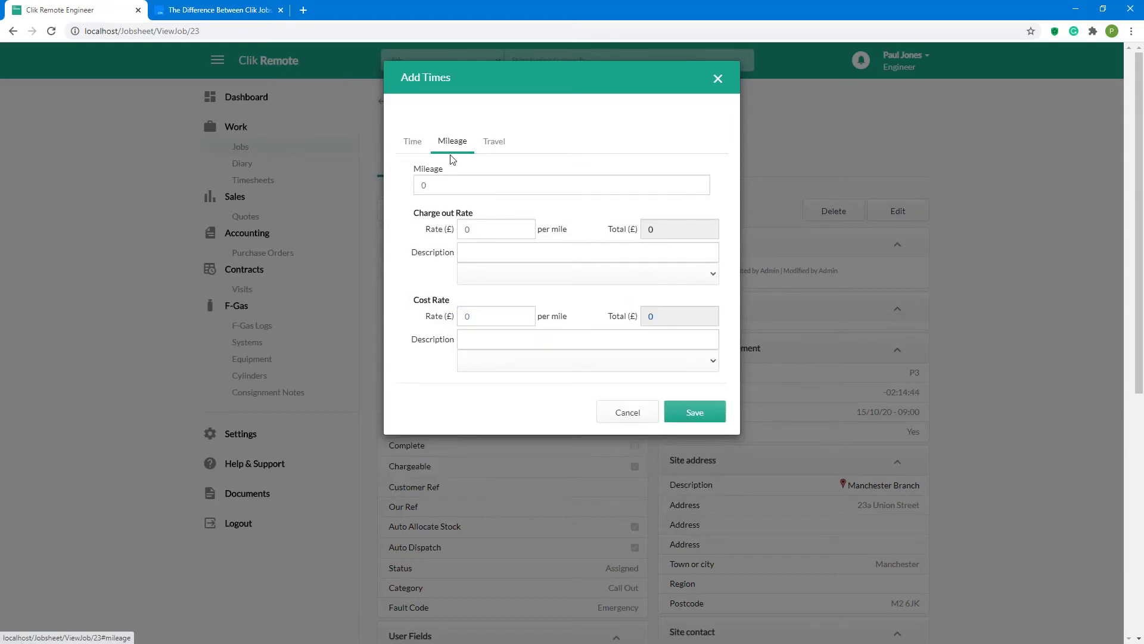
pyautogui.click(447, 180)
pyautogui.moveTo(446, 182); pyautogui.dragTo(379, 193)
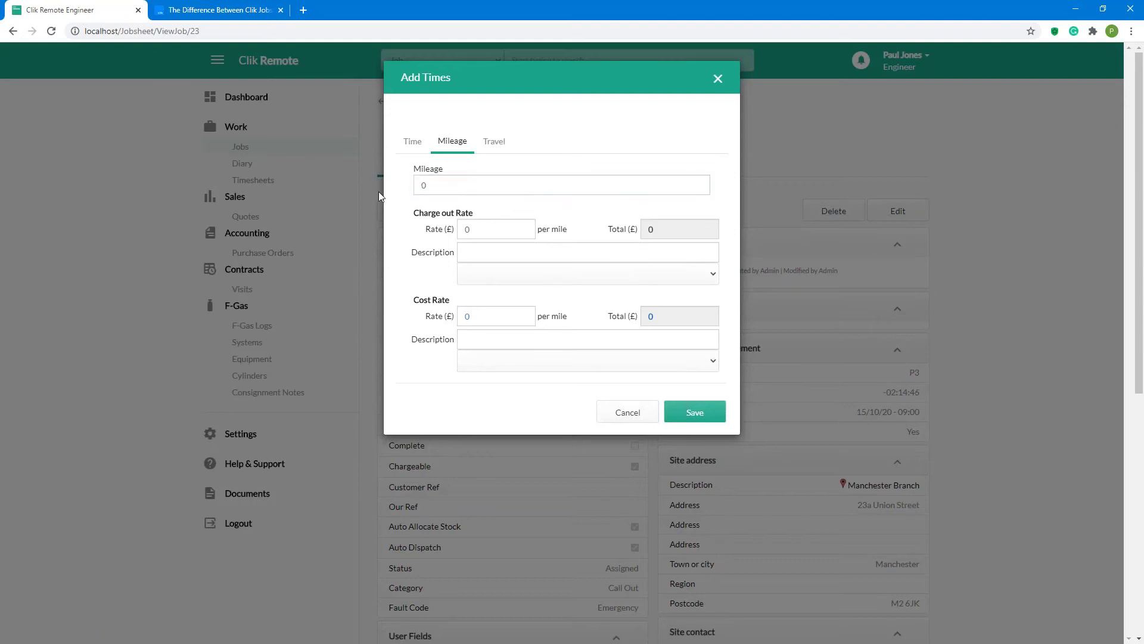
pyautogui.moveTo(448, 183); pyautogui.dragTo(400, 191)
pyautogui.write('10')
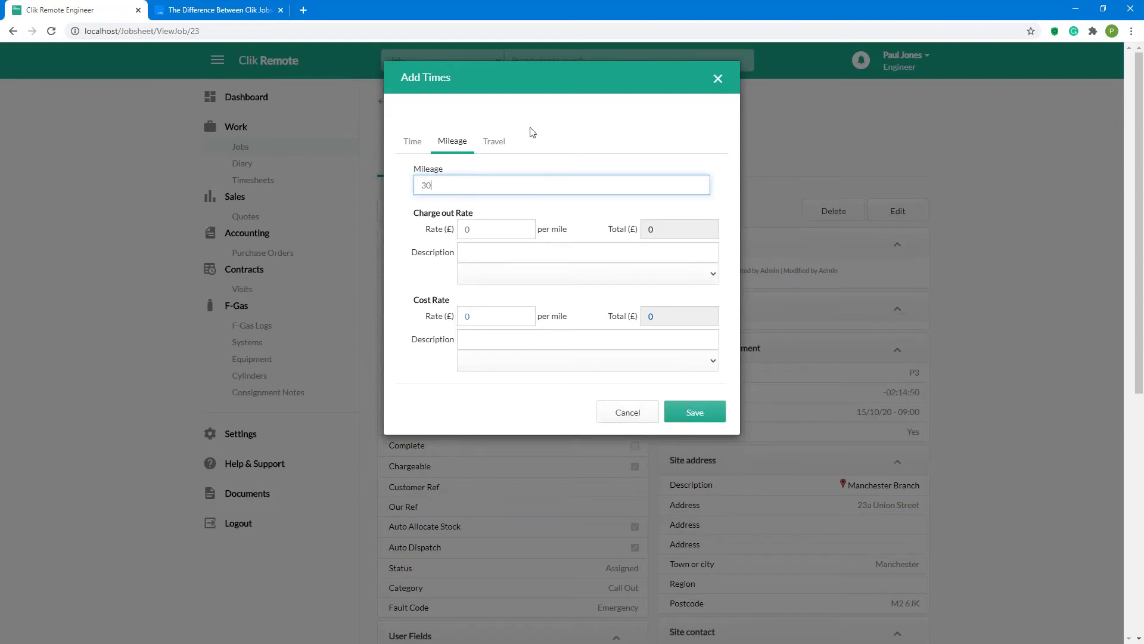
pyautogui.click(506, 144)
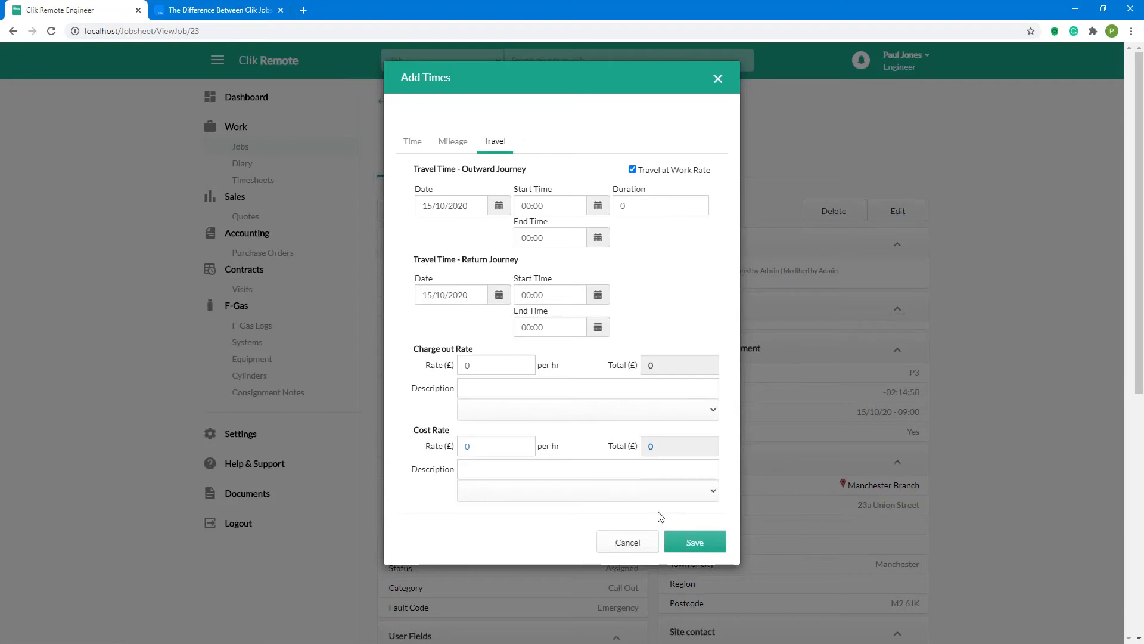
pyautogui.click(680, 539)
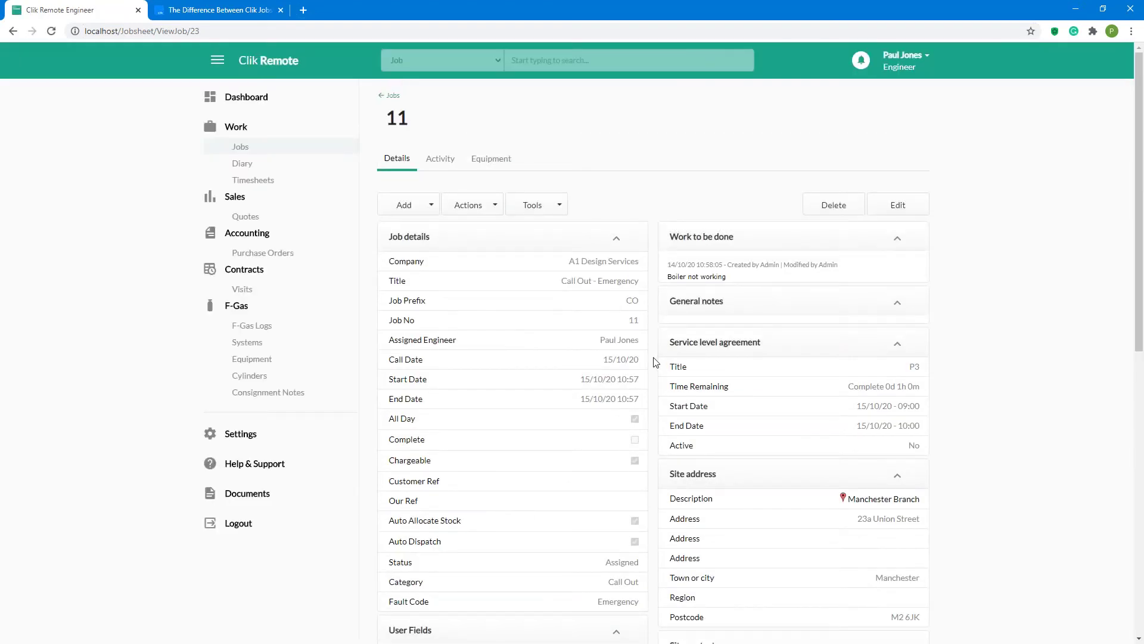
# Step: Open the details of the job's recorded time and review all its columns, including mileage and travel
pyautogui.scroll(-10, 655, 362)
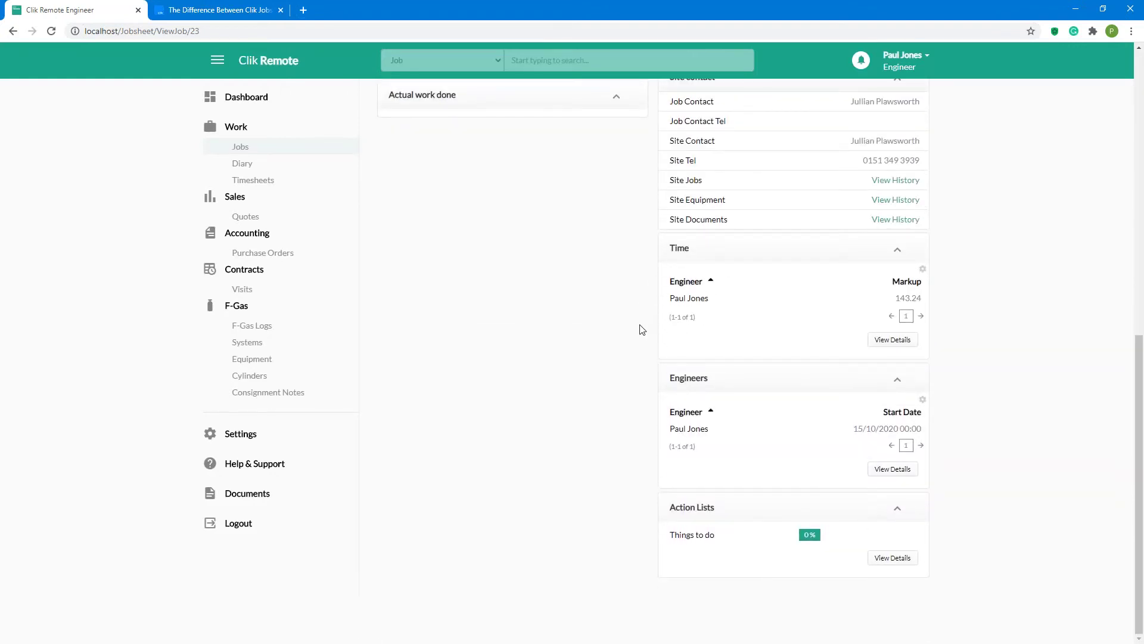
pyautogui.click(892, 340)
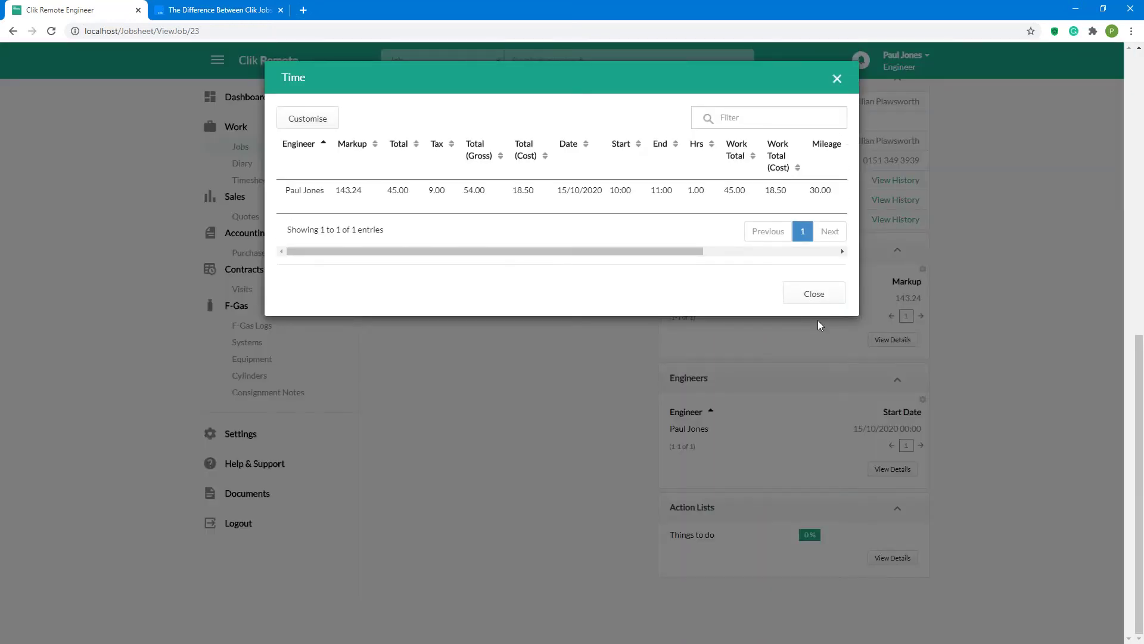
pyautogui.moveTo(677, 251); pyautogui.dragTo(826, 265)
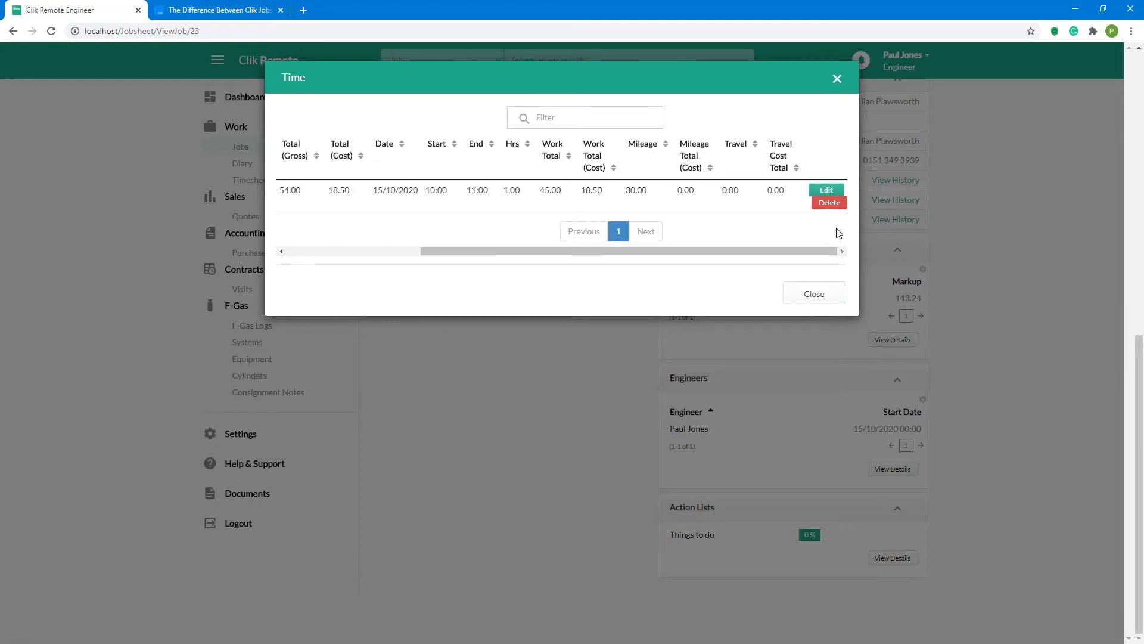
pyautogui.click(816, 290)
# Step: Start adding a material to the job and select the Worcester Greenlite Boiler from the Boilers category
pyautogui.scroll(5, 807, 312)
pyautogui.scroll(5, 807, 310)
pyautogui.click(408, 204)
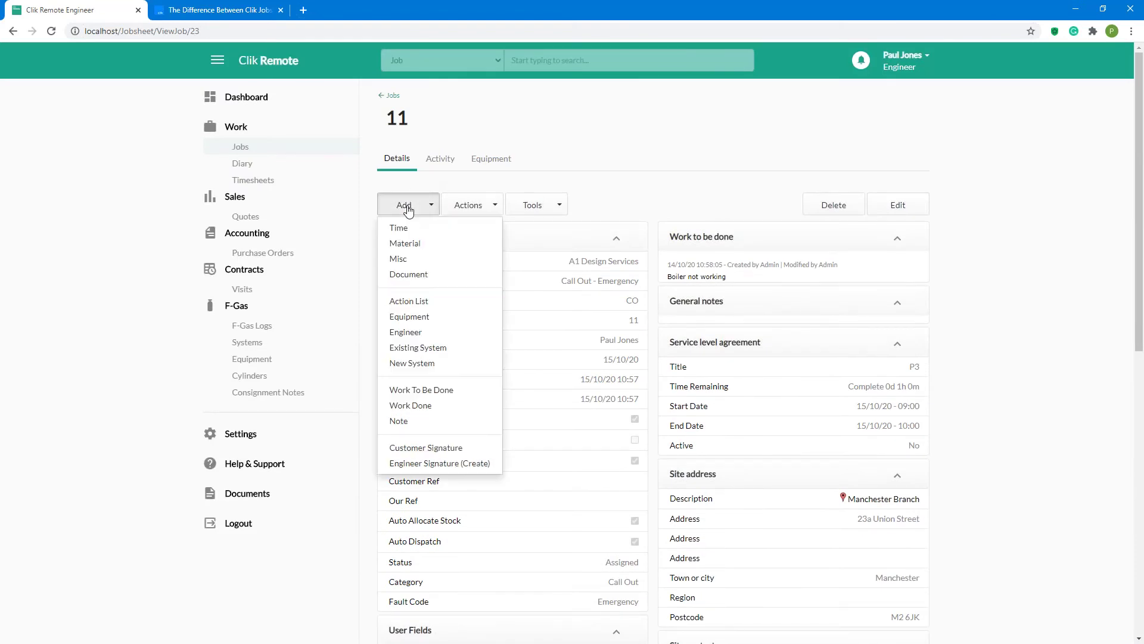
pyautogui.click(415, 248)
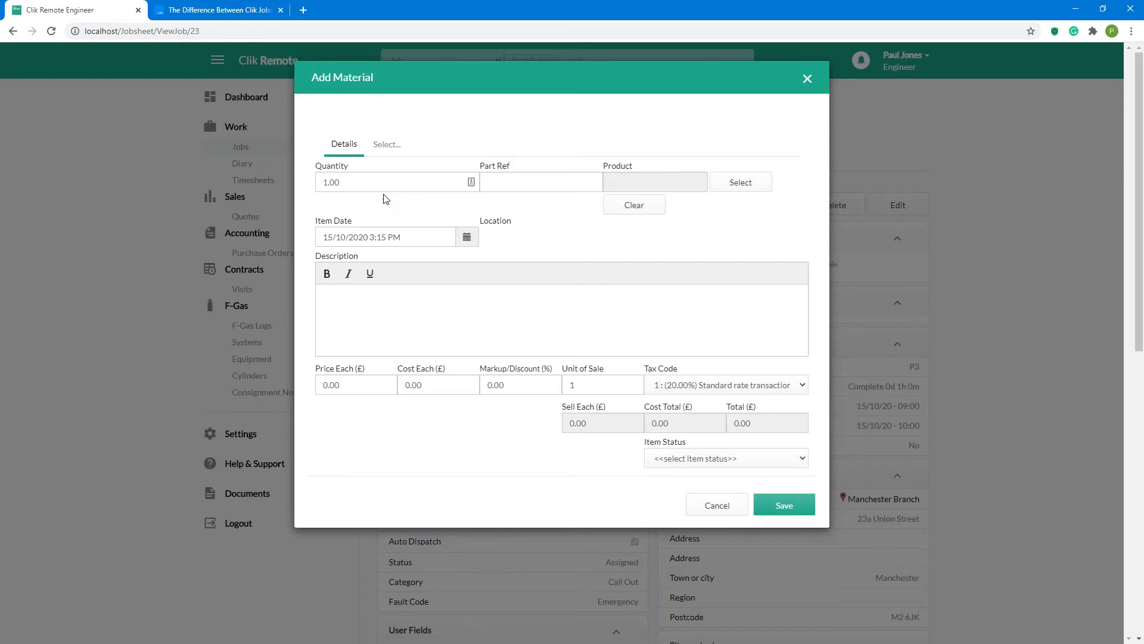
pyautogui.click(387, 145)
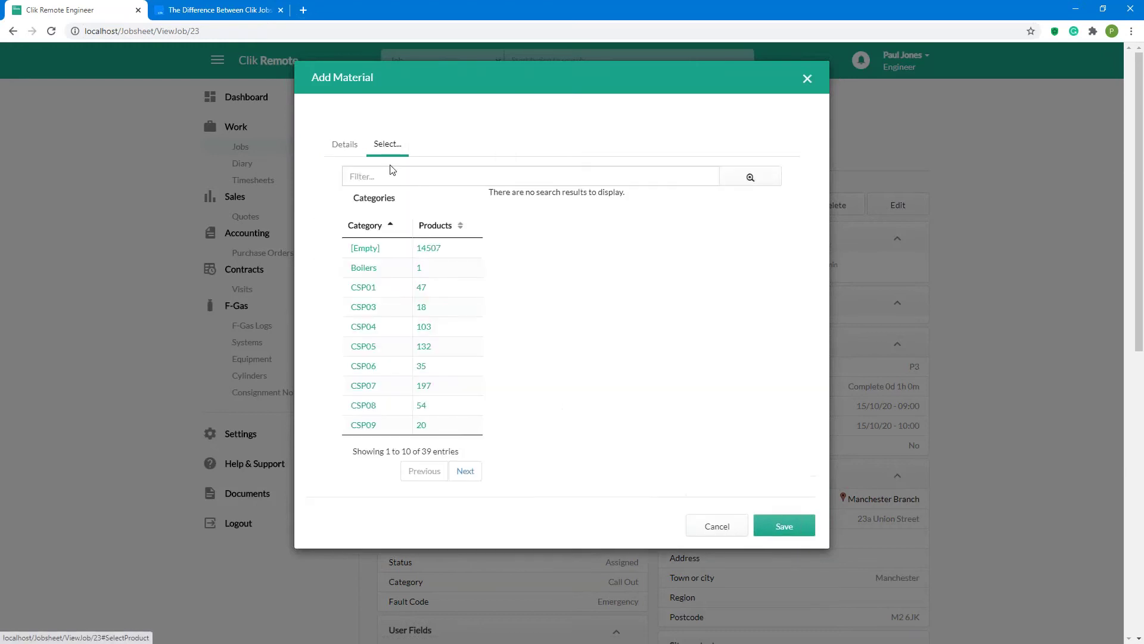
pyautogui.click(372, 268)
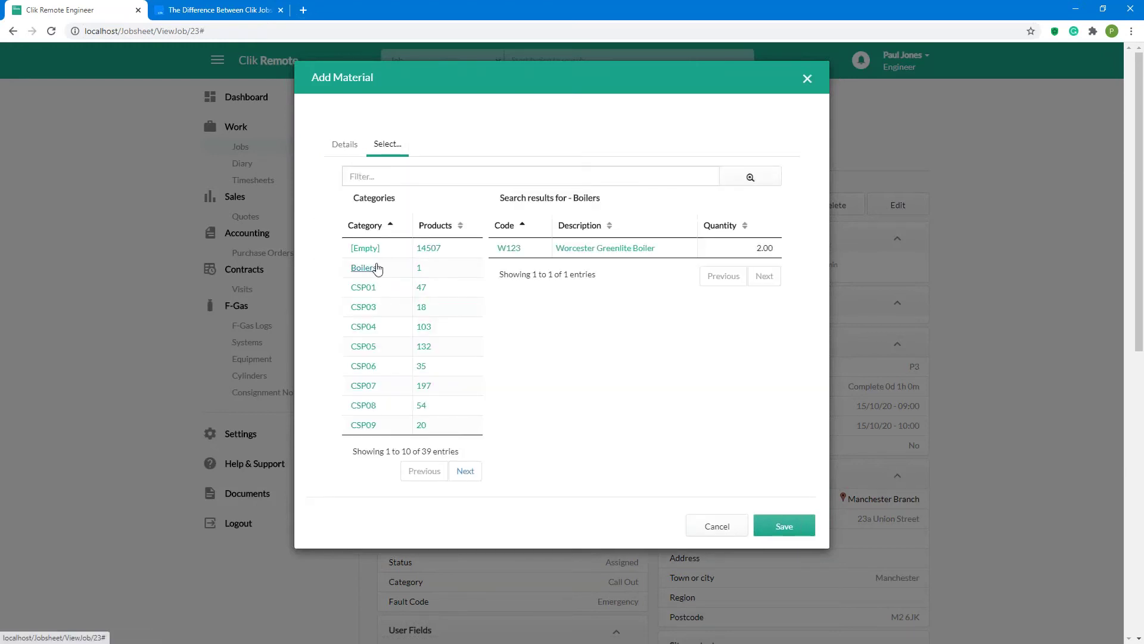
pyautogui.click(615, 249)
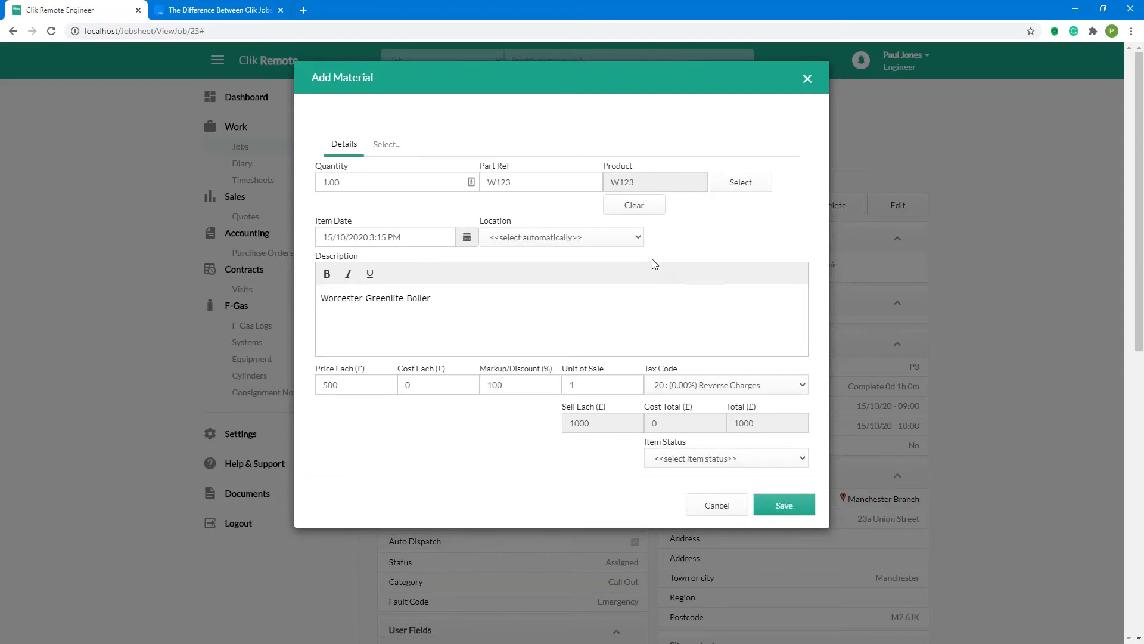
# Step: Choose the engineer's van as the boiler's stock location, set its item status to Installed and save the material
pyautogui.click(630, 239)
pyautogui.click(580, 262)
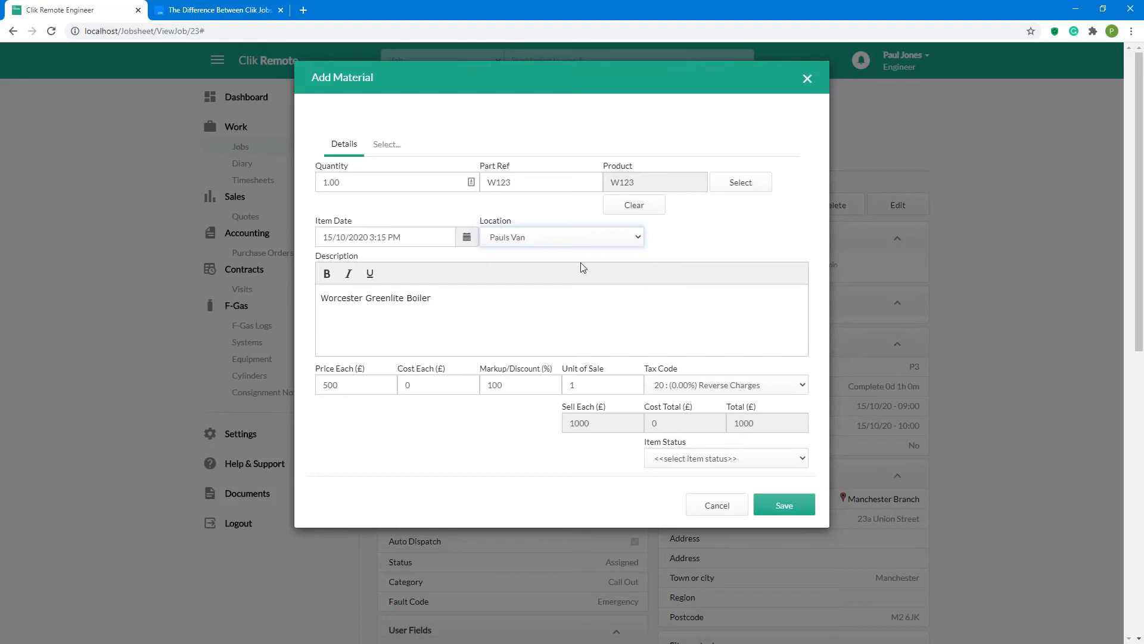
pyautogui.click(695, 459)
pyautogui.click(669, 485)
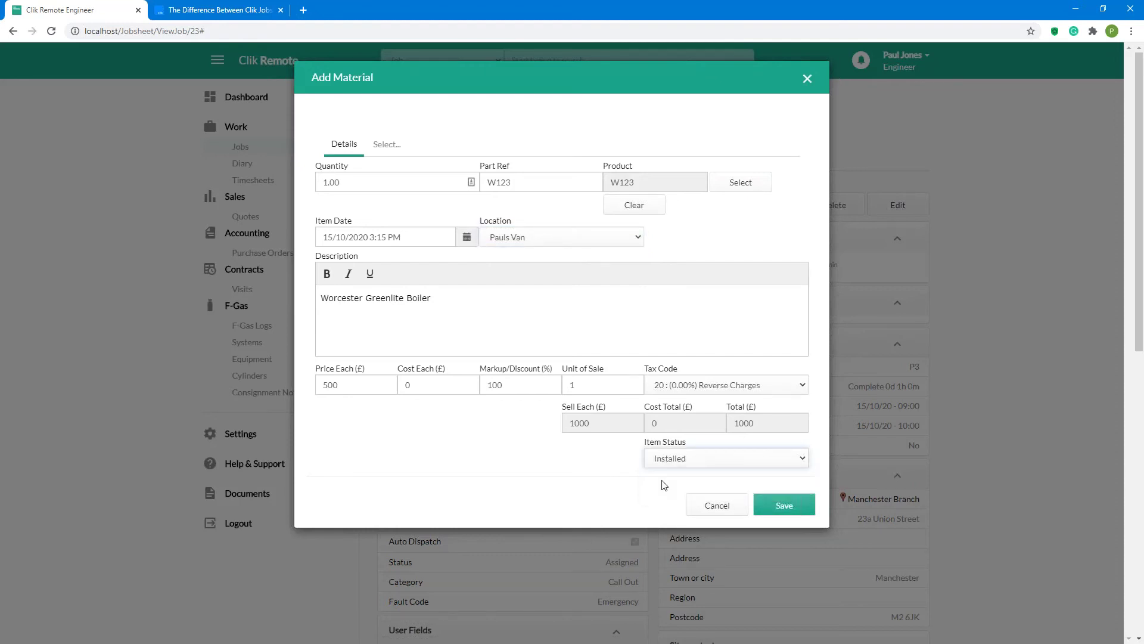
pyautogui.click(784, 504)
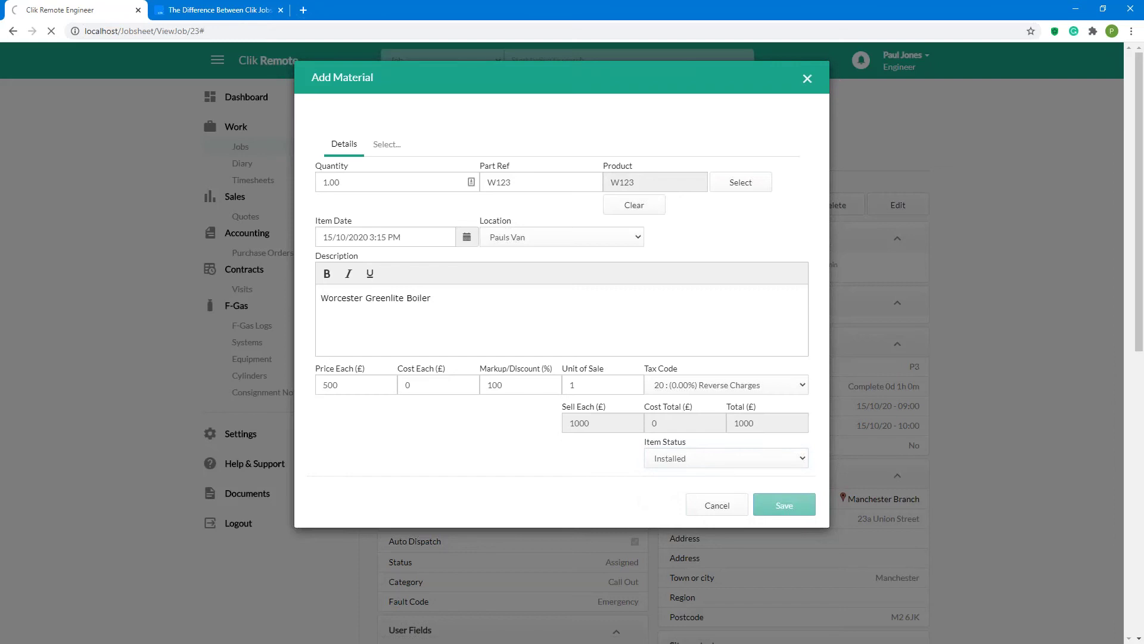
pyautogui.scroll(-7, 760, 442)
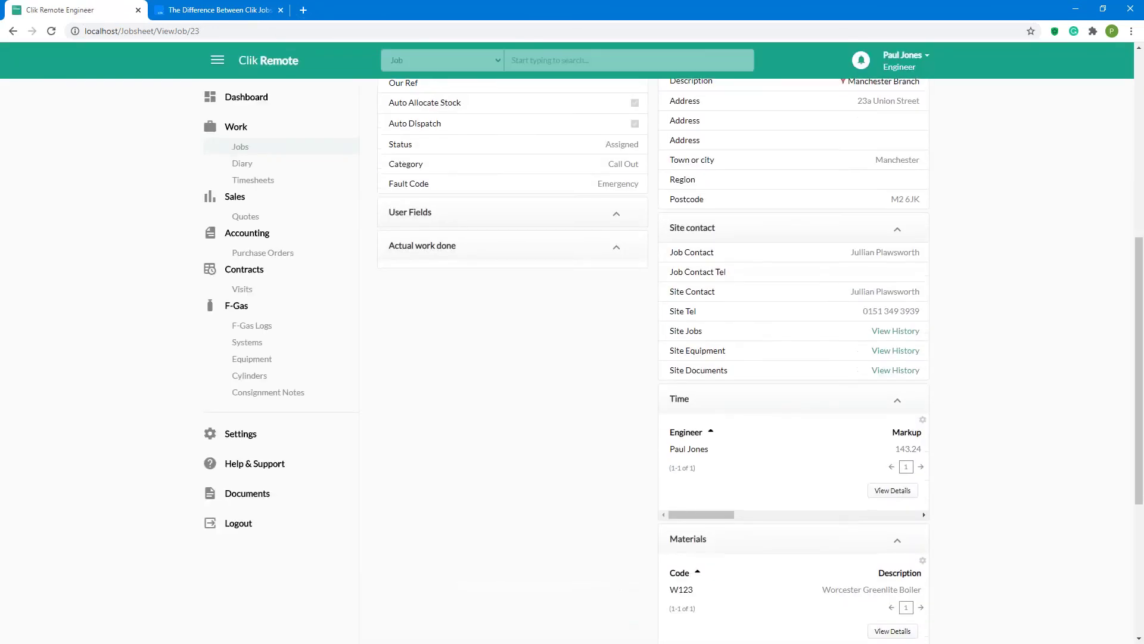
pyautogui.scroll(-4, 757, 417)
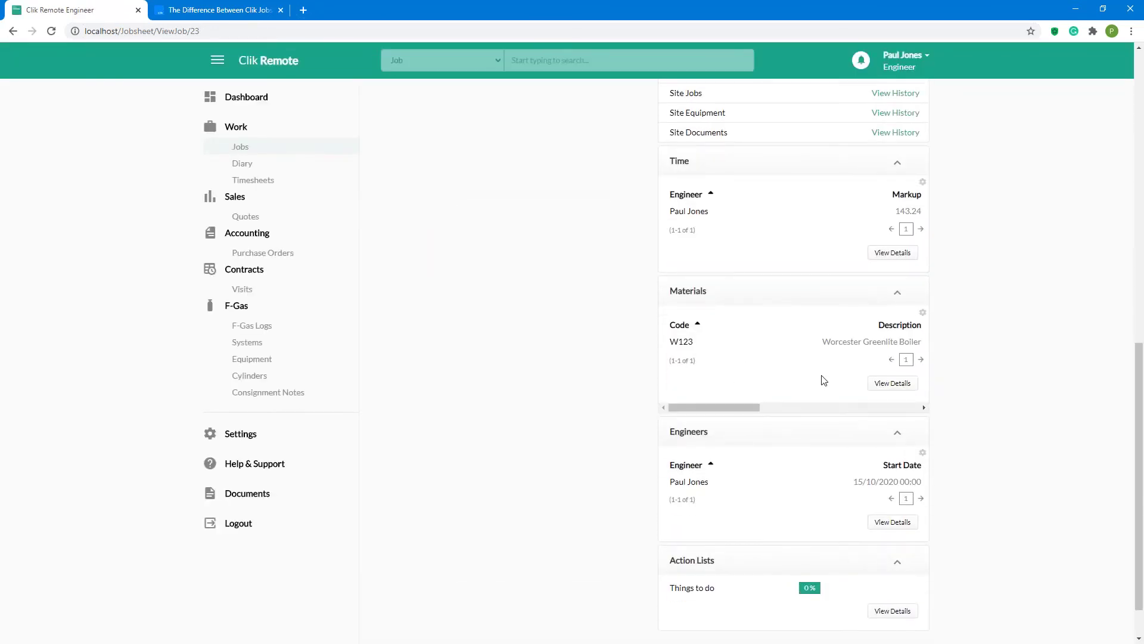
pyautogui.scroll(-1, 804, 385)
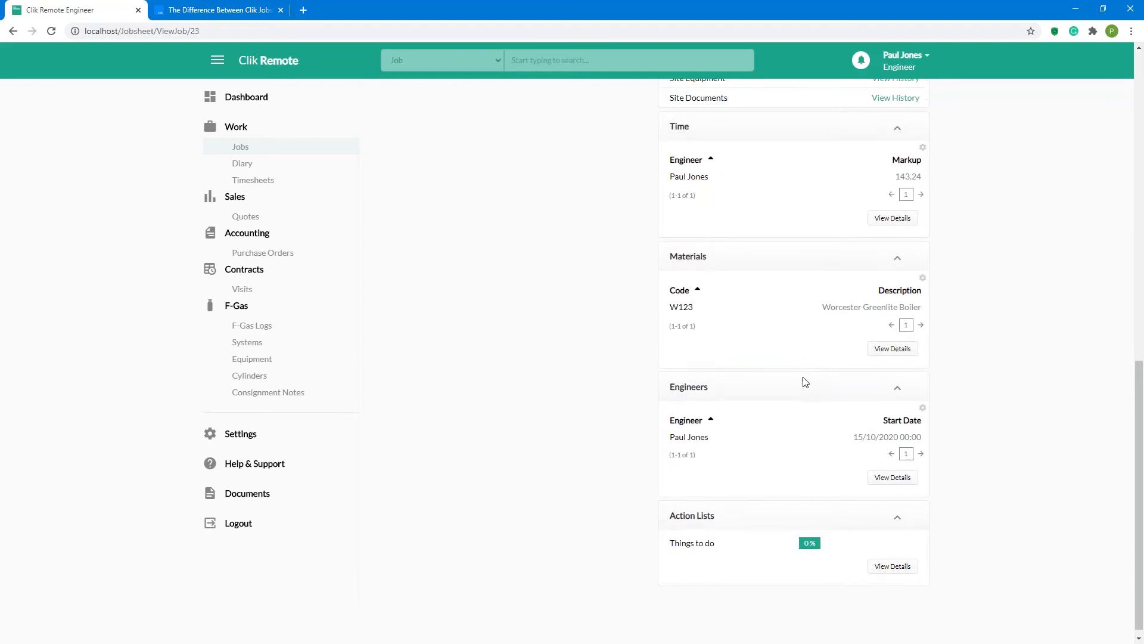
# Step: Attach a document to the job by uploading clik.PNG from the Pictures folder
pyautogui.scroll(10, 801, 382)
pyautogui.click(423, 204)
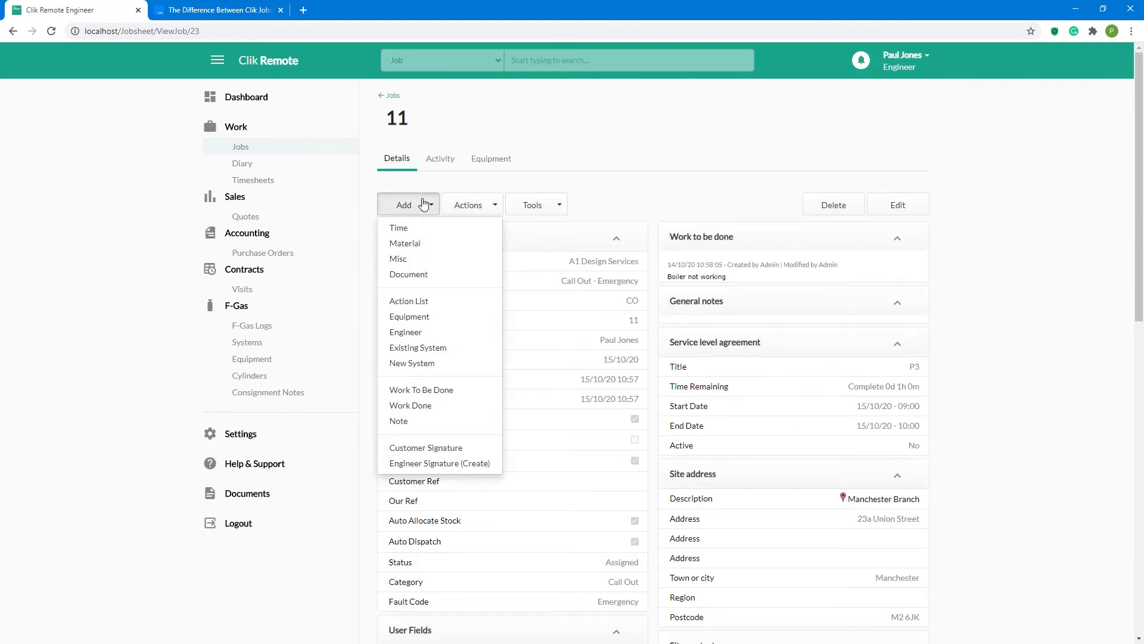
pyautogui.click(405, 278)
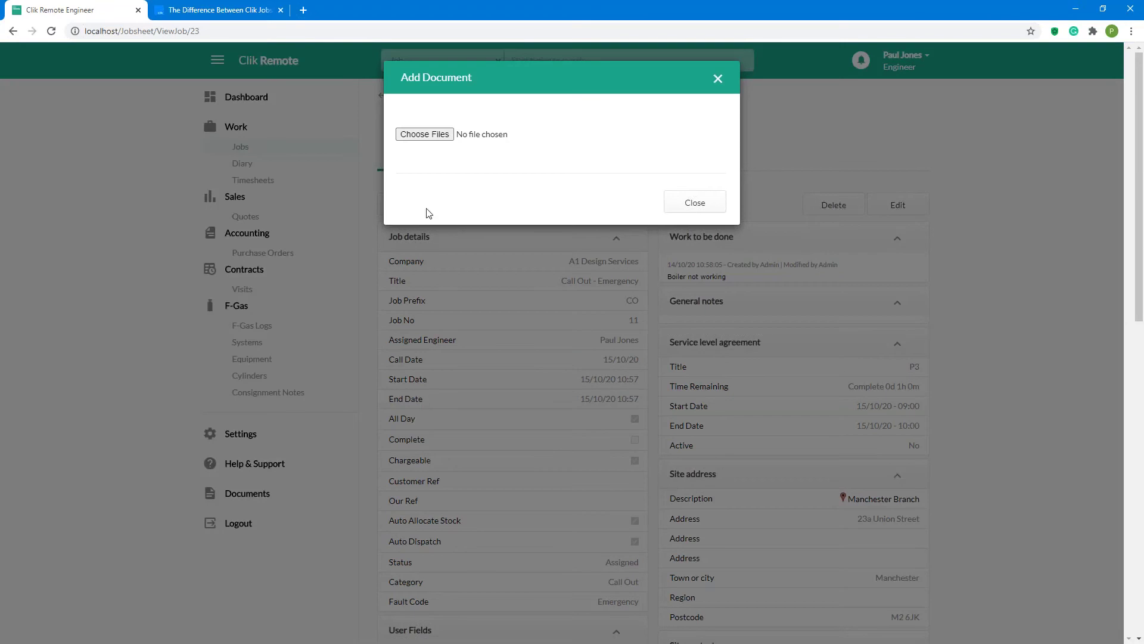
pyautogui.click(428, 136)
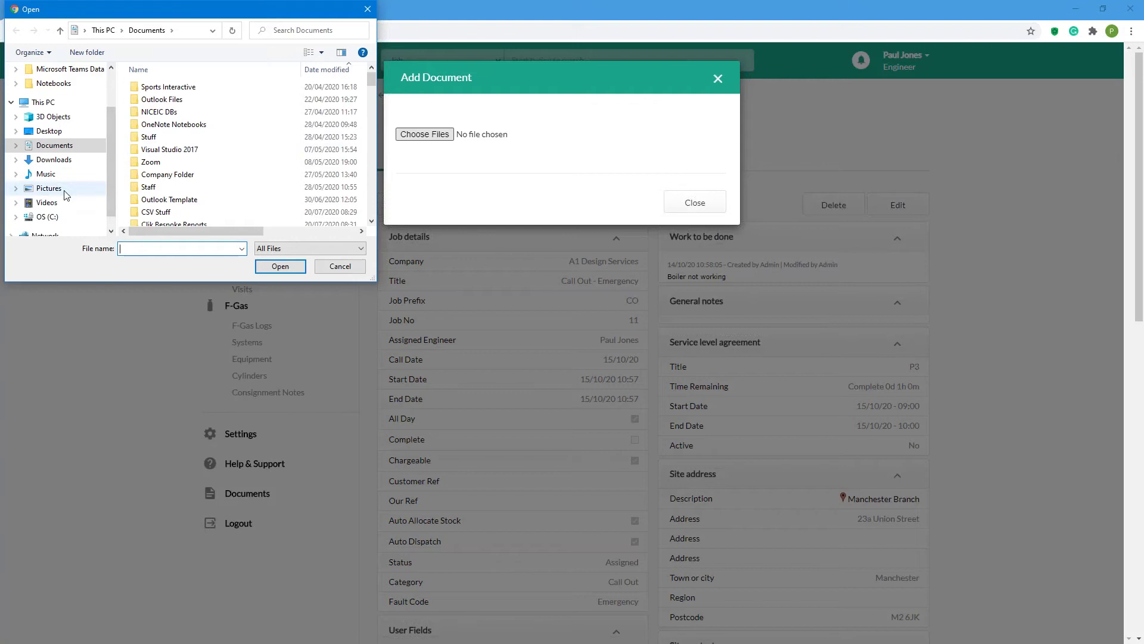
pyautogui.click(49, 188)
pyautogui.click(235, 160)
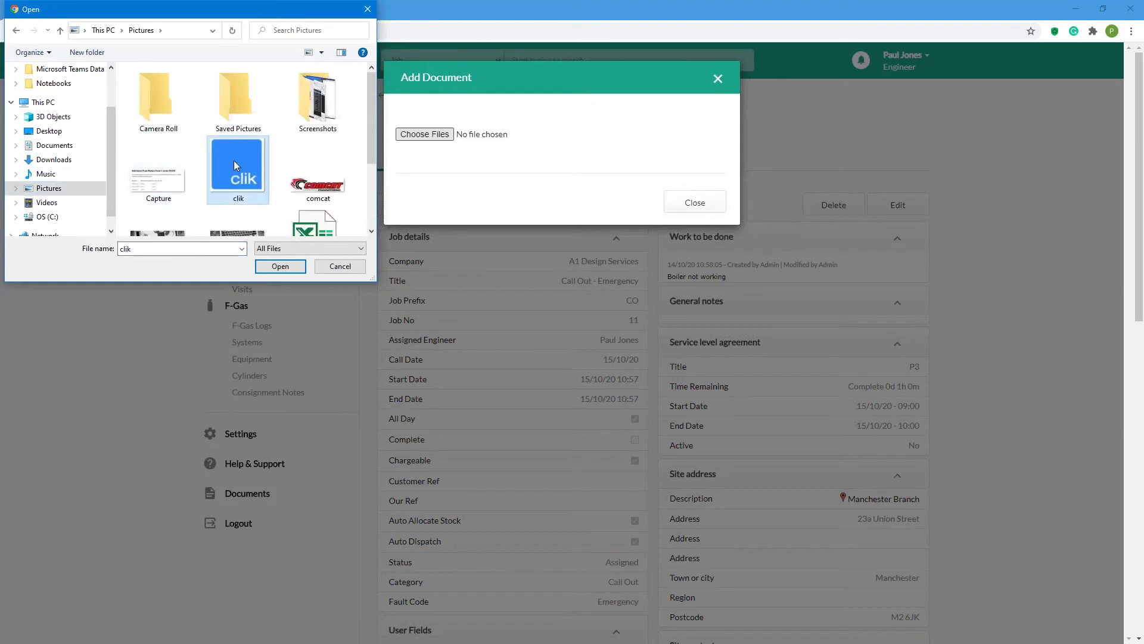
pyautogui.click(279, 266)
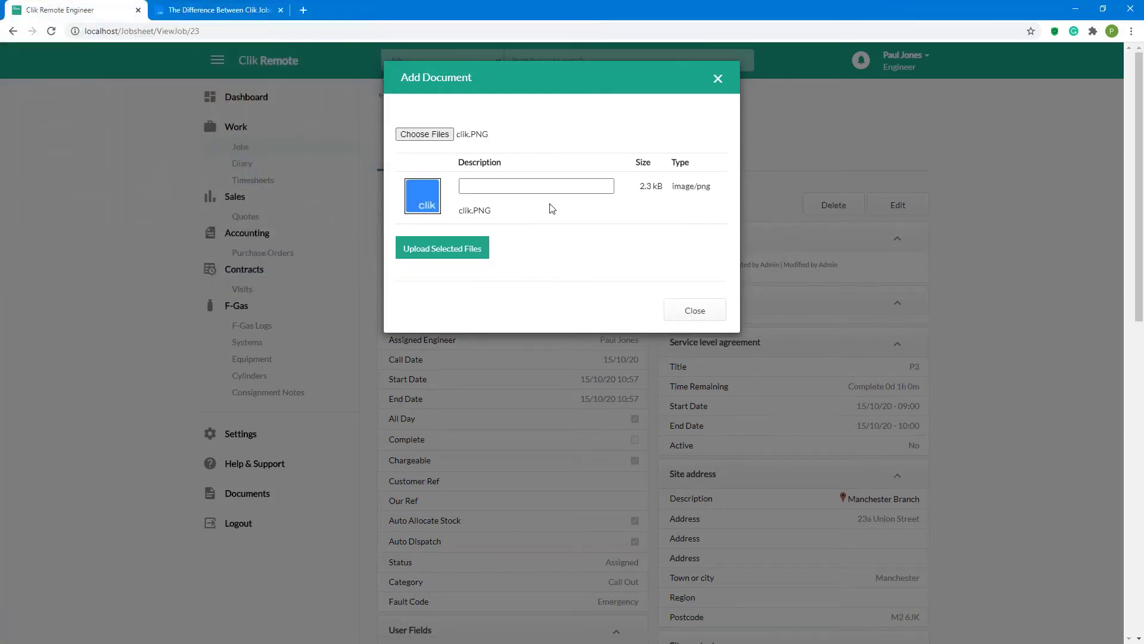
pyautogui.click(475, 248)
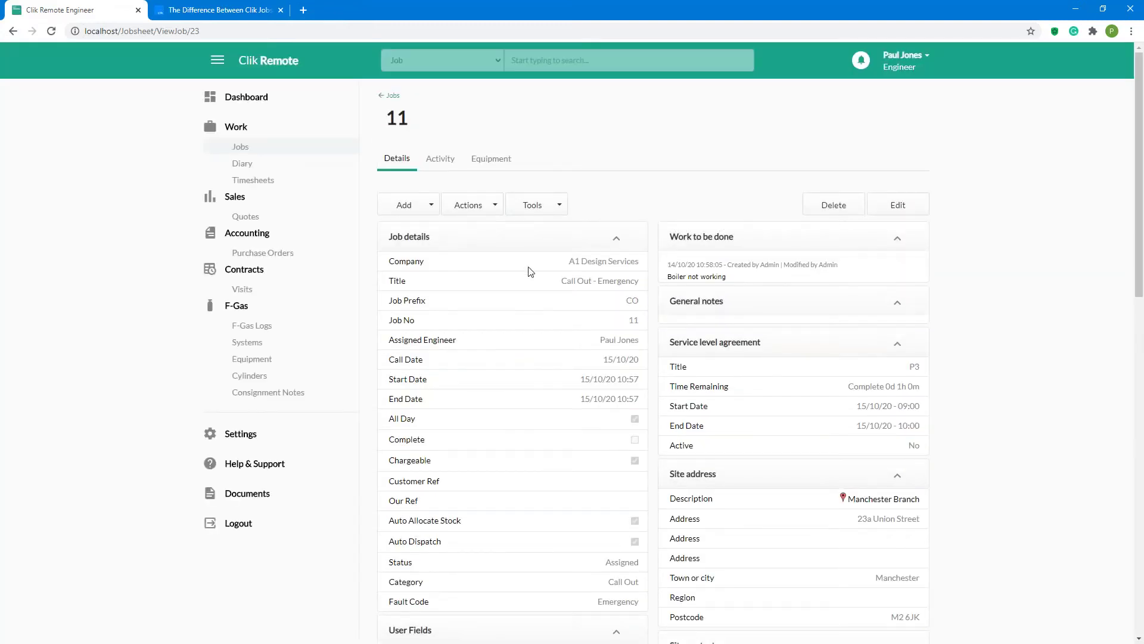
# Step: Review the whole job page, from the job details down to its materials, engineers, documents and action lists
pyautogui.scroll(-10, 541, 284)
pyautogui.scroll(-4, 542, 286)
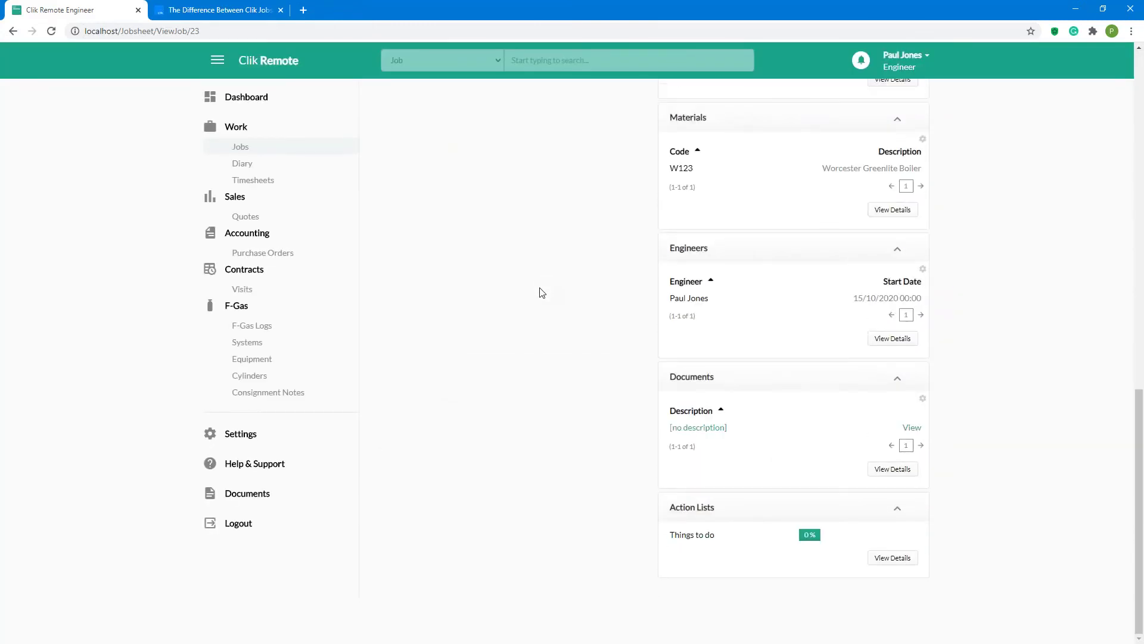
pyautogui.scroll(10, 541, 289)
pyautogui.scroll(4, 543, 268)
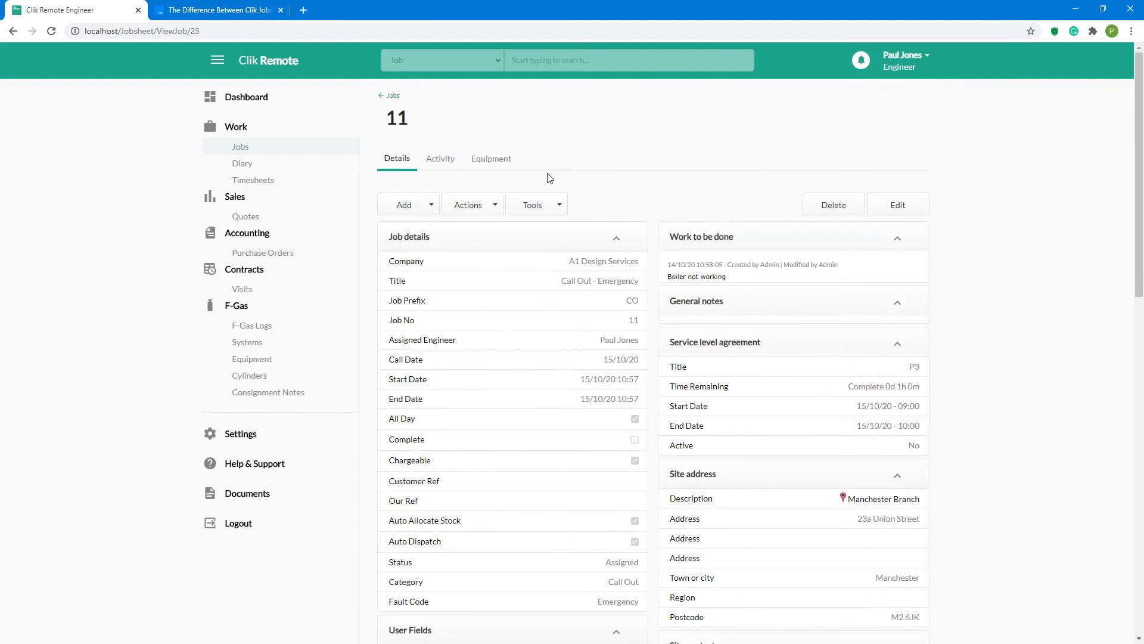
pyautogui.scroll(-5, 546, 179)
pyautogui.scroll(-9, 539, 195)
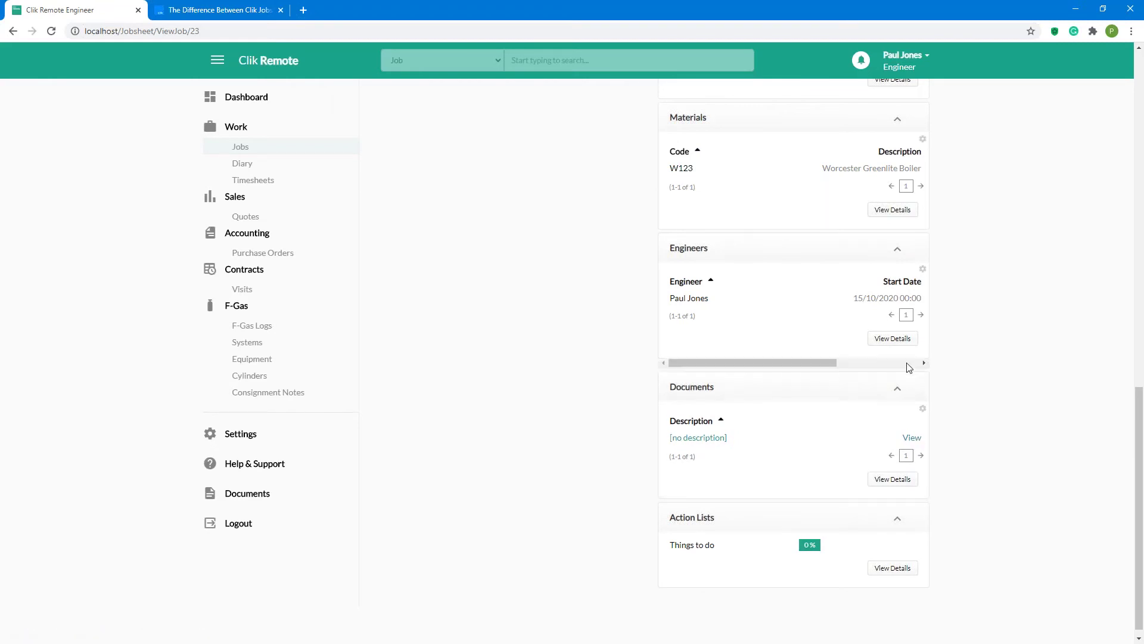
pyautogui.scroll(12, 832, 465)
pyautogui.scroll(3, 832, 465)
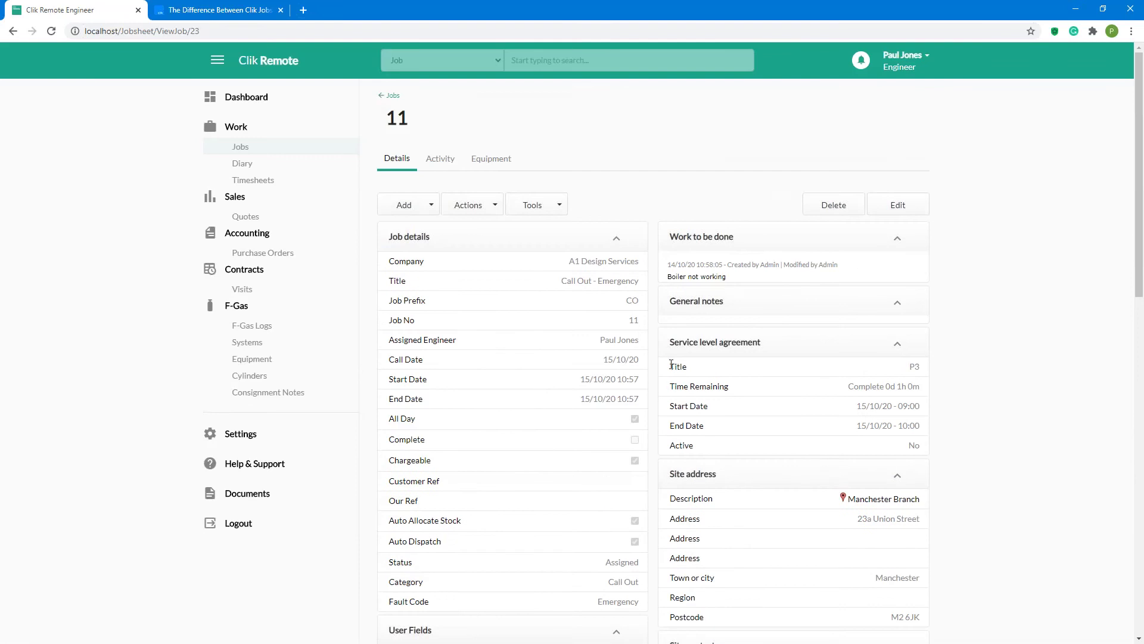
pyautogui.click(403, 204)
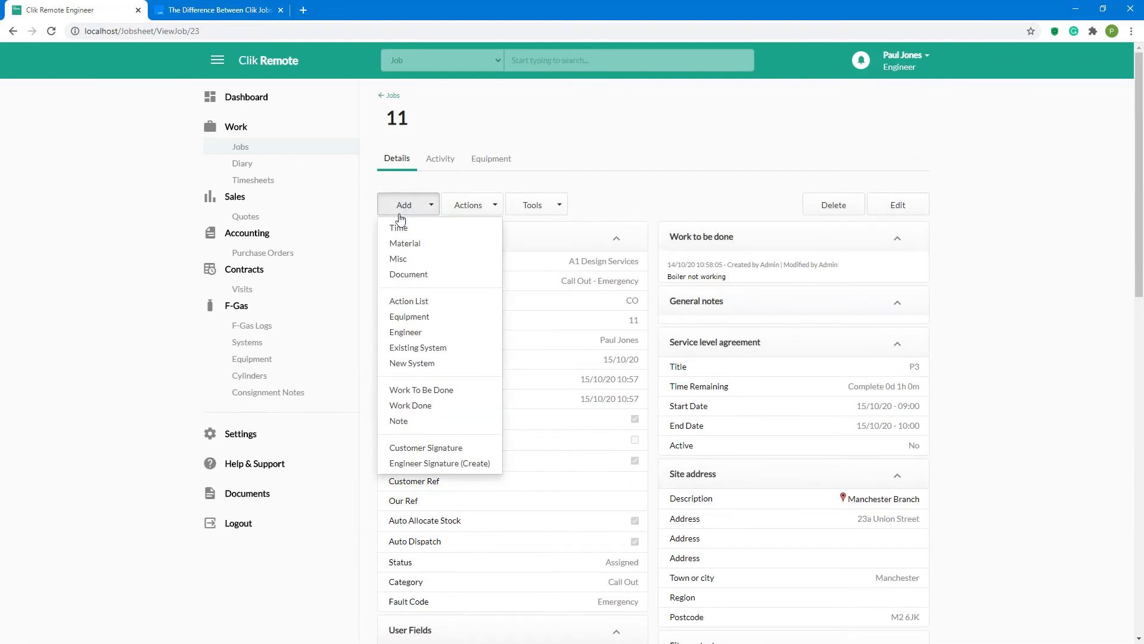
pyautogui.click(593, 383)
pyautogui.scroll(-10, 592, 383)
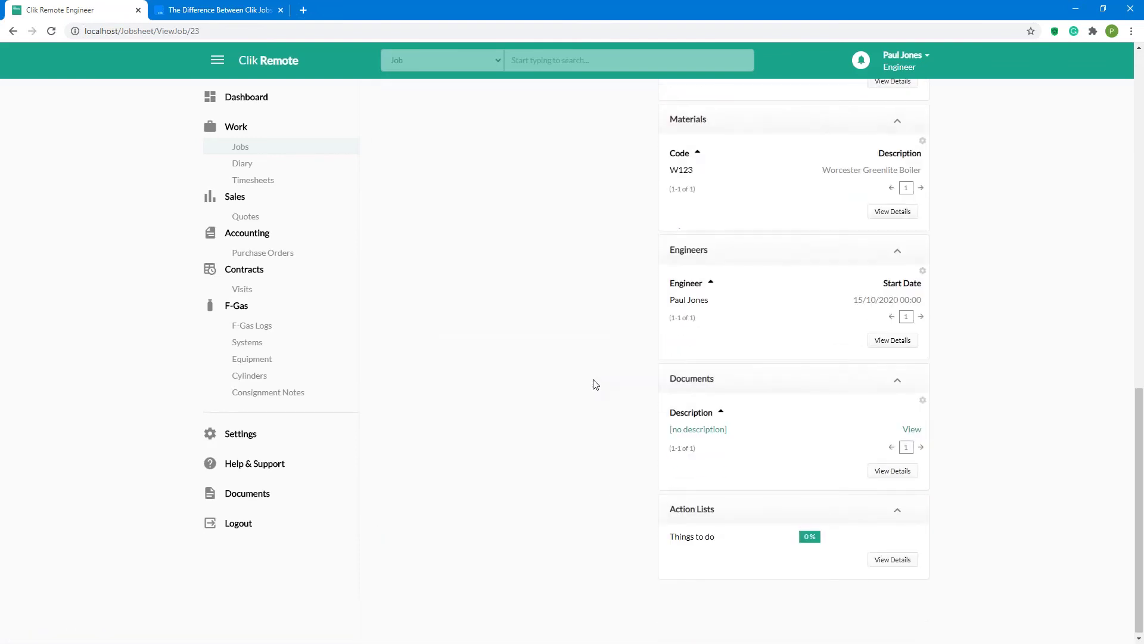
# Step: In the Things to do action list, complete Check site is safe with the comment "All safe on this site" and complete Take a photo
pyautogui.click(768, 534)
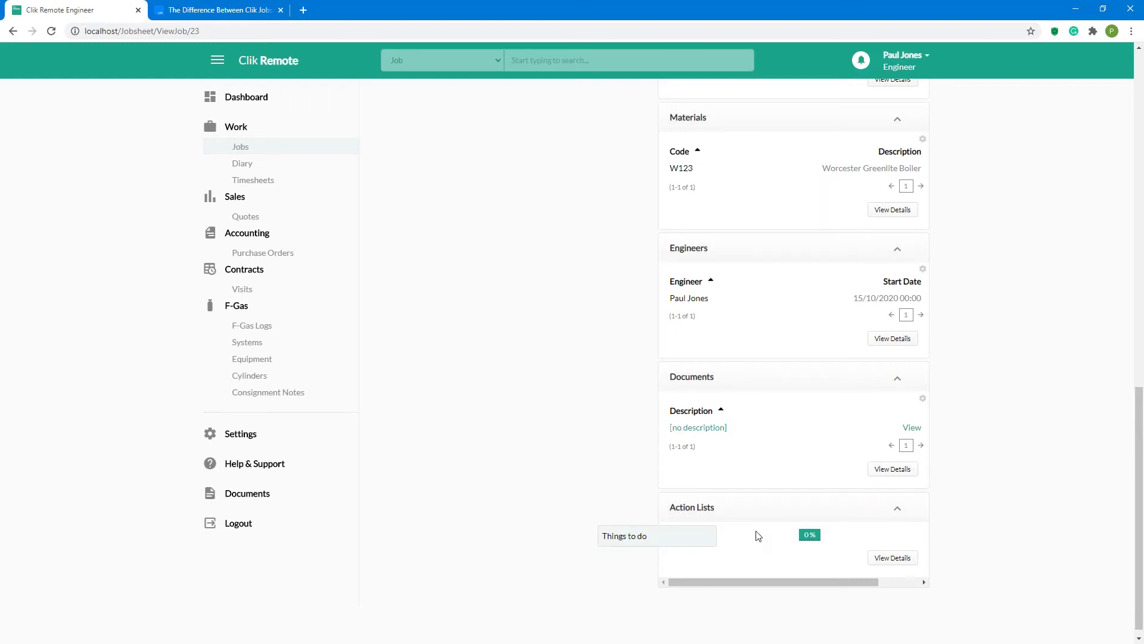
pyautogui.click(892, 559)
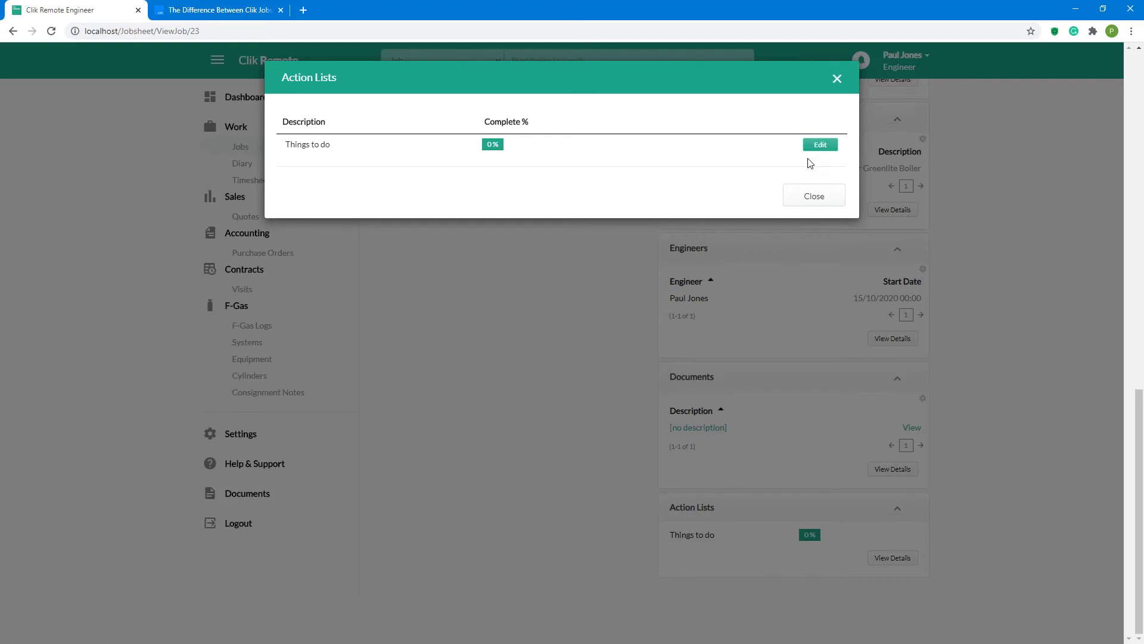
pyautogui.click(820, 145)
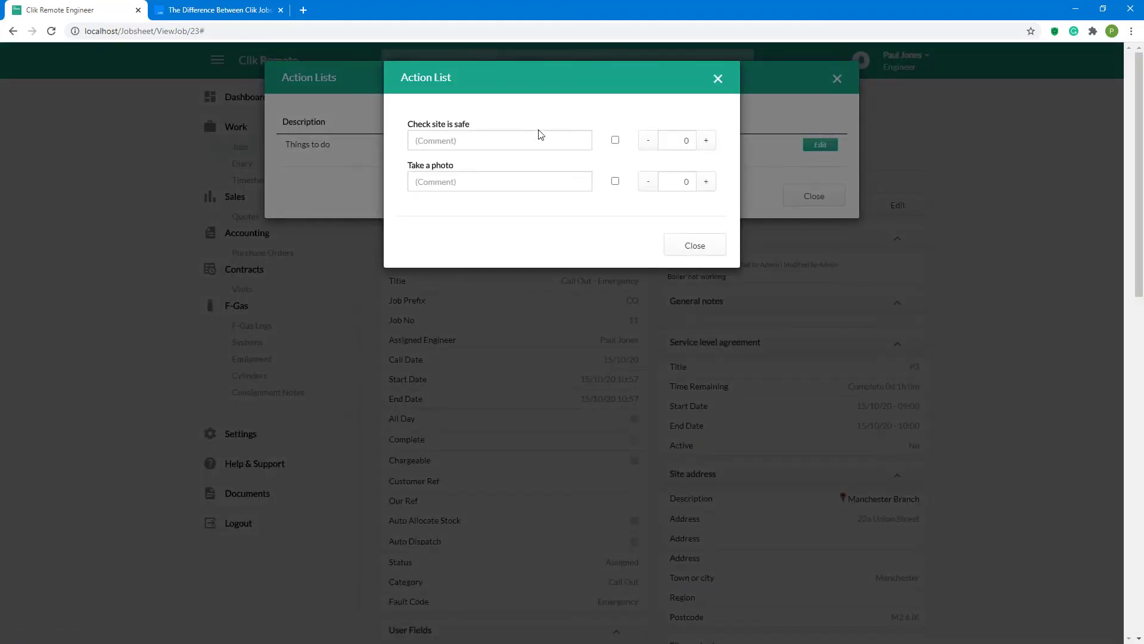
pyautogui.click(614, 142)
pyautogui.click(531, 146)
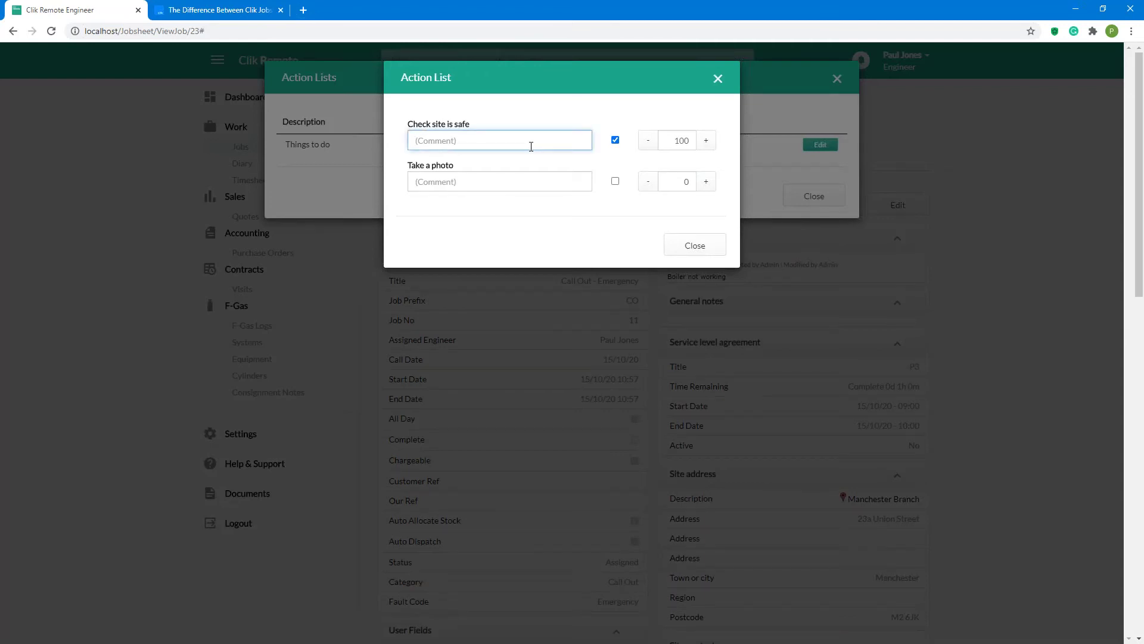
pyautogui.write('All safe on this site')
pyautogui.click(616, 181)
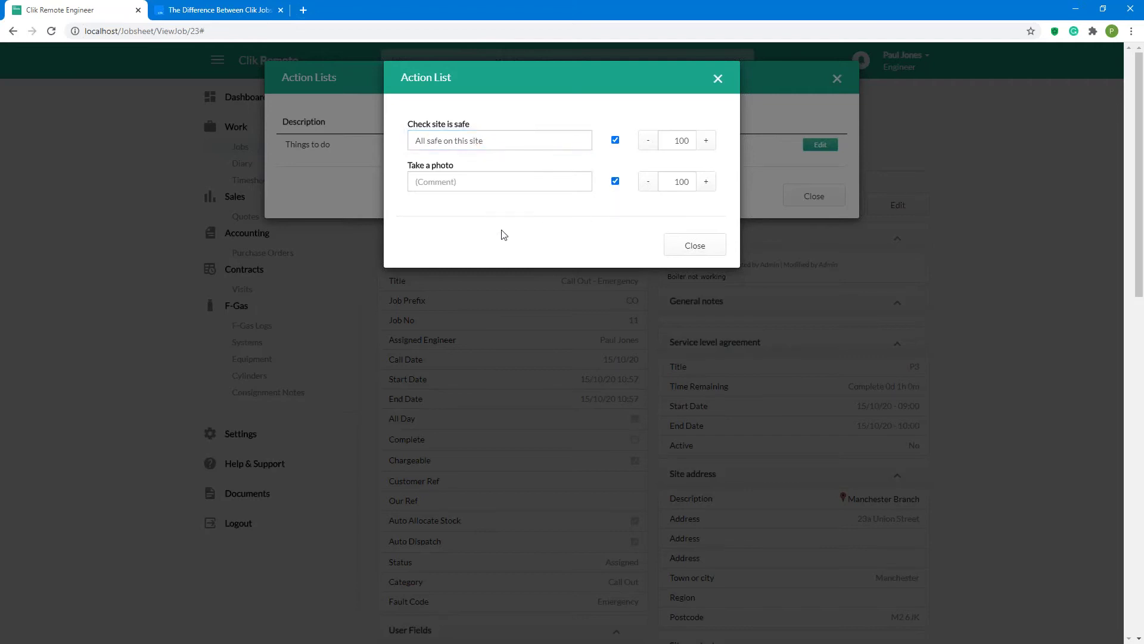
pyautogui.click(500, 177)
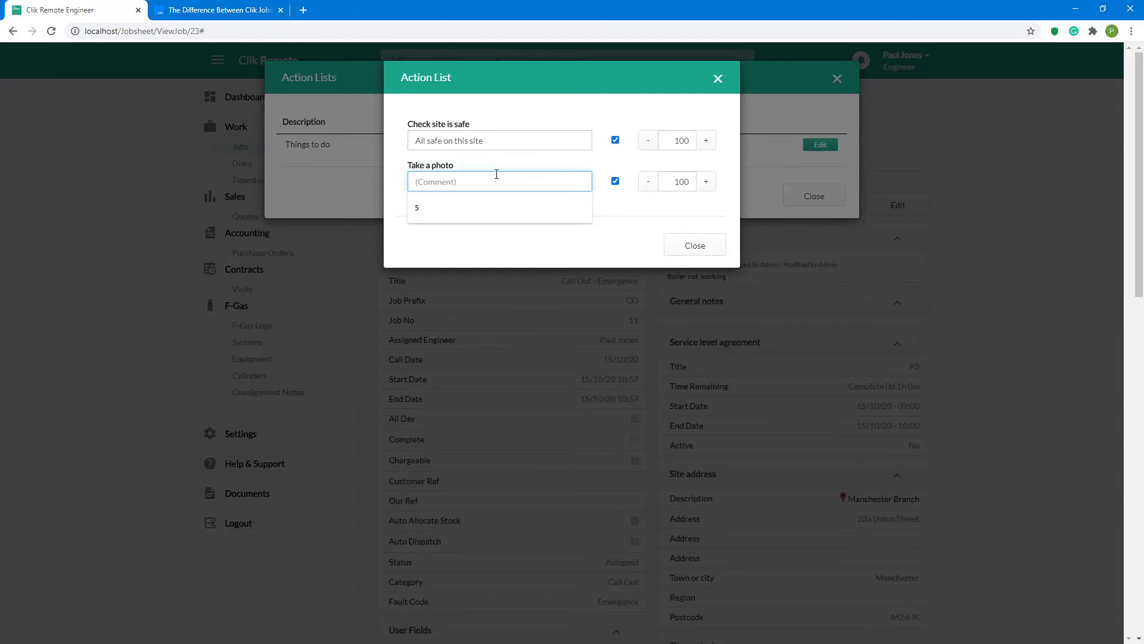
pyautogui.click(484, 161)
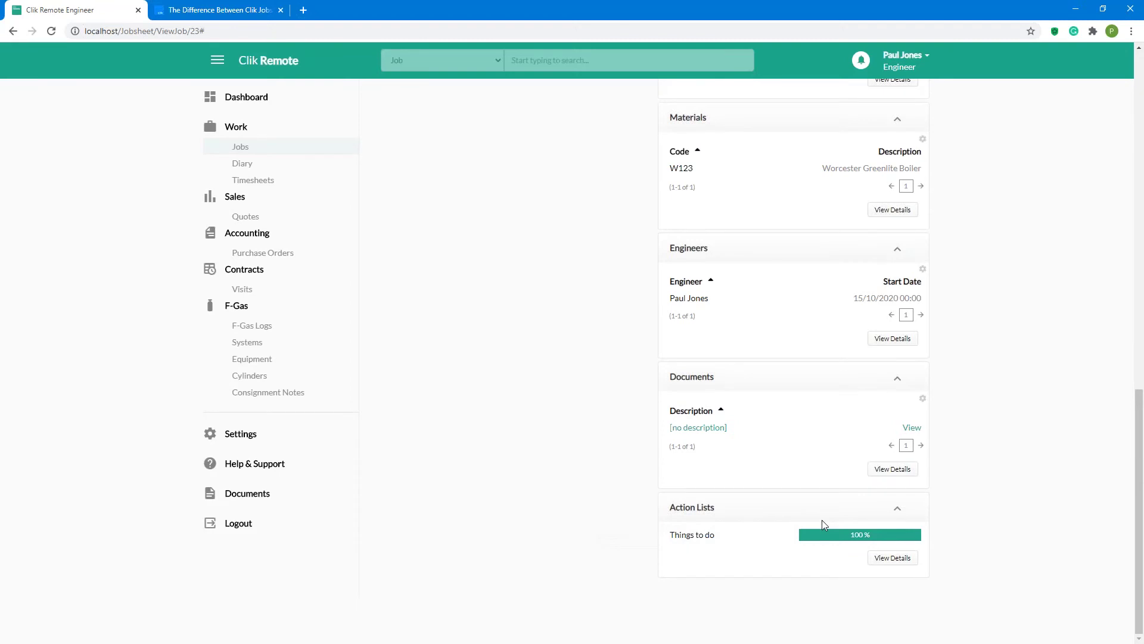
# Step: Open the boiler in the job's equipment list and review its details, notes and documents
pyautogui.scroll(4, 823, 522)
pyautogui.scroll(10, 825, 525)
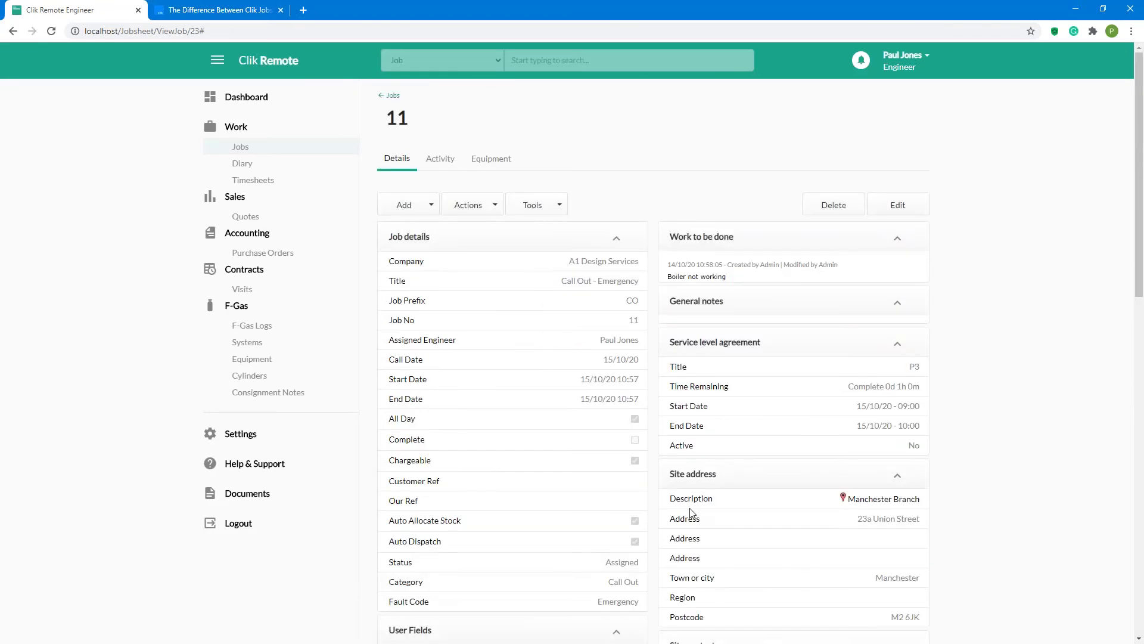
pyautogui.click(416, 212)
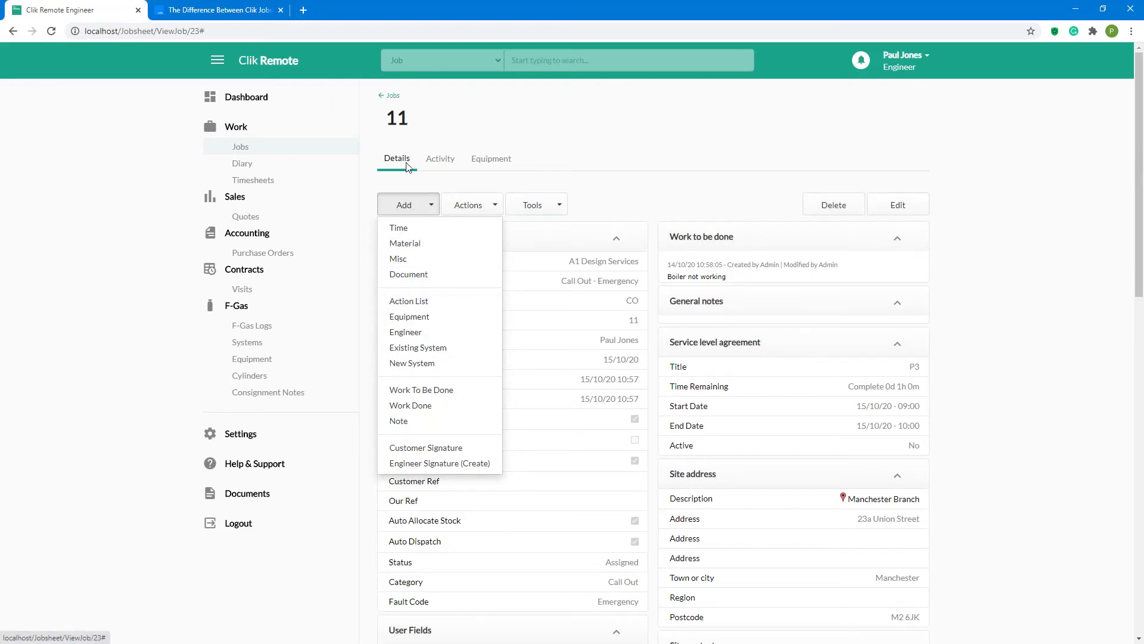
pyautogui.click(498, 163)
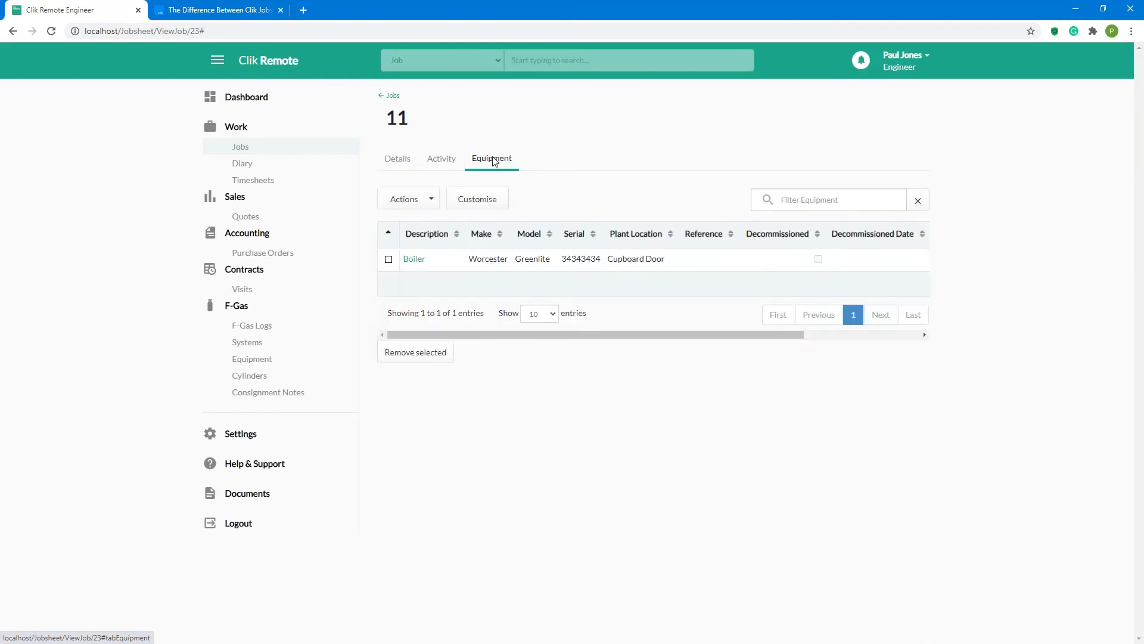
pyautogui.click(414, 259)
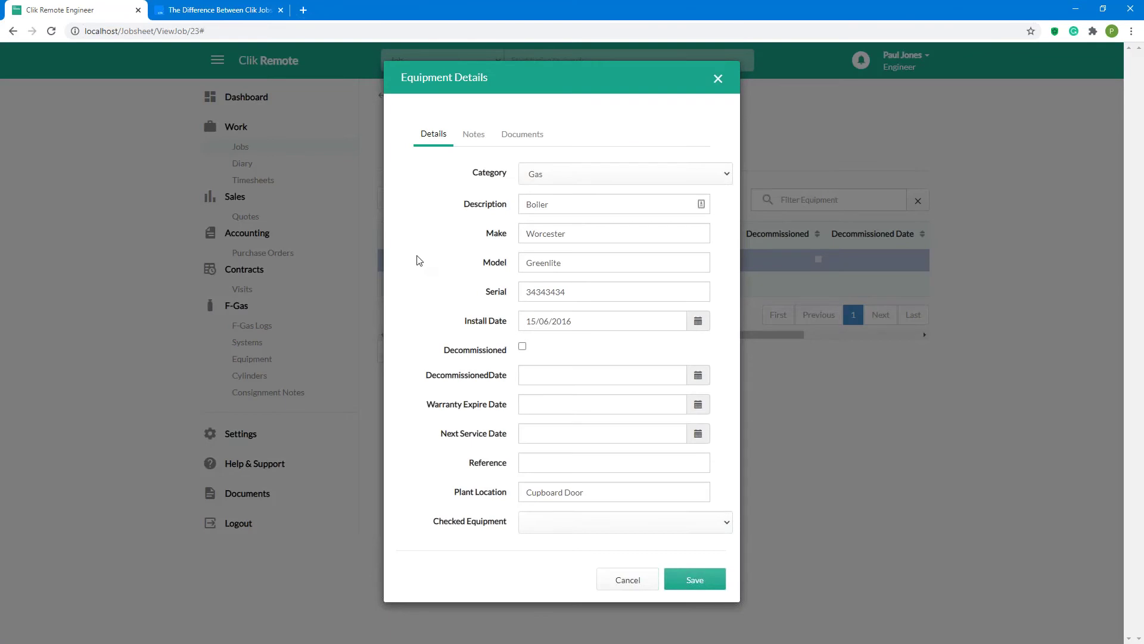
pyautogui.click(480, 134)
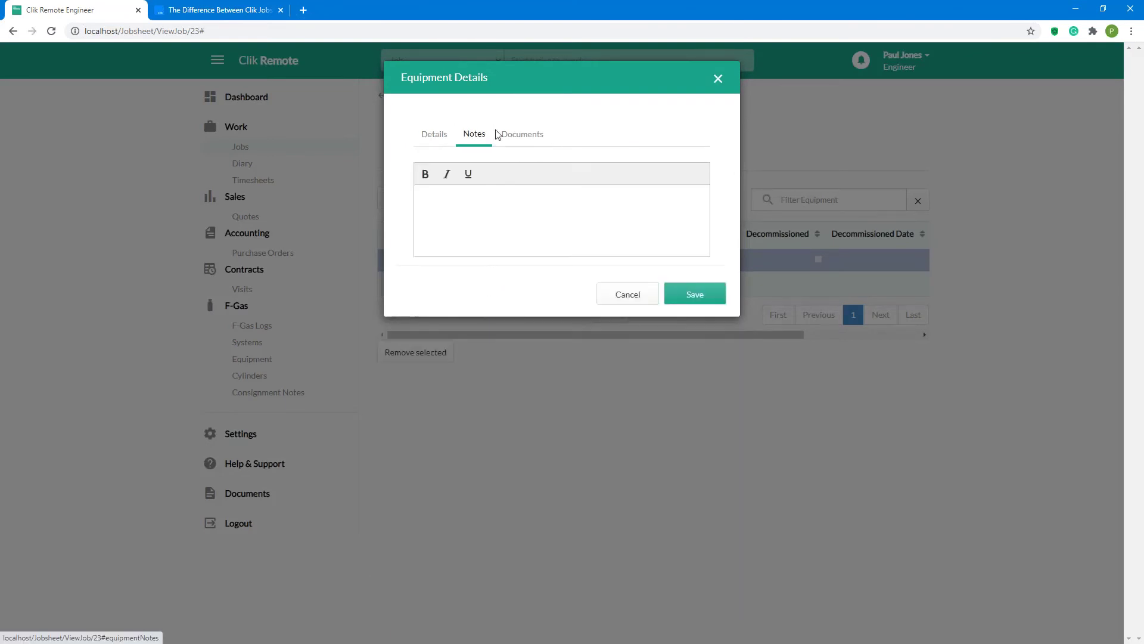
pyautogui.click(520, 134)
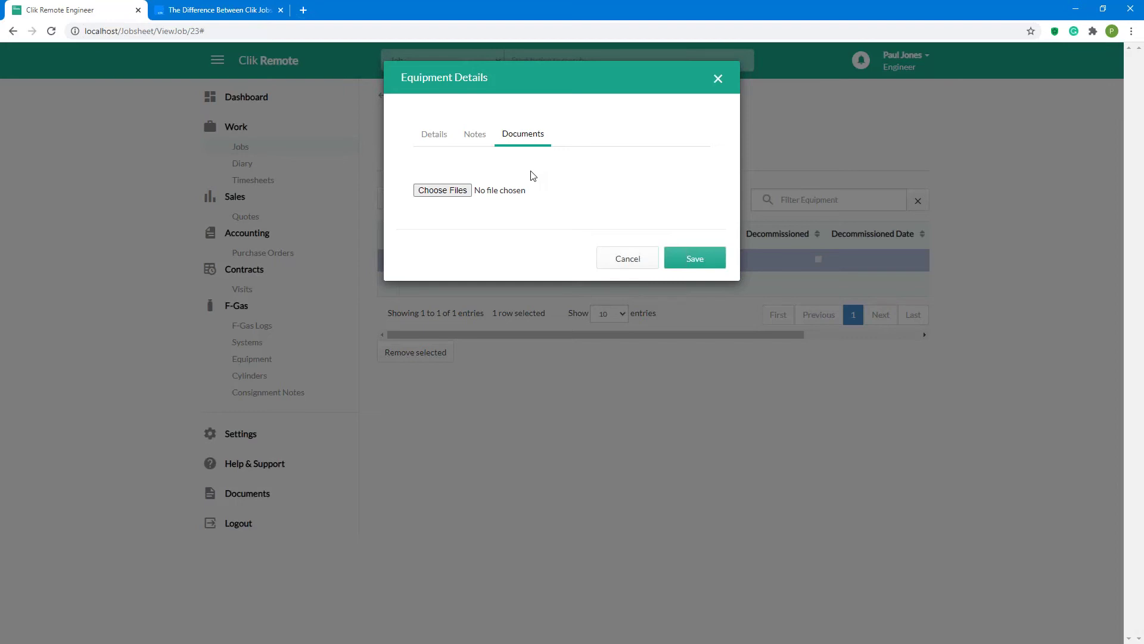
pyautogui.click(430, 136)
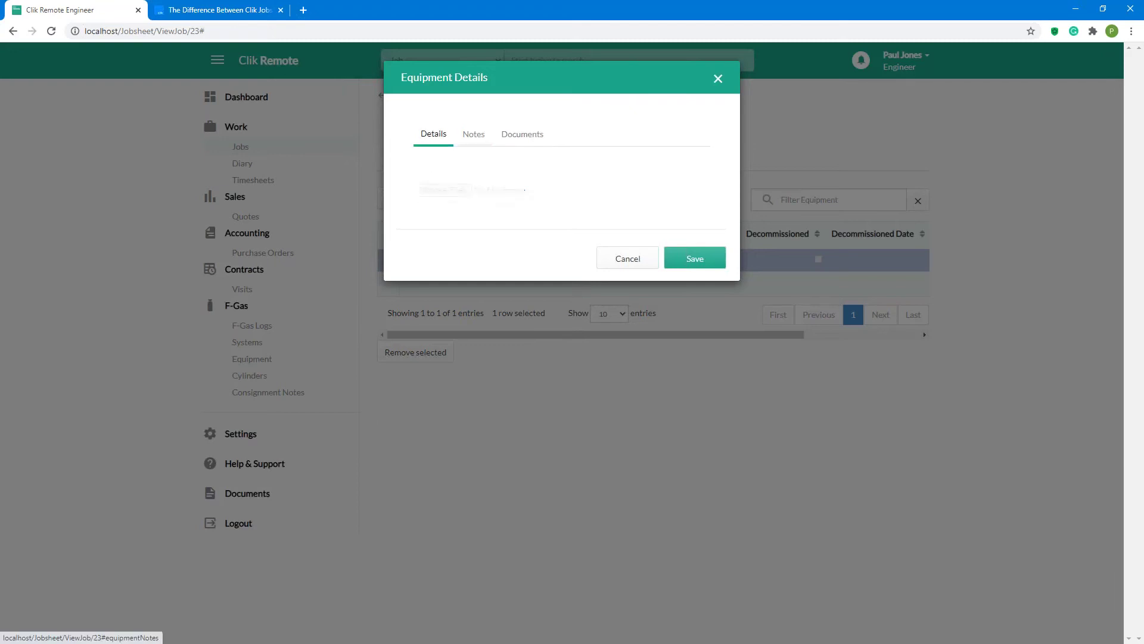
pyautogui.click(695, 578)
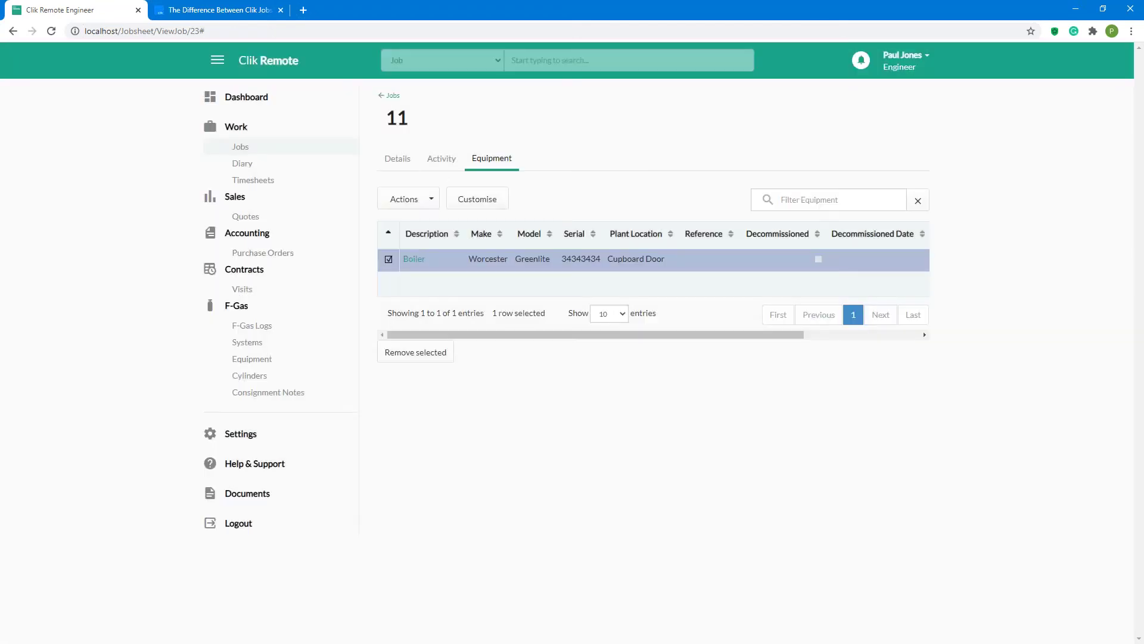
# Step: Mark the job's existing boiler as decommissioned with the date 15/10/2020 and save the equipment record
pyautogui.click(396, 169)
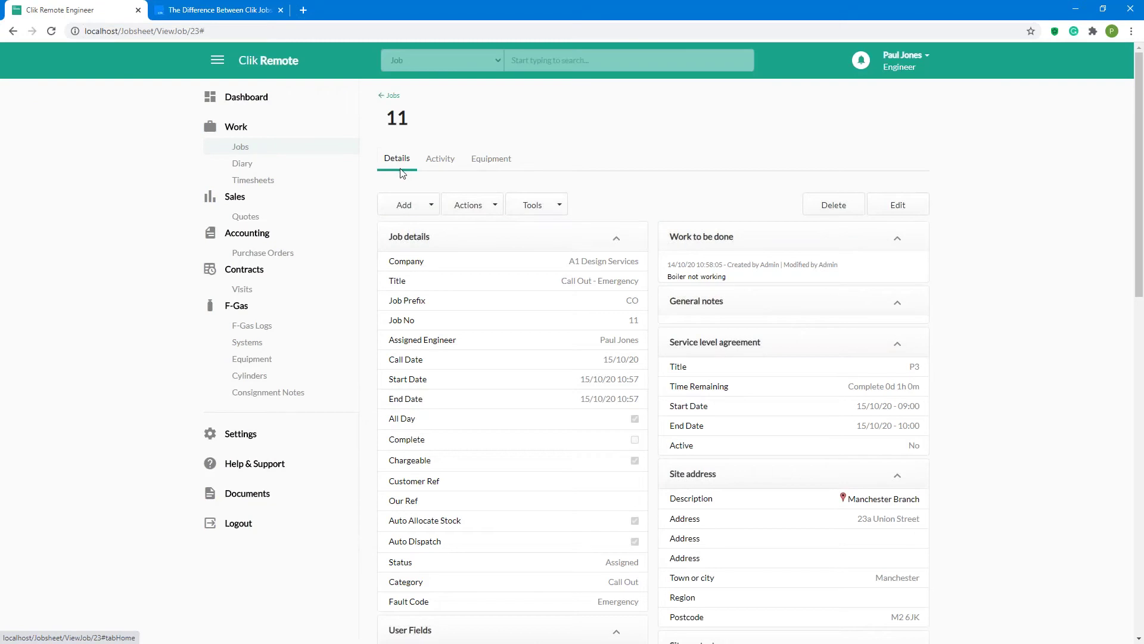
pyautogui.click(501, 160)
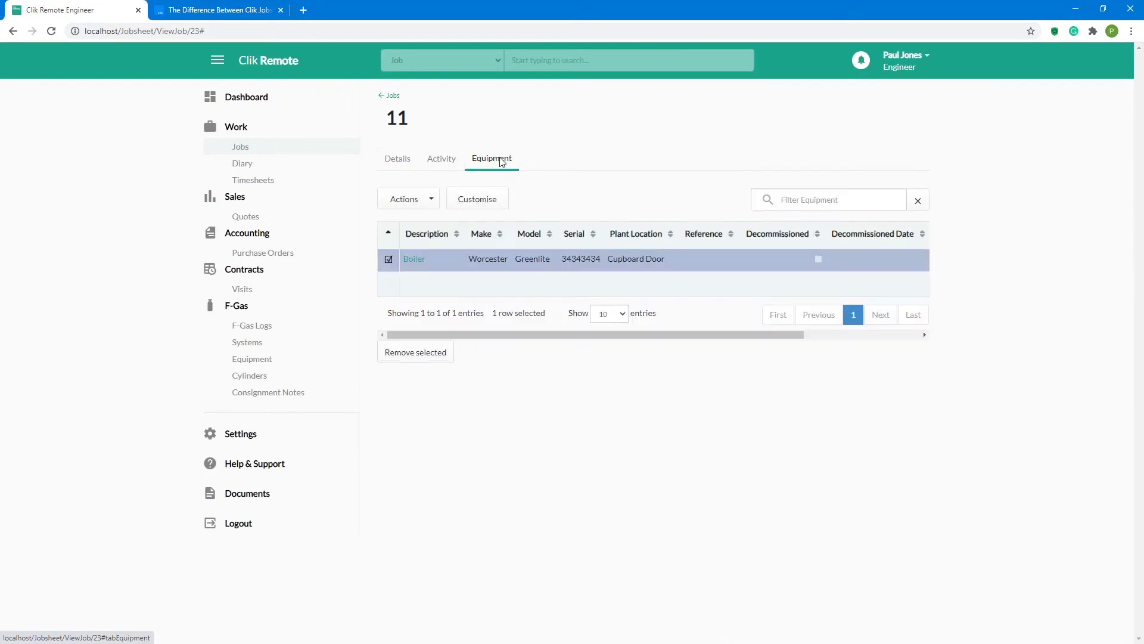
pyautogui.click(415, 260)
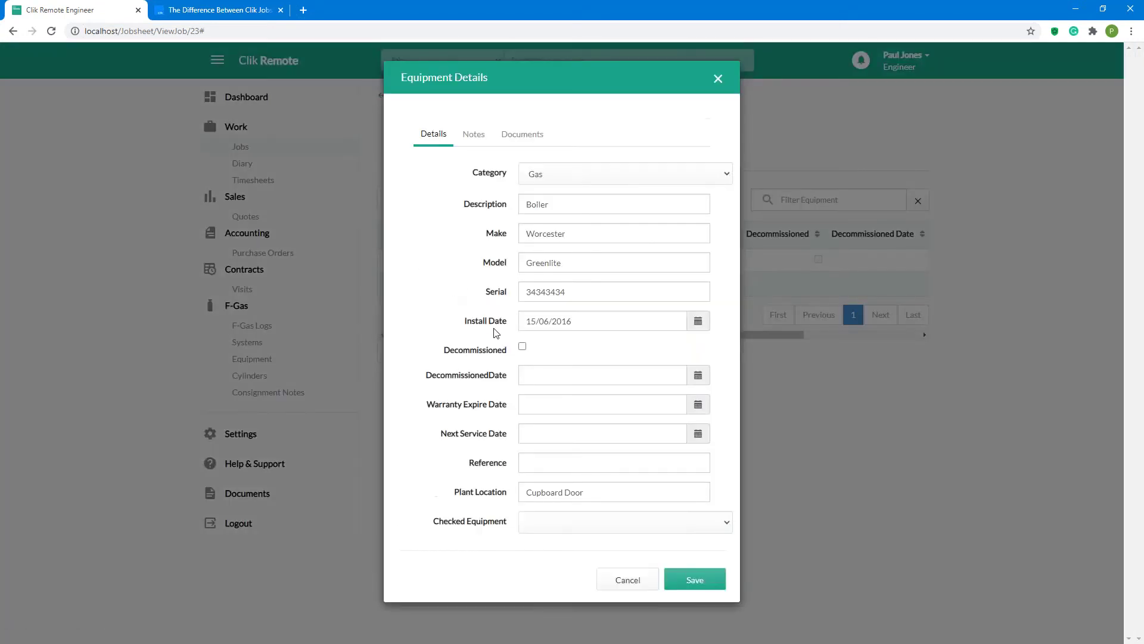
pyautogui.click(522, 348)
pyautogui.click(642, 382)
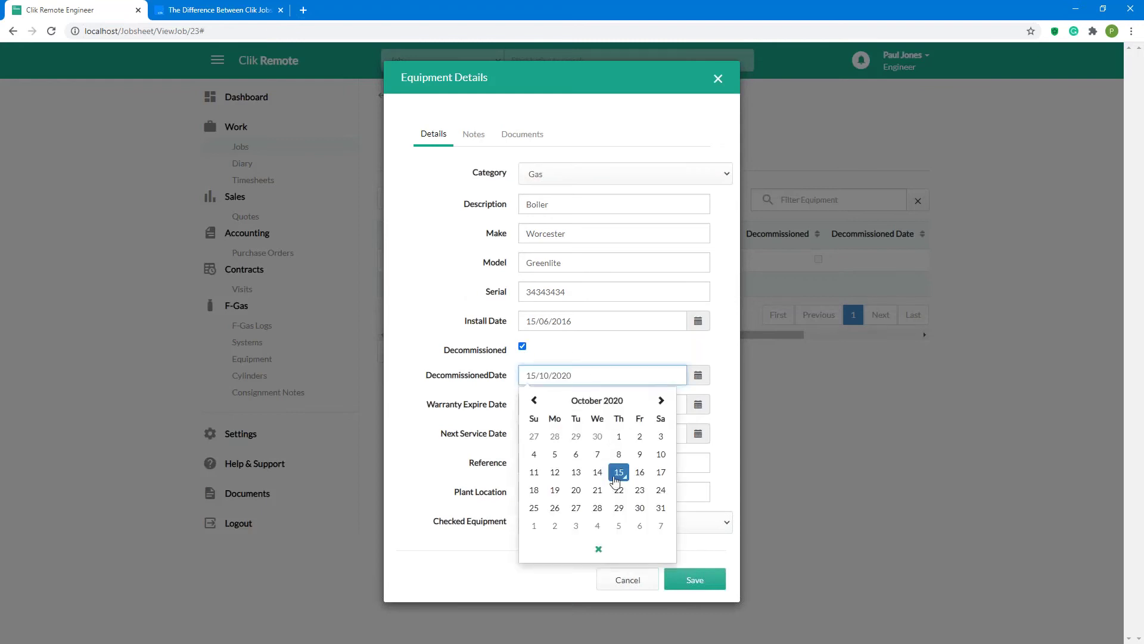
pyautogui.click(618, 472)
pyautogui.click(681, 576)
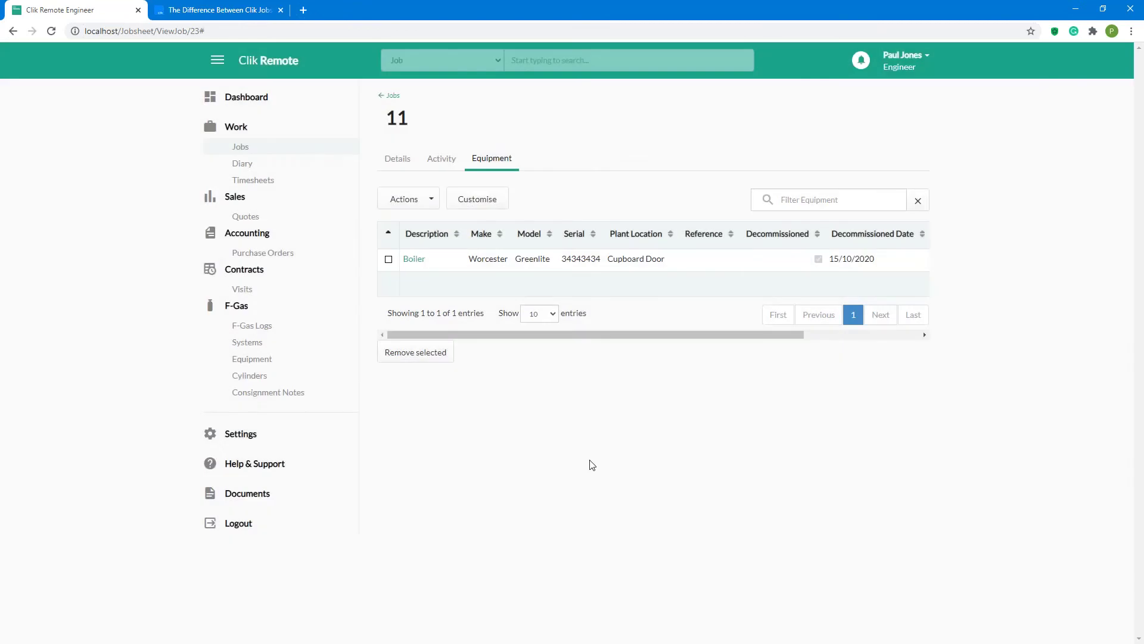
# Step: Look at the job's purchase order activity and return to the job details
pyautogui.click(441, 159)
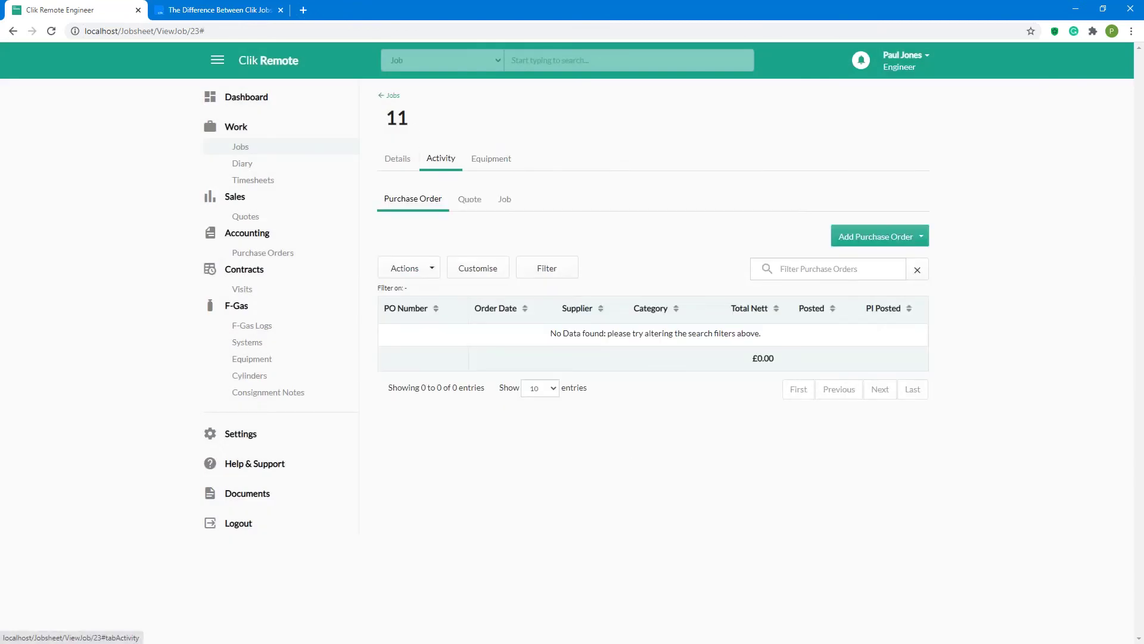
pyautogui.click(401, 162)
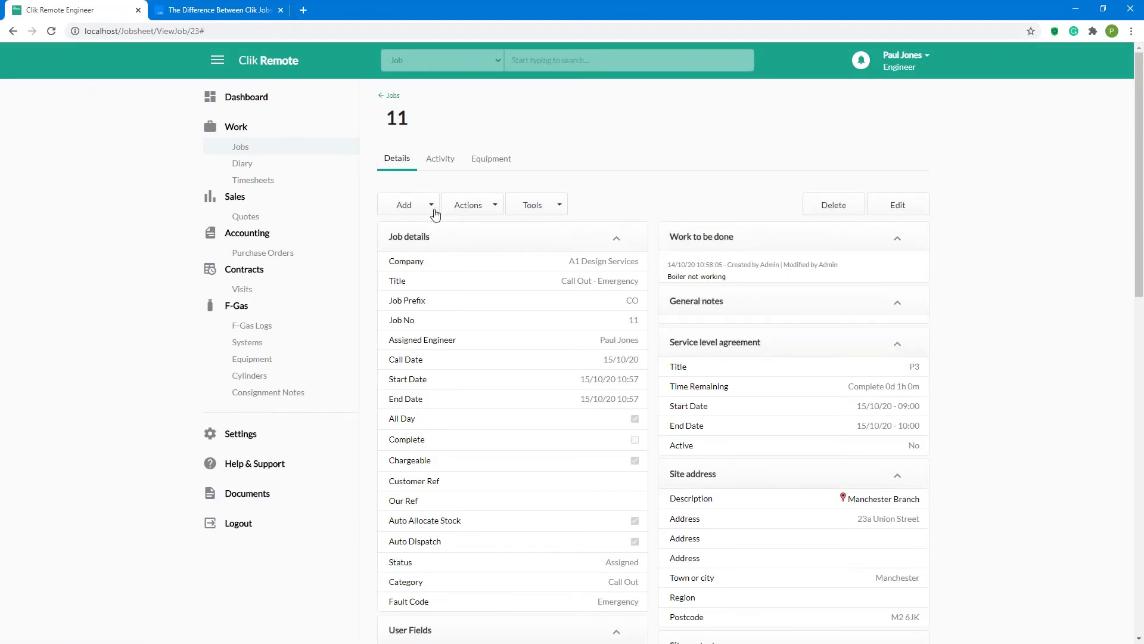
pyautogui.scroll(-1, 481, 265)
pyautogui.scroll(-5, 481, 265)
pyautogui.scroll(5, 482, 265)
# Step: Add a new equipment record to the job with category Gas, description Boiler, make Worcester and serial 343434
pyautogui.click(404, 204)
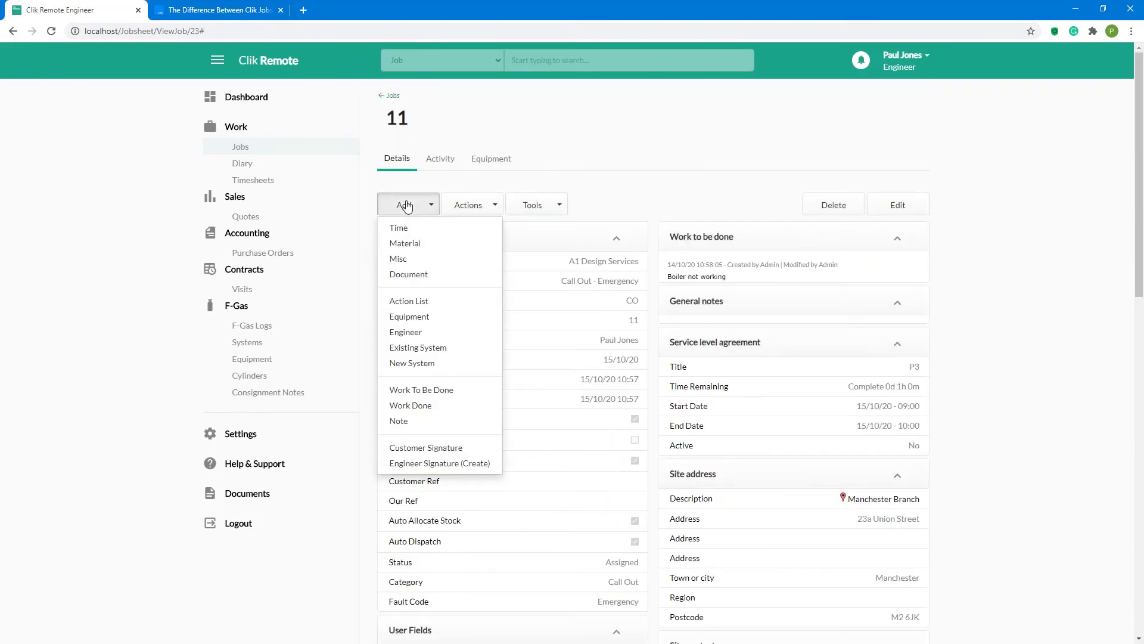
pyautogui.click(422, 322)
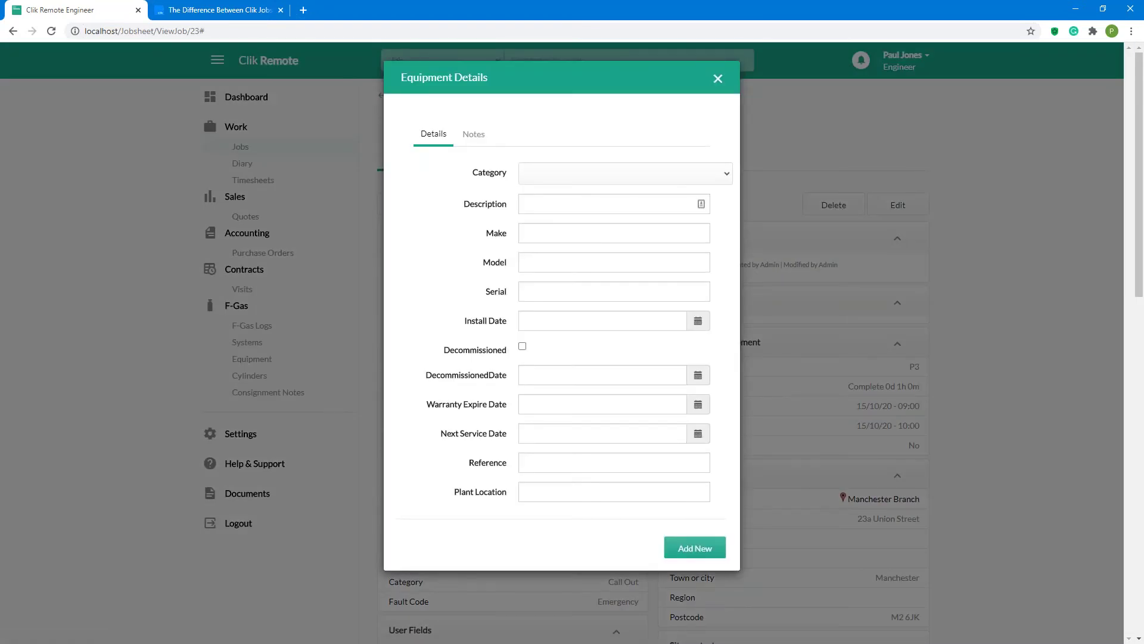
pyautogui.click(602, 174)
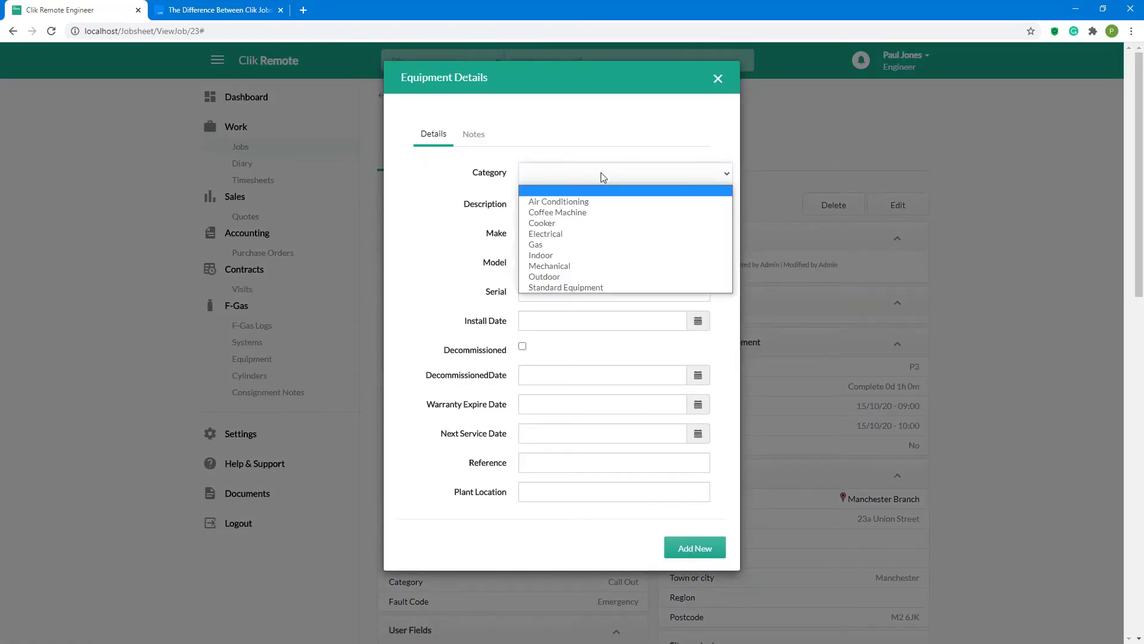
pyautogui.click(567, 244)
pyautogui.click(562, 210)
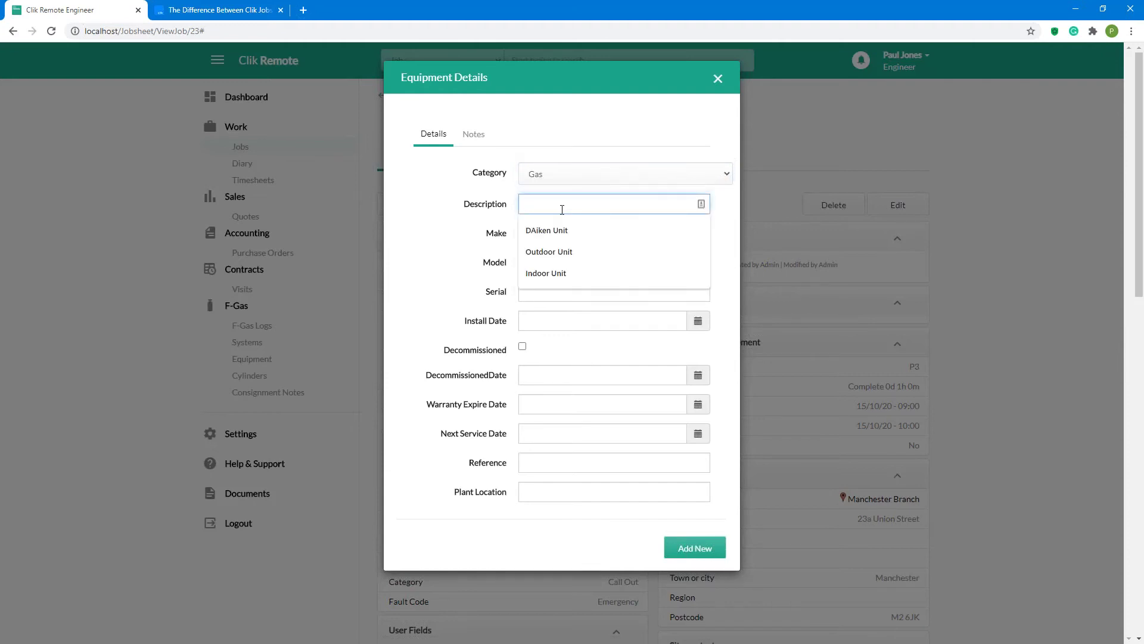
pyautogui.write('Boiler')
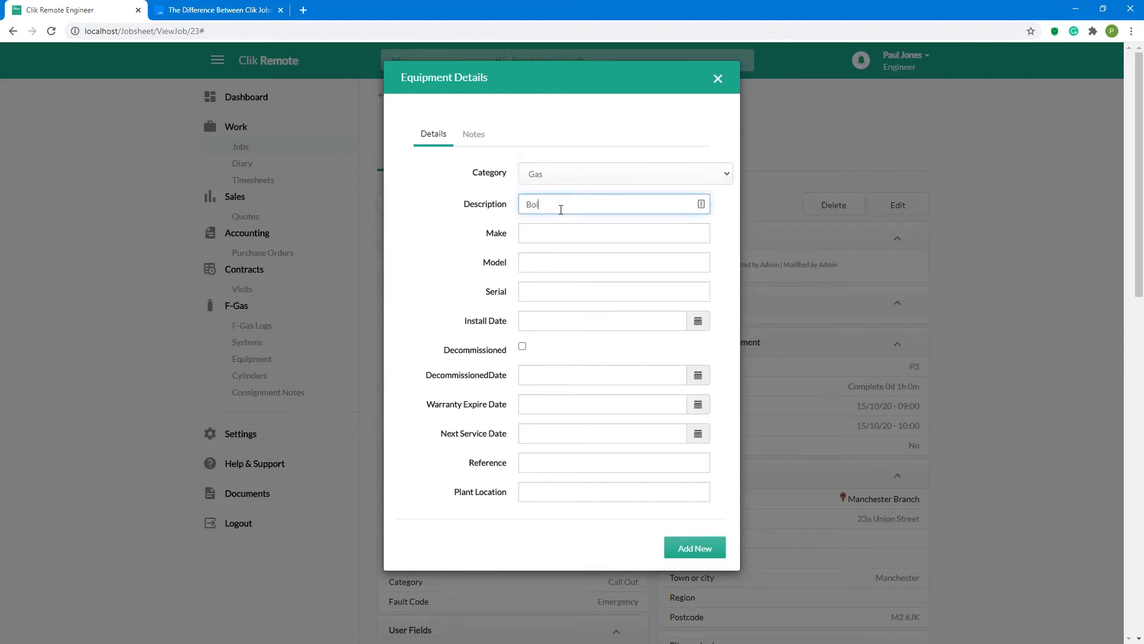
pyautogui.click(562, 235)
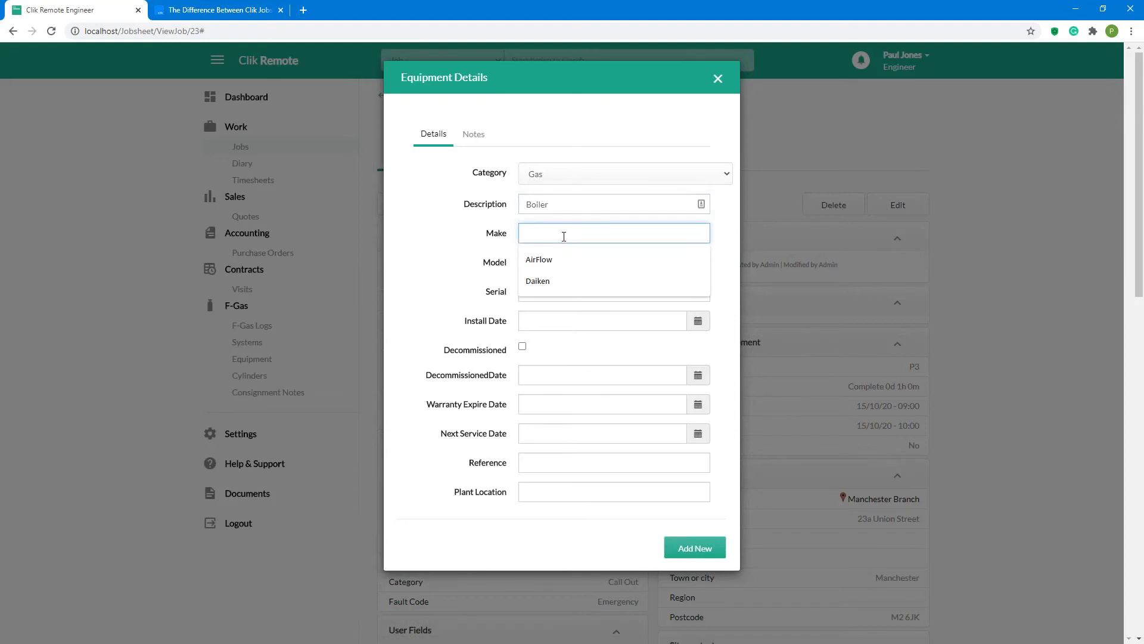
pyautogui.write('Worcester')
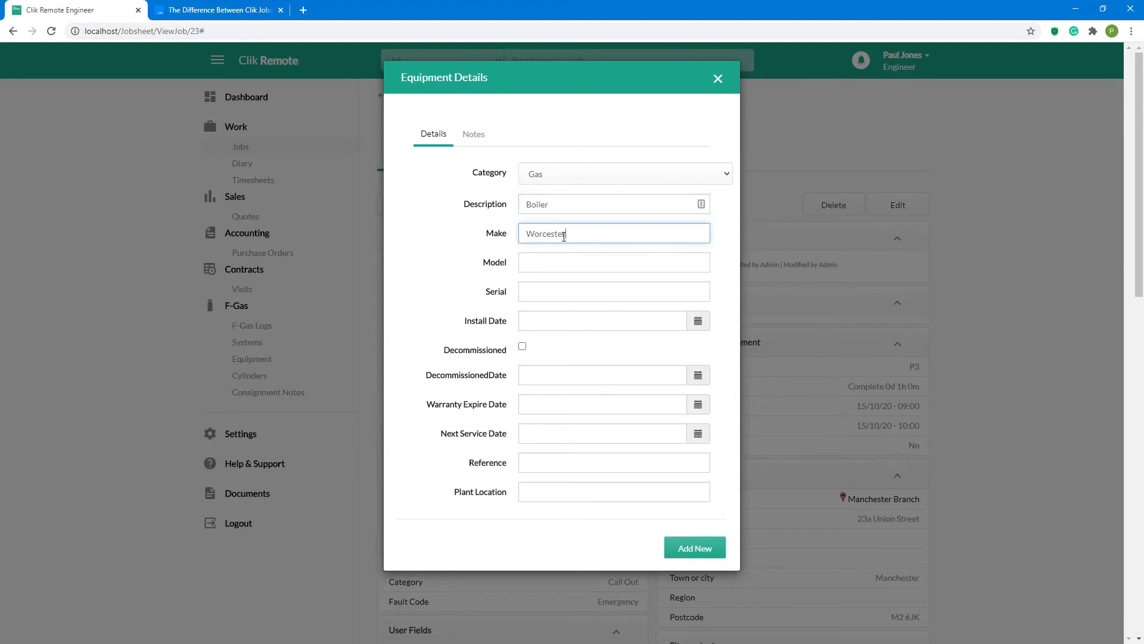
pyautogui.click(551, 289)
pyautogui.write('343434')
pyautogui.click(681, 547)
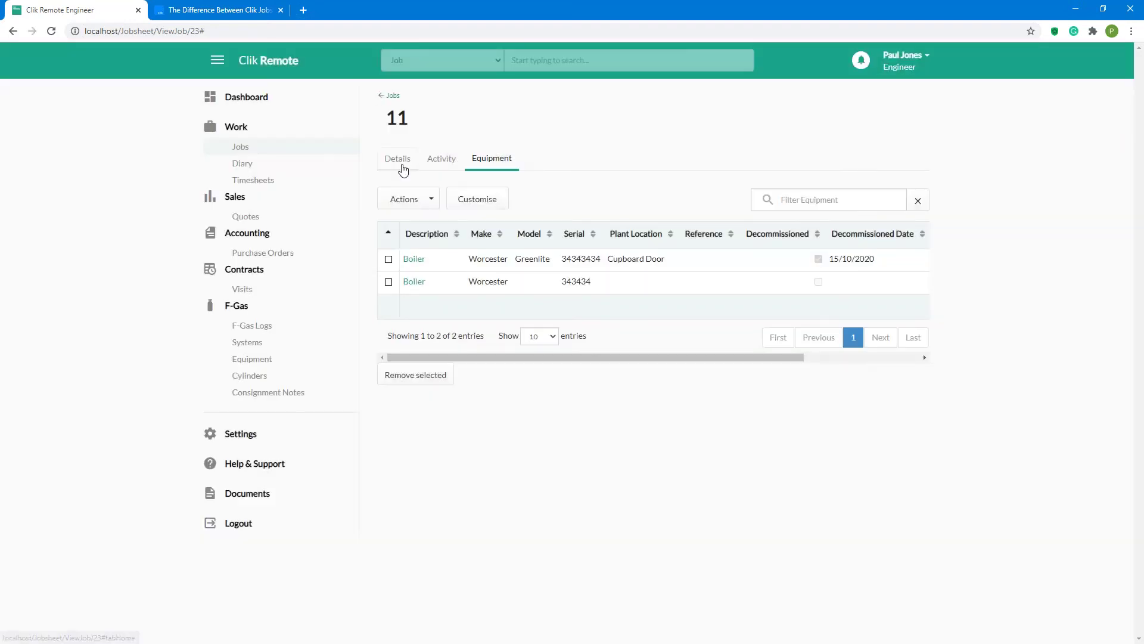
# Step: Return to the job details, review the engineer choices for adding another engineer, and cancel without saving
pyautogui.click(399, 165)
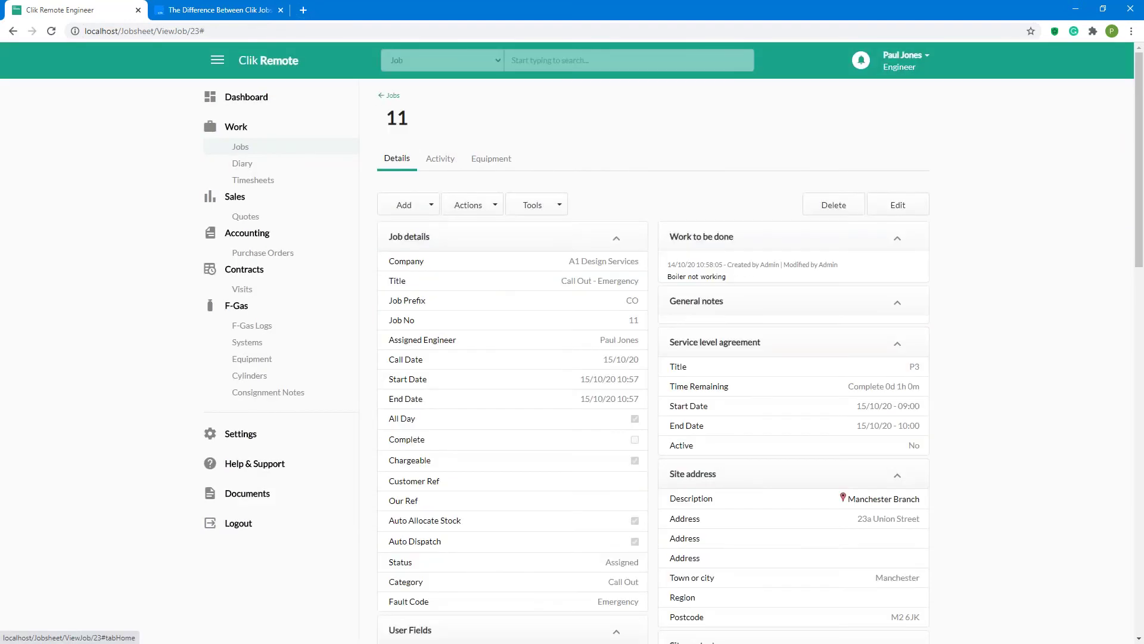
pyautogui.click(419, 208)
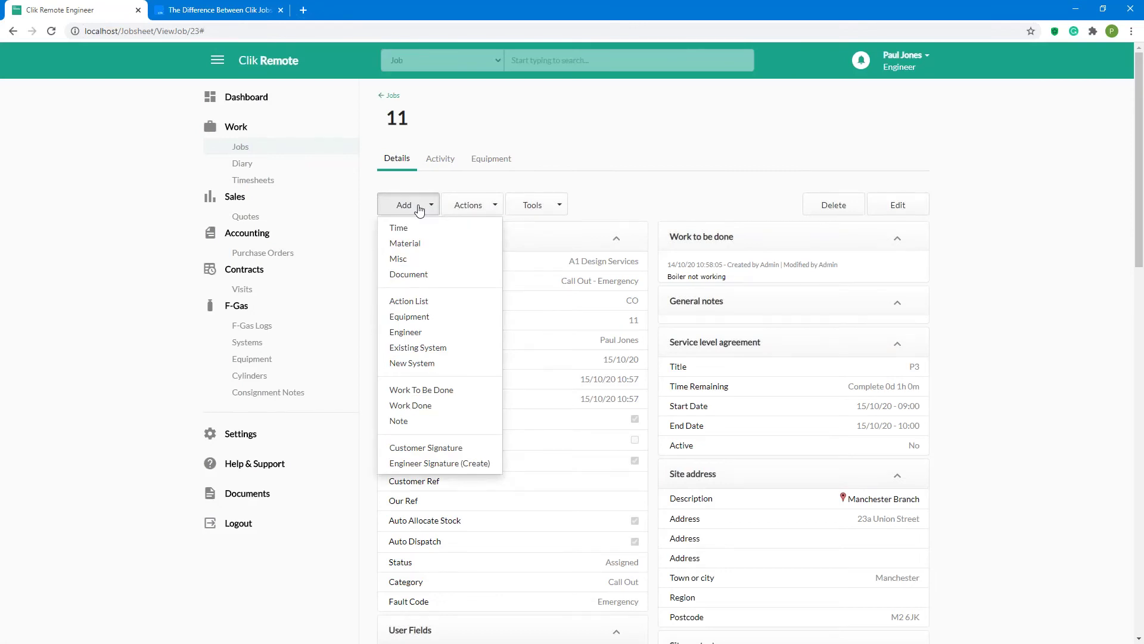
pyautogui.click(408, 335)
pyautogui.click(541, 119)
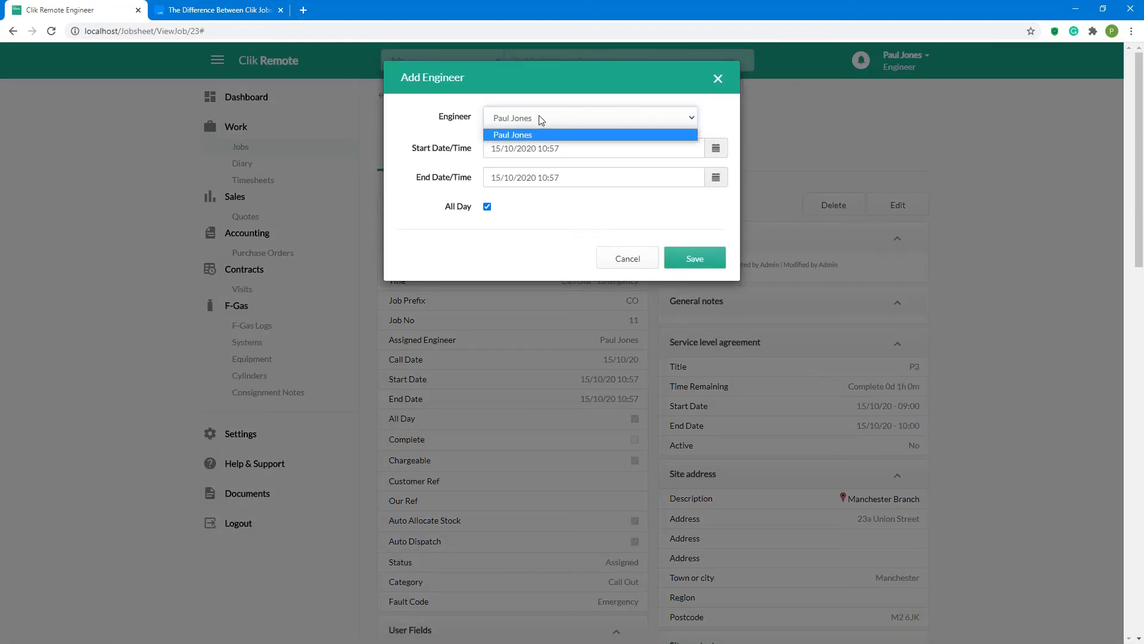
pyautogui.click(519, 133)
pyautogui.click(497, 122)
pyautogui.click(513, 119)
pyautogui.click(622, 258)
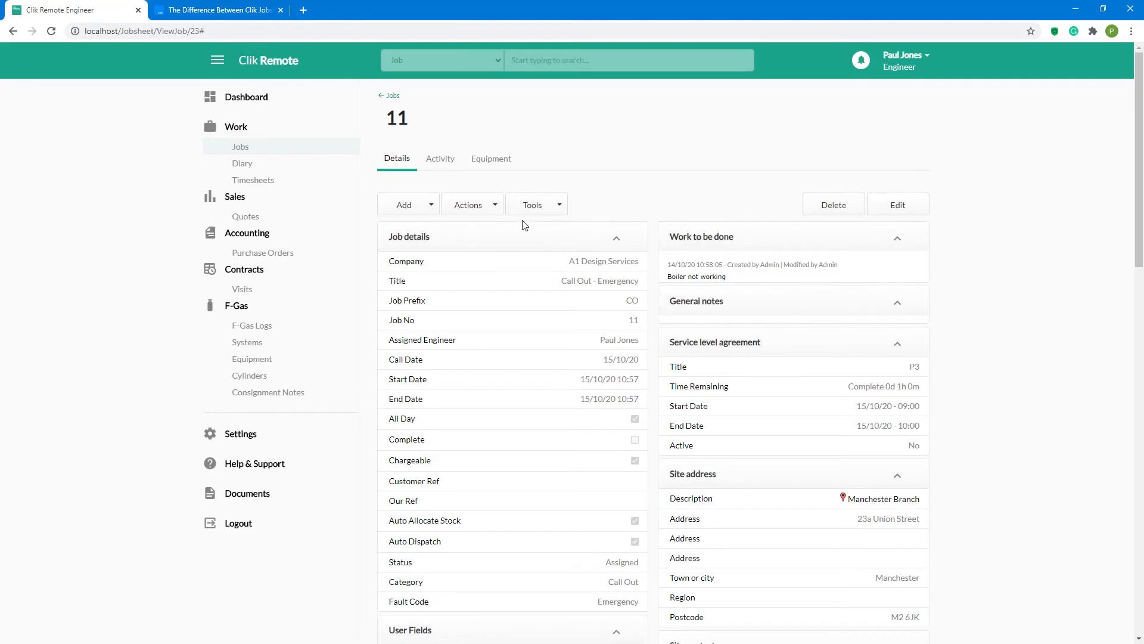
# Step: Add a work done entry to the job reading "New boiler installed" and save it
pyautogui.click(414, 206)
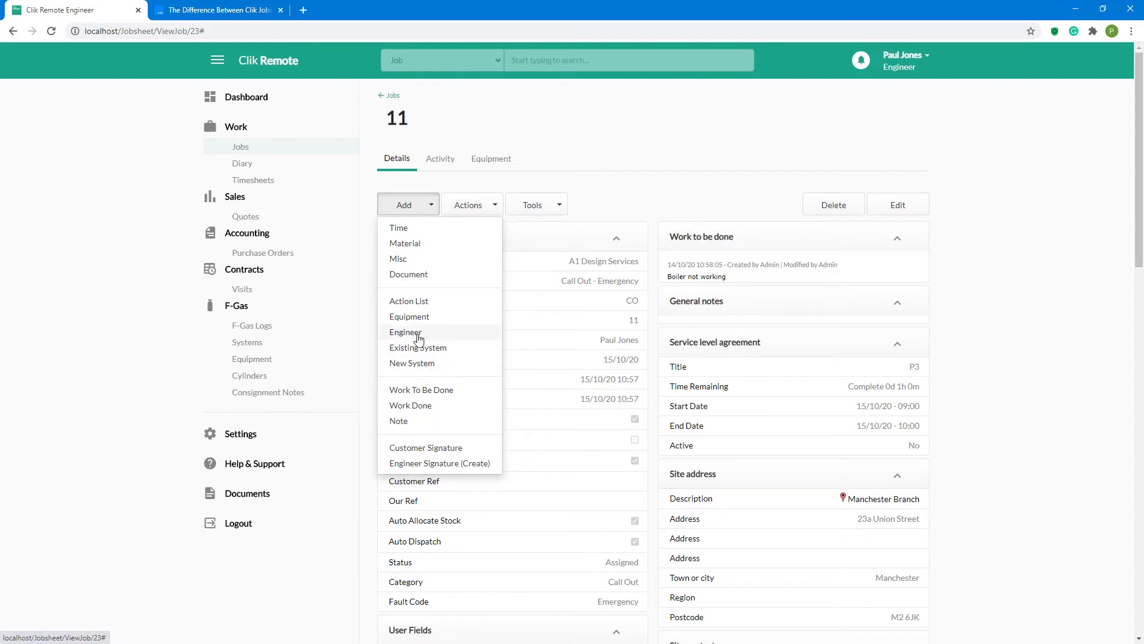
pyautogui.click(411, 405)
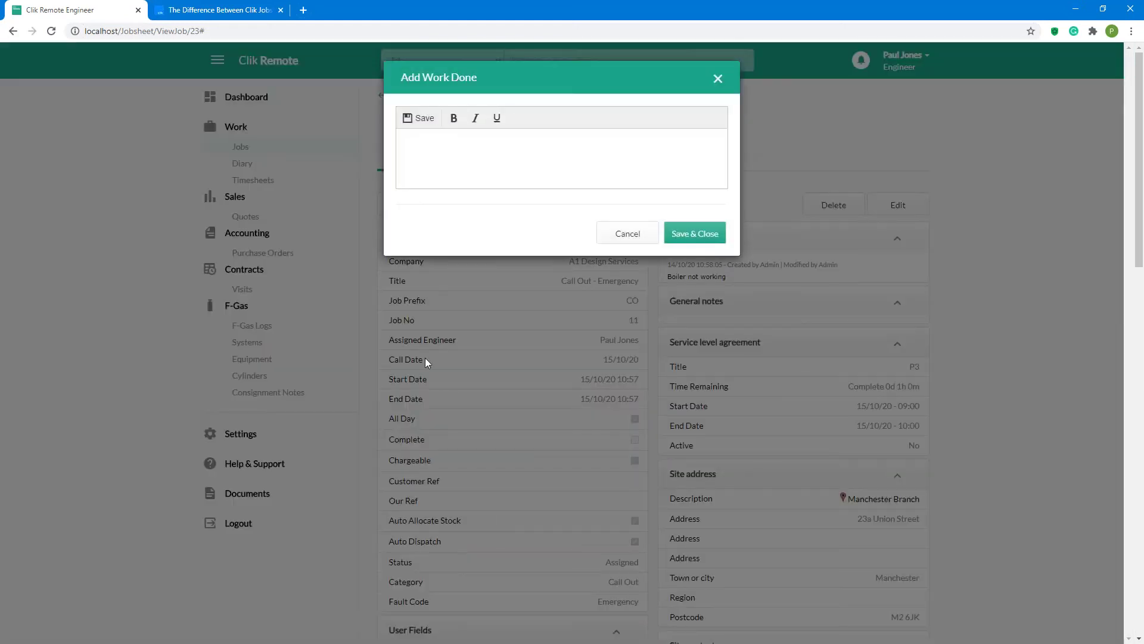
pyautogui.write('New boiler installed')
pyautogui.click(680, 234)
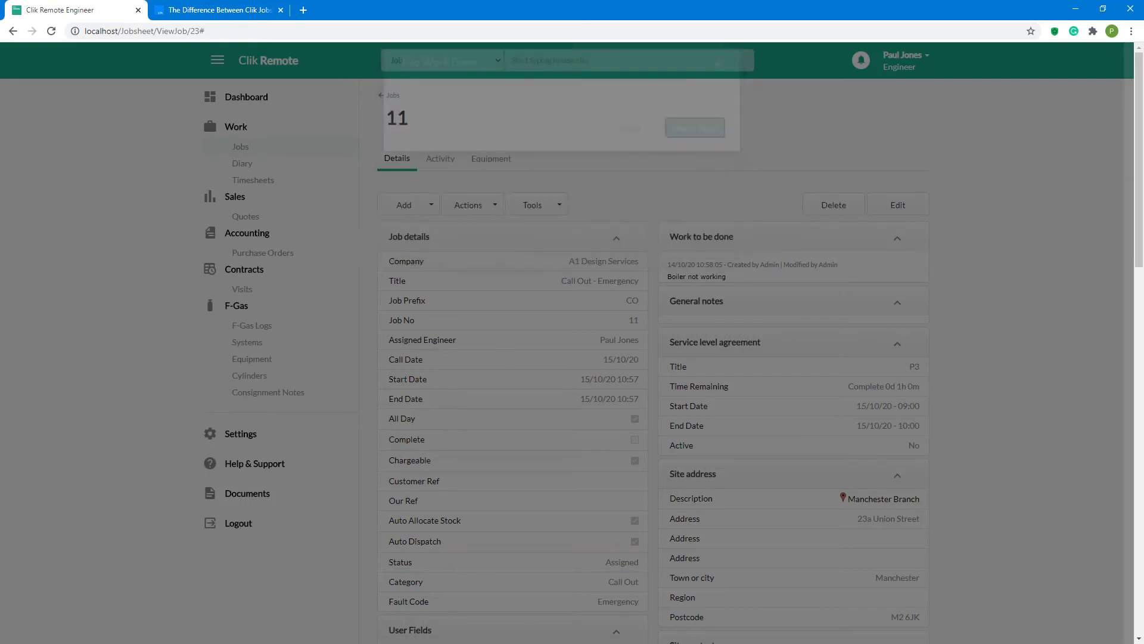
# Step: Capture a hand-drawn customer signature on the job, fill in the customer's printed name and save it
pyautogui.click(406, 205)
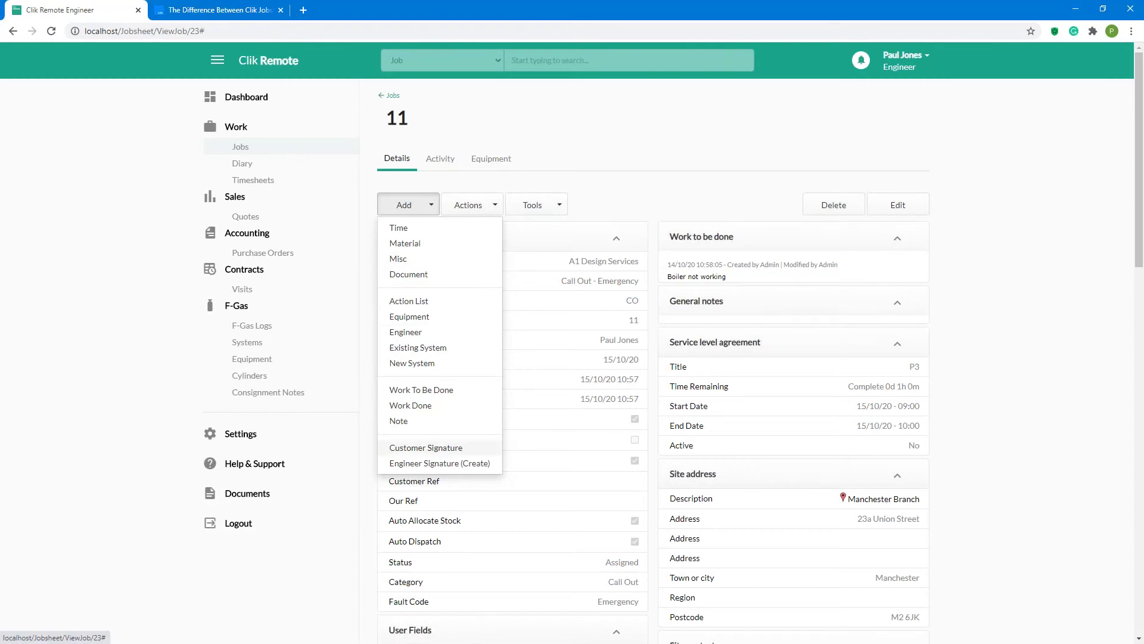
pyautogui.click(435, 452)
pyautogui.moveTo(421, 220)
pyautogui.mouseDown()
pyautogui.moveTo(449, 240)
pyautogui.moveTo(634, 211)
pyautogui.mouseUp()
pyautogui.click(492, 133)
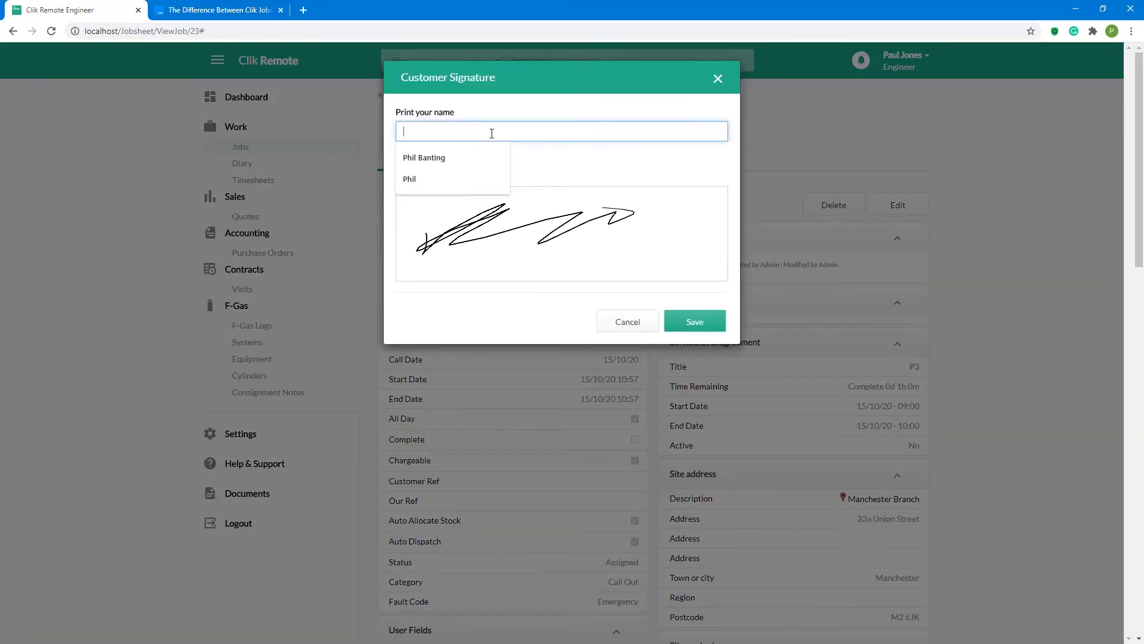
pyautogui.click(441, 159)
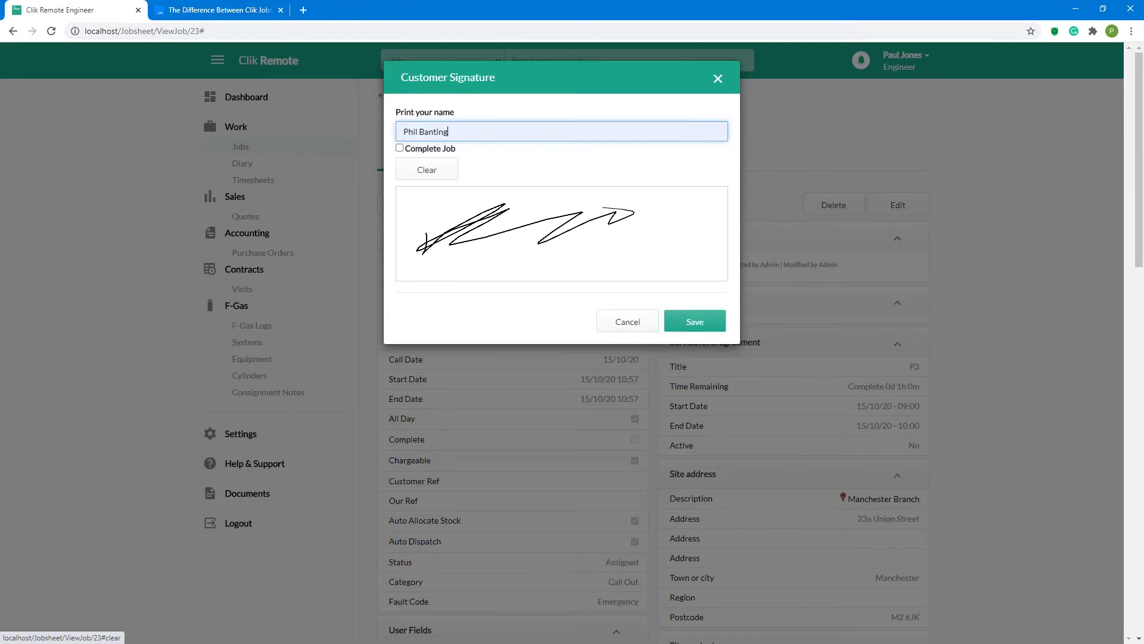
pyautogui.click(717, 320)
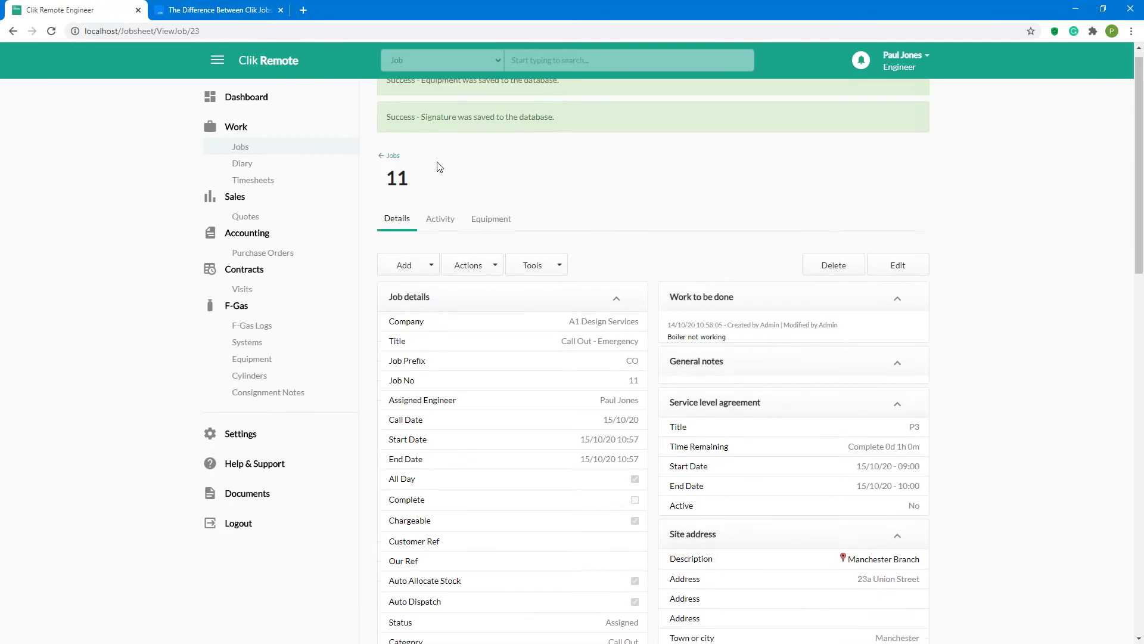
# Step: Add a hand-drawn engineer signature with the engineer's printed name, mark the job as complete and save
pyautogui.click(406, 224)
pyautogui.scroll(-5, 430, 186)
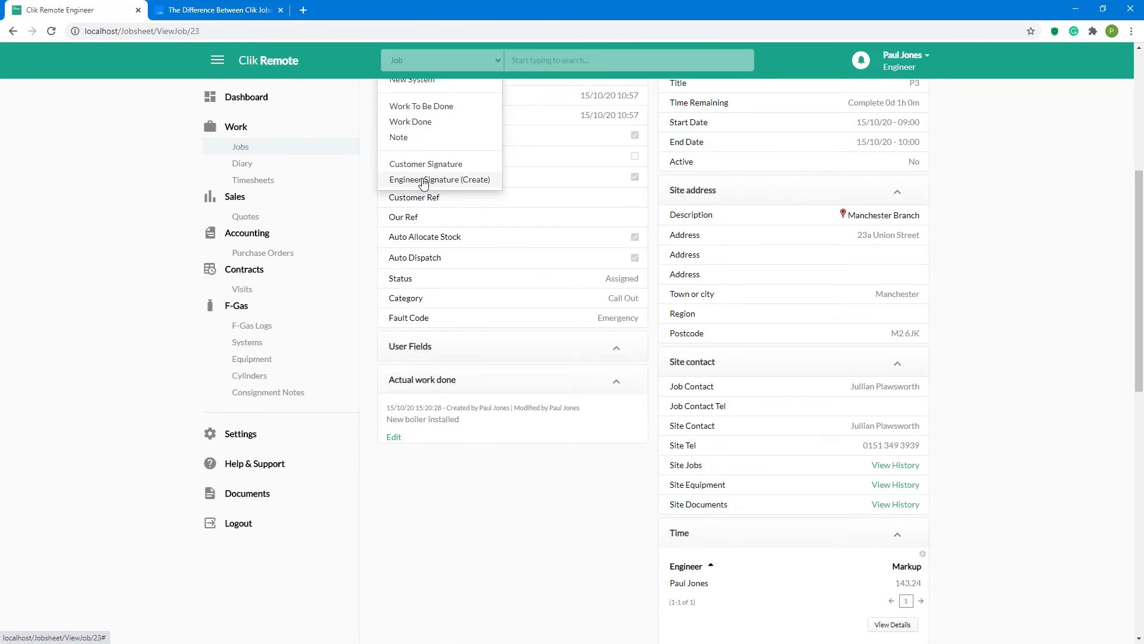
pyautogui.click(423, 182)
pyautogui.moveTo(426, 240)
pyautogui.mouseDown()
pyautogui.moveTo(541, 224)
pyautogui.moveTo(585, 204)
pyautogui.mouseUp()
pyautogui.click(481, 125)
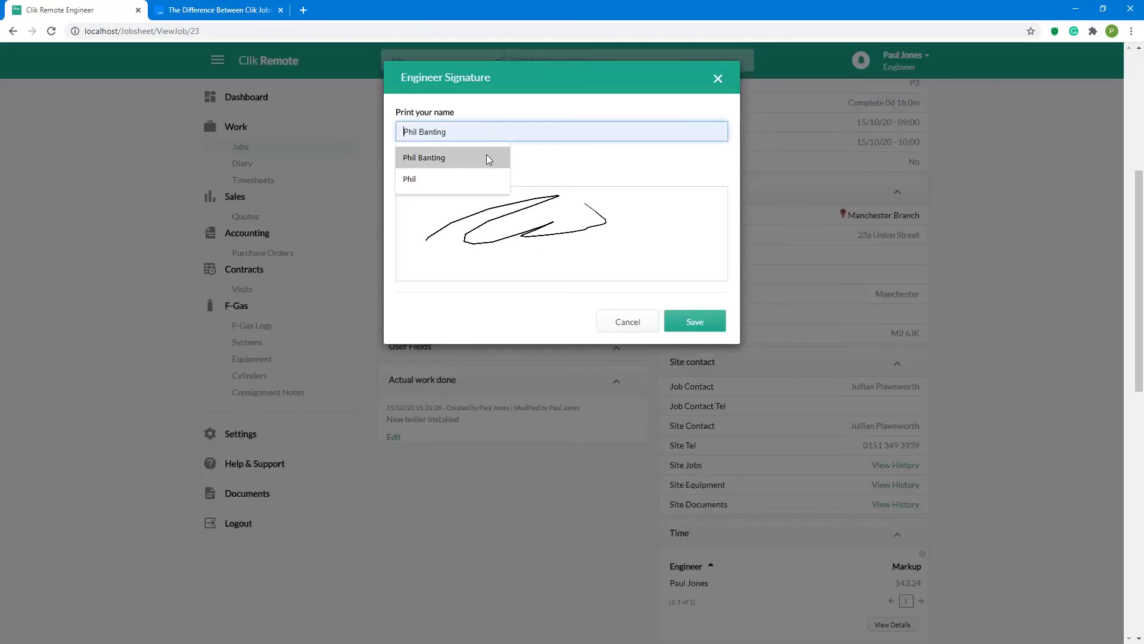
pyautogui.write('Paul')
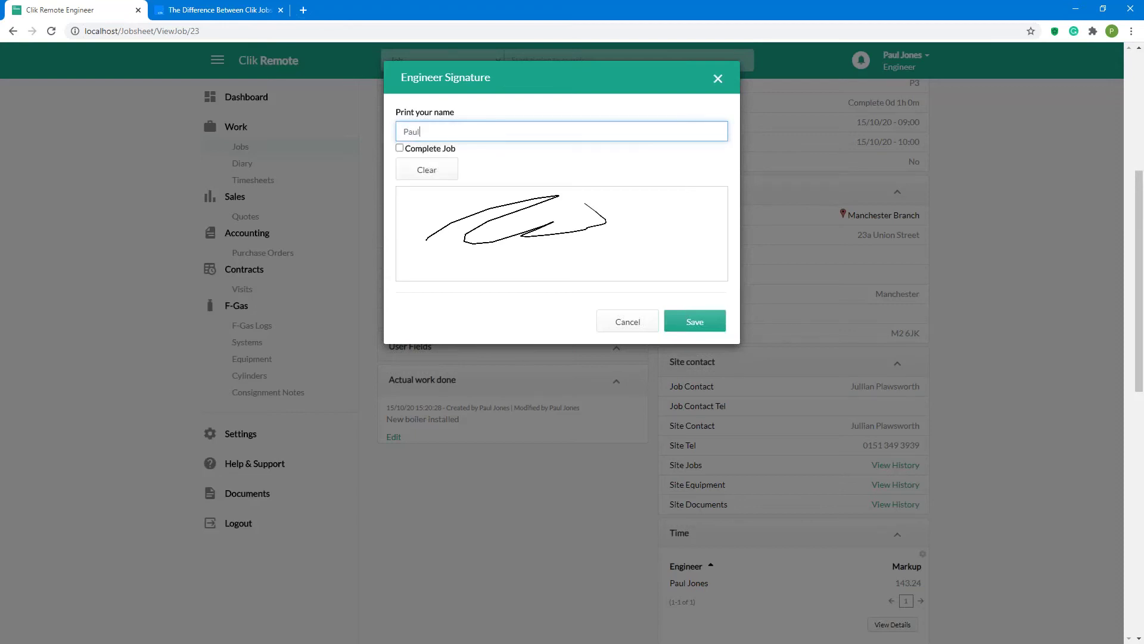
pyautogui.click(422, 149)
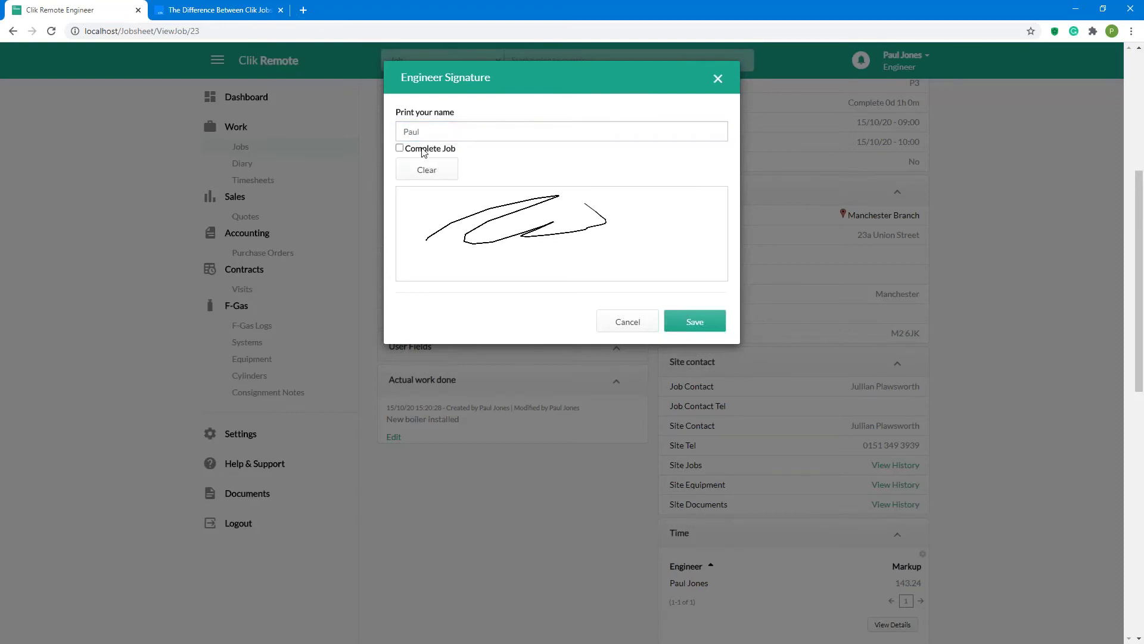
pyautogui.click(399, 148)
pyautogui.click(708, 325)
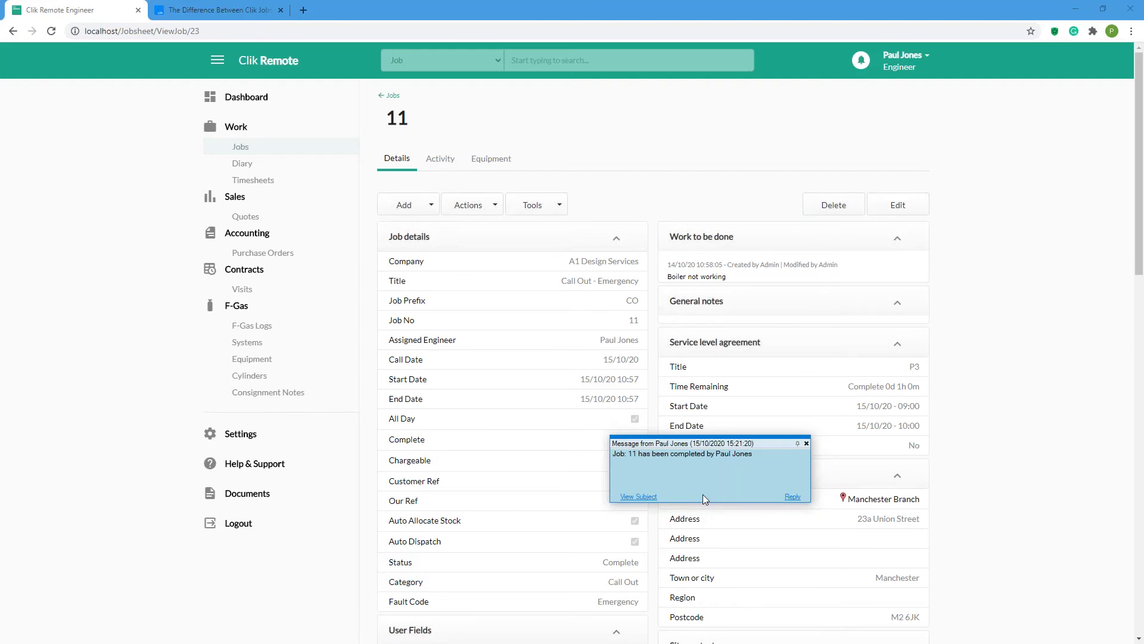
# Step: Open the job sheet from the job completion message, review it, and close both the message and the sheet
pyautogui.moveTo(679, 442); pyautogui.dragTo(528, 331)
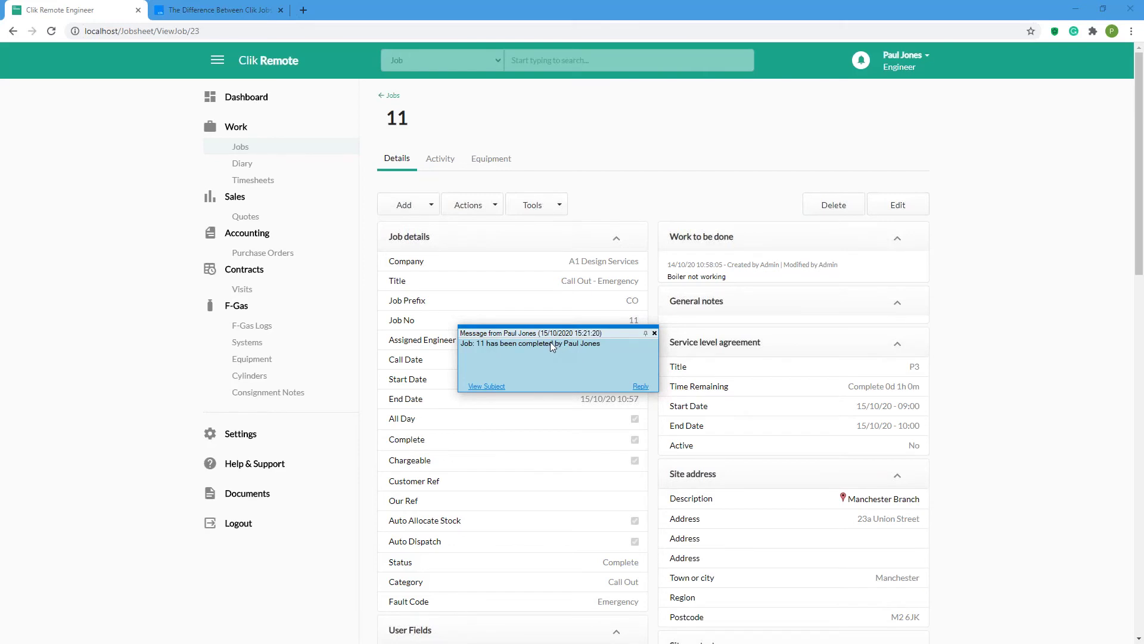
pyautogui.click(491, 388)
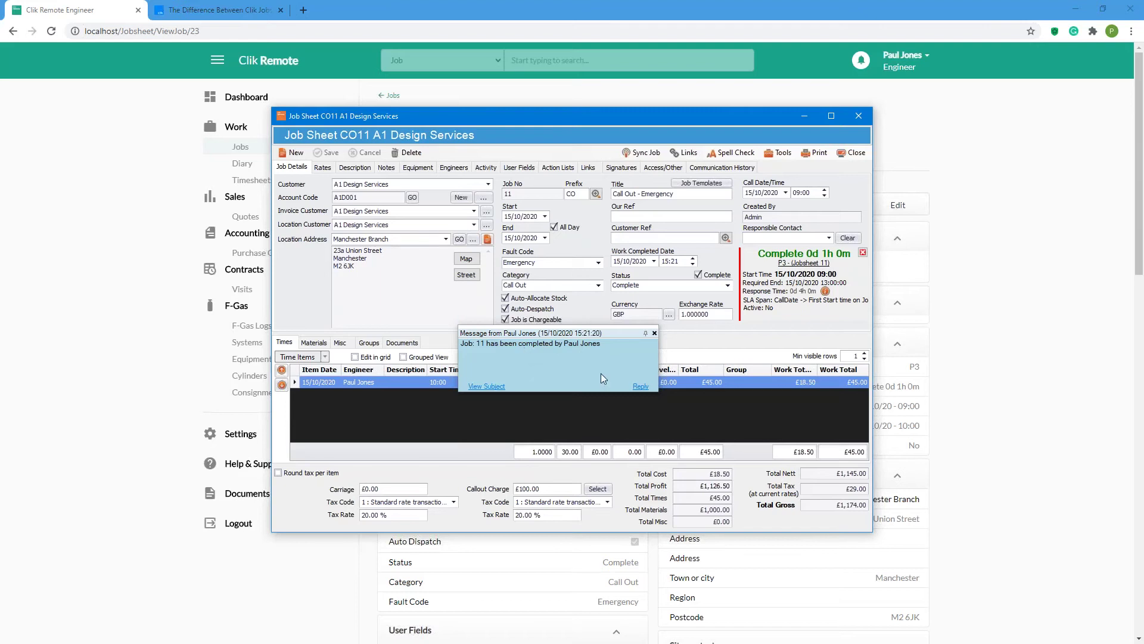
pyautogui.click(654, 333)
pyautogui.click(865, 151)
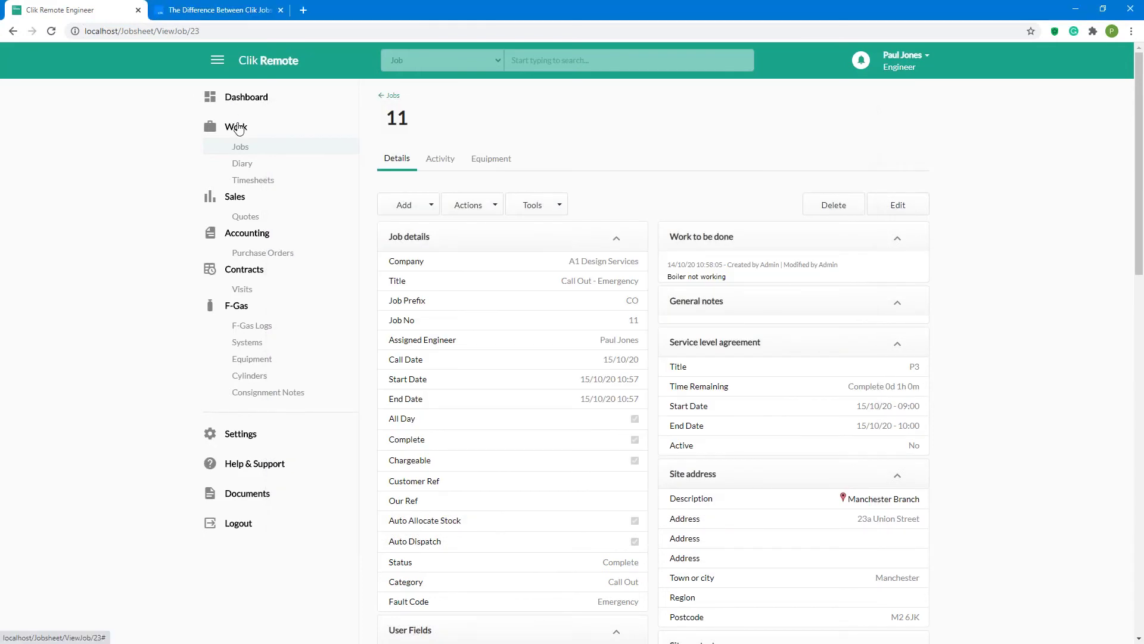
# Step: Go to the Dashboard, then open the Jobs list and view its print and Excel export options
pyautogui.click(245, 98)
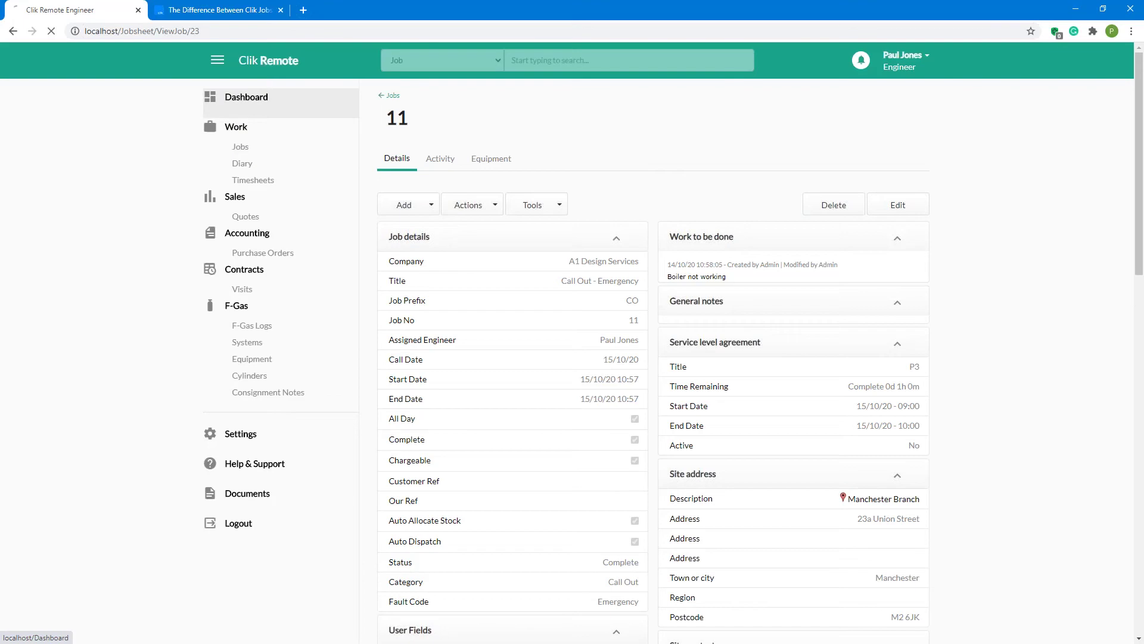
pyautogui.click(237, 129)
pyautogui.click(241, 147)
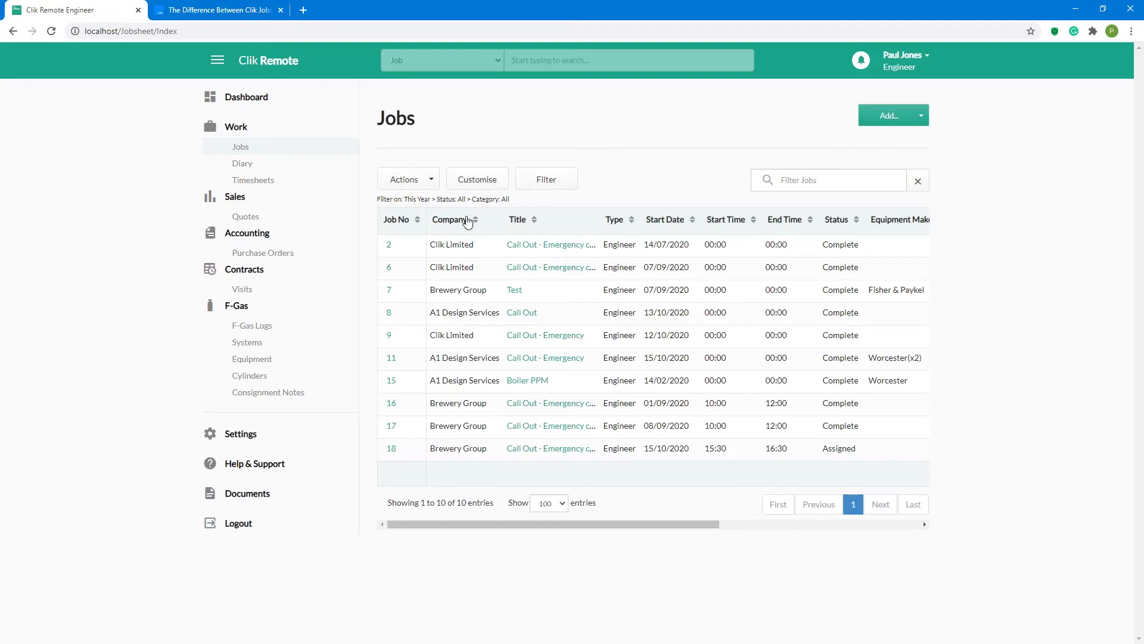
pyautogui.click(426, 179)
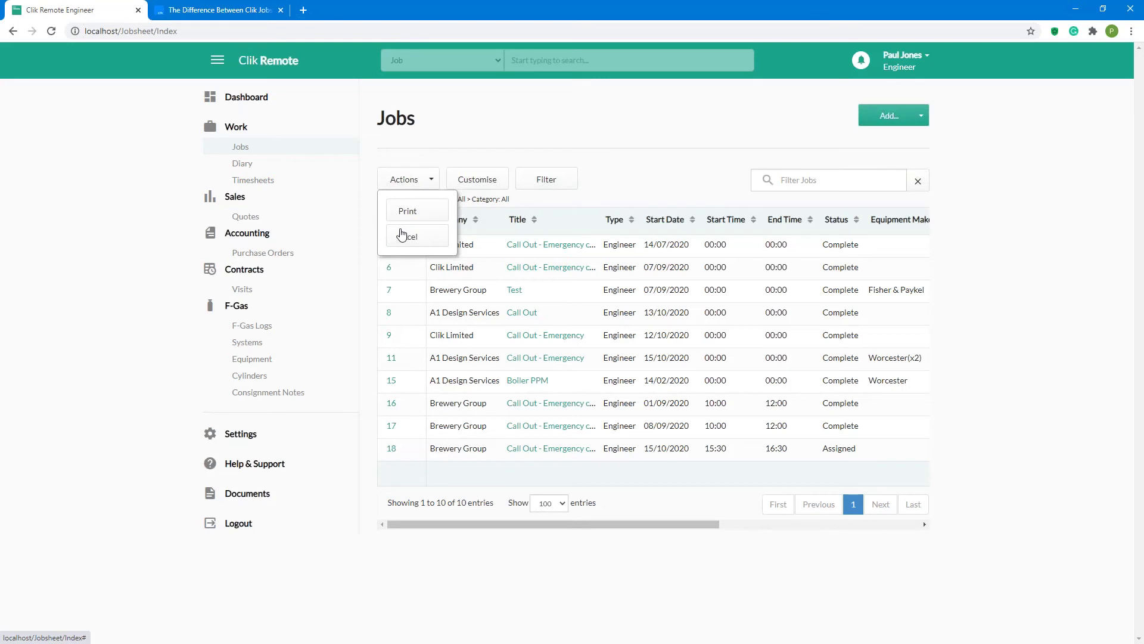
# Step: Look through the available columns for the Jobs list and add the Category column
pyautogui.click(477, 179)
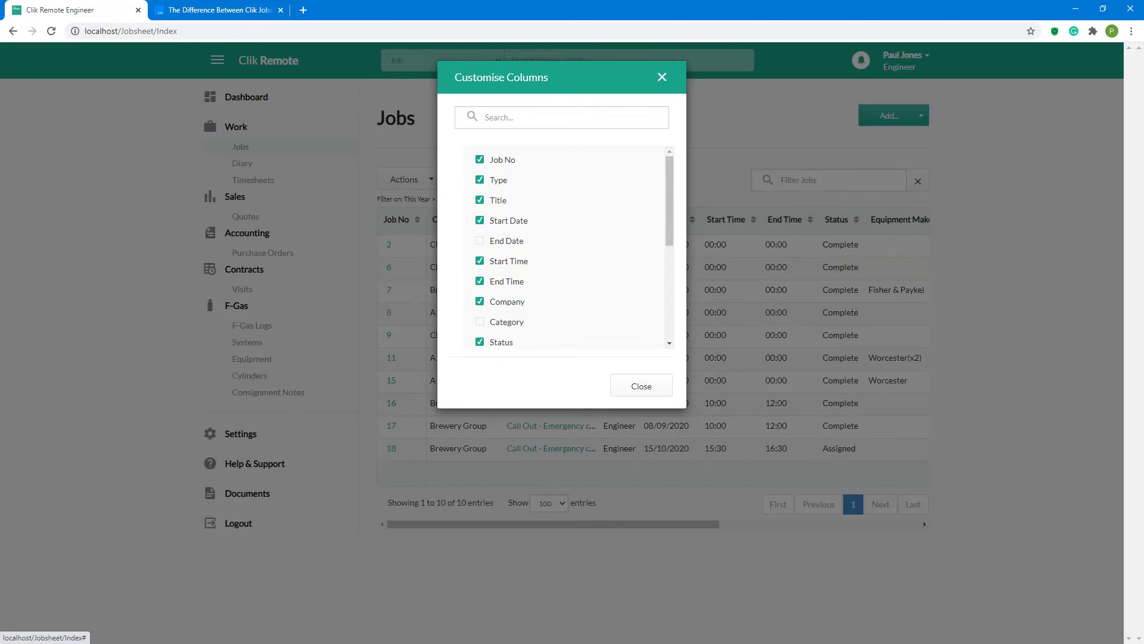
pyautogui.scroll(-5, 498, 173)
pyautogui.scroll(5, 498, 173)
pyautogui.click(477, 117)
pyautogui.scroll(-5, 531, 192)
pyautogui.scroll(5, 531, 191)
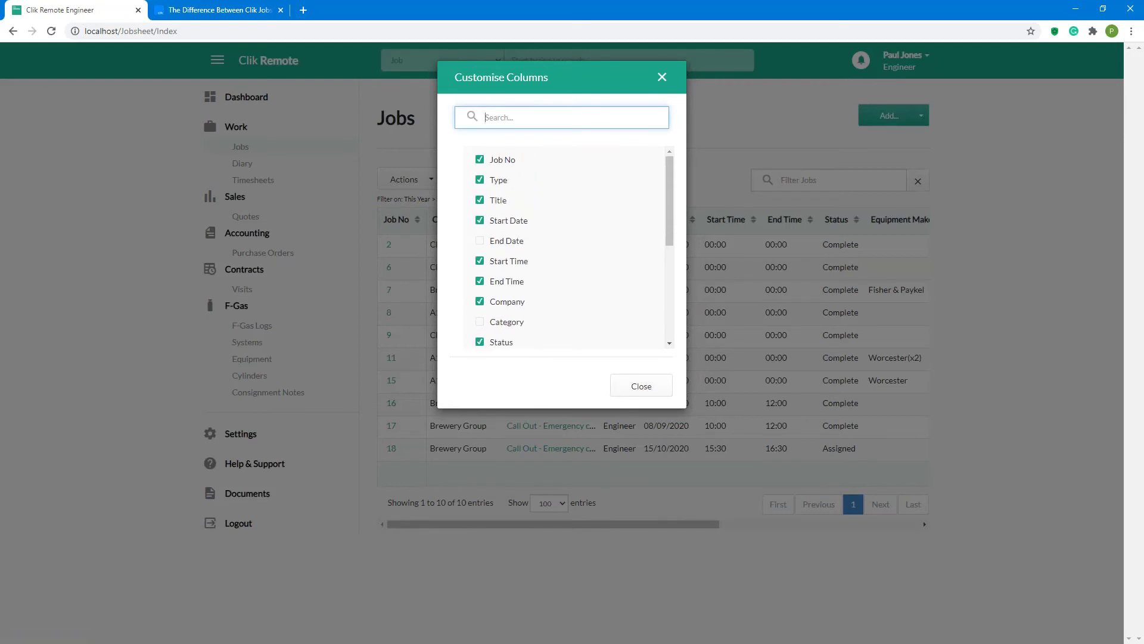
pyautogui.click(511, 321)
pyautogui.click(642, 386)
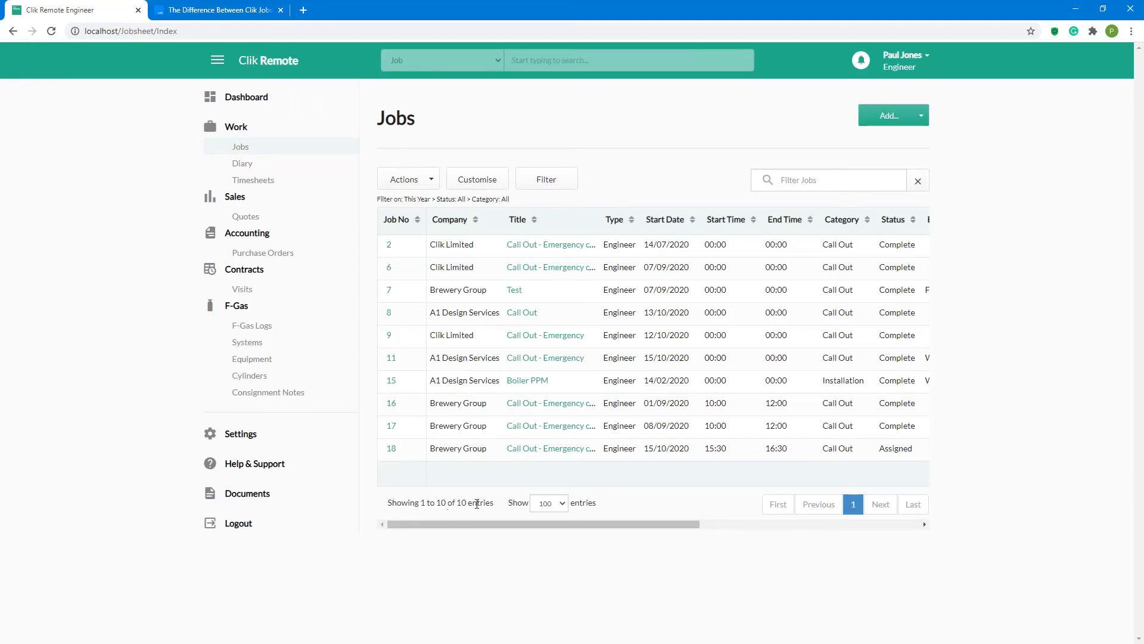
# Step: Check the entries-per-page choices of the Jobs list, keeping 100, and look across the table's remaining columns
pyautogui.click(555, 504)
pyautogui.click(544, 563)
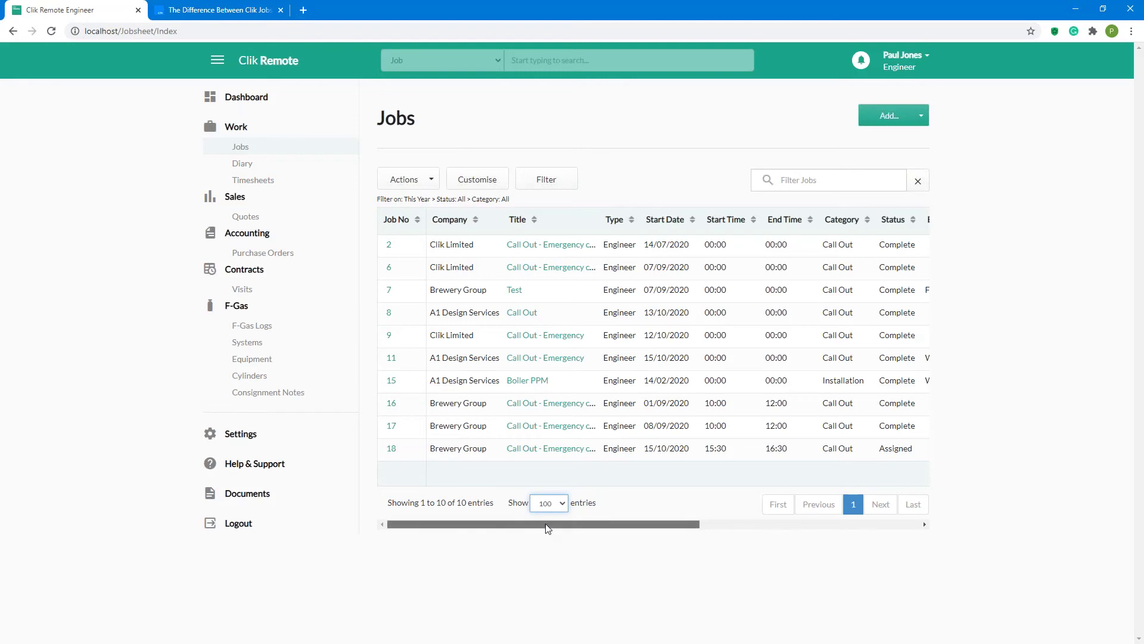
pyautogui.moveTo(499, 524); pyautogui.dragTo(424, 544)
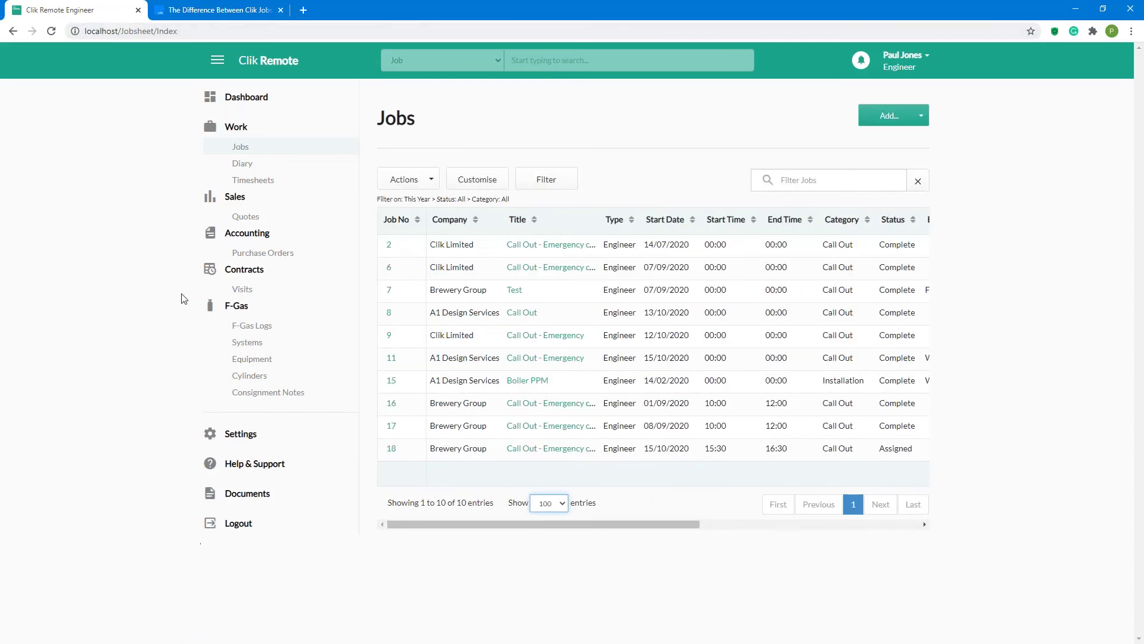
# Step: Collapse the navigation sidebar to view more columns of the Jobs list, and expand it again
pyautogui.click(217, 61)
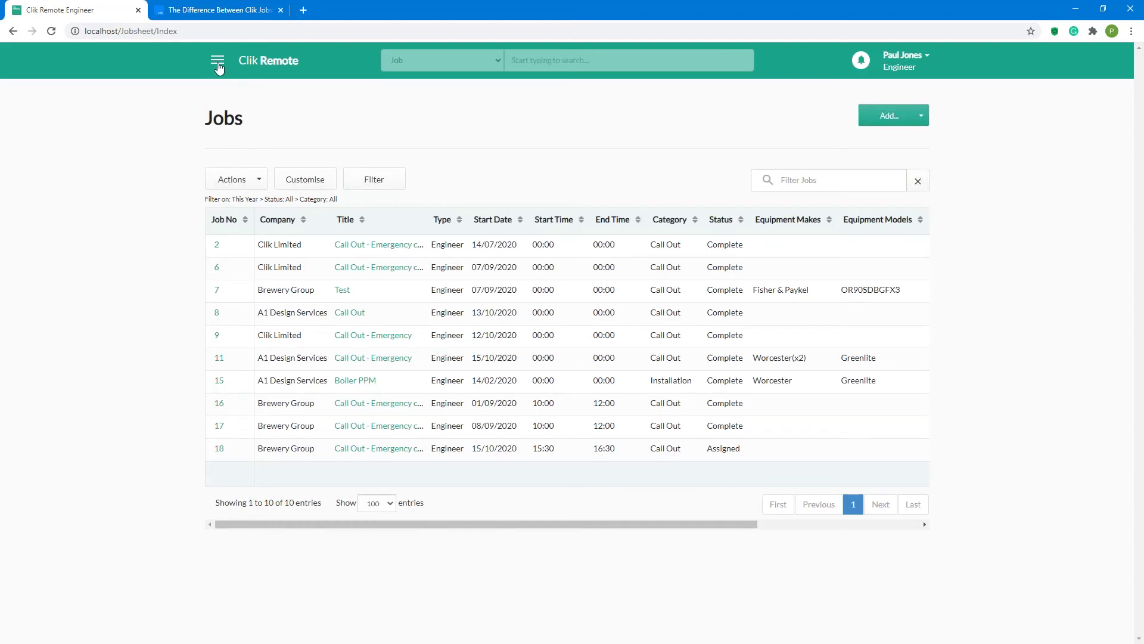
pyautogui.click(219, 67)
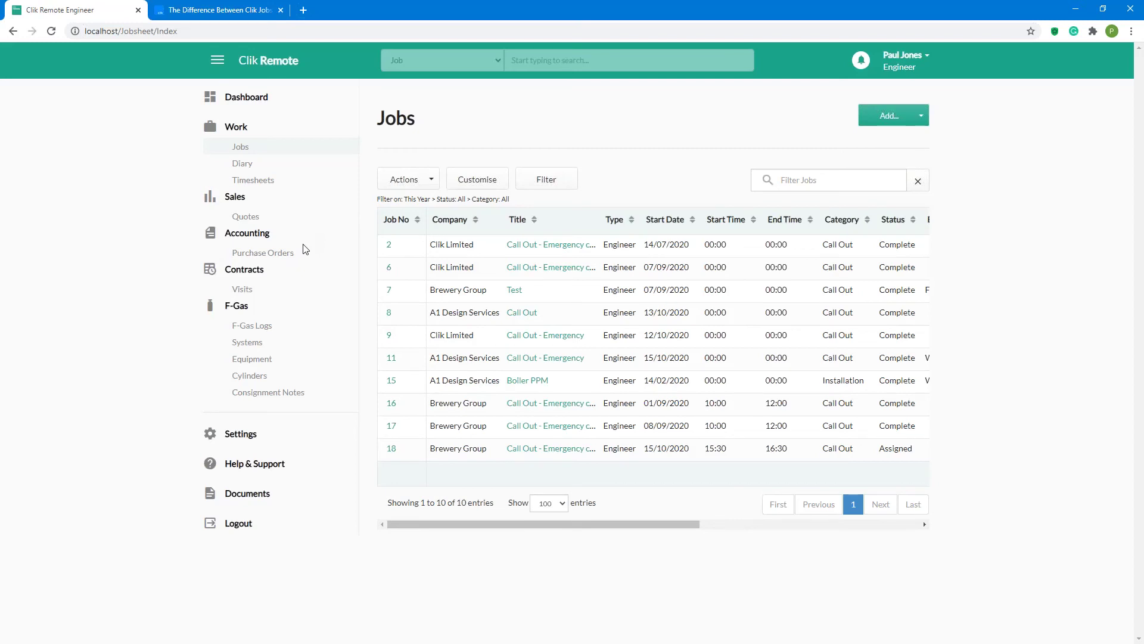
# Step: Filter the Jobs list to This Week, and try including unassigned jobs before excluding them again
pyautogui.click(544, 178)
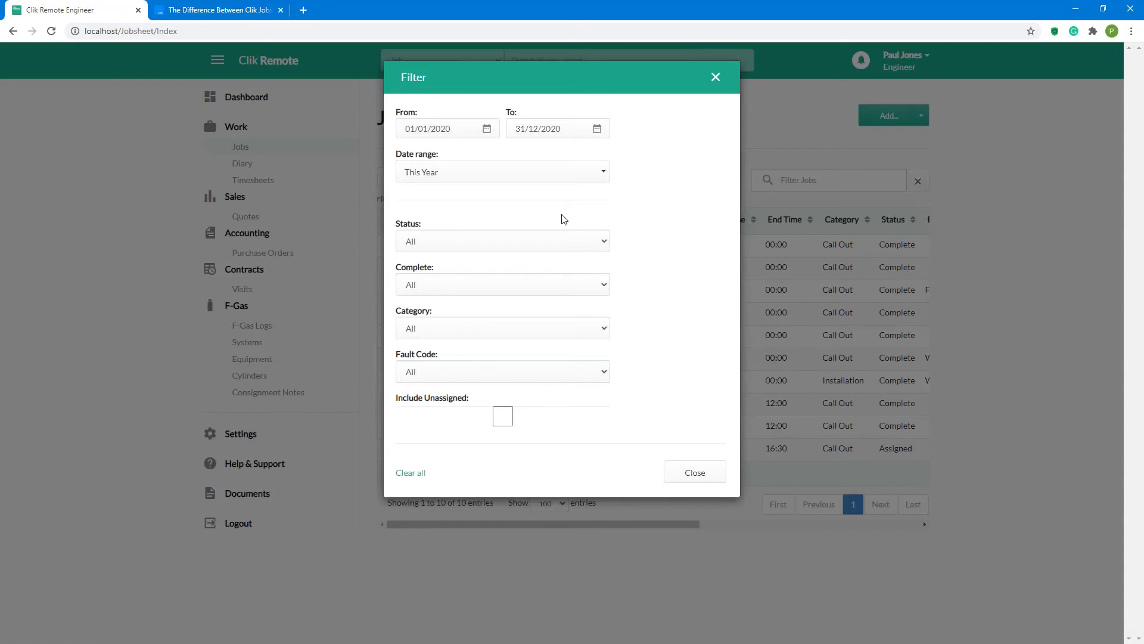
pyautogui.click(557, 173)
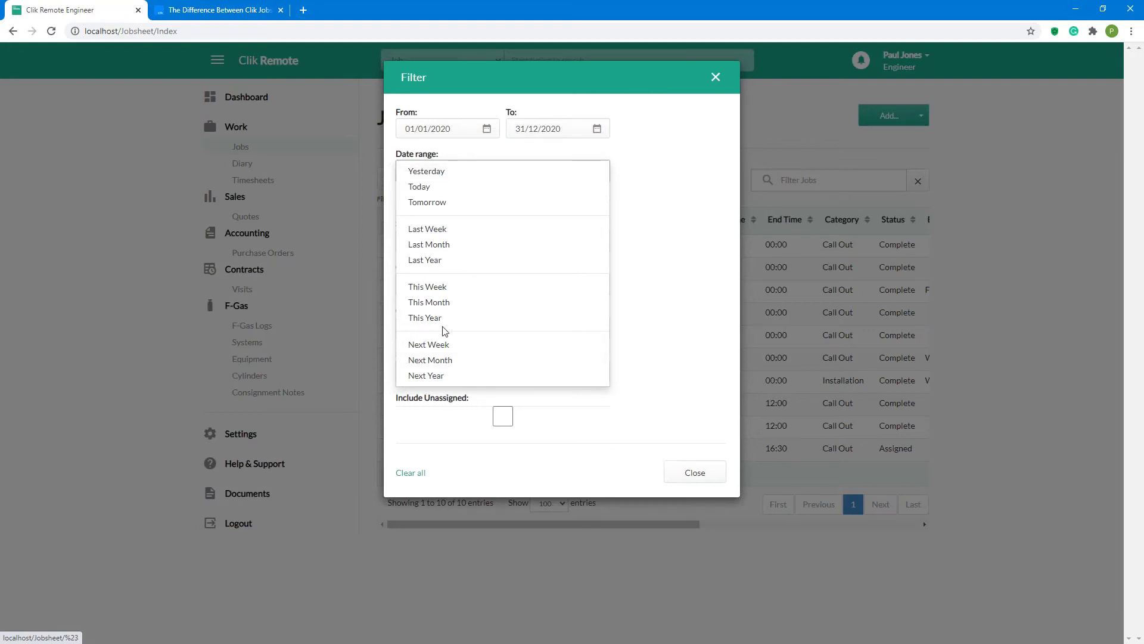
pyautogui.click(434, 288)
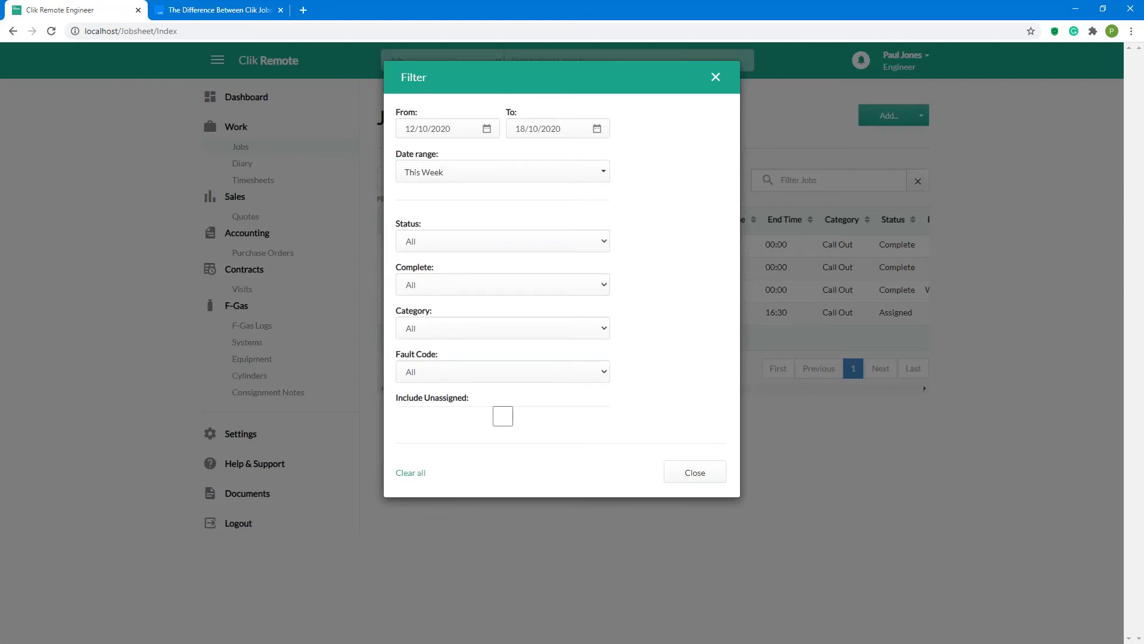
pyautogui.click(508, 422)
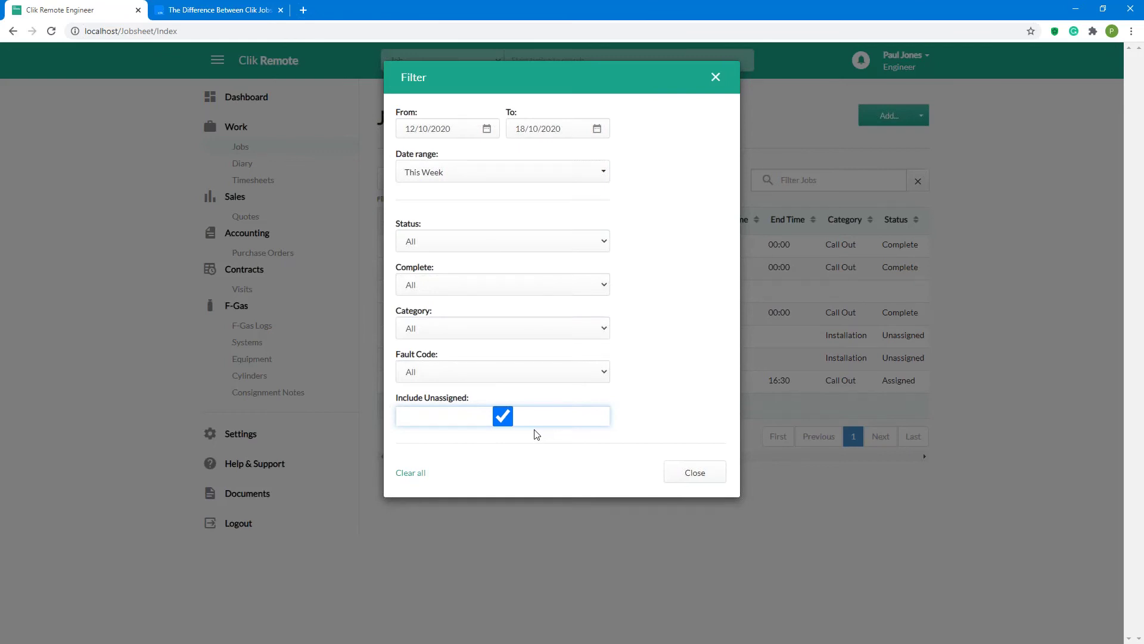
pyautogui.click(503, 416)
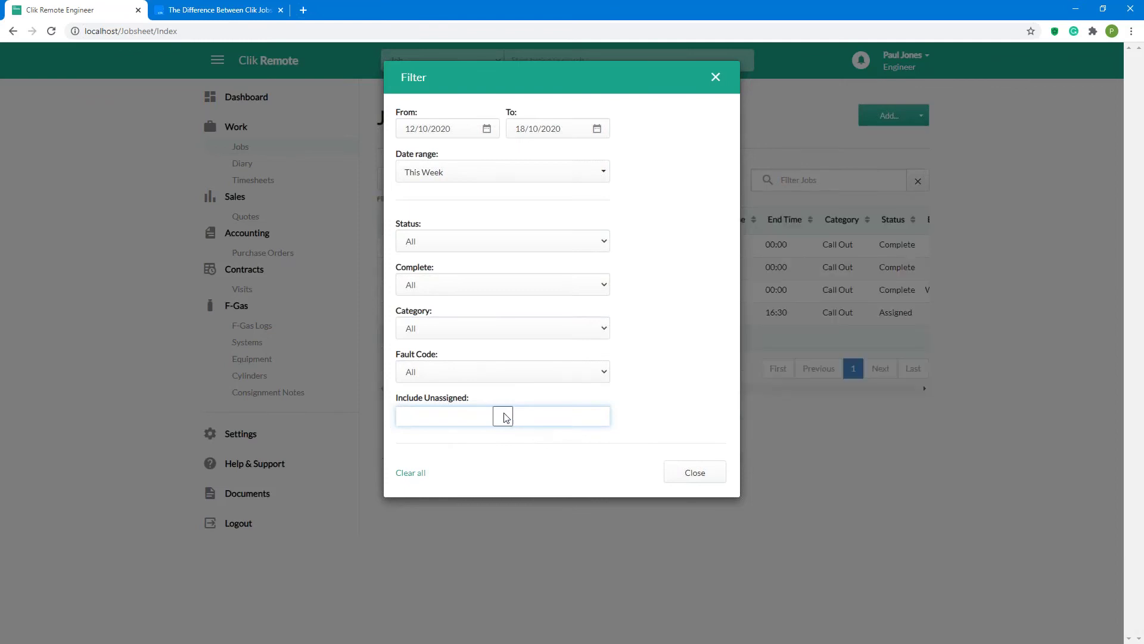
# Step: Filter the Jobs list to the date range Today and the status Complete, and close the filter
pyautogui.click(528, 174)
pyautogui.click(423, 187)
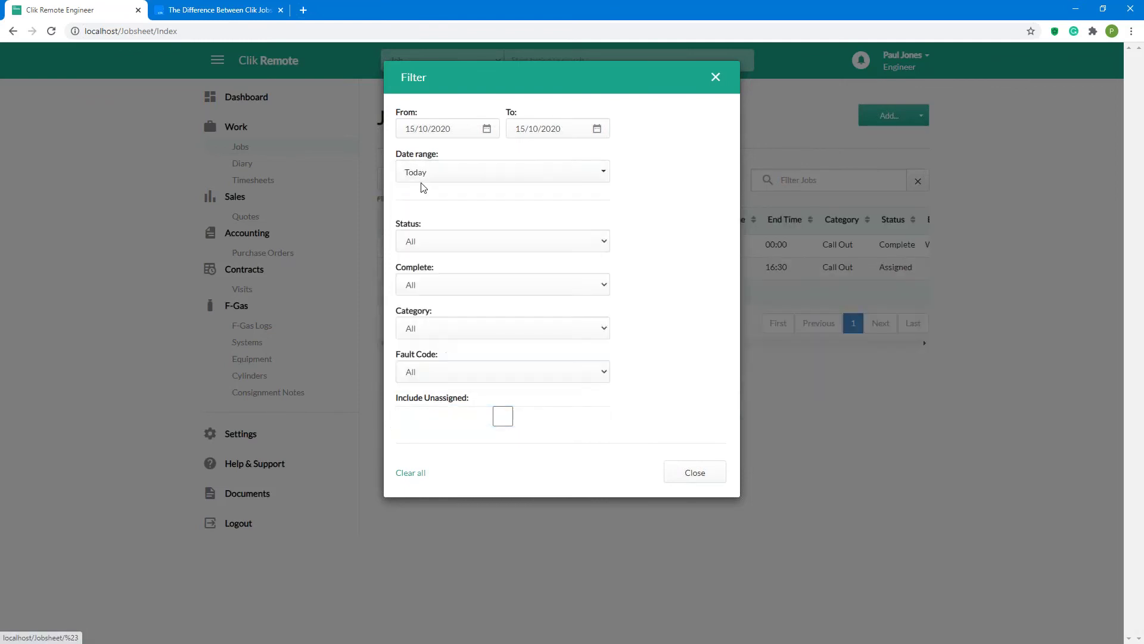
pyautogui.click(454, 241)
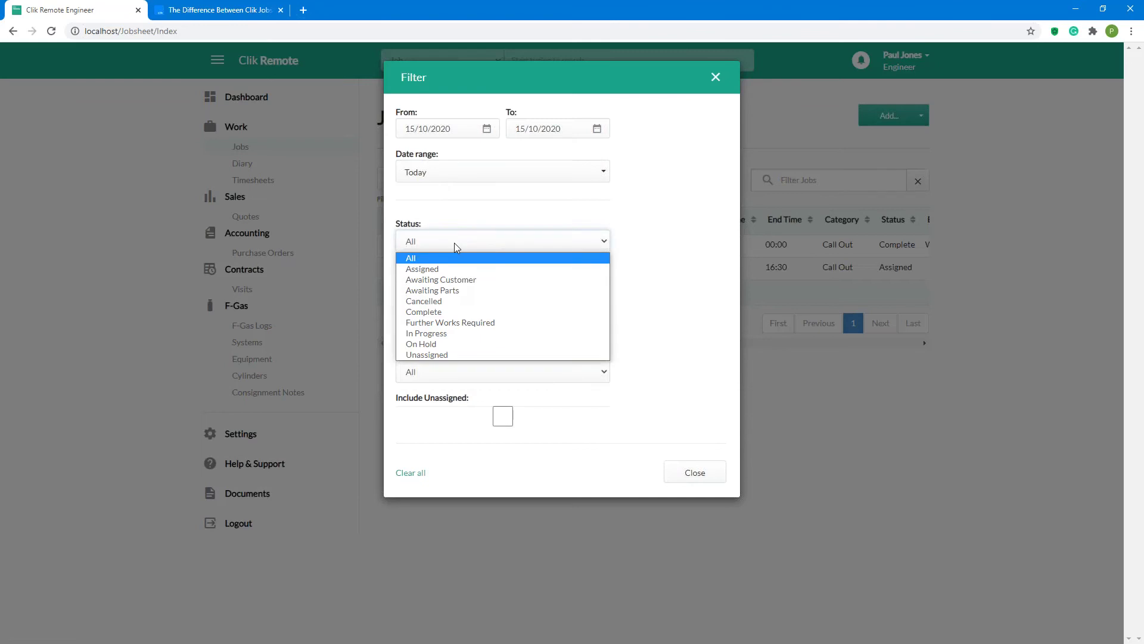
pyautogui.click(461, 311)
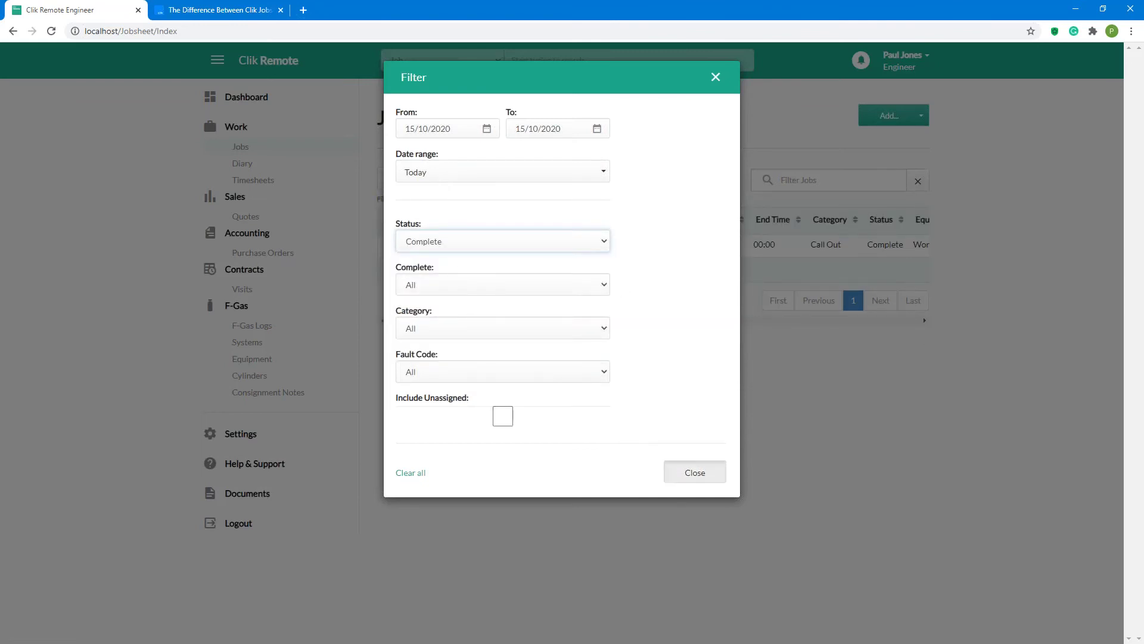
pyautogui.click(691, 469)
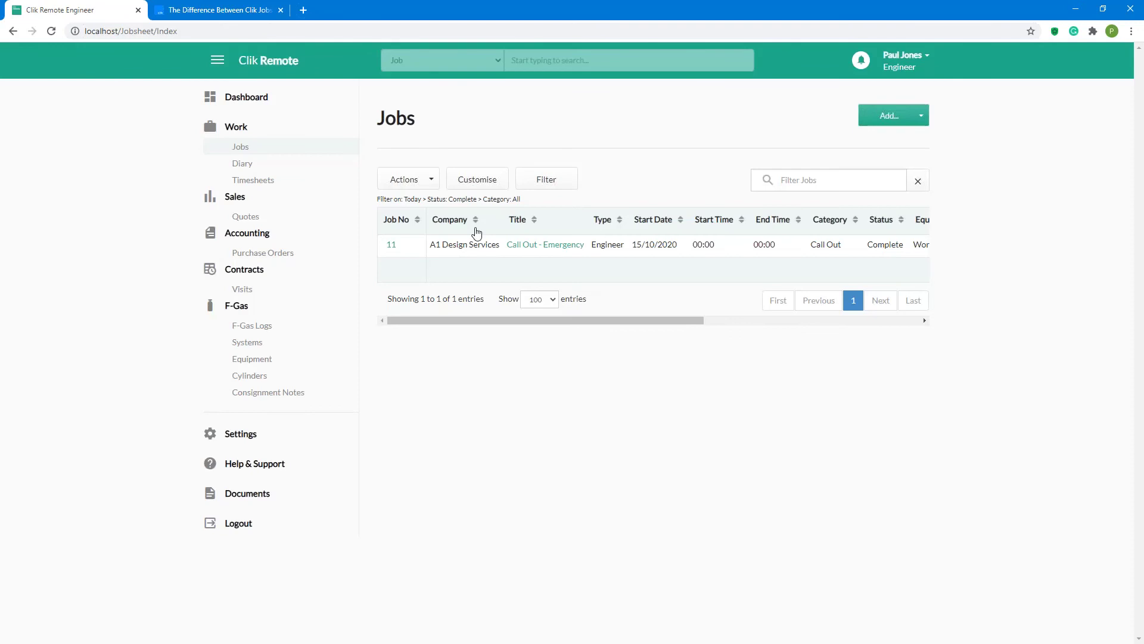
# Step: Reset the Jobs list's status filter to All and set its Complete filter to Outstanding
pyautogui.click(552, 186)
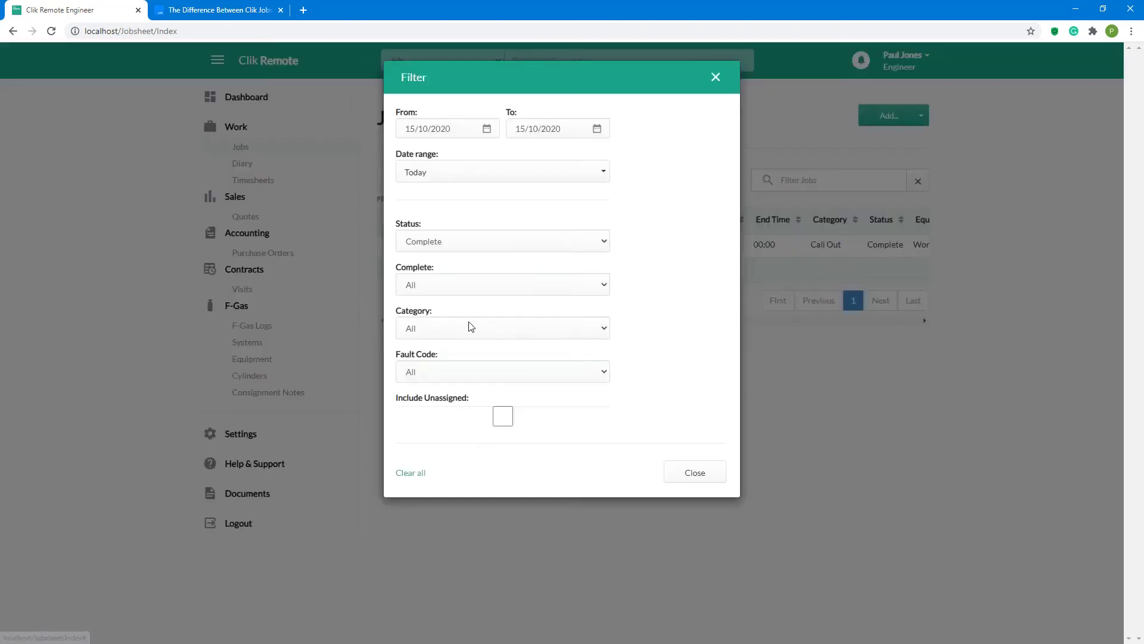
pyautogui.click(433, 245)
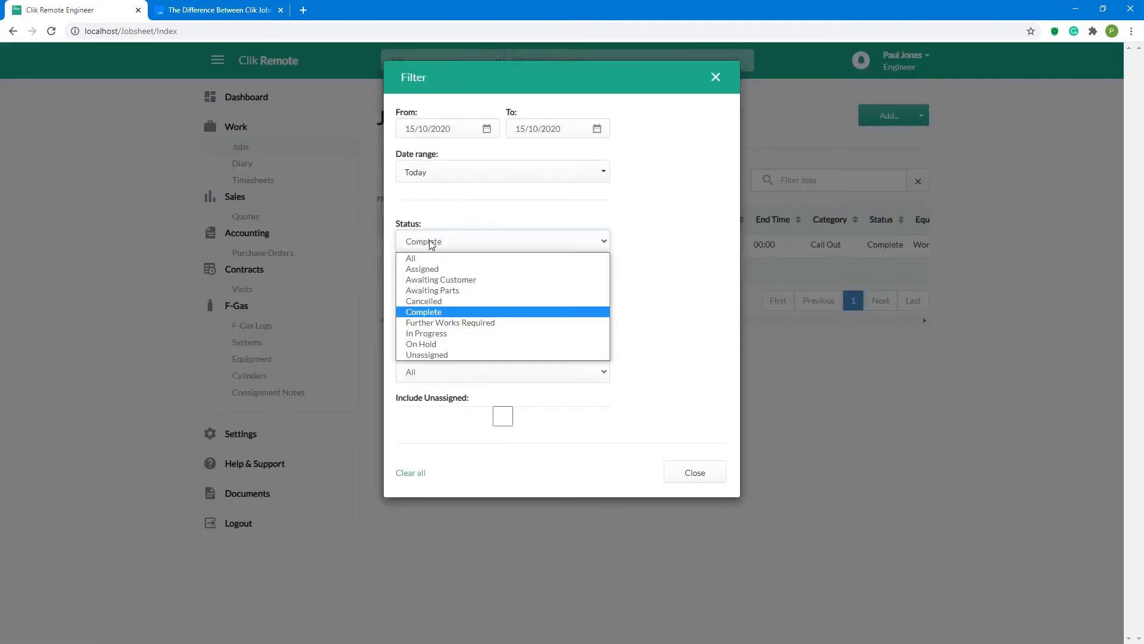
pyautogui.click(435, 259)
pyautogui.click(441, 286)
pyautogui.click(444, 325)
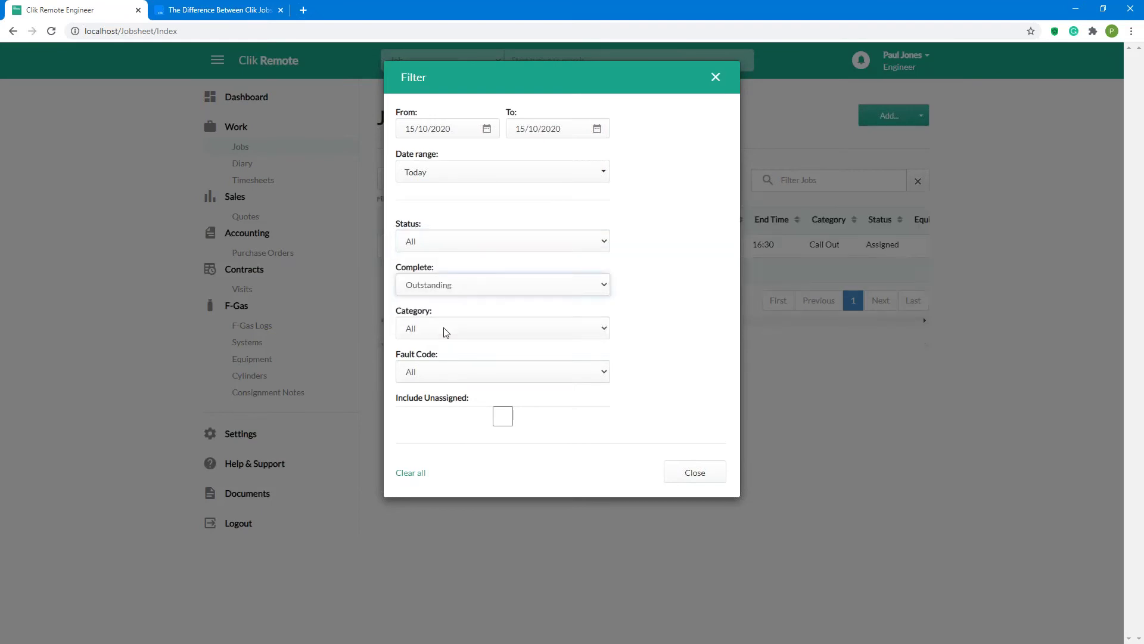
pyautogui.click(683, 474)
pyautogui.rightClick(674, 477)
pyautogui.click(601, 428)
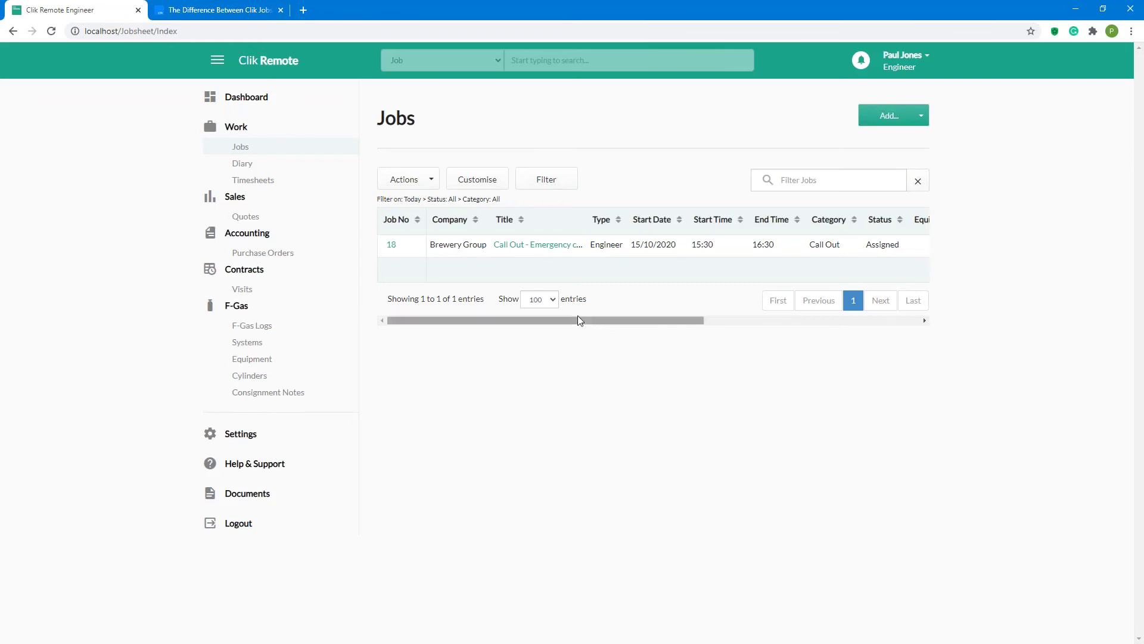
pyautogui.click(776, 177)
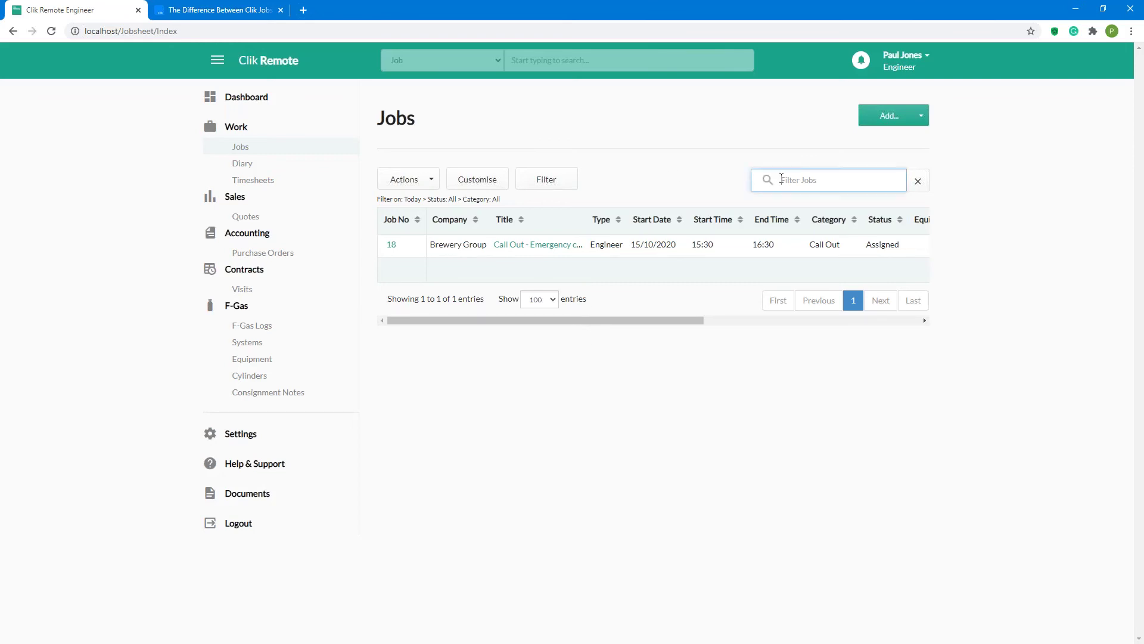
# Step: Set the Jobs list's Complete filter to All and its date range to This Week
pyautogui.click(545, 180)
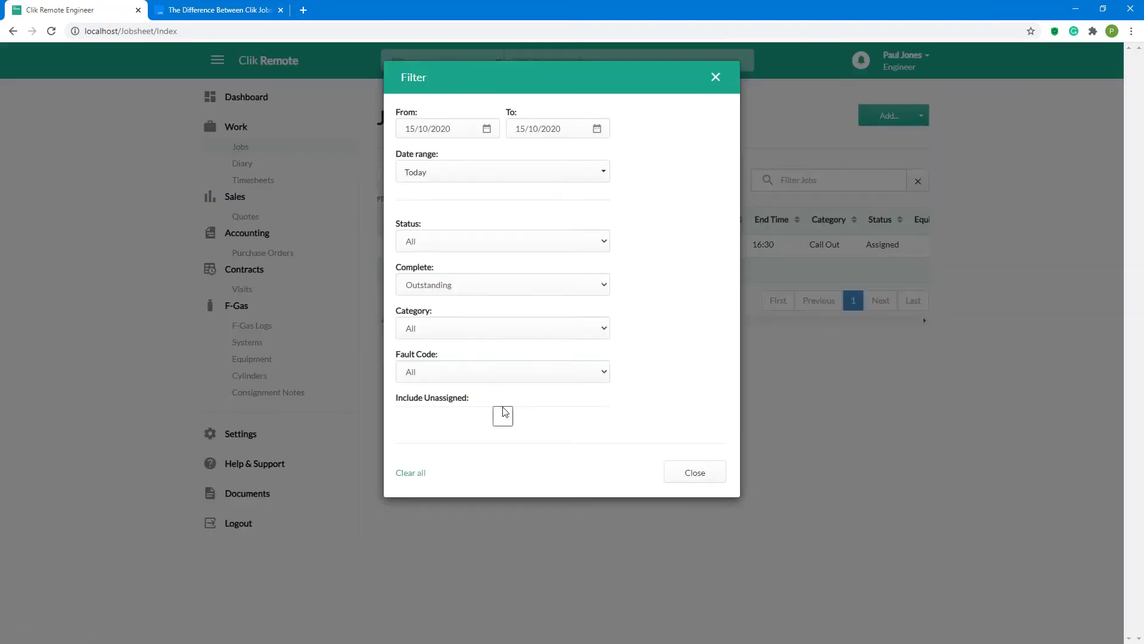
pyautogui.click(456, 288)
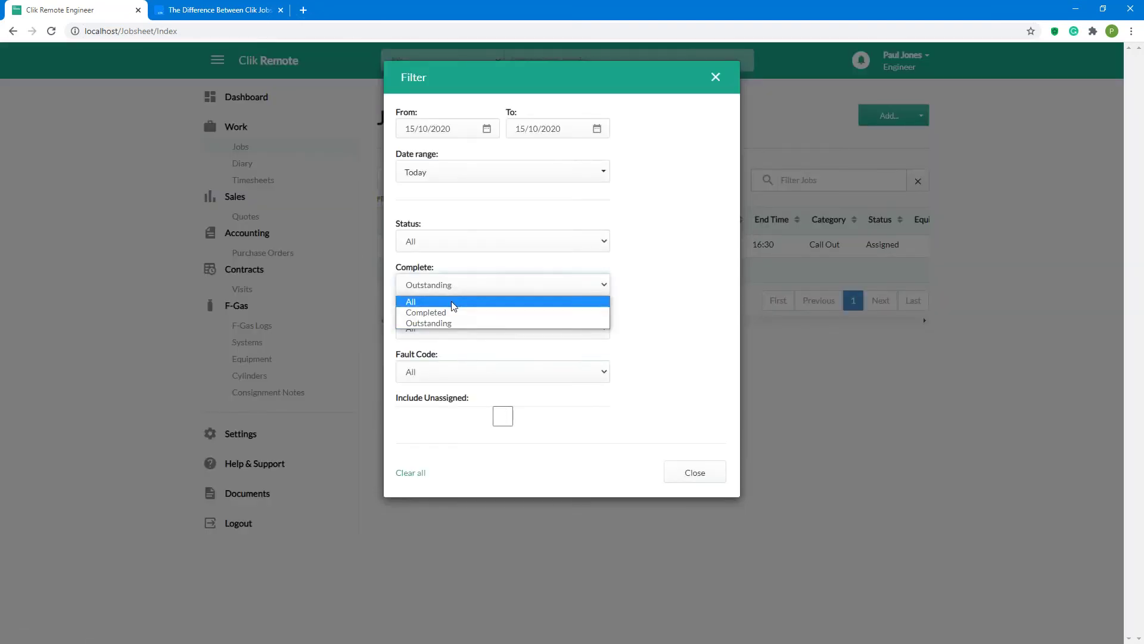
pyautogui.click(455, 301)
pyautogui.click(463, 174)
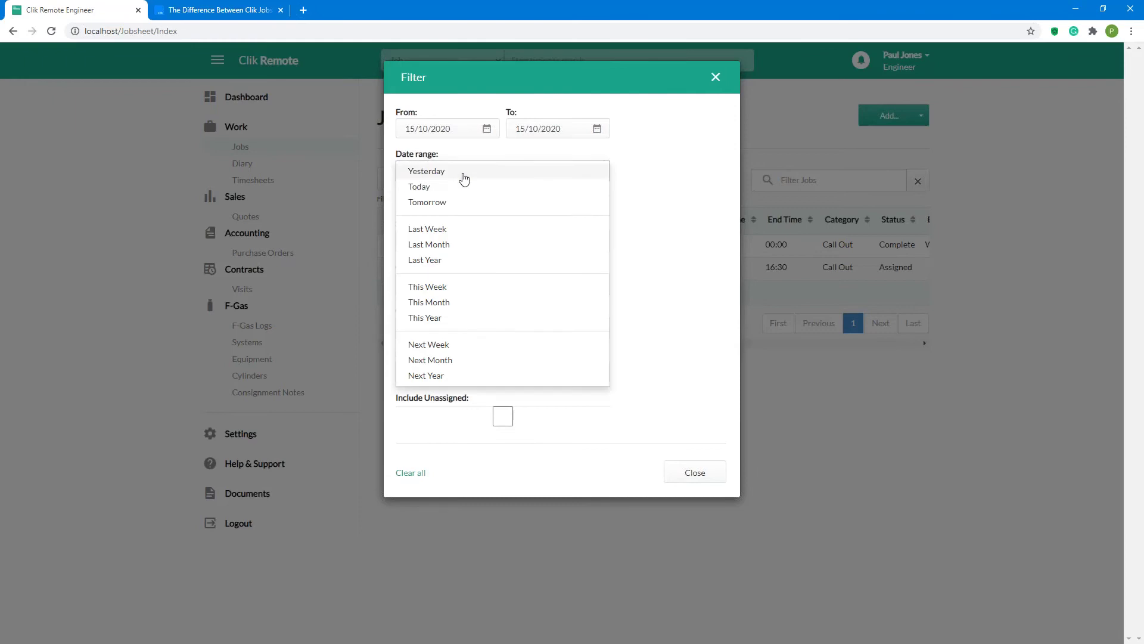
pyautogui.click(437, 288)
pyautogui.click(669, 471)
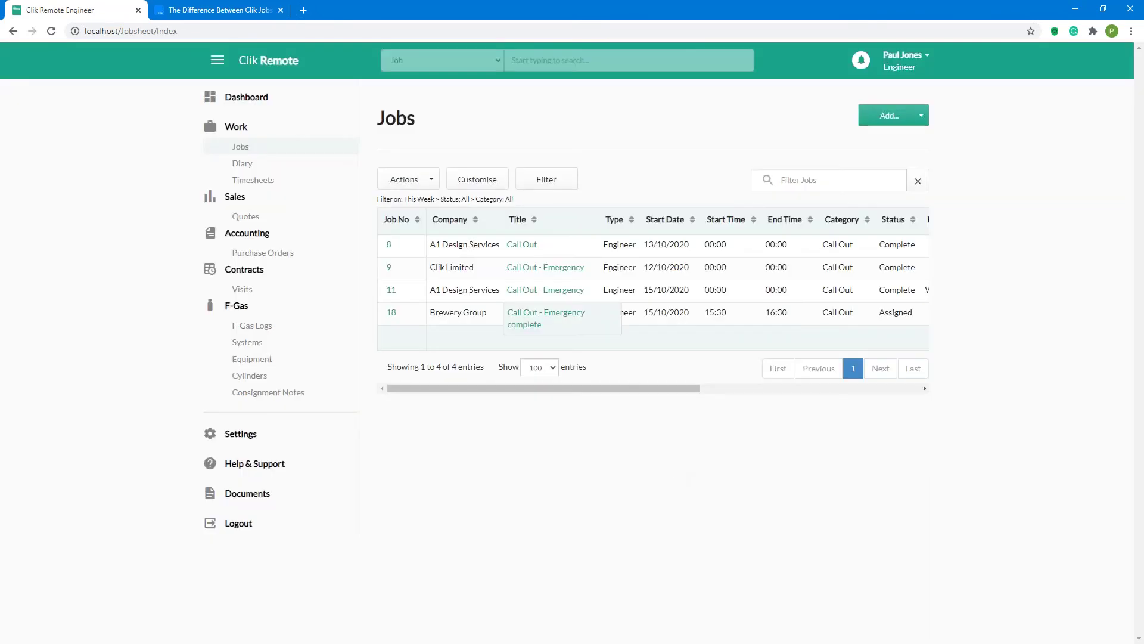
# Step: Search the Jobs list for "Br" and for "18", clearing the search each time
pyautogui.click(809, 179)
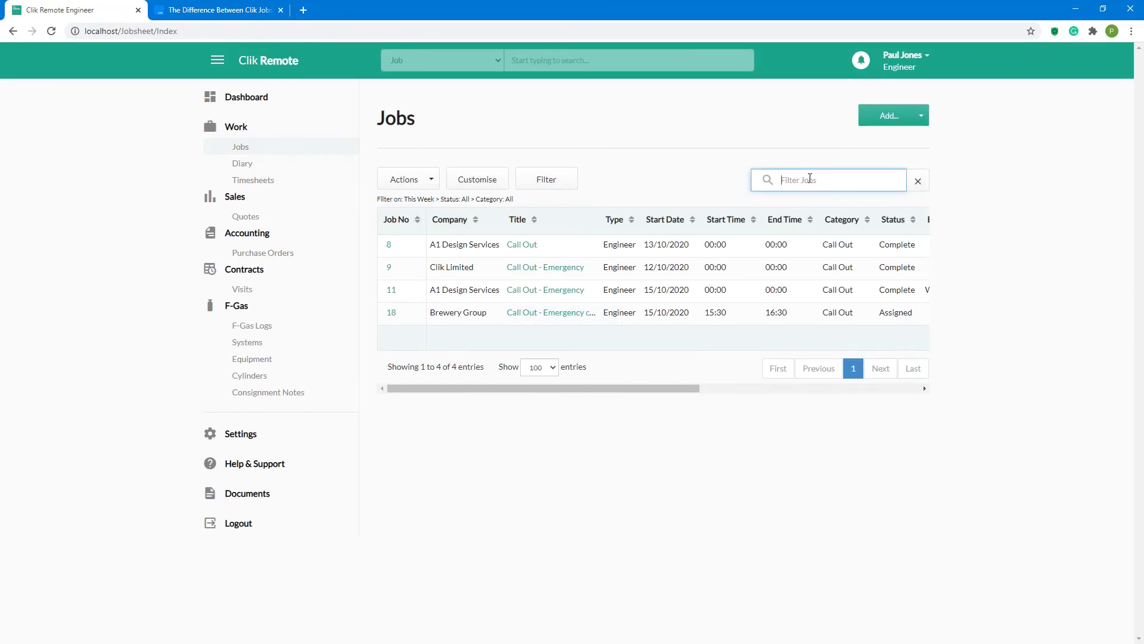
pyautogui.write('Br')
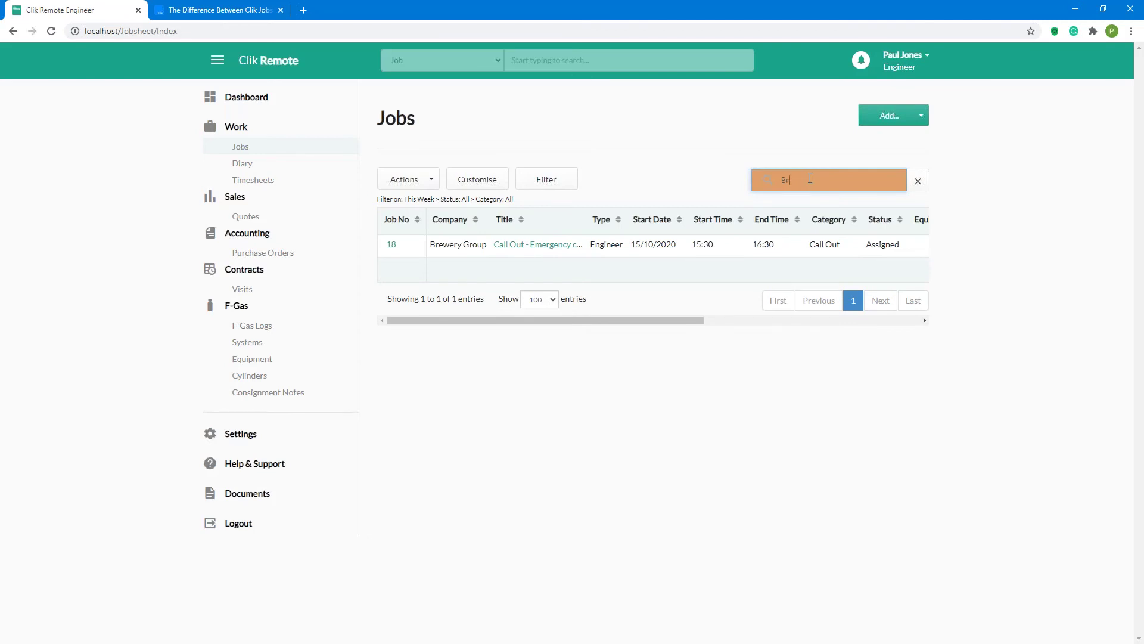
pyautogui.press('BackSpace')
pyautogui.press('BackSpace')
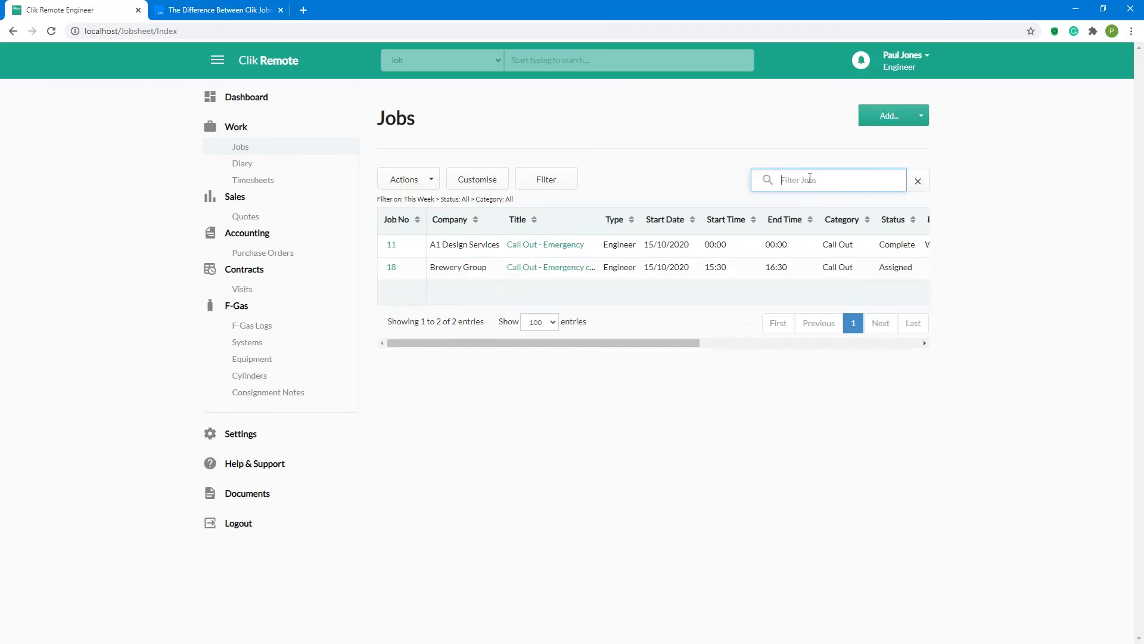
pyautogui.write('18')
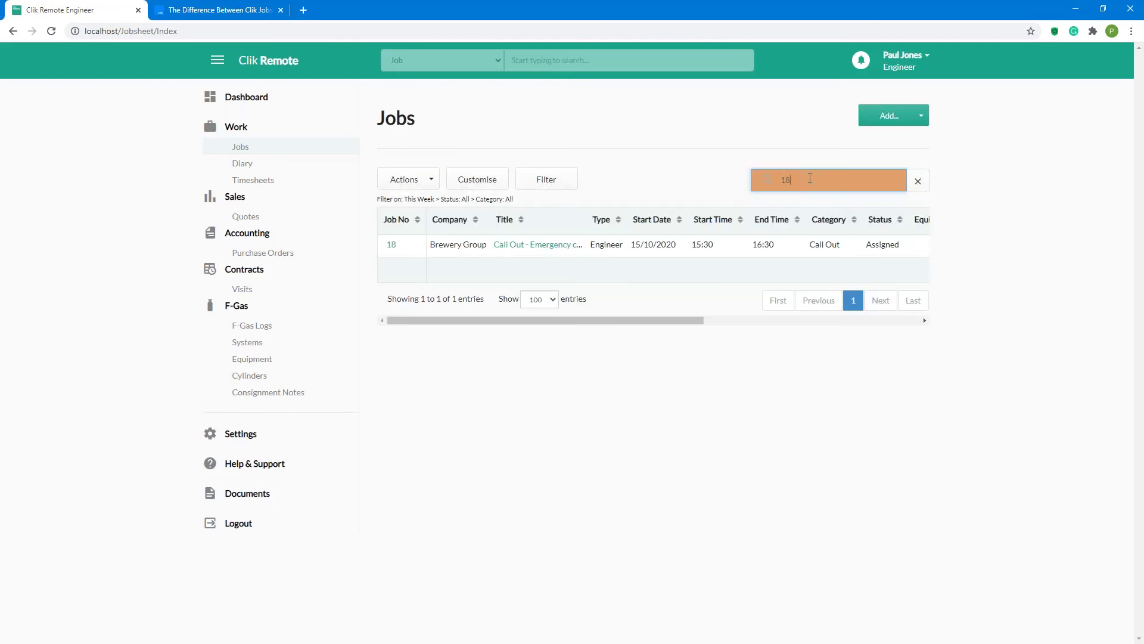
pyautogui.press('BackSpace')
pyautogui.press('BackSpace')
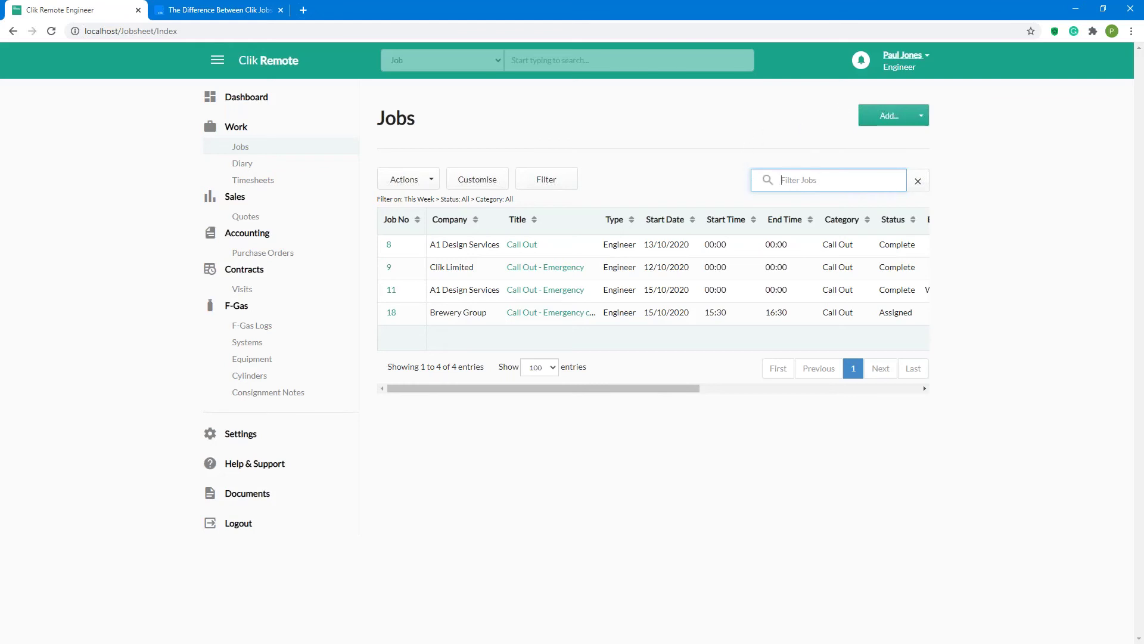
# Step: Create a new job from the Boiler Install template and dismiss the job creation message
pyautogui.click(893, 125)
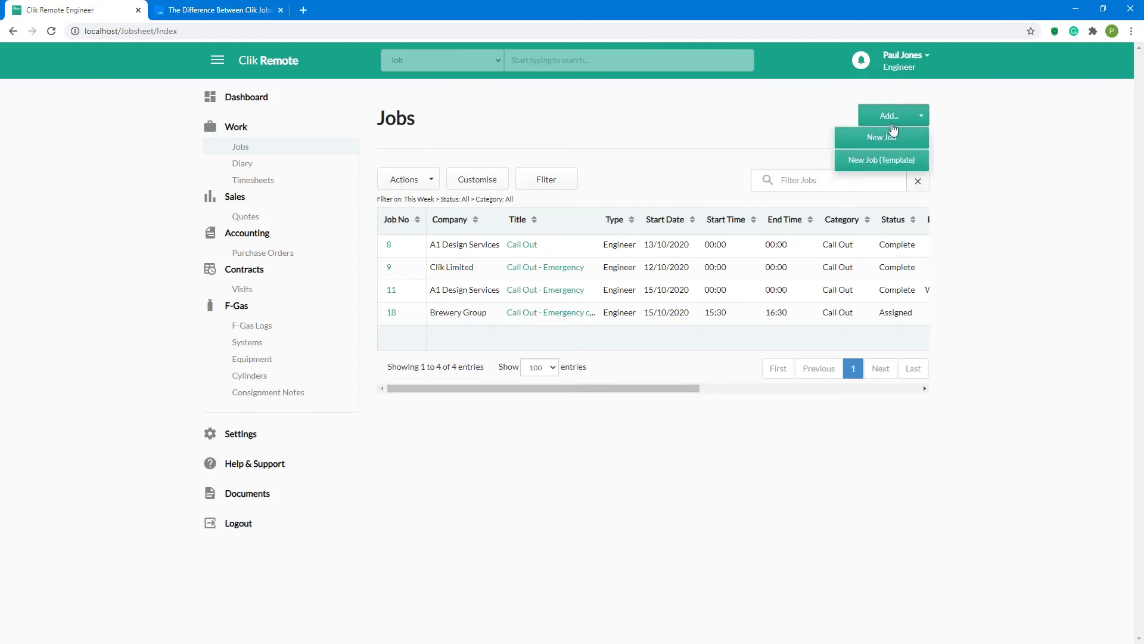
pyautogui.click(892, 173)
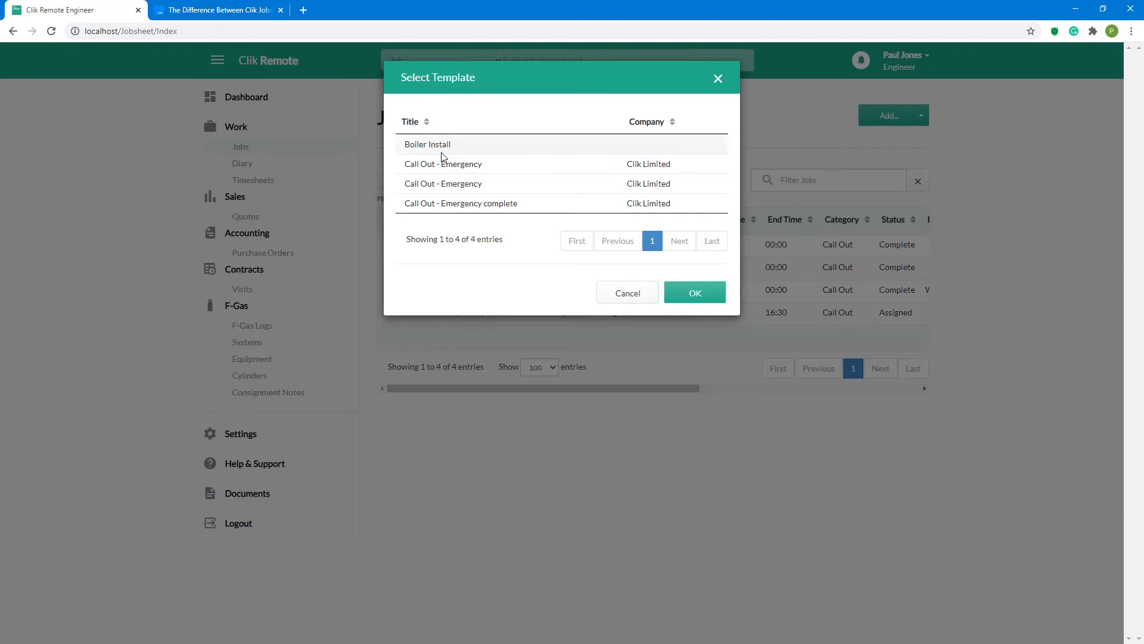
pyautogui.click(442, 144)
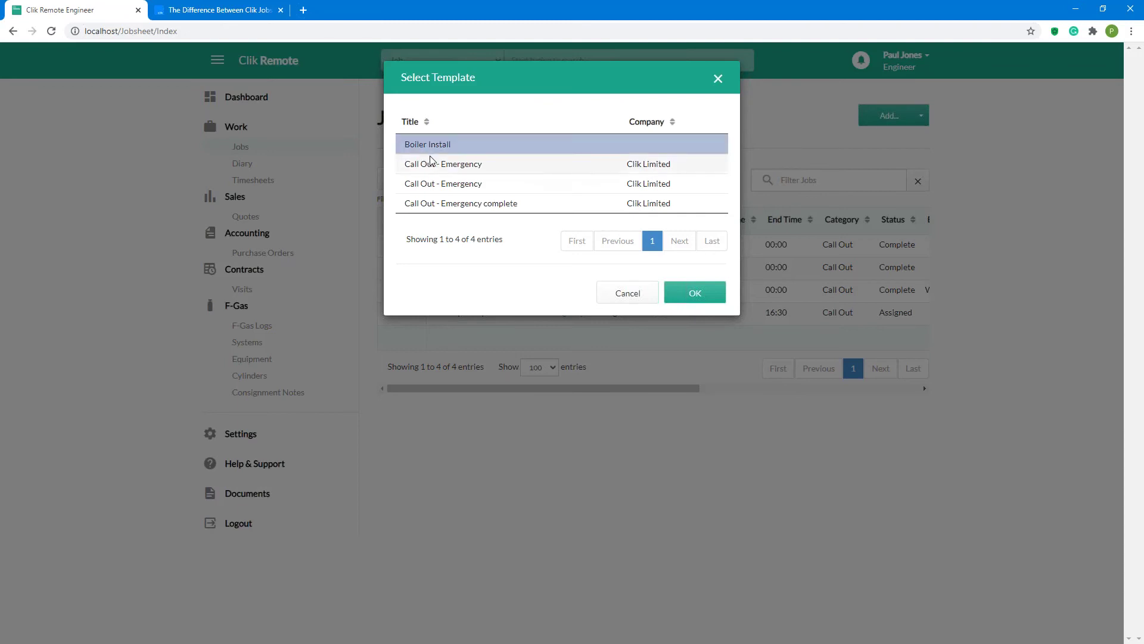
pyautogui.click(694, 292)
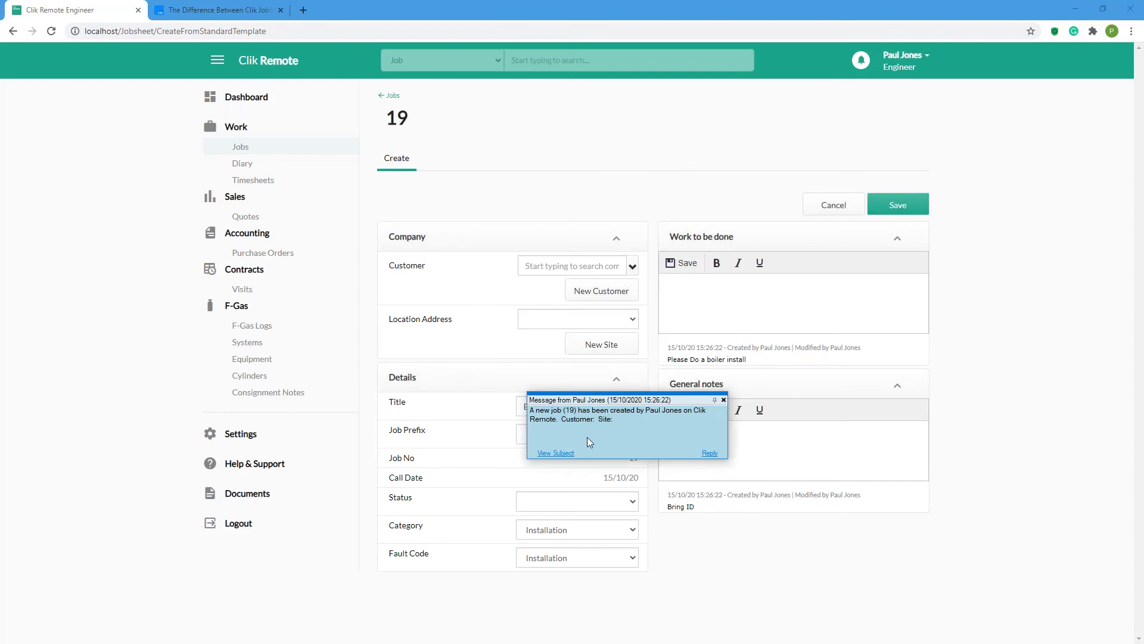
pyautogui.click(723, 399)
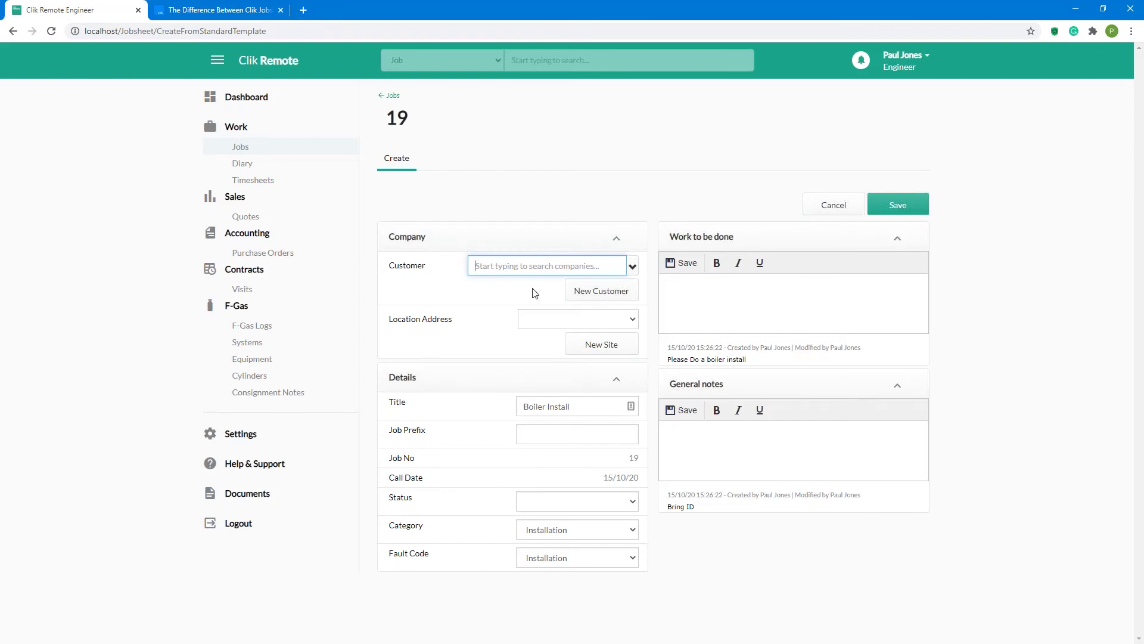
# Step: Assign the new job to the customer Brewery Group at The Fox on the Hill site, and save it
pyautogui.write('bre')
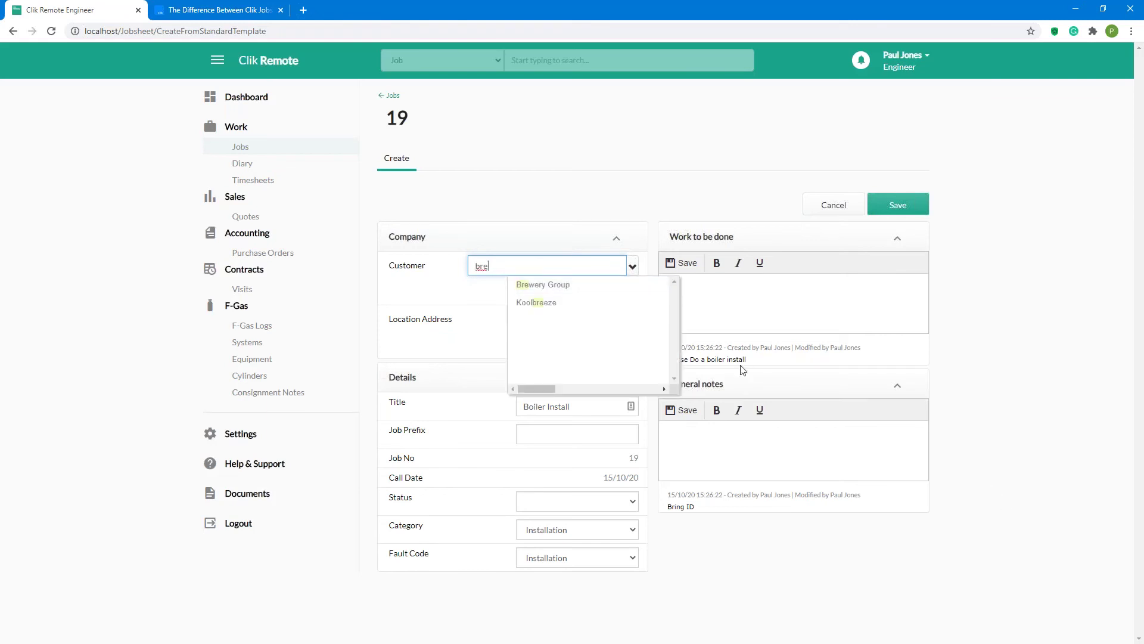
pyautogui.click(561, 285)
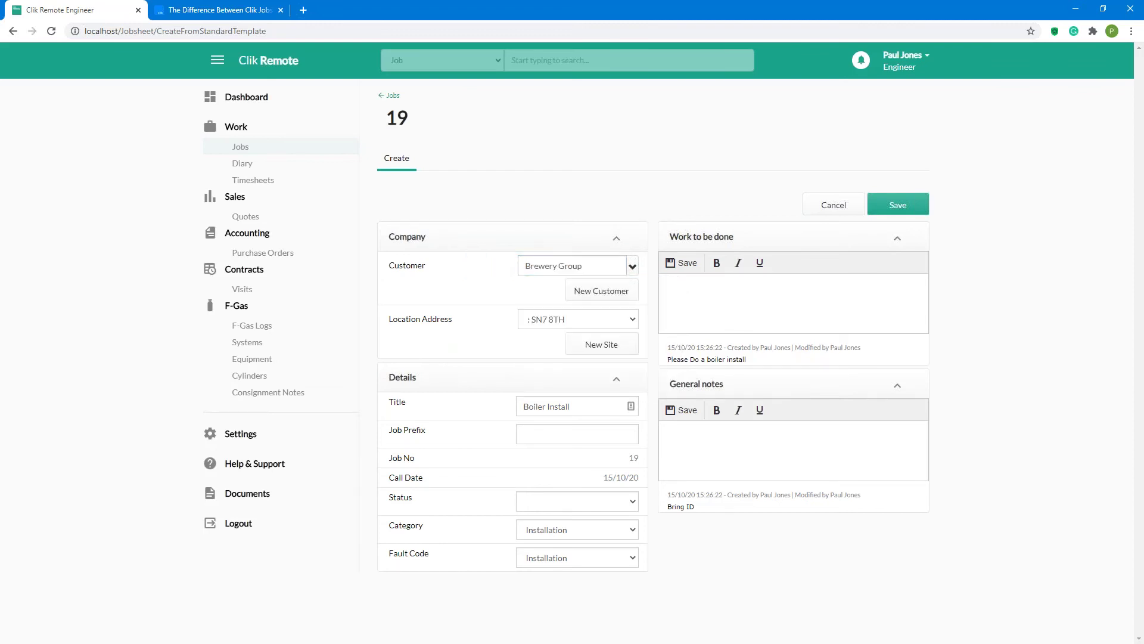
pyautogui.click(553, 320)
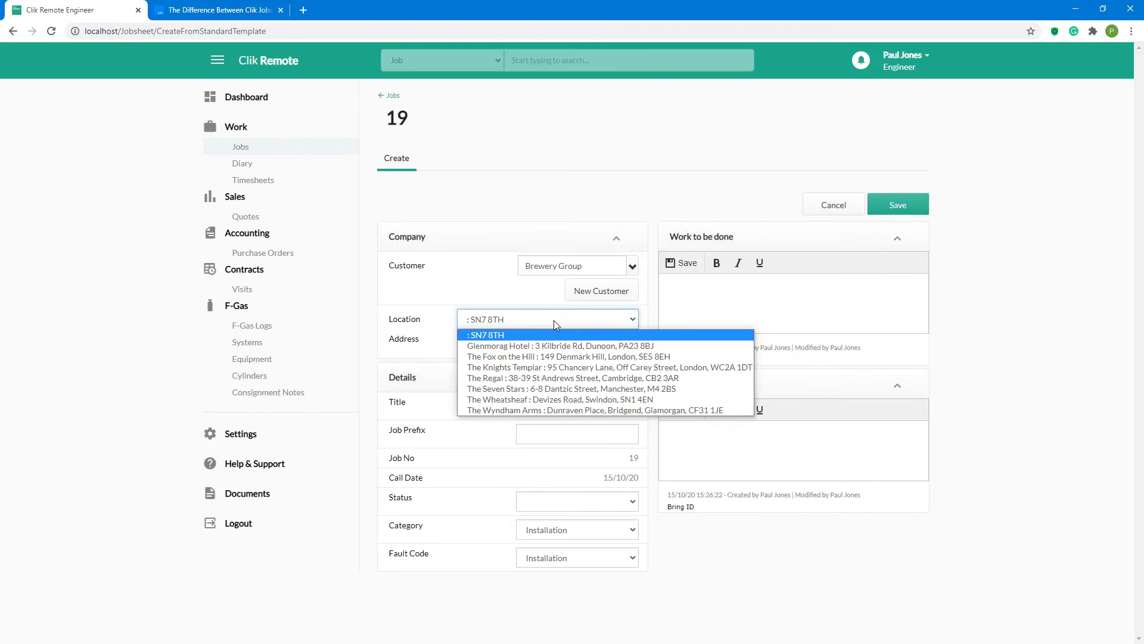
pyautogui.click(507, 357)
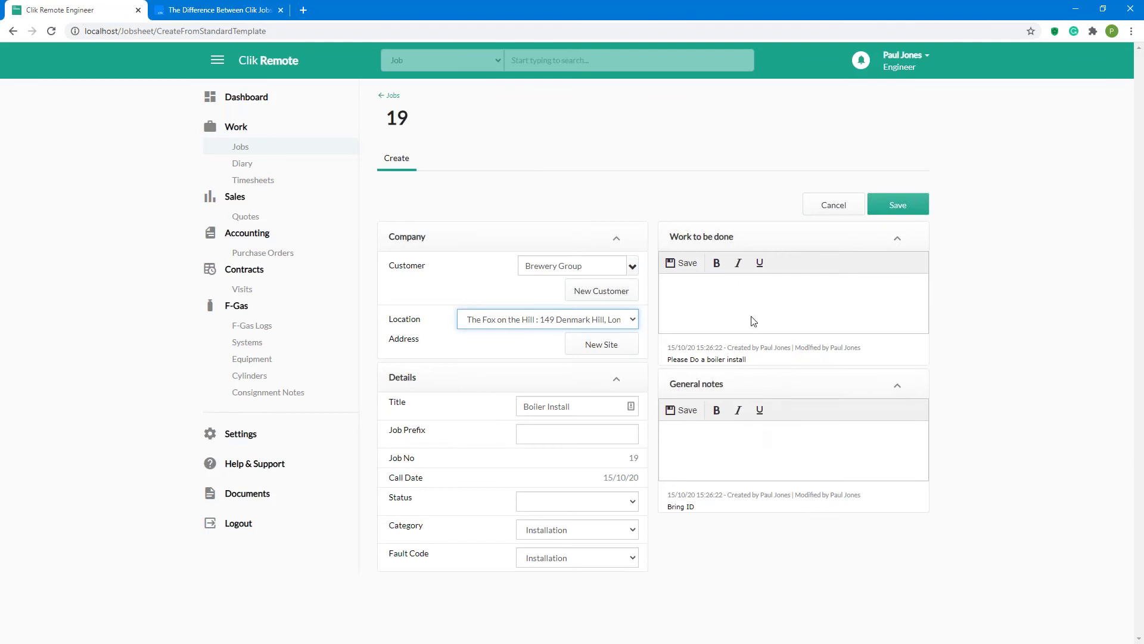
pyautogui.click(900, 207)
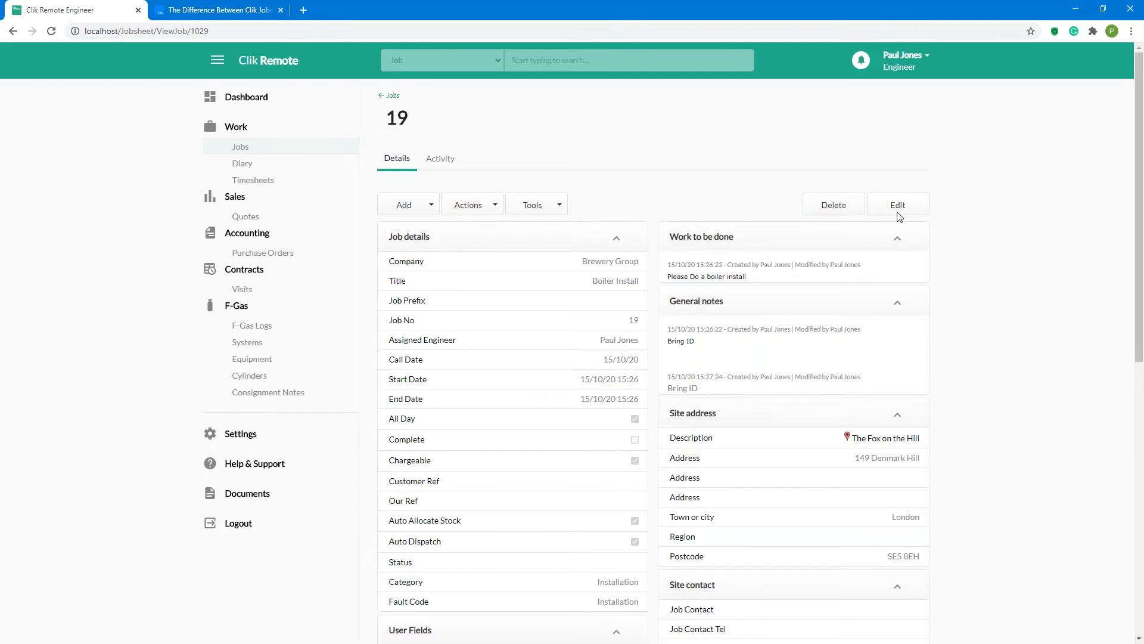
# Step: Examine the blank equipment entry form for job 19, close it unsaved, and look through the job's details and tools
pyautogui.click(412, 211)
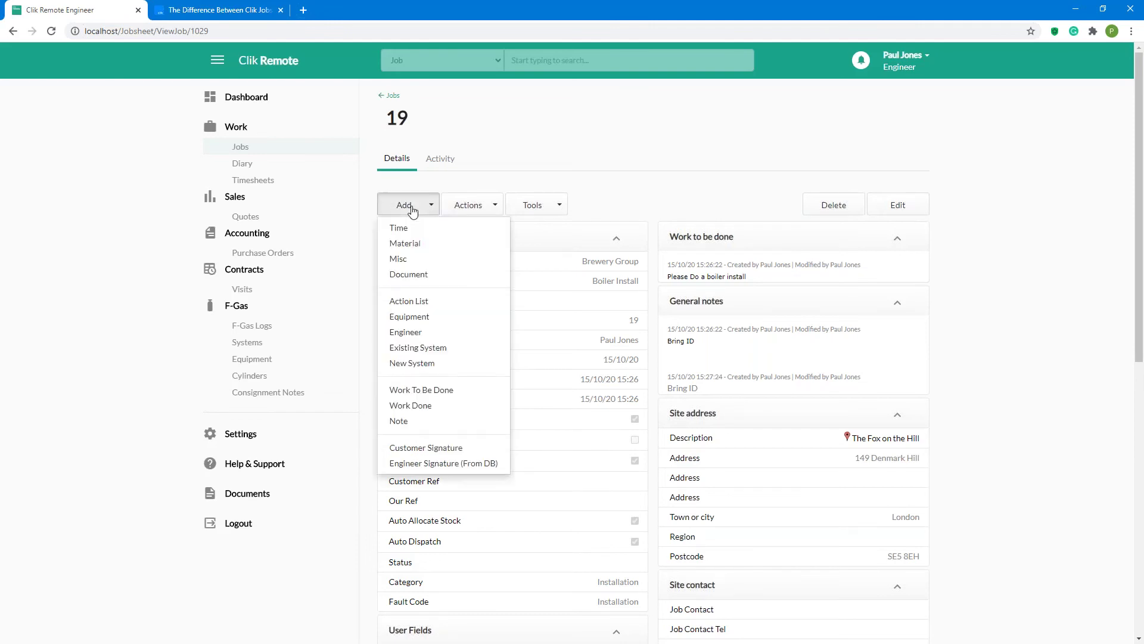
pyautogui.click(425, 319)
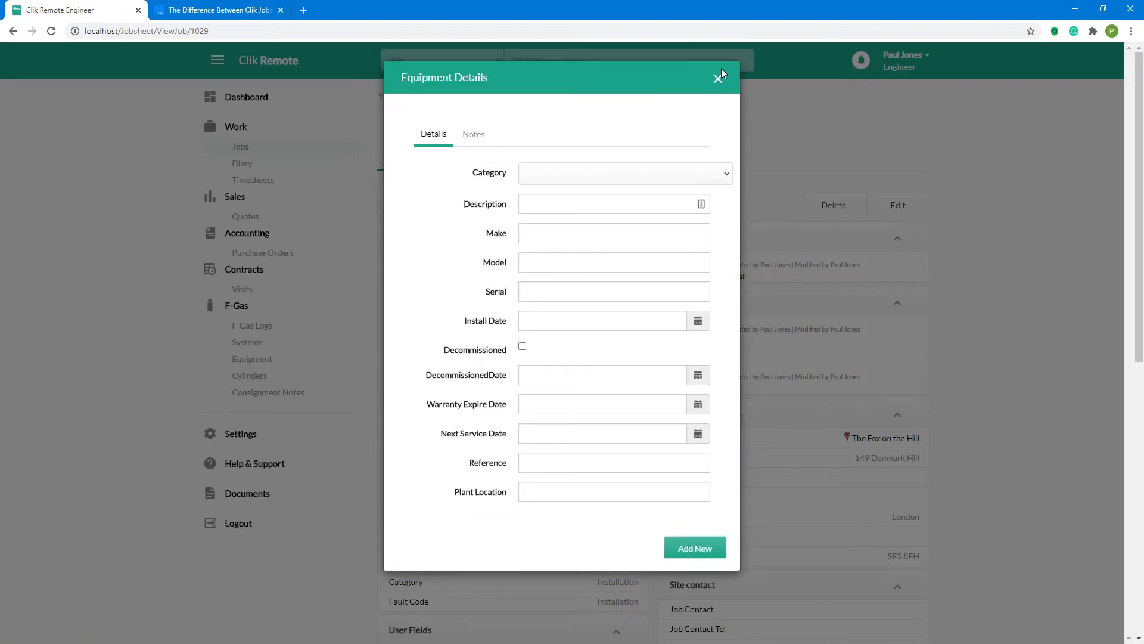
pyautogui.click(718, 76)
pyautogui.scroll(-8, 572, 167)
pyautogui.scroll(3, 578, 176)
pyautogui.scroll(5, 578, 176)
pyautogui.click(543, 204)
pyautogui.click(544, 204)
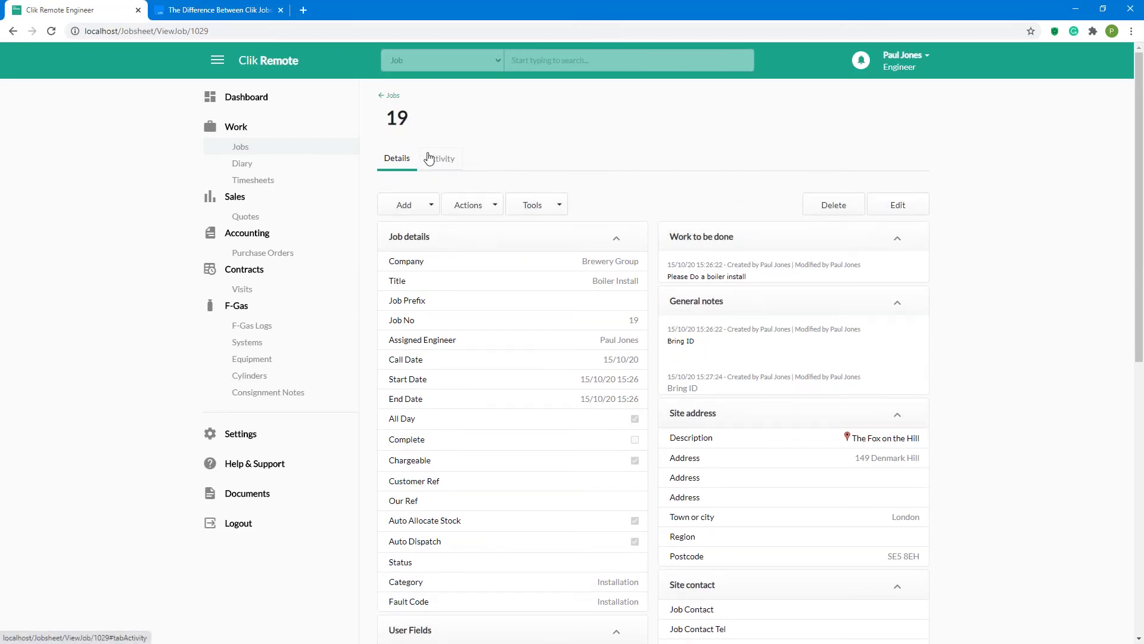
# Step: Open job 11 from the Jobs list and start an email with its Jobsheet attached
pyautogui.click(391, 97)
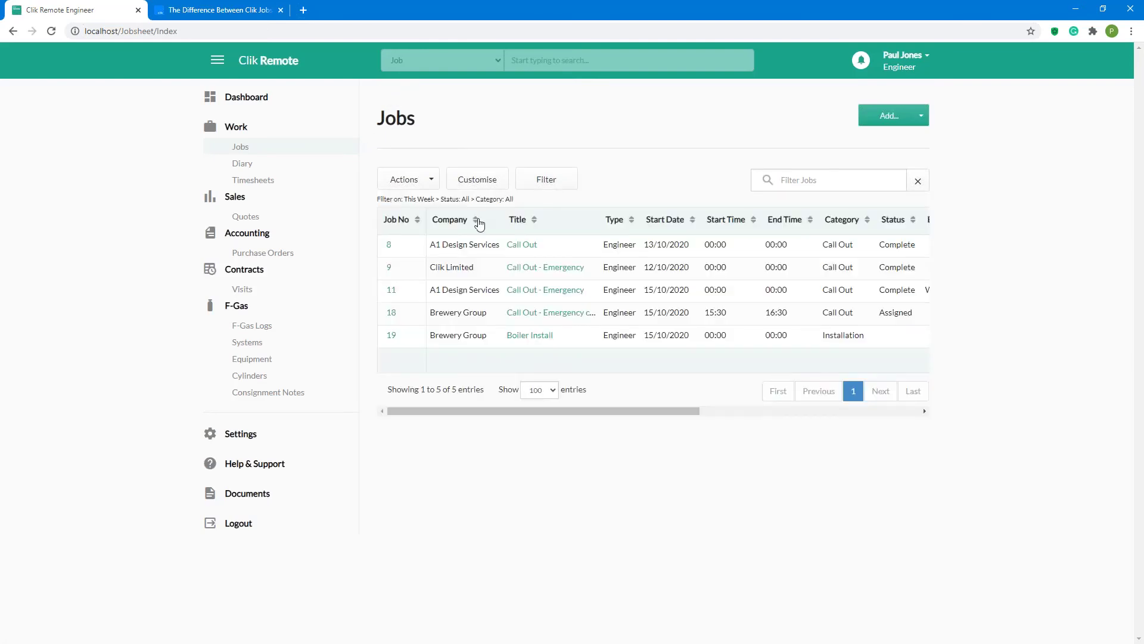
pyautogui.click(391, 293)
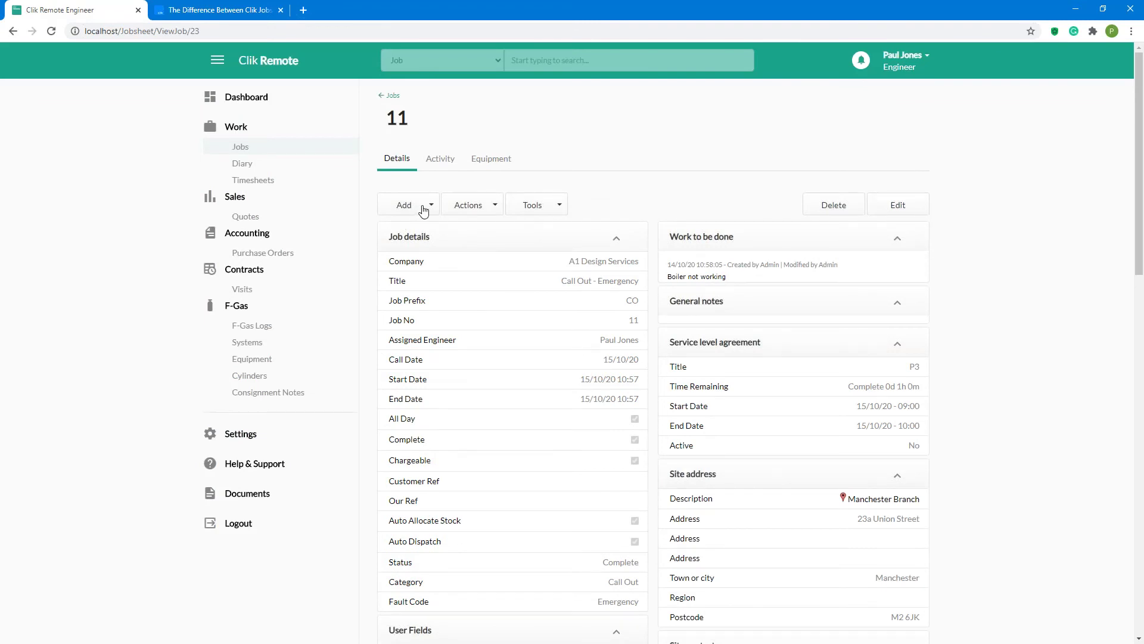
pyautogui.click(465, 213)
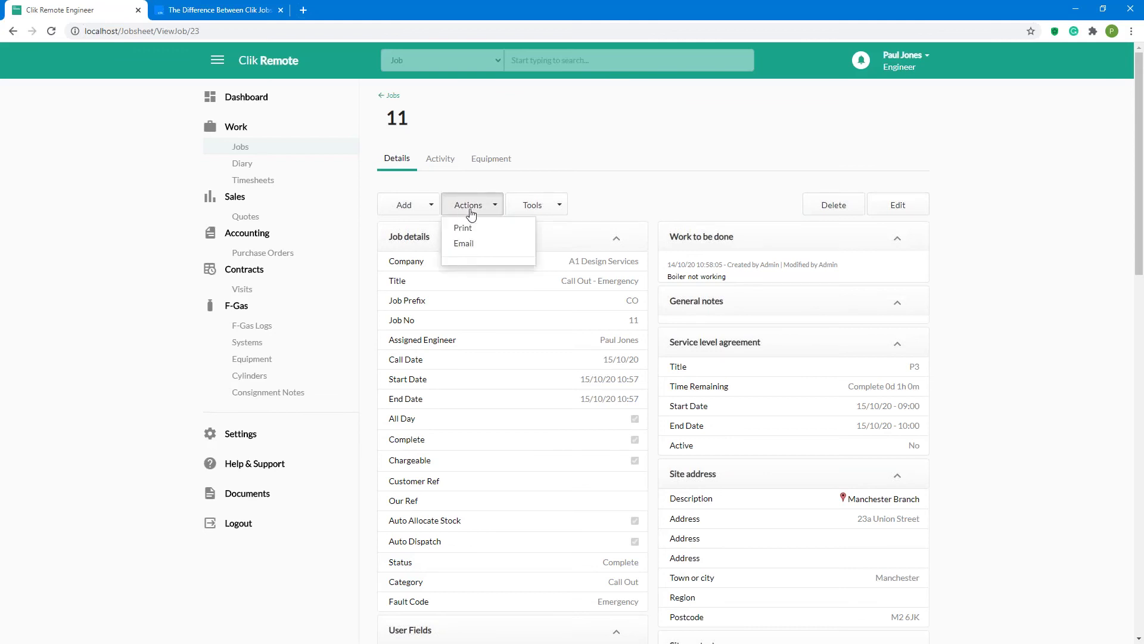
pyautogui.moveTo(469, 244)
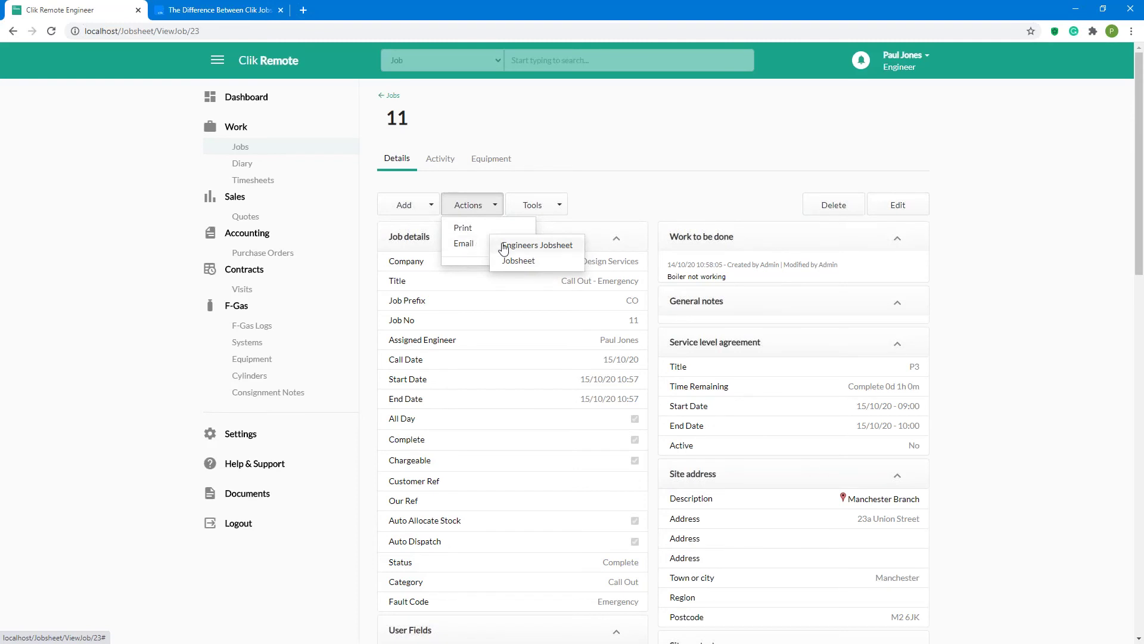
pyautogui.click(517, 260)
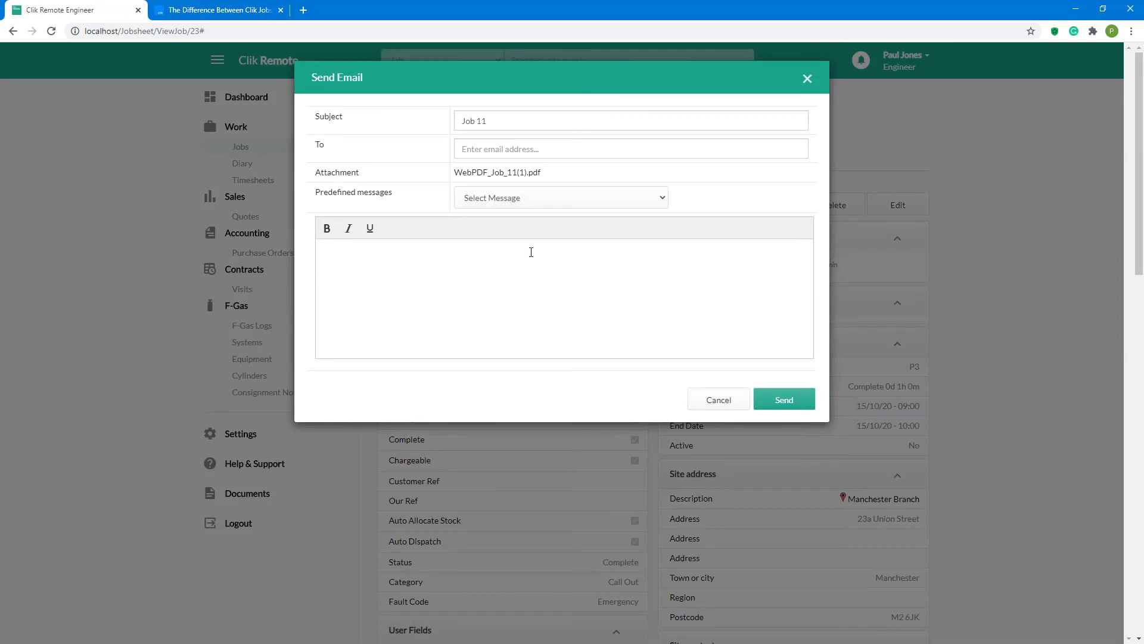
# Step: Fill in the recipient's email address and the message "Hi there attache is your job", and close the email without sending it
pyautogui.click(499, 144)
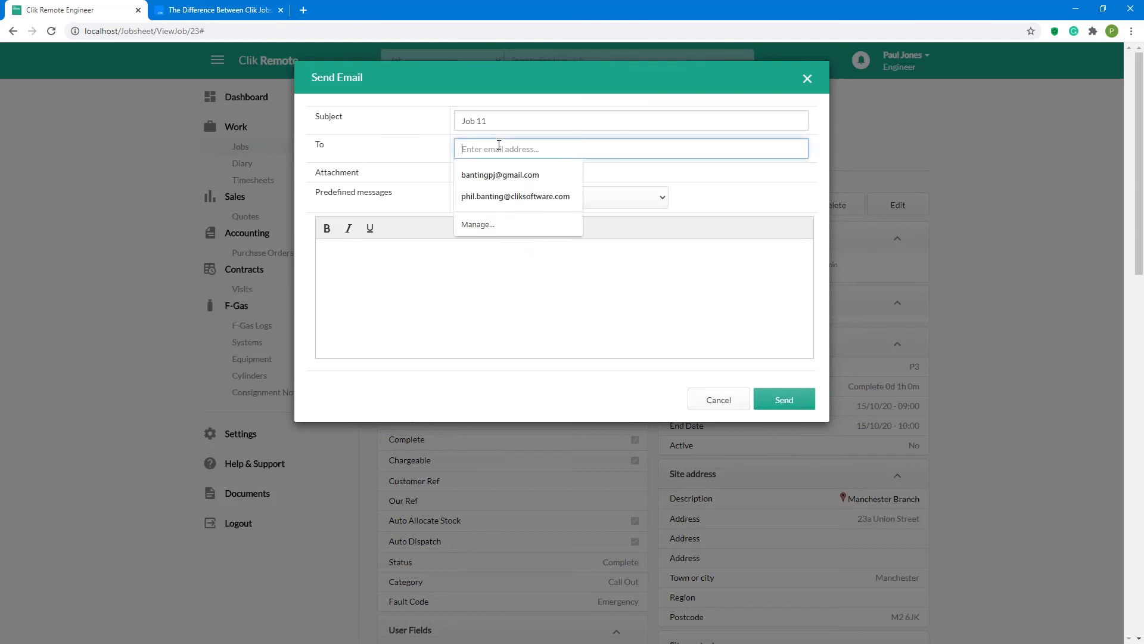
pyautogui.click(501, 196)
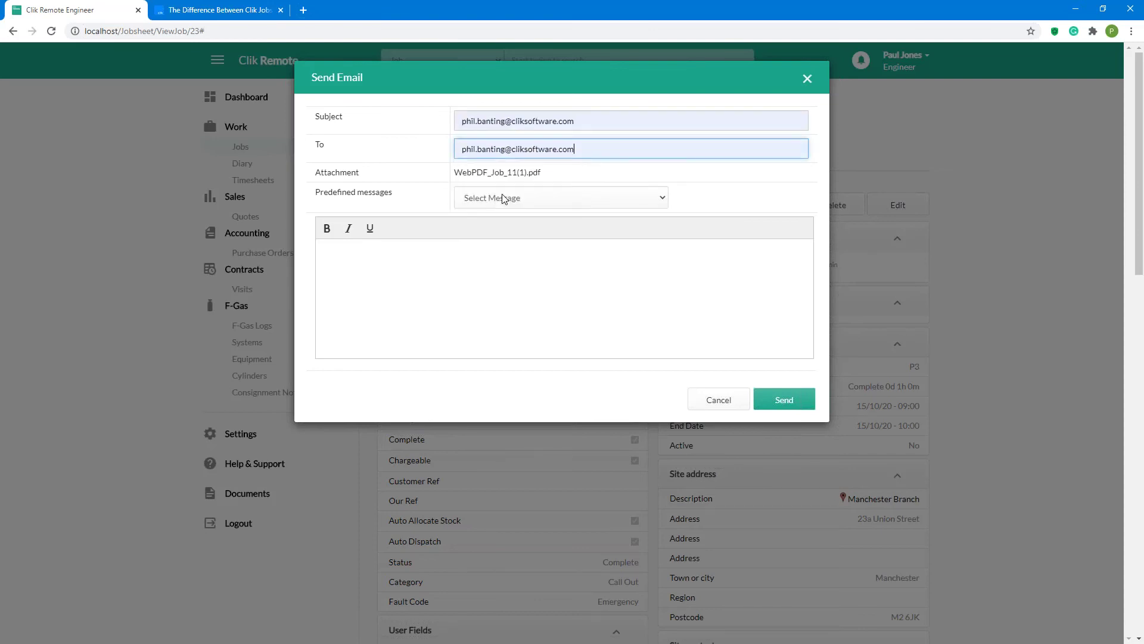
pyautogui.click(502, 197)
pyautogui.click(503, 195)
pyautogui.click(424, 273)
pyautogui.write('Hi th')
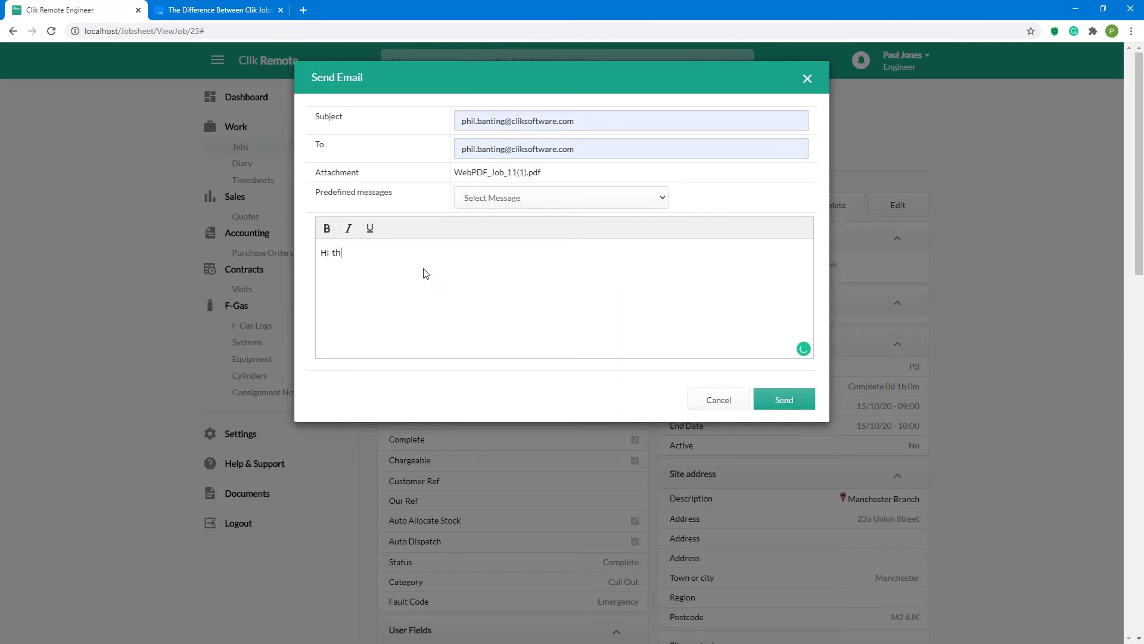
pyautogui.write('ere attache is your job')
pyautogui.click(807, 79)
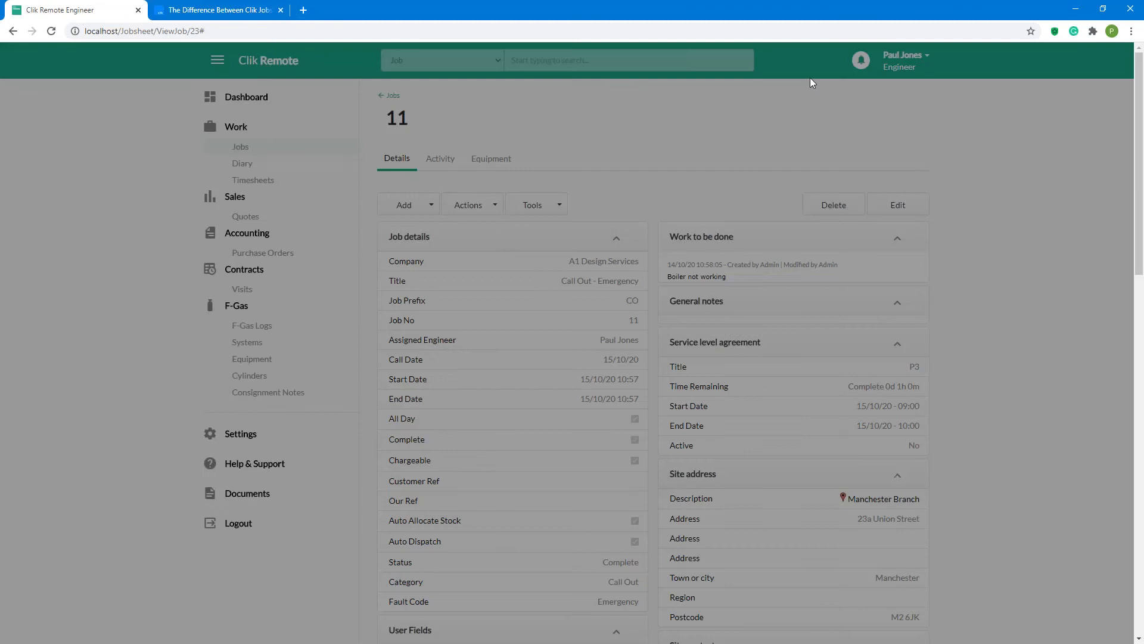
# Step: Open the print preview of job 11's Jobsheet, download it as a PDF, and close the preview
pyautogui.click(469, 205)
pyautogui.moveTo(480, 245)
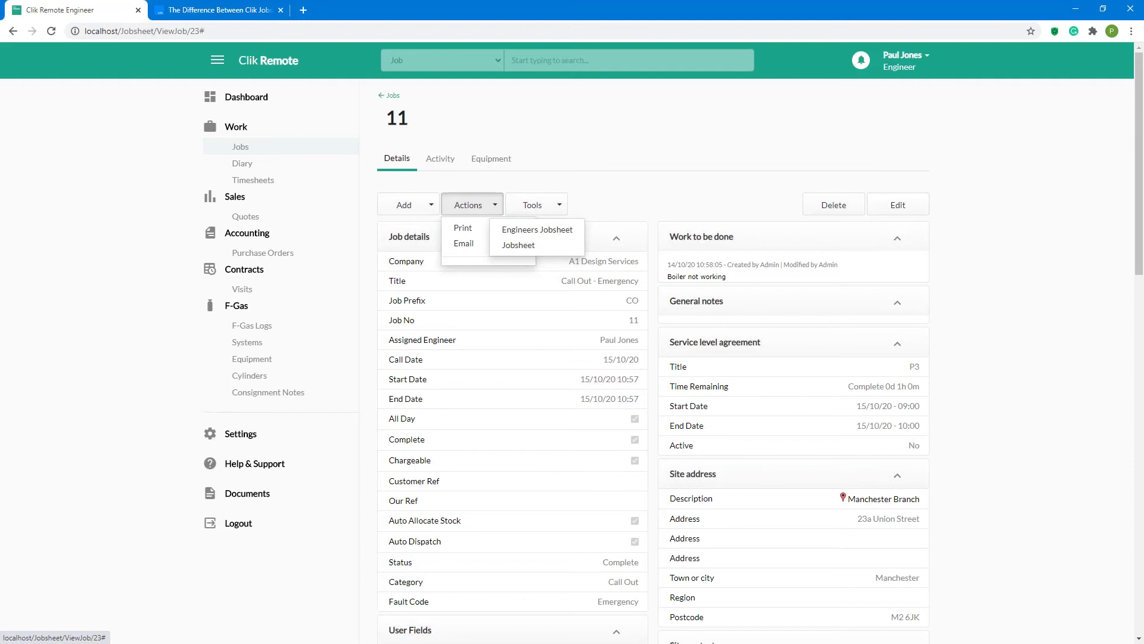
pyautogui.click(533, 246)
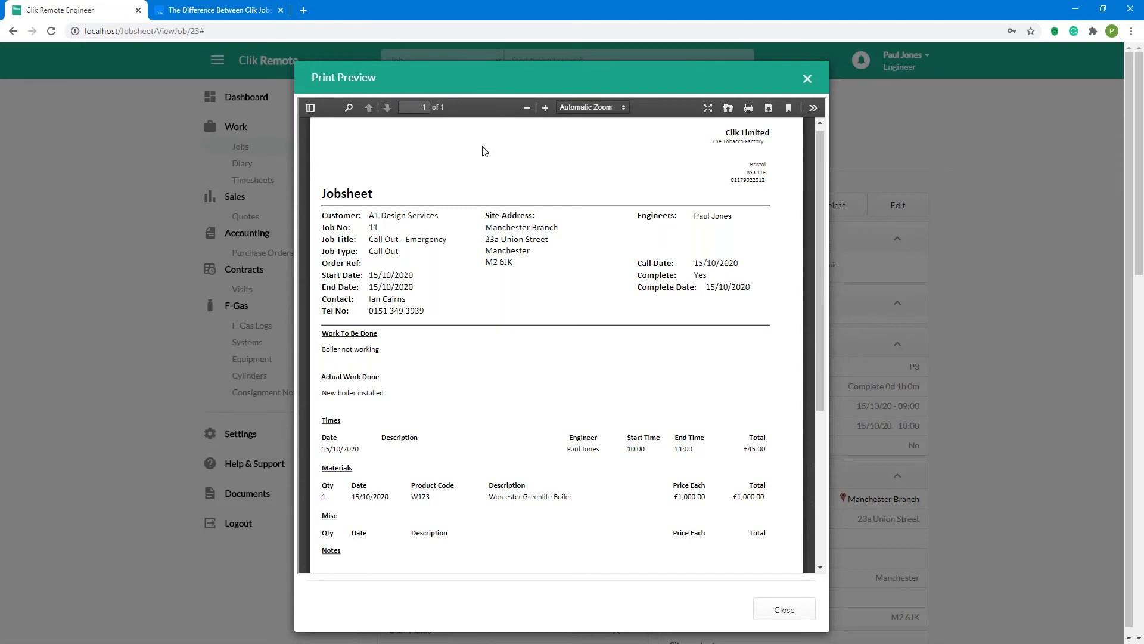
pyautogui.scroll(-5, 499, 211)
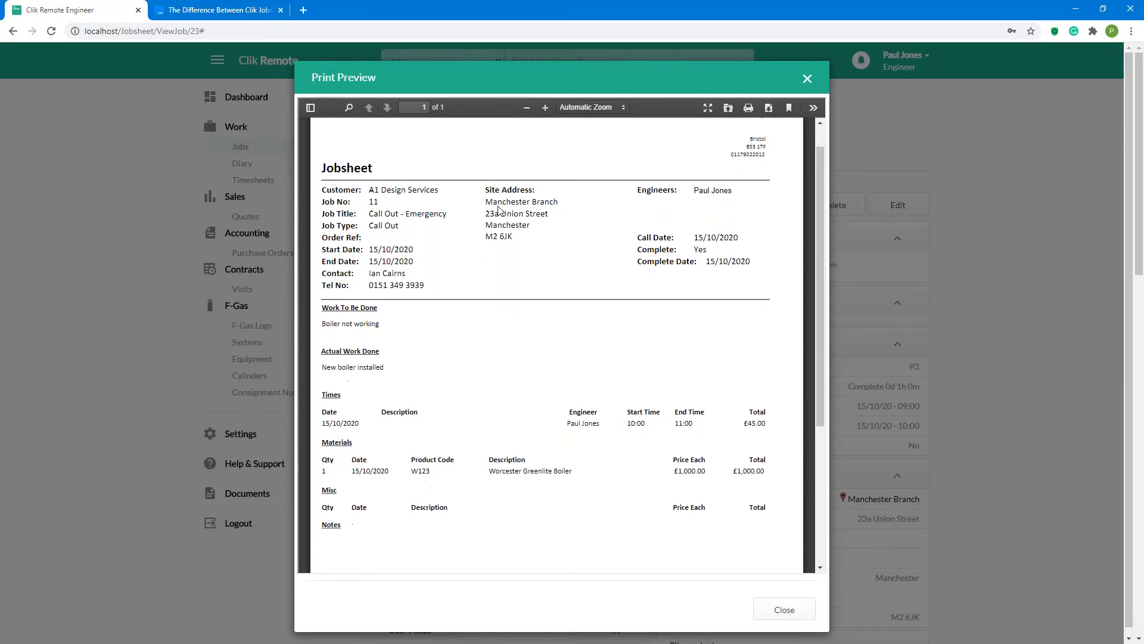
pyautogui.scroll(5, 501, 210)
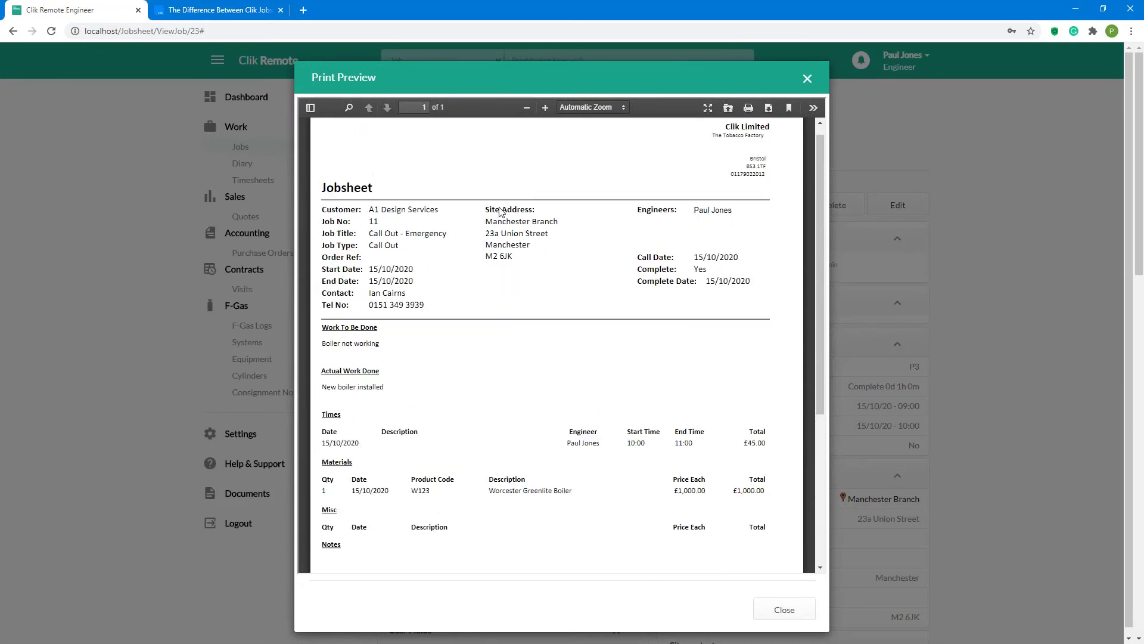
pyautogui.click(768, 110)
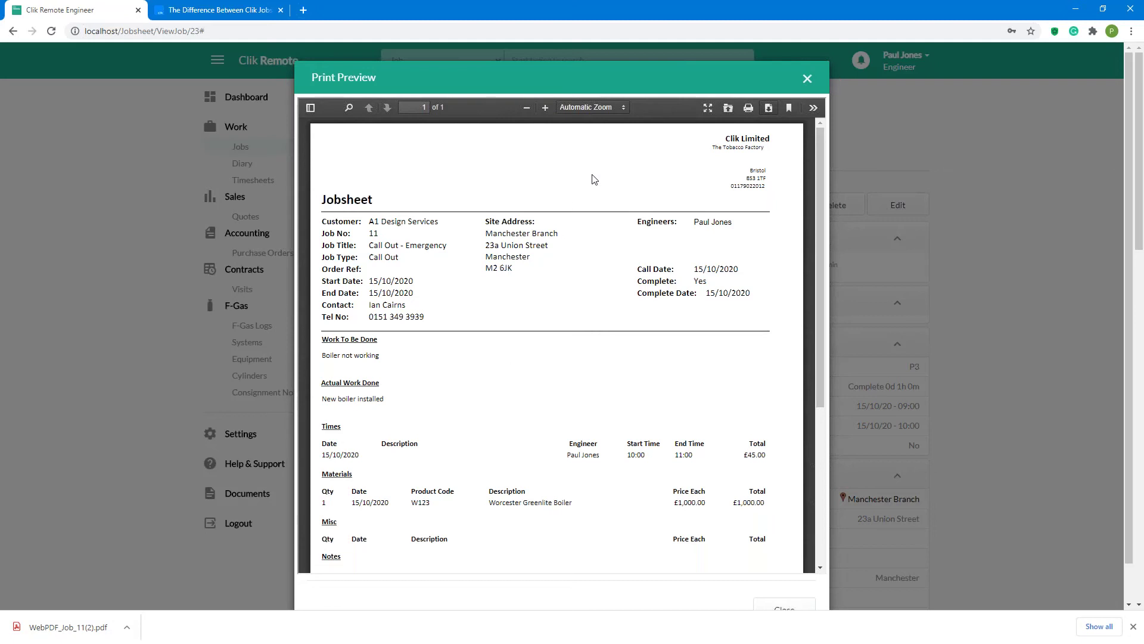
pyautogui.click(807, 79)
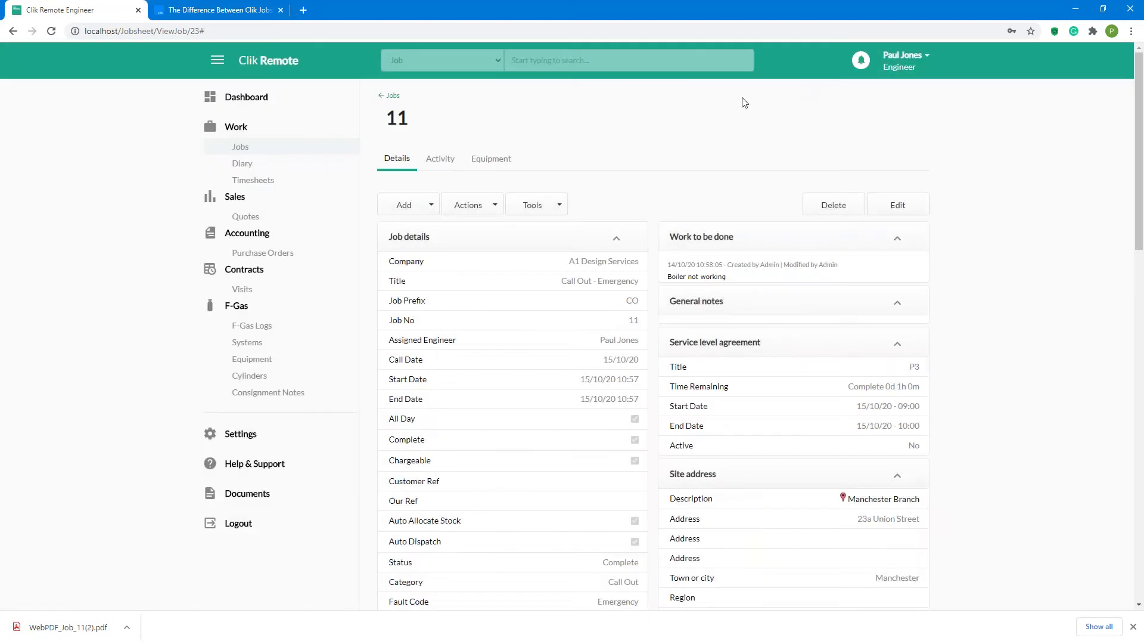
# Step: Check which tools are available for job 11 and view its purchase order activity
pyautogui.click(556, 203)
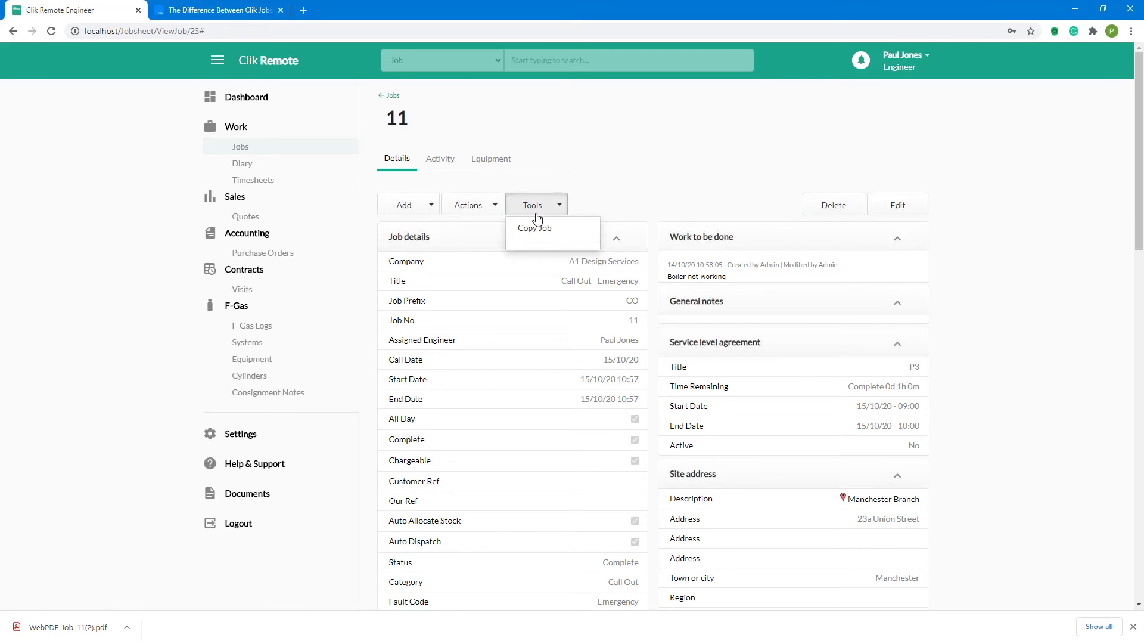
pyautogui.click(553, 140)
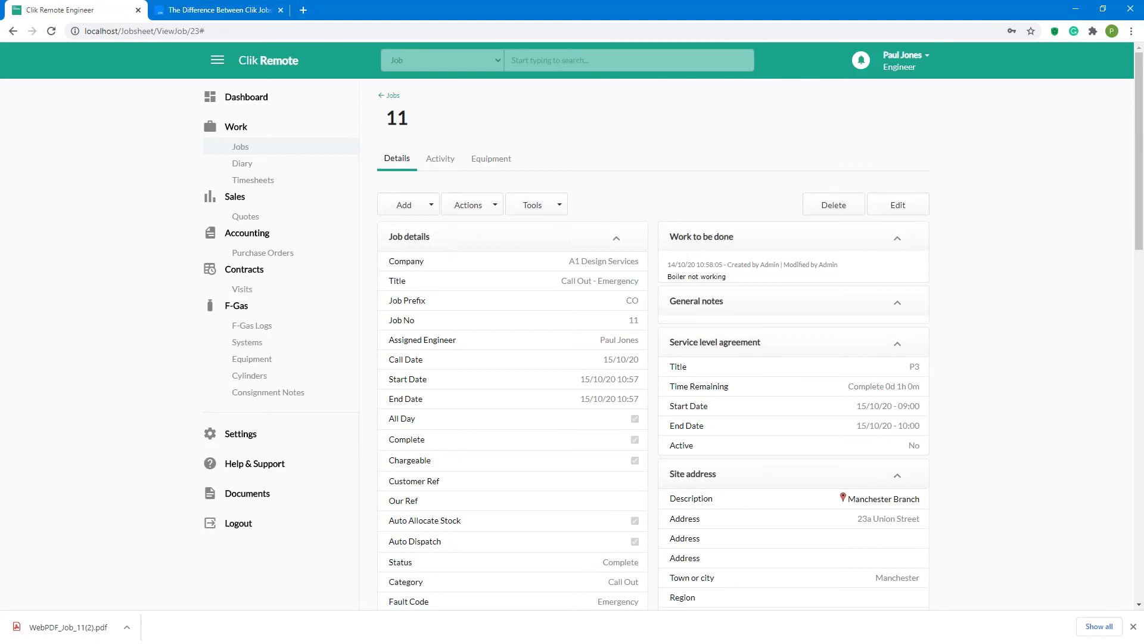
pyautogui.click(435, 170)
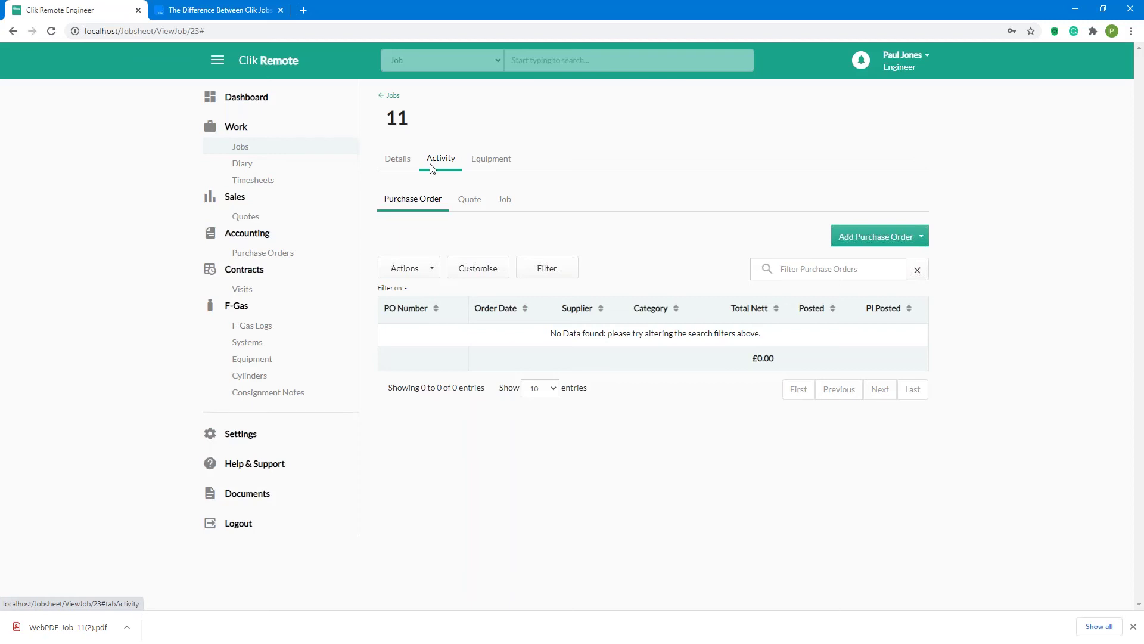
# Step: Open job 18 from the Jobs list, add a new blank quote to its activity, and dismiss the quote creation message
pyautogui.click(240, 148)
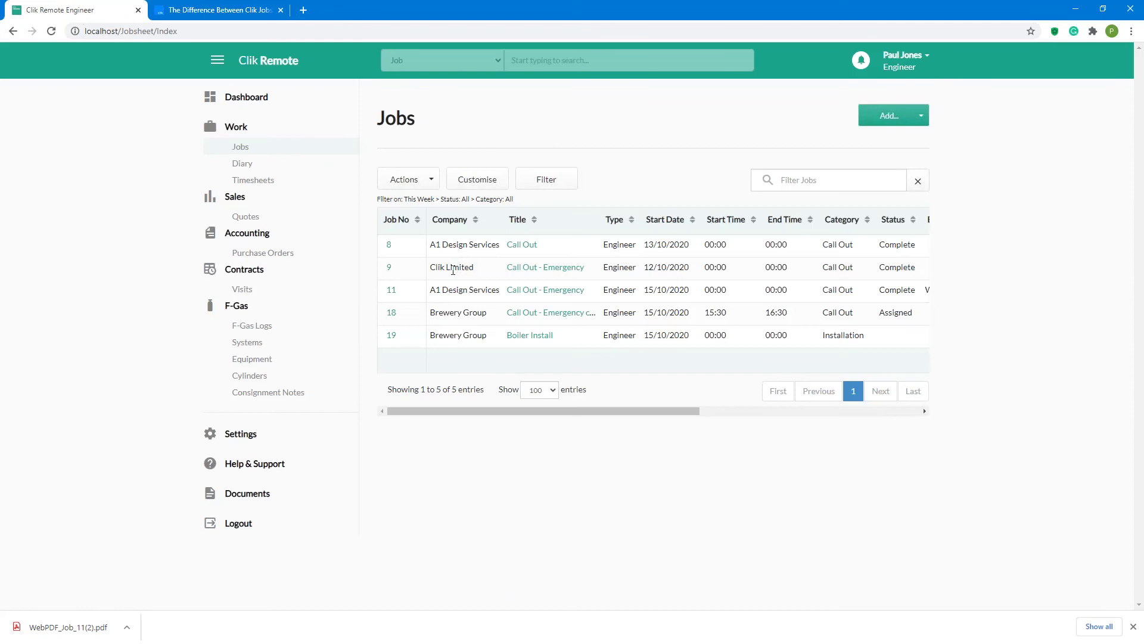
pyautogui.click(390, 314)
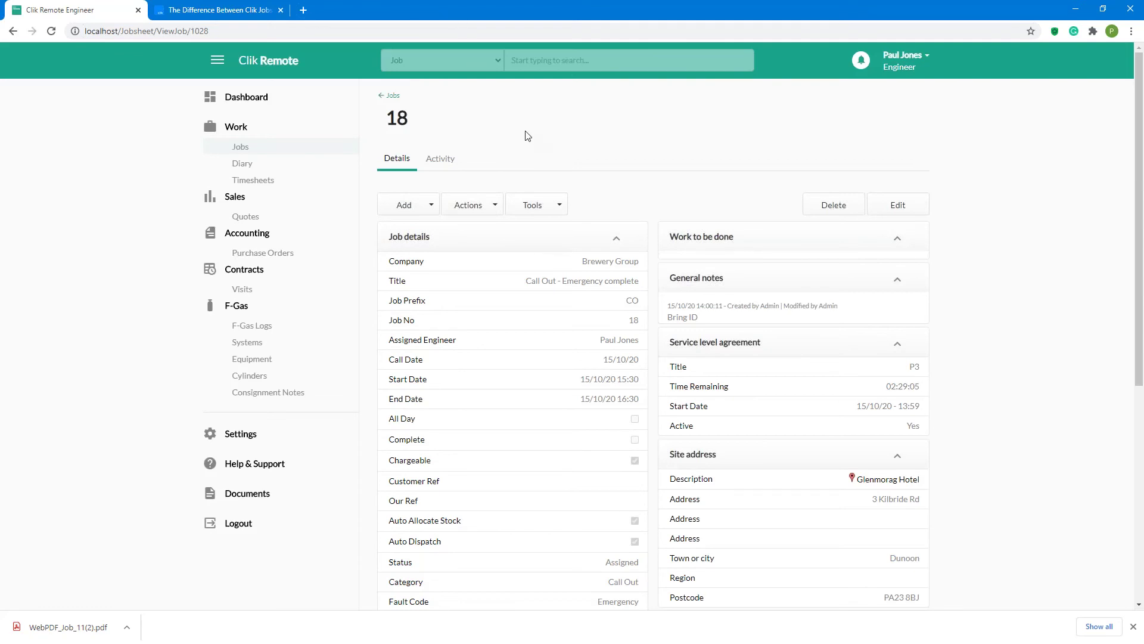
pyautogui.click(440, 161)
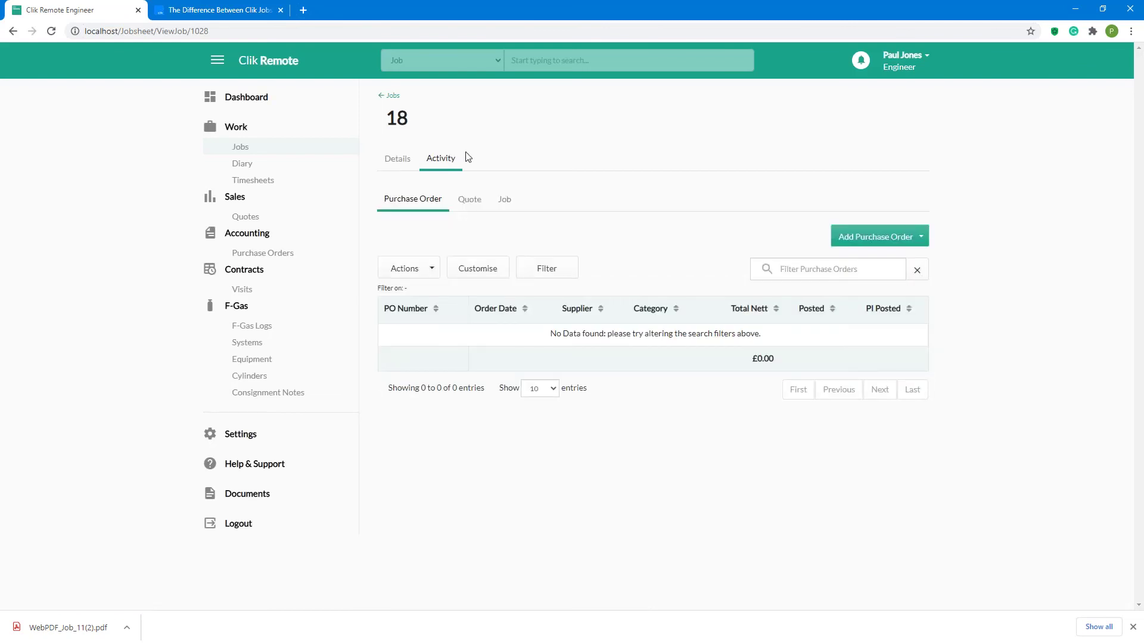
pyautogui.click(471, 201)
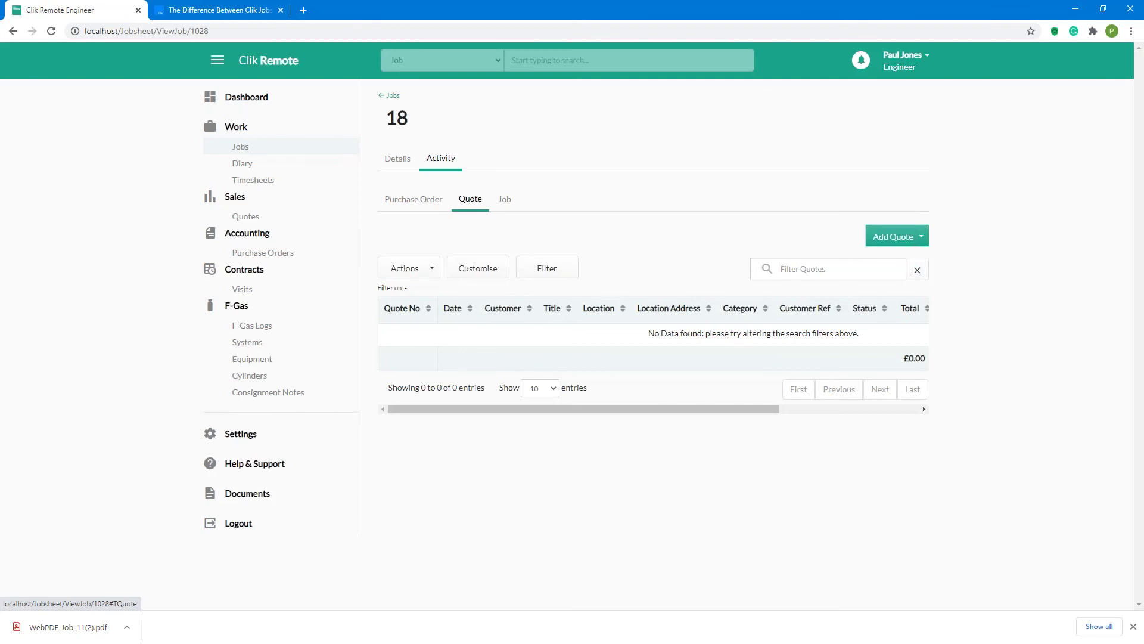
pyautogui.click(889, 237)
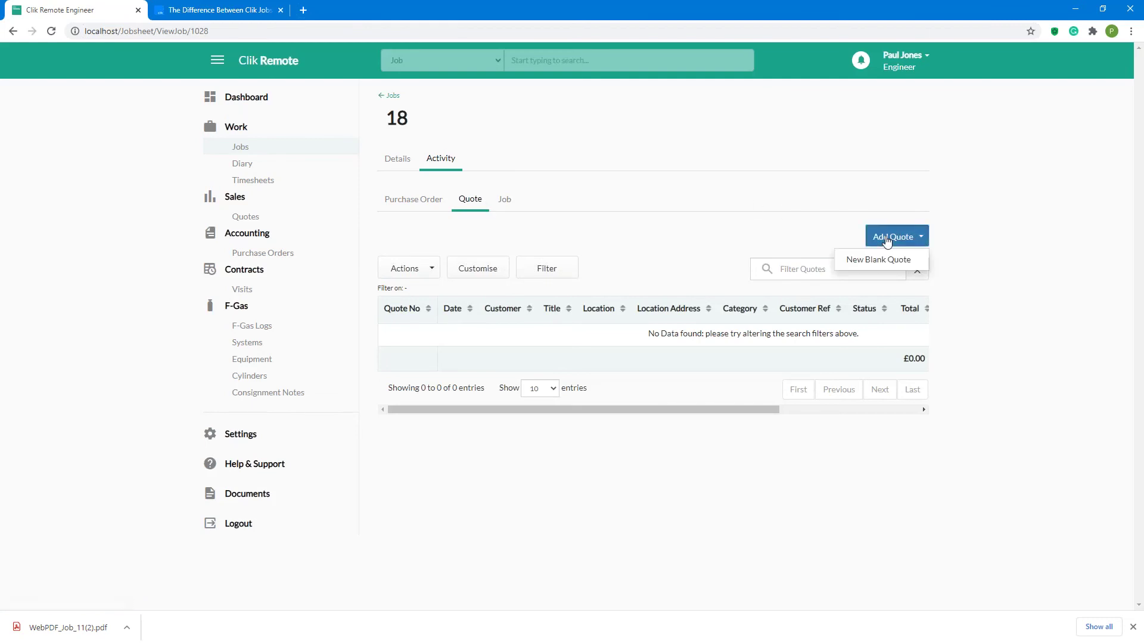
pyautogui.click(882, 260)
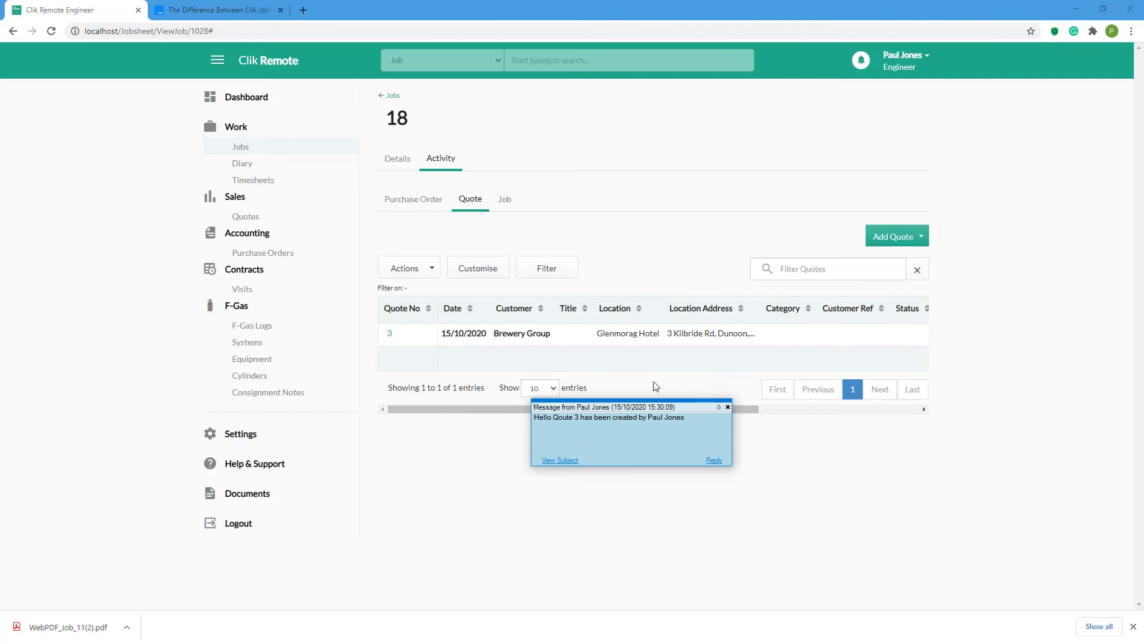
pyautogui.click(727, 408)
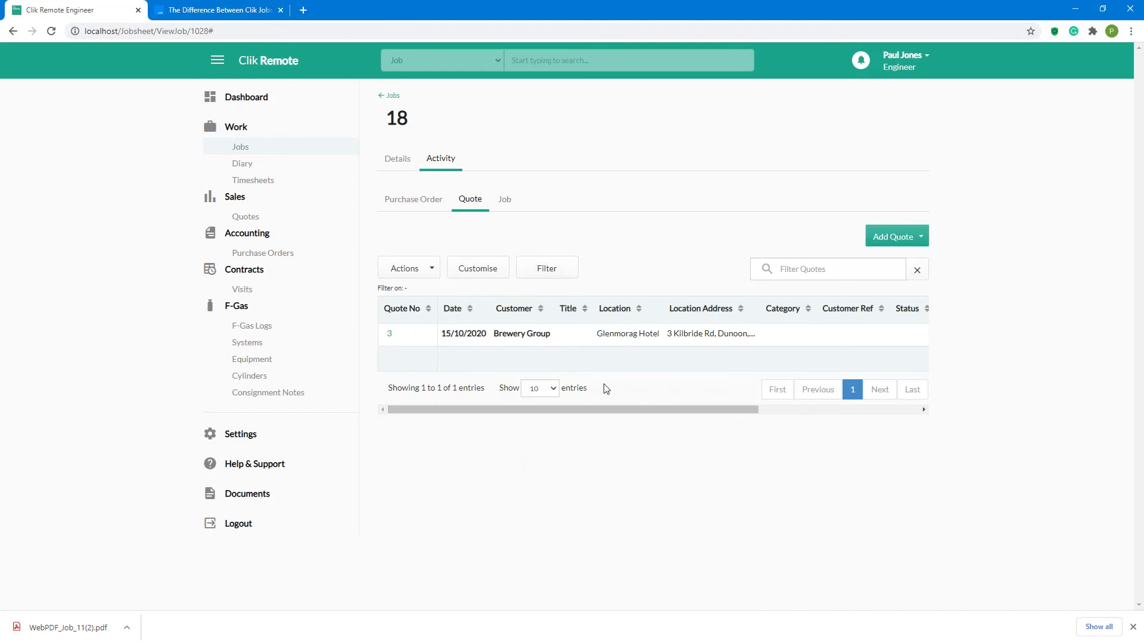
# Step: Open the new quote and add the Worcester Greenlite Boiler from the Boilers category as a material, saving it
pyautogui.click(389, 334)
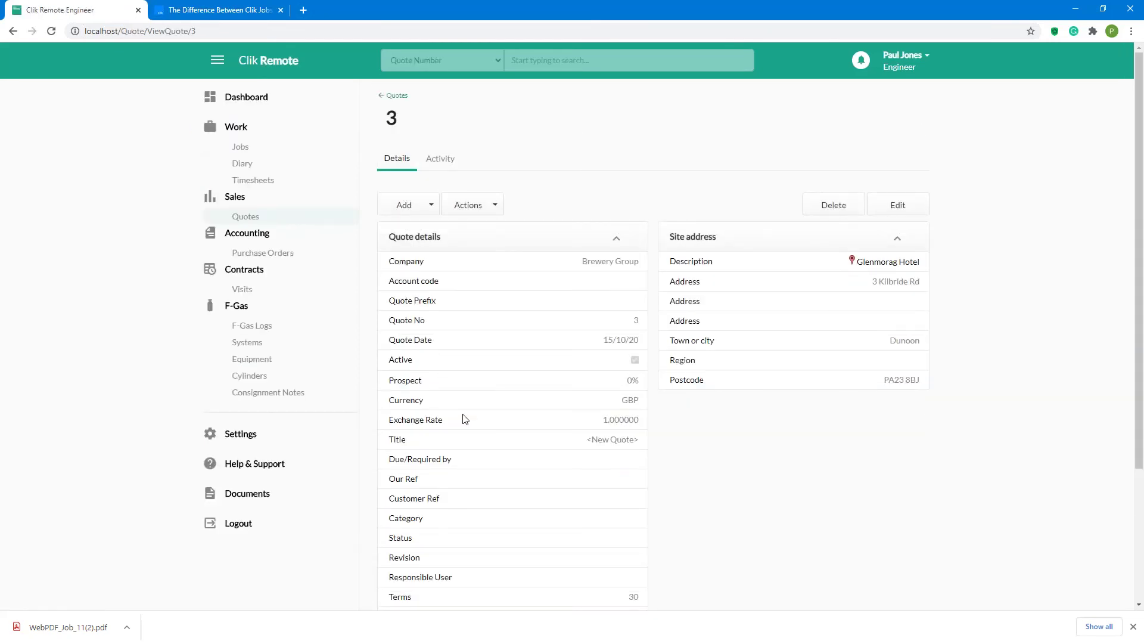
pyautogui.click(394, 205)
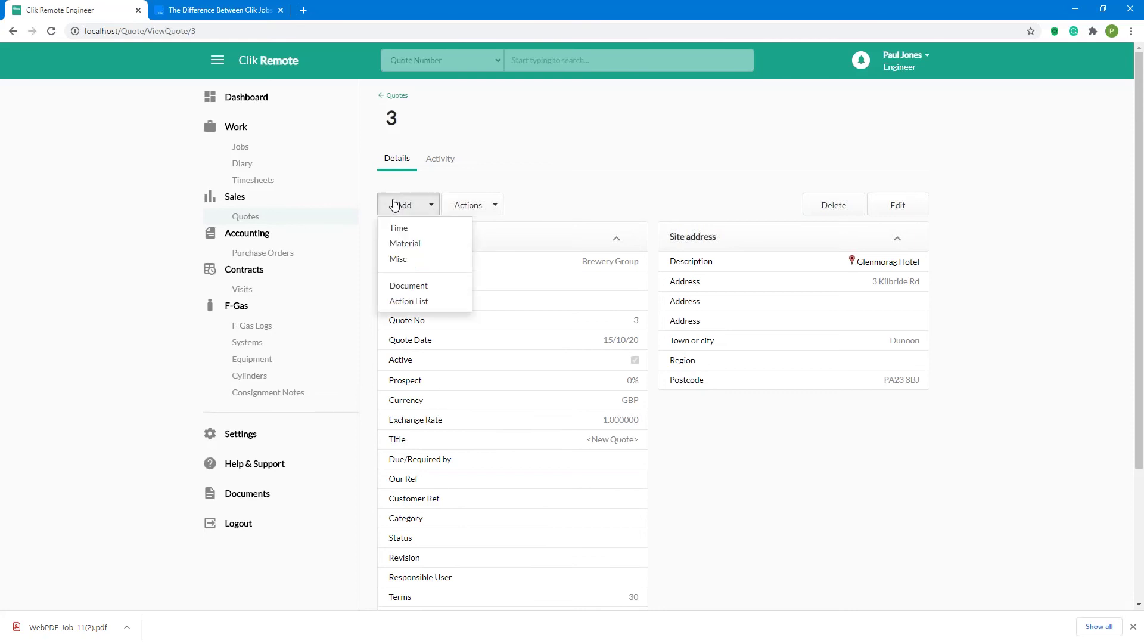
pyautogui.click(398, 244)
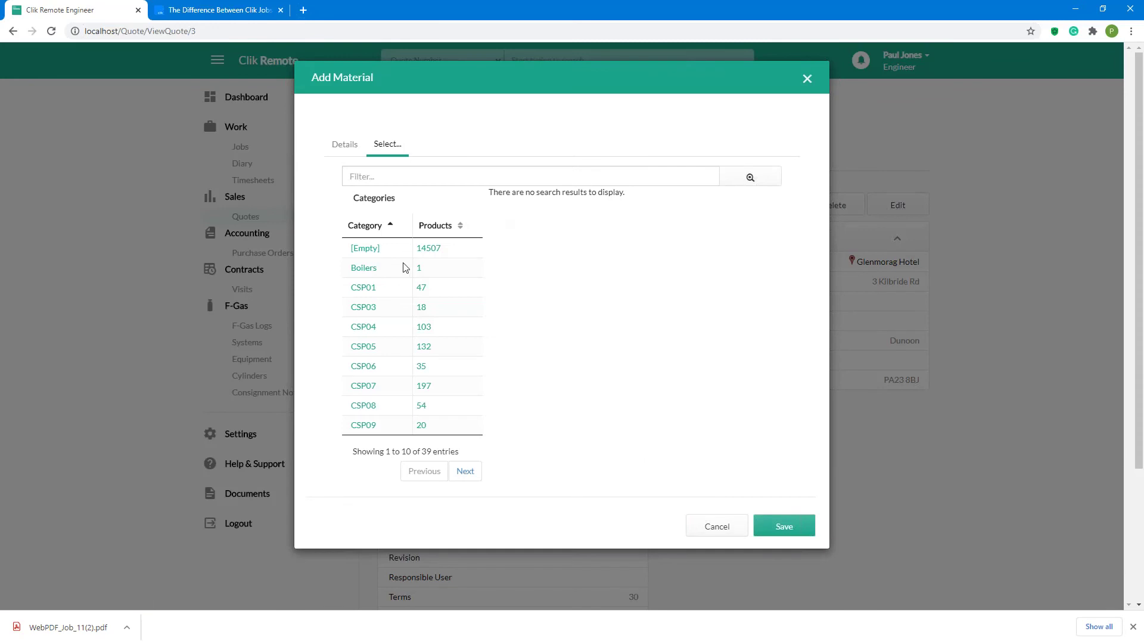
pyautogui.click(364, 267)
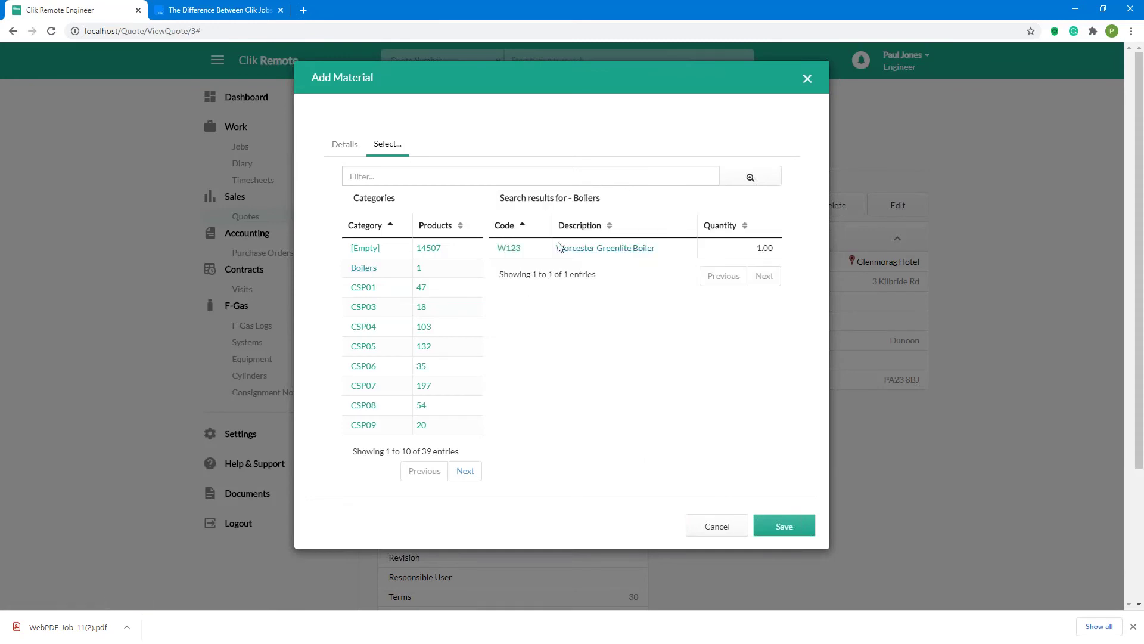
pyautogui.click(574, 249)
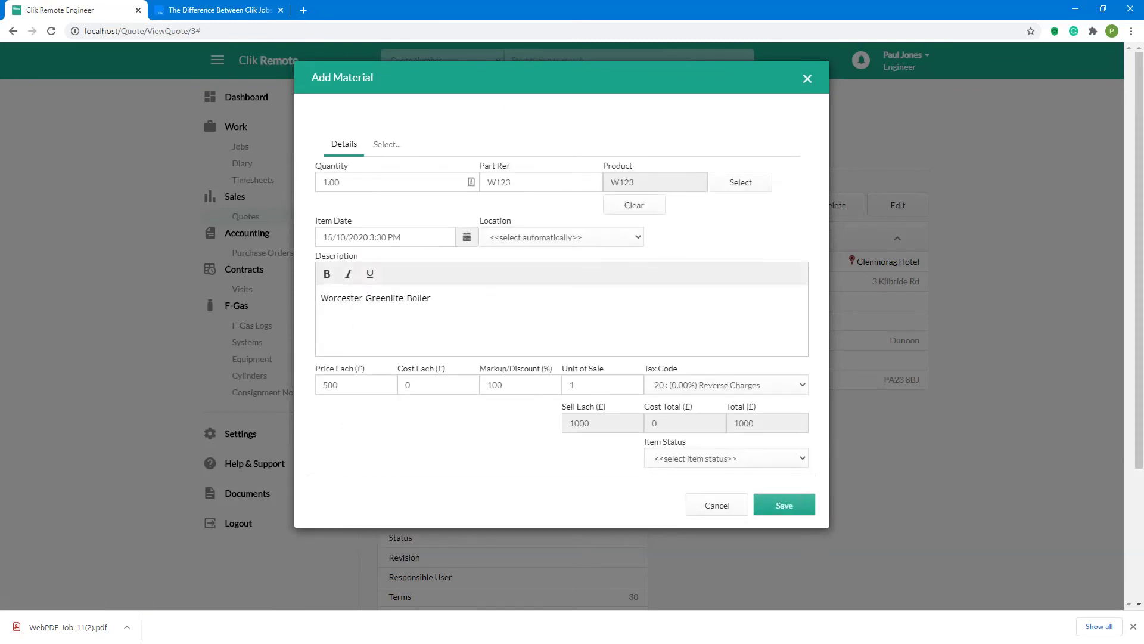
pyautogui.click(781, 505)
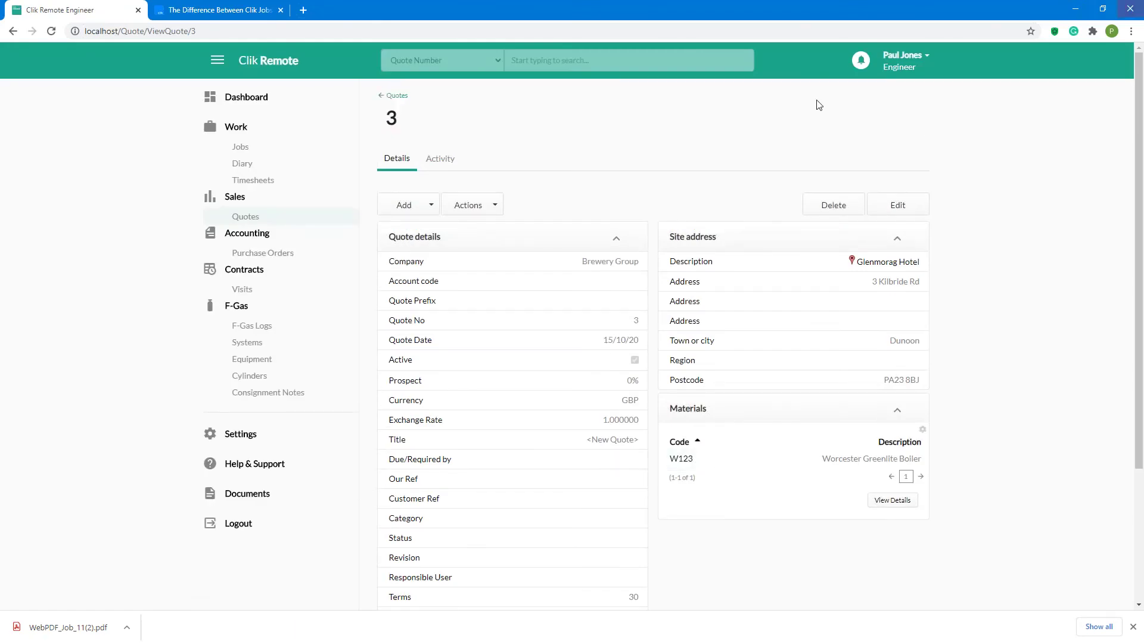
# Step: Check which actions are available for the quote and view its job and purchase order activity
pyautogui.click(467, 205)
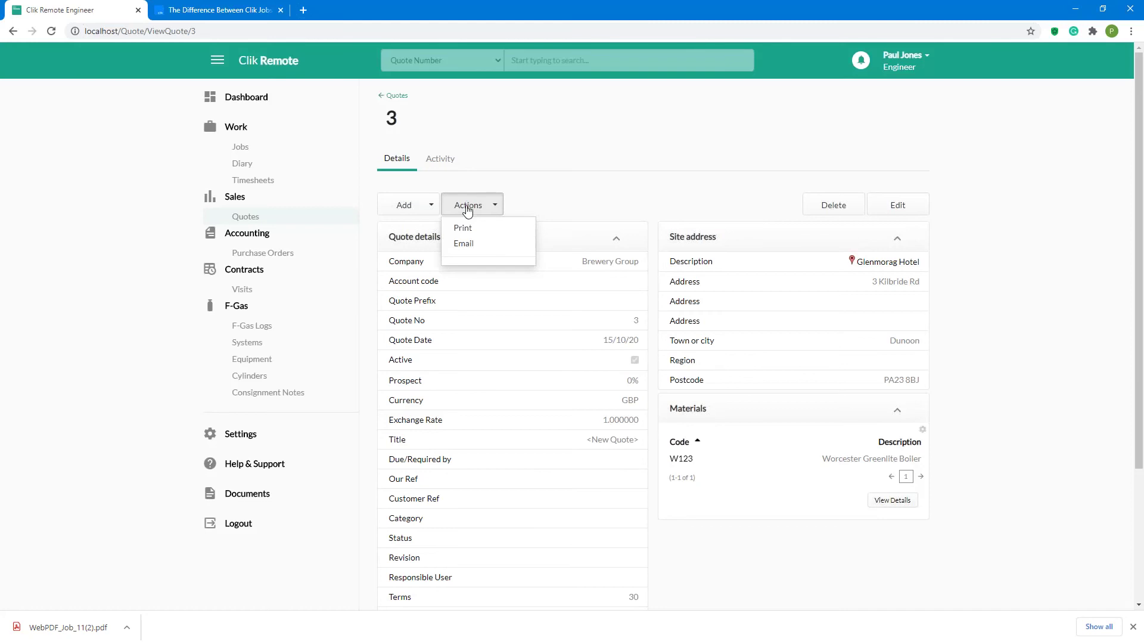
pyautogui.moveTo(469, 243)
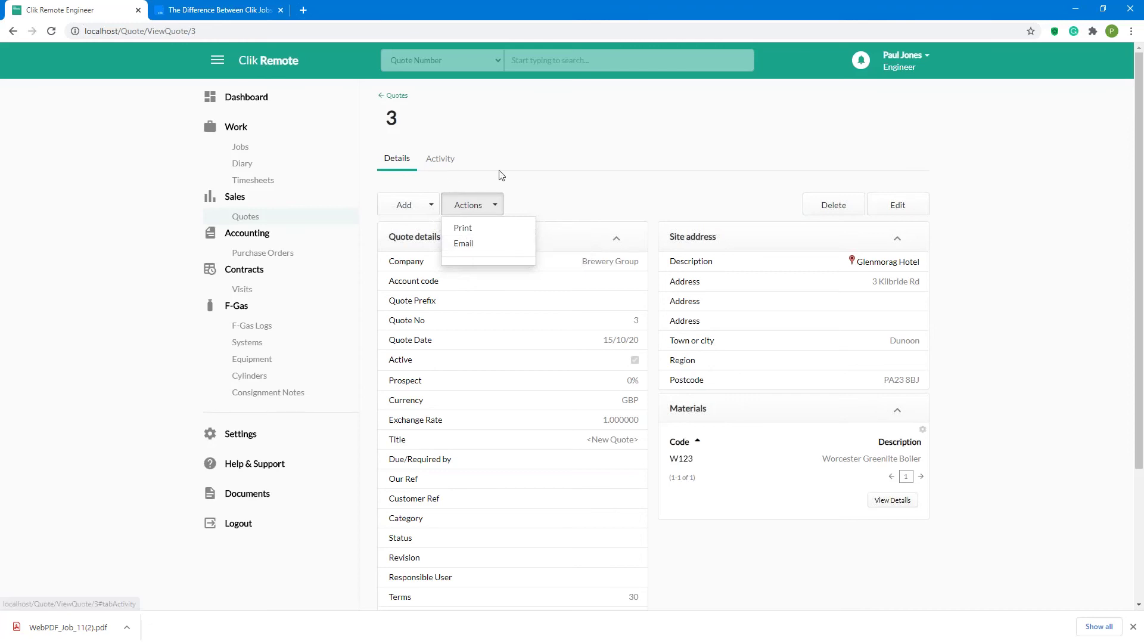
pyautogui.click(439, 159)
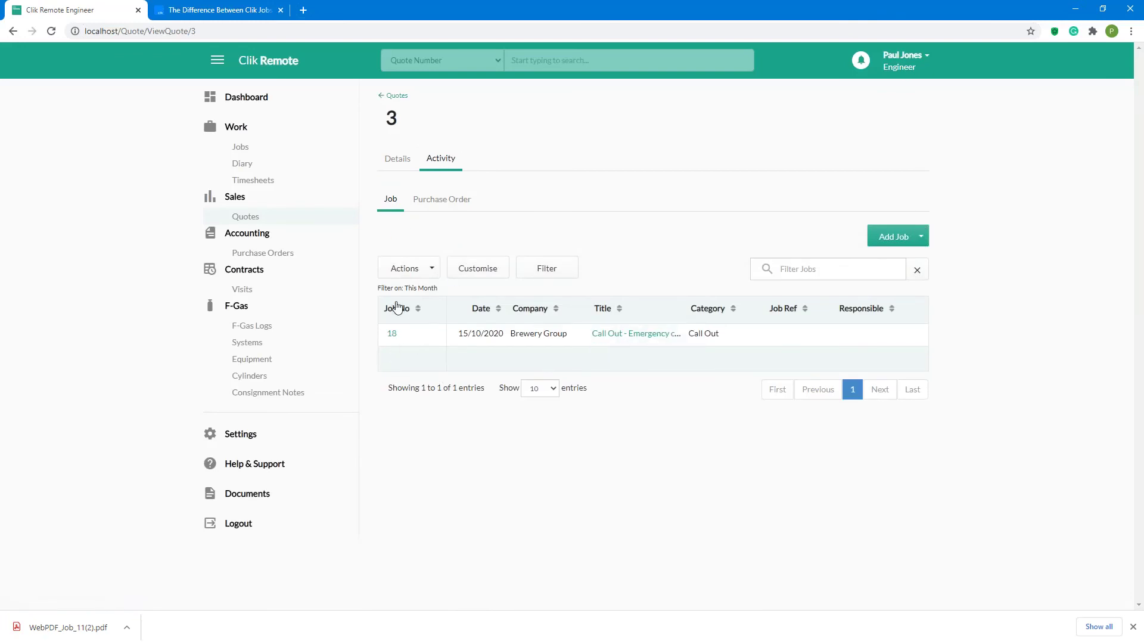
pyautogui.click(458, 209)
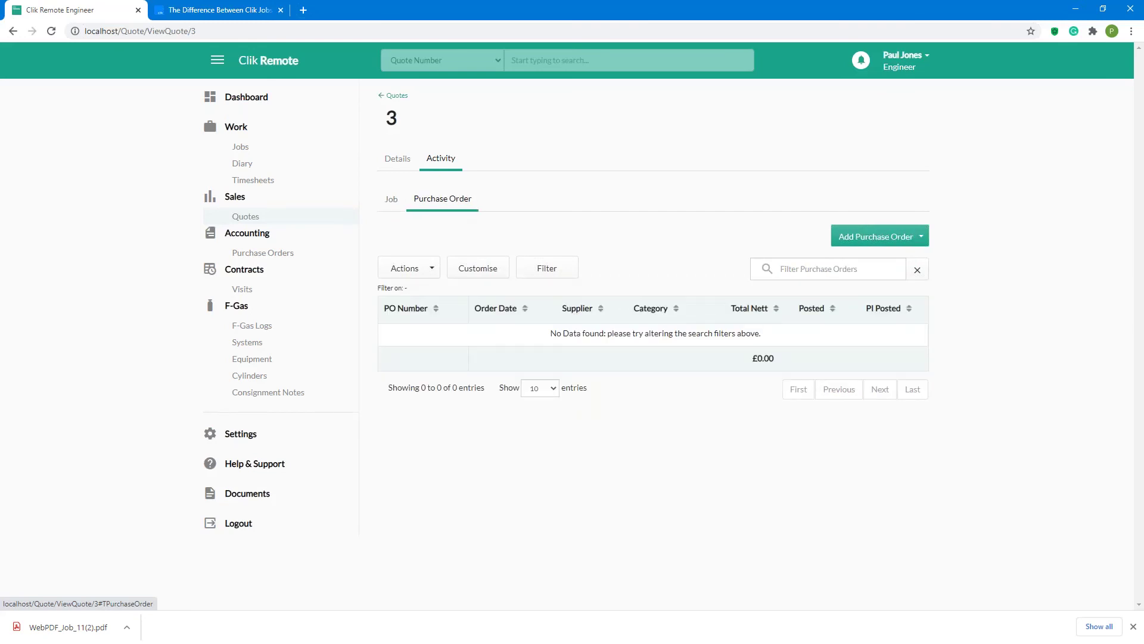
pyautogui.click(388, 201)
# Step: Open job 18 from the quote's activity and add a new blank purchase order to the job
pyautogui.click(392, 336)
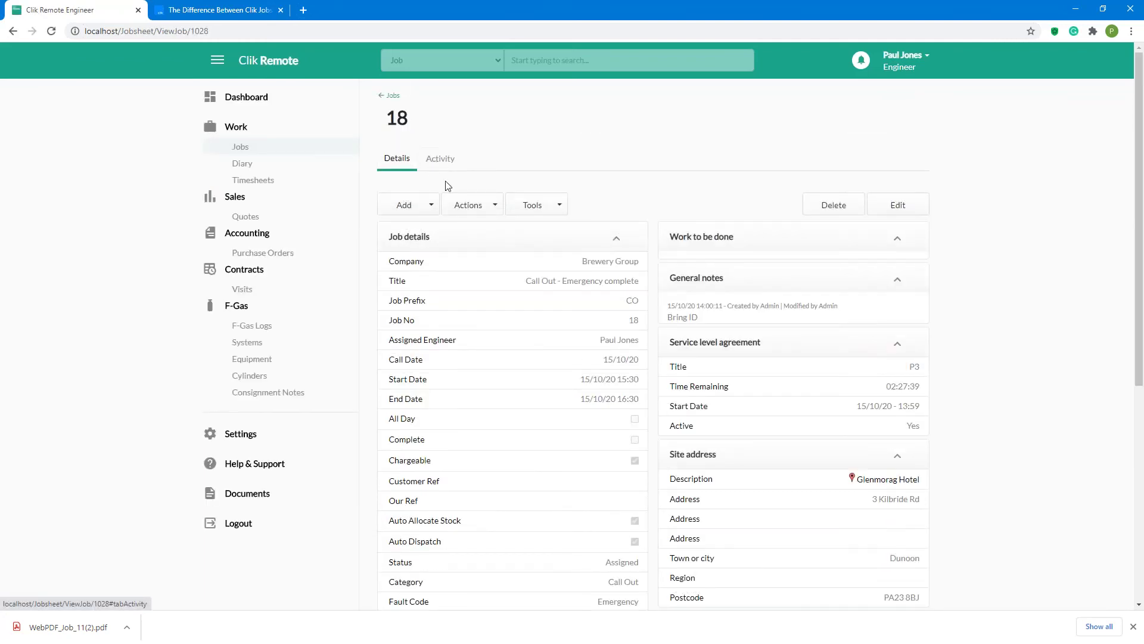
pyautogui.click(438, 164)
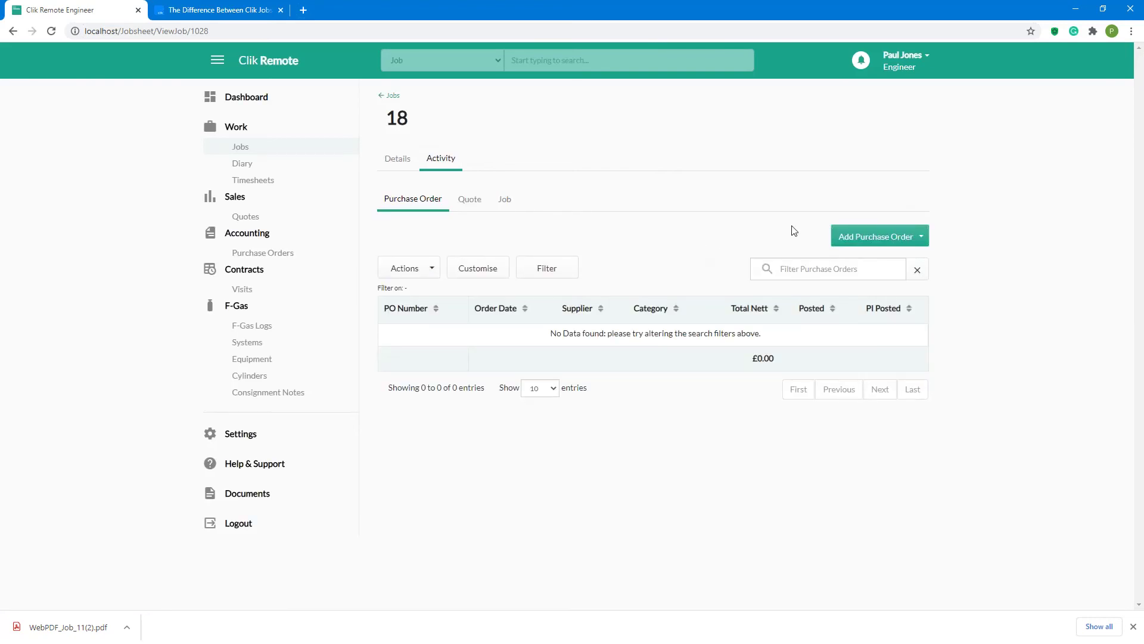
pyautogui.click(852, 242)
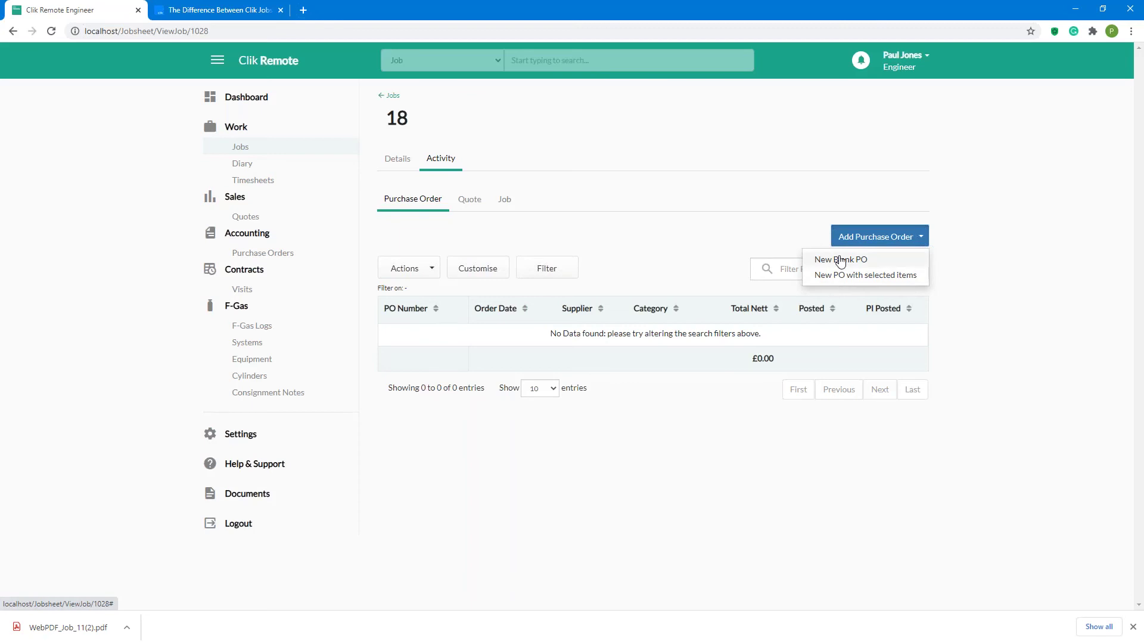
pyautogui.click(841, 260)
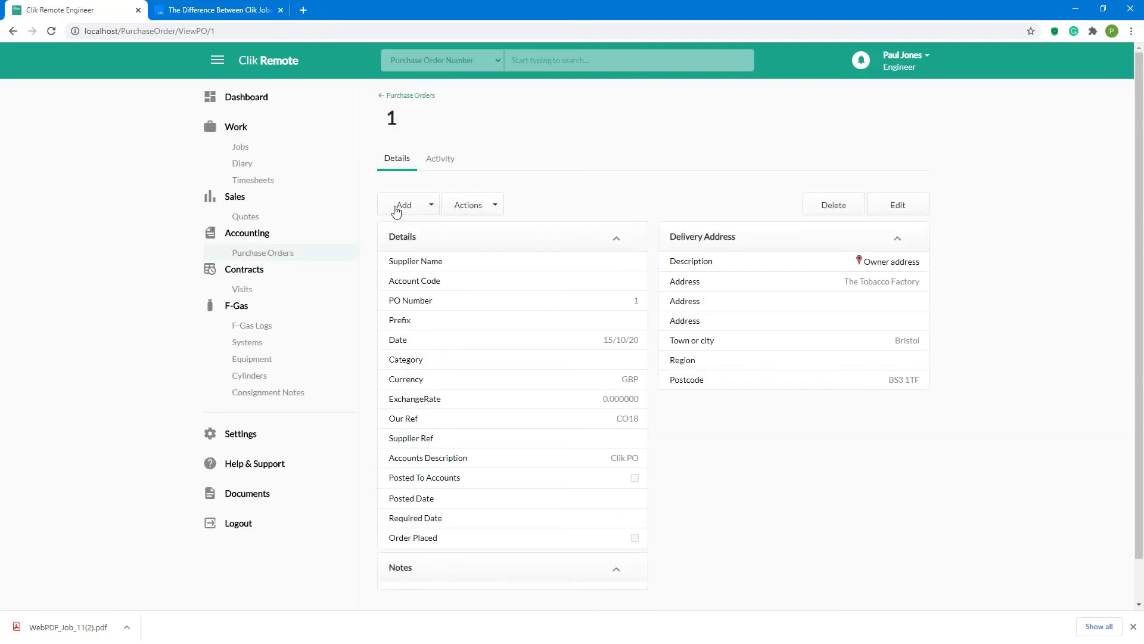
# Step: Add the Worcester Greenlite Boiler from the Boilers category as a material on the purchase order and save it
pyautogui.click(396, 210)
pyautogui.click(404, 229)
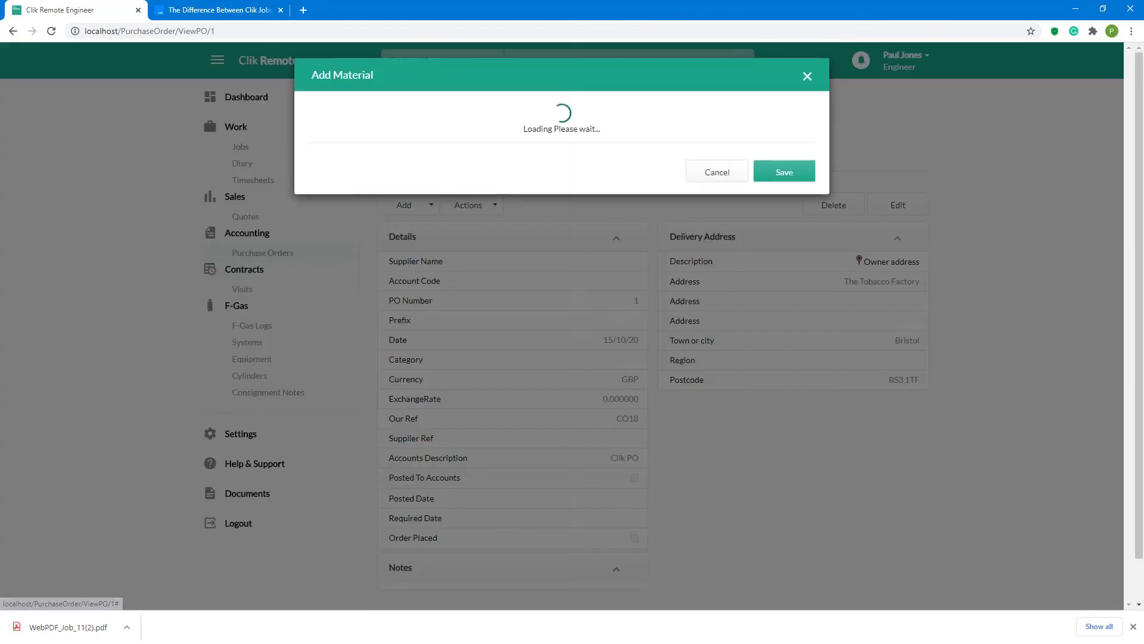
pyautogui.click(382, 146)
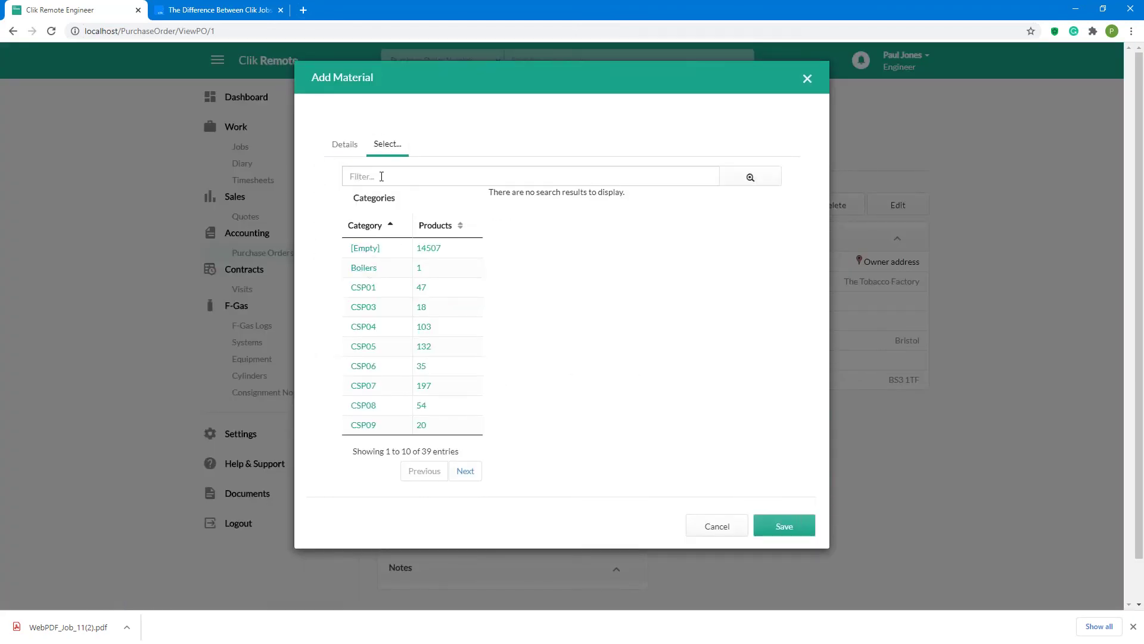
pyautogui.click(365, 267)
pyautogui.click(612, 249)
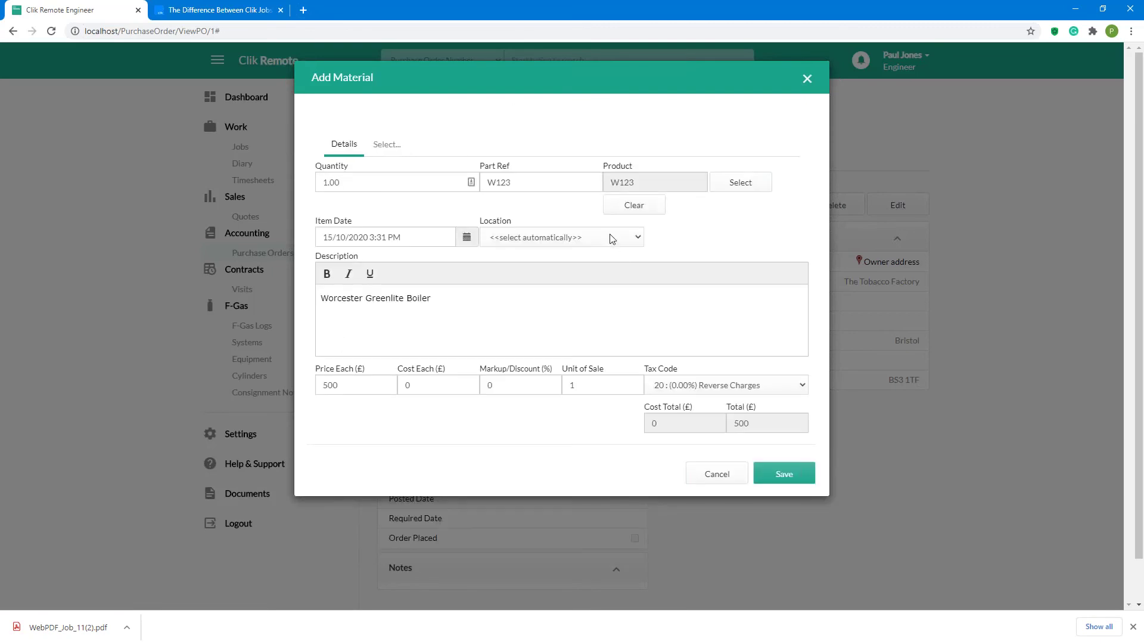
pyautogui.click(799, 468)
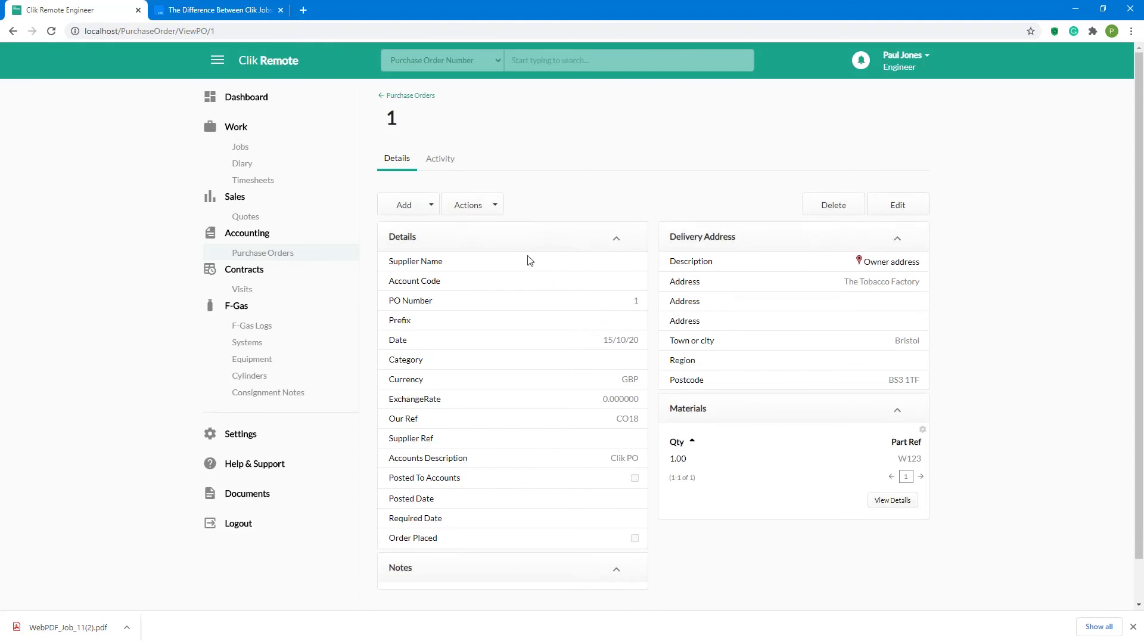
# Step: Edit the purchase order to use ABS Garages Ltd as the supplier and save it
pyautogui.click(882, 209)
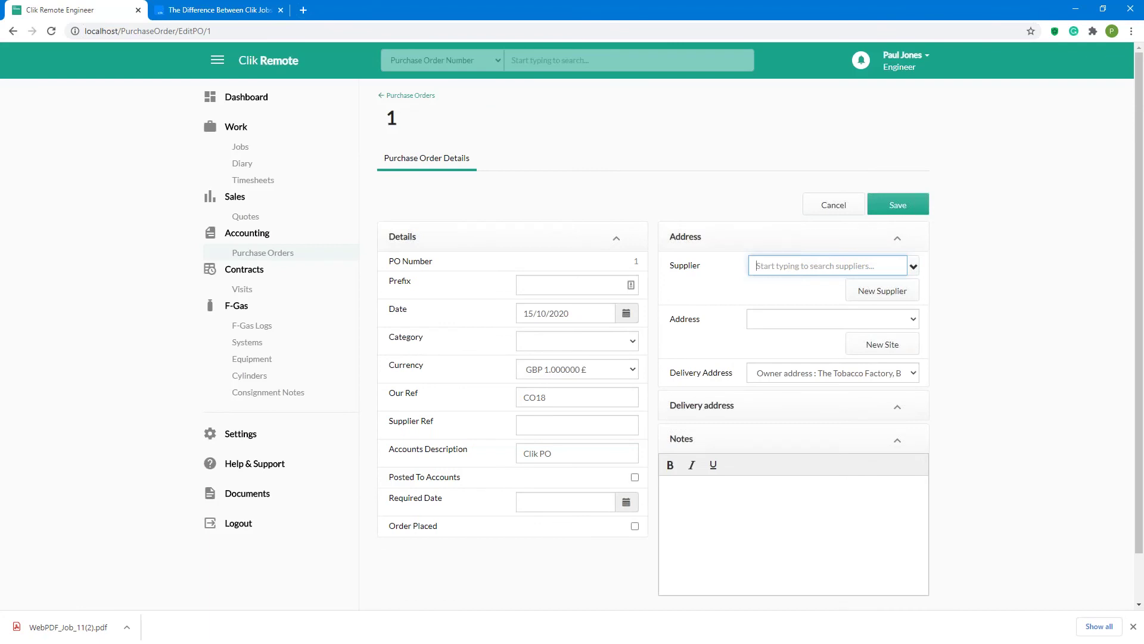
pyautogui.write('a')
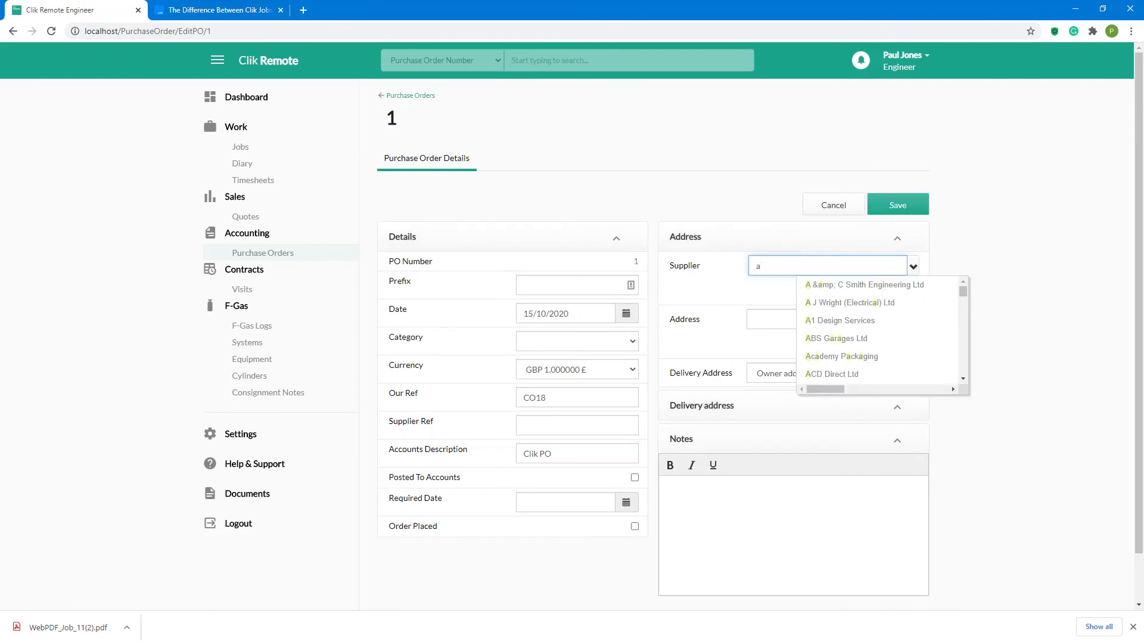
pyautogui.click(846, 340)
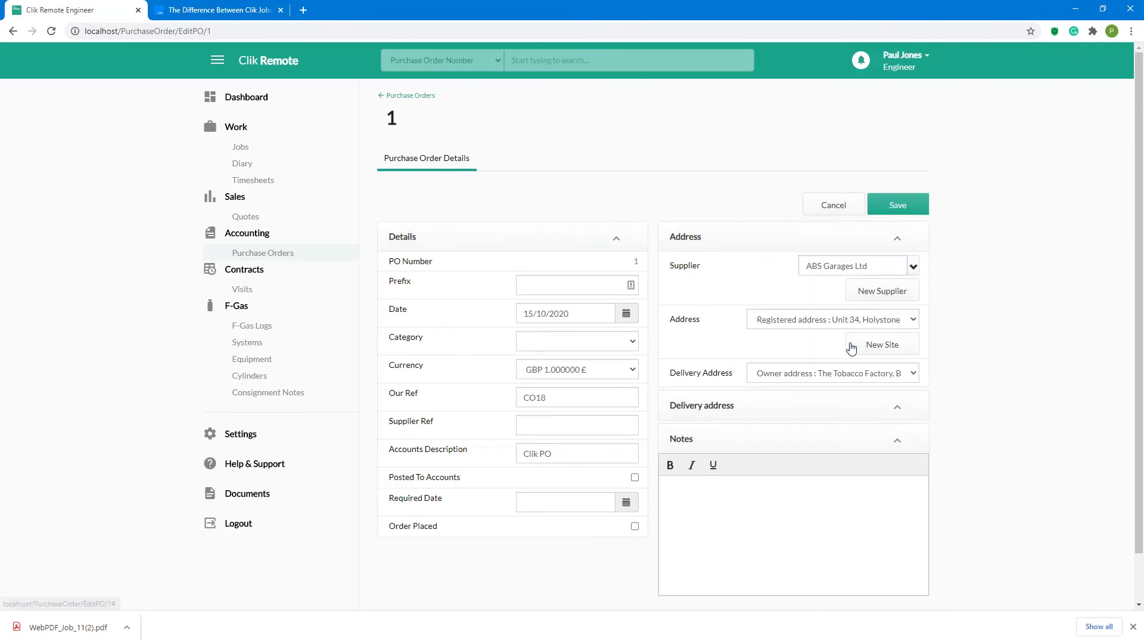
pyautogui.click(900, 202)
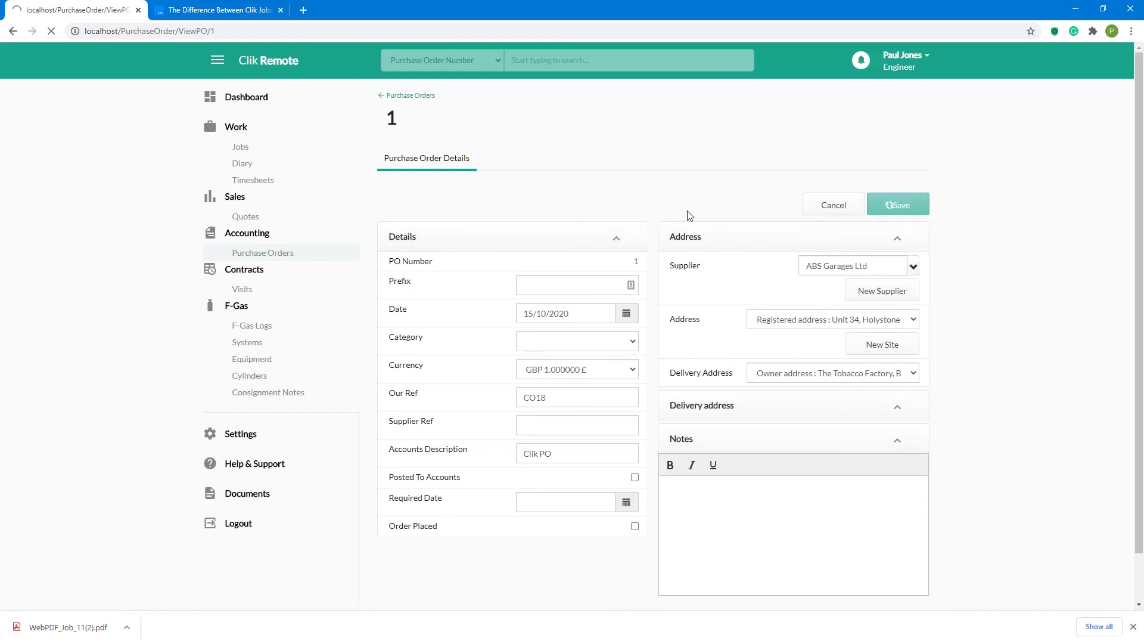
# Step: Check which actions are available for the purchase order and go back to the Jobs list
pyautogui.click(465, 209)
pyautogui.moveTo(461, 243)
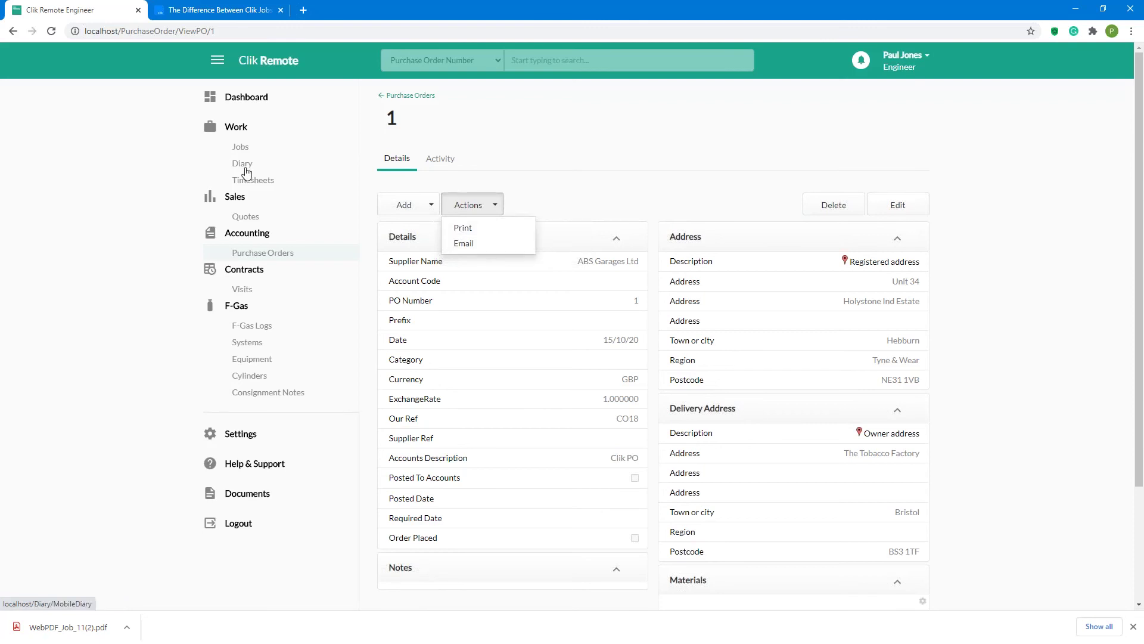
pyautogui.click(241, 151)
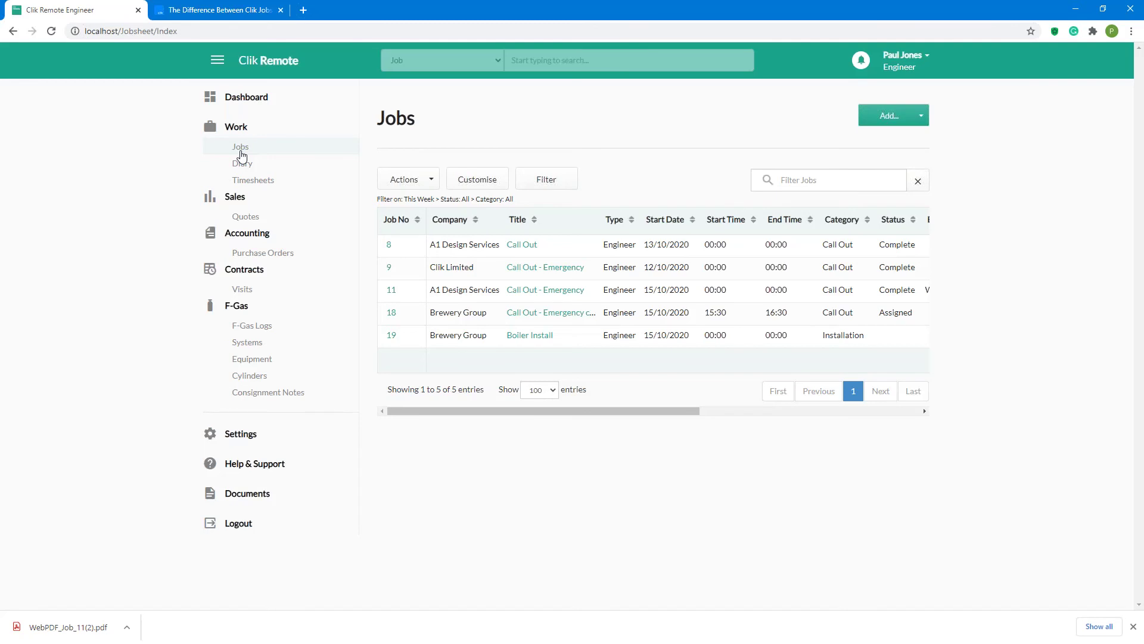
# Step: View the Diary's new appointment form without saving it, and open job 18 from its calendar entry
pyautogui.click(242, 166)
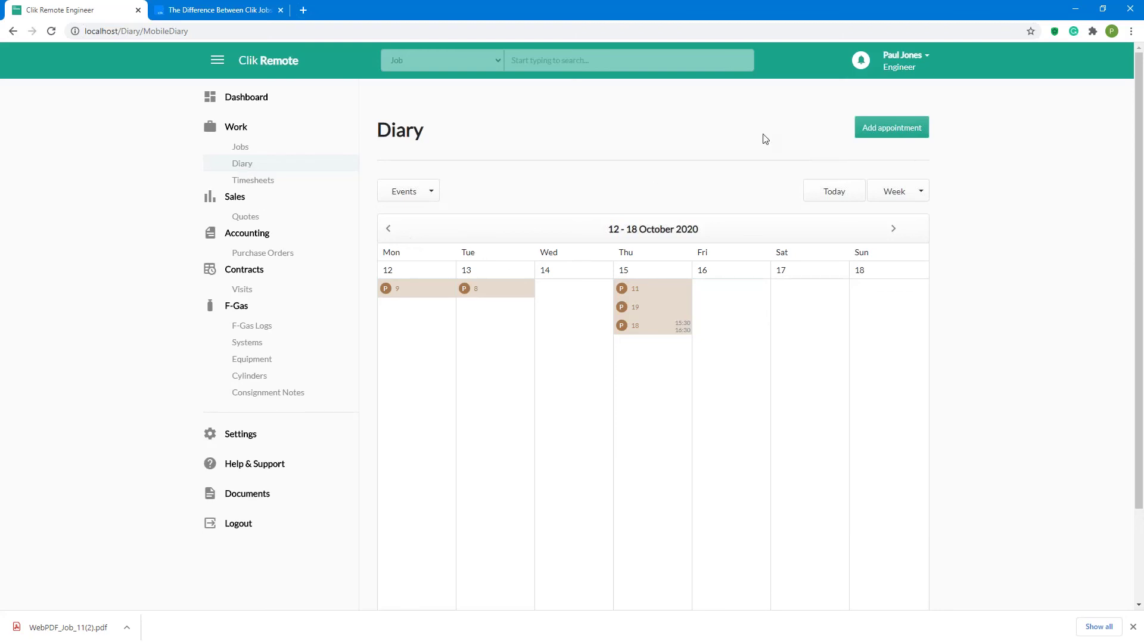
pyautogui.click(875, 141)
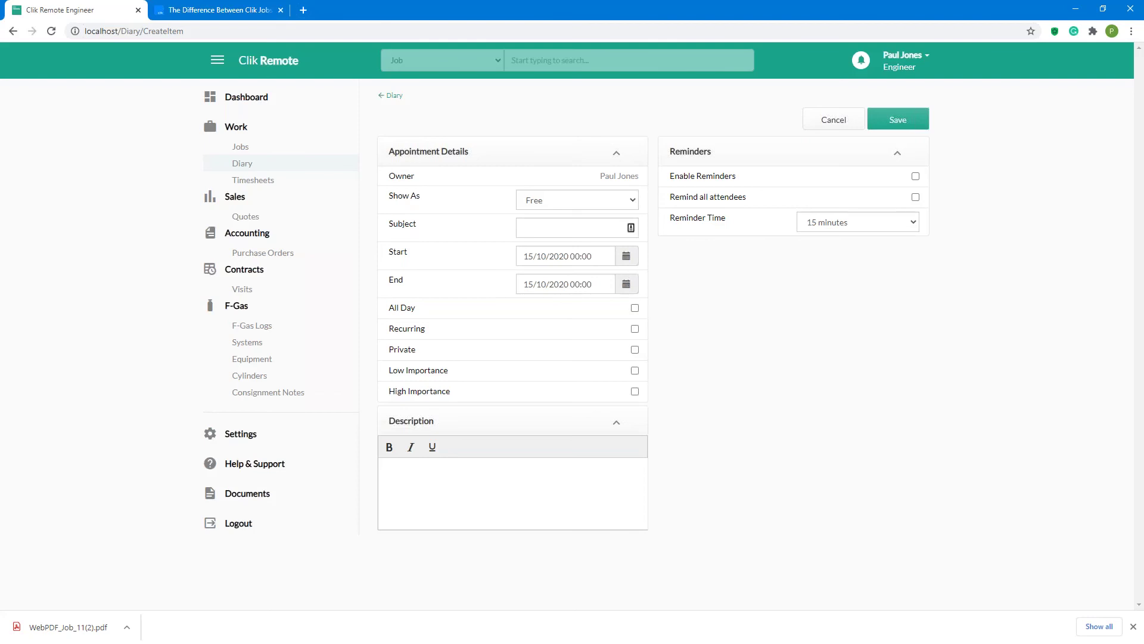
pyautogui.click(833, 120)
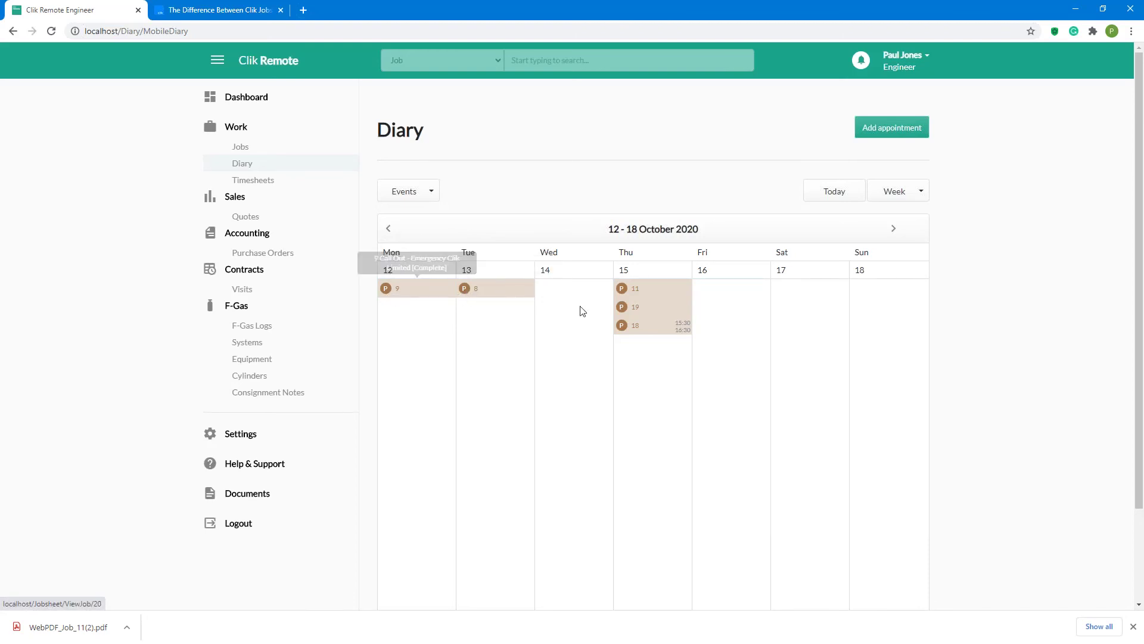
pyautogui.click(637, 328)
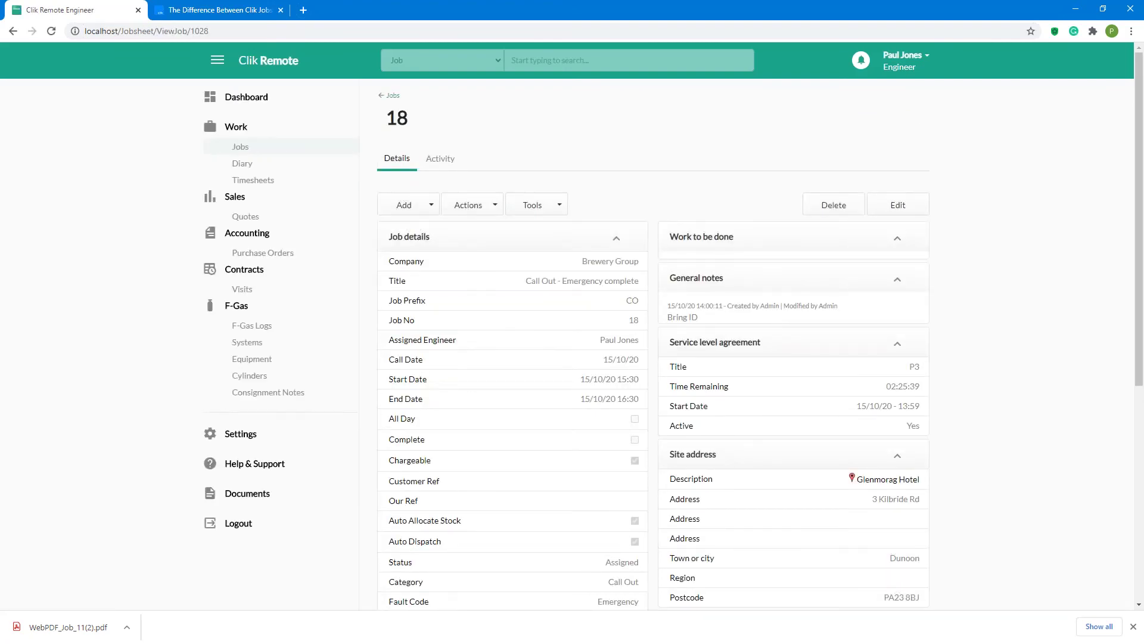
# Step: Return to the Diary and include Diary, Holiday, Call Back and Contract Engineers events alongside Engineer Planning
pyautogui.click(241, 165)
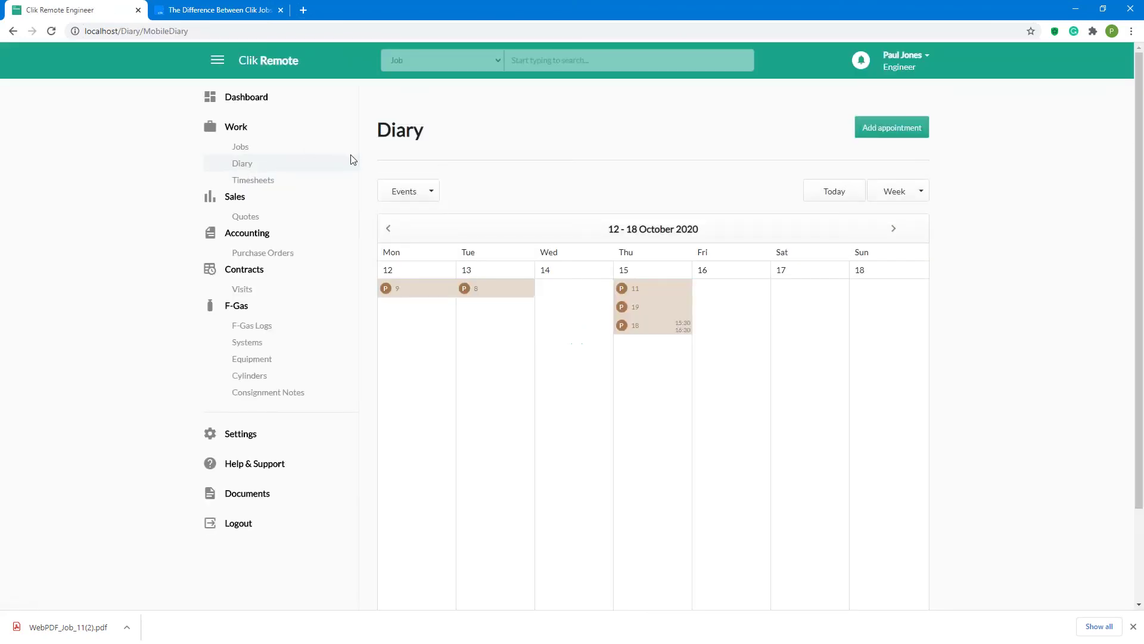
pyautogui.click(411, 196)
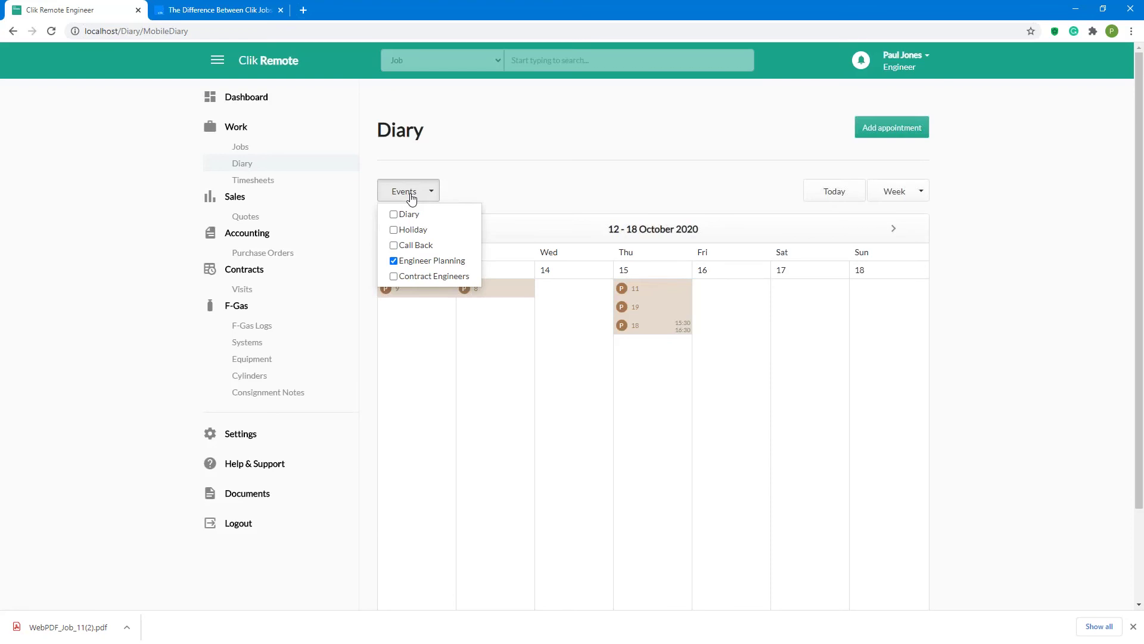
pyautogui.click(395, 215)
pyautogui.click(394, 230)
pyautogui.click(394, 245)
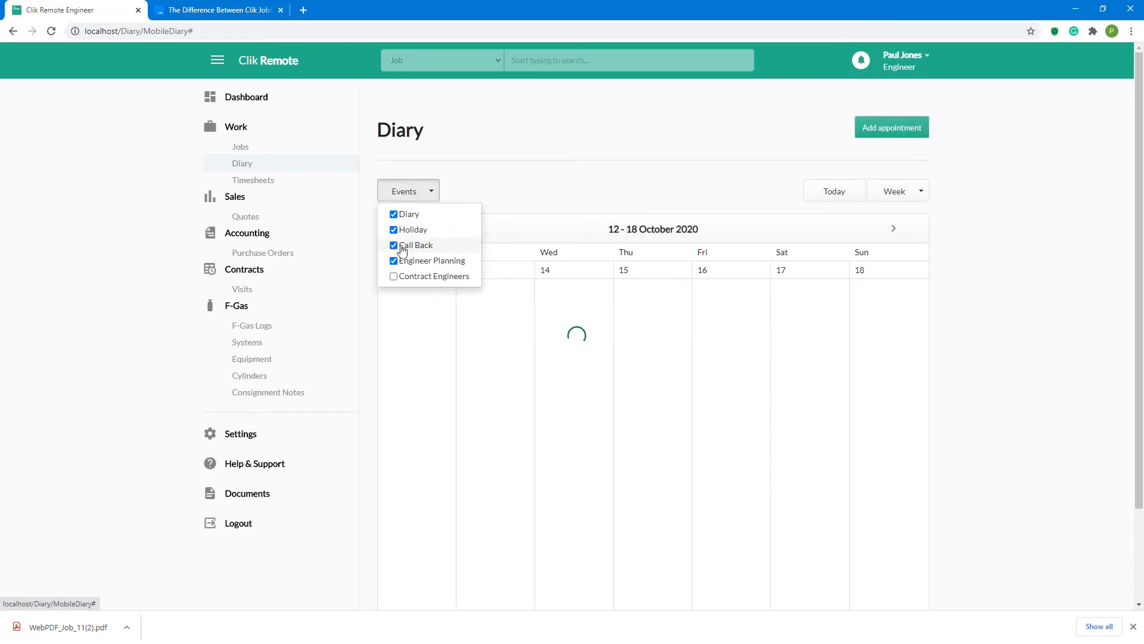
pyautogui.click(403, 278)
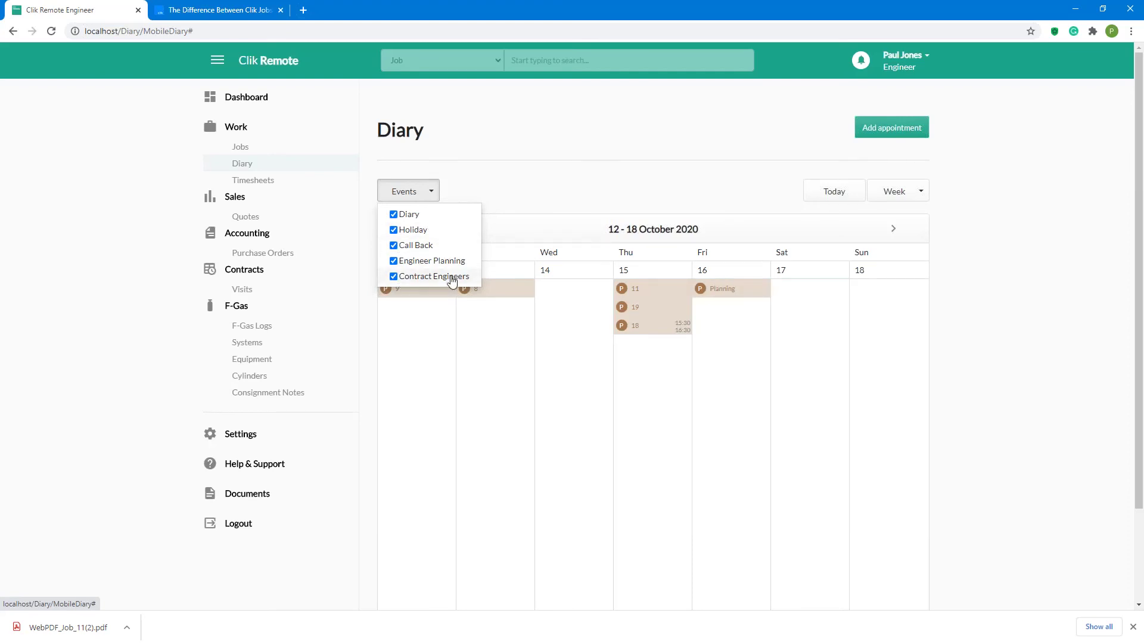
pyautogui.click(527, 419)
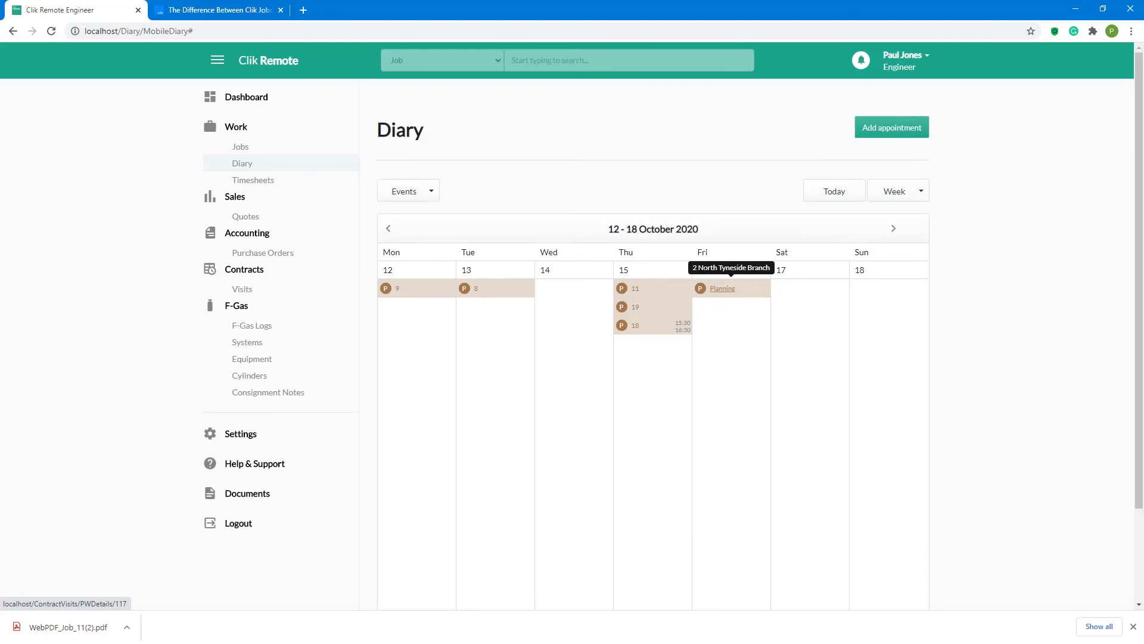
pyautogui.click(411, 190)
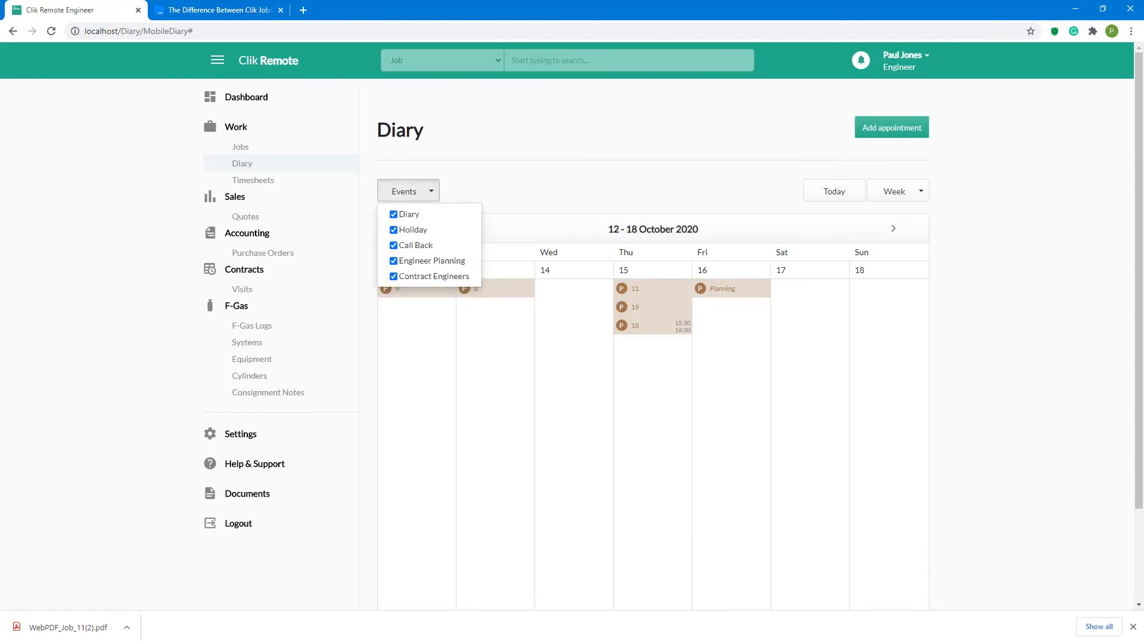
pyautogui.click(334, 187)
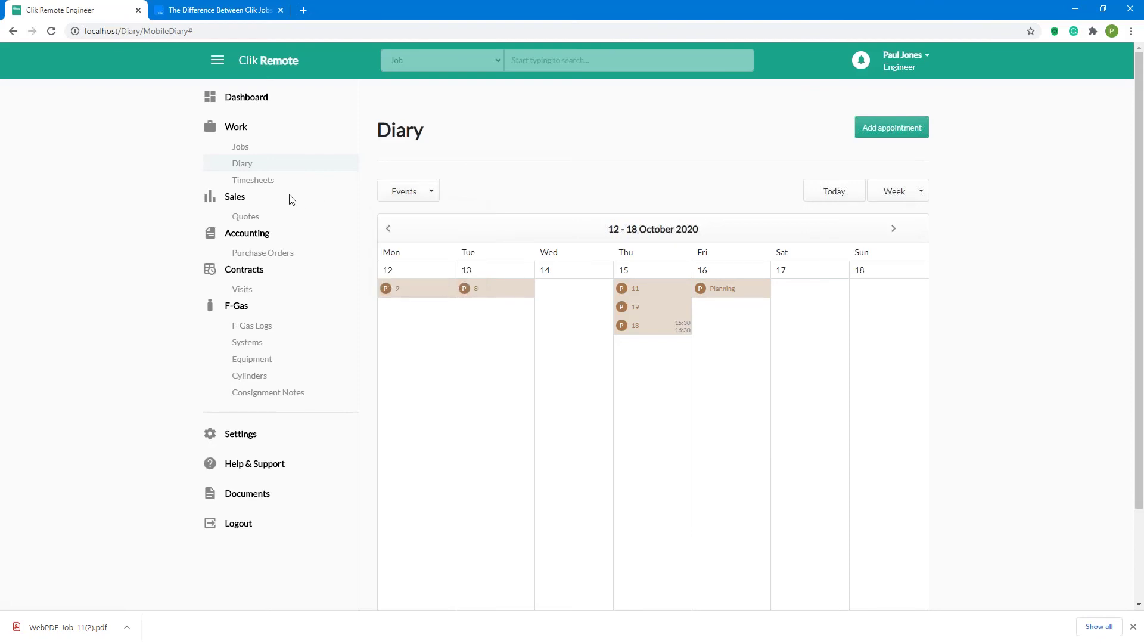
# Step: Open the Timesheets and examine each day's activities and times for the week of 12 - 16 October 2020
pyautogui.click(241, 182)
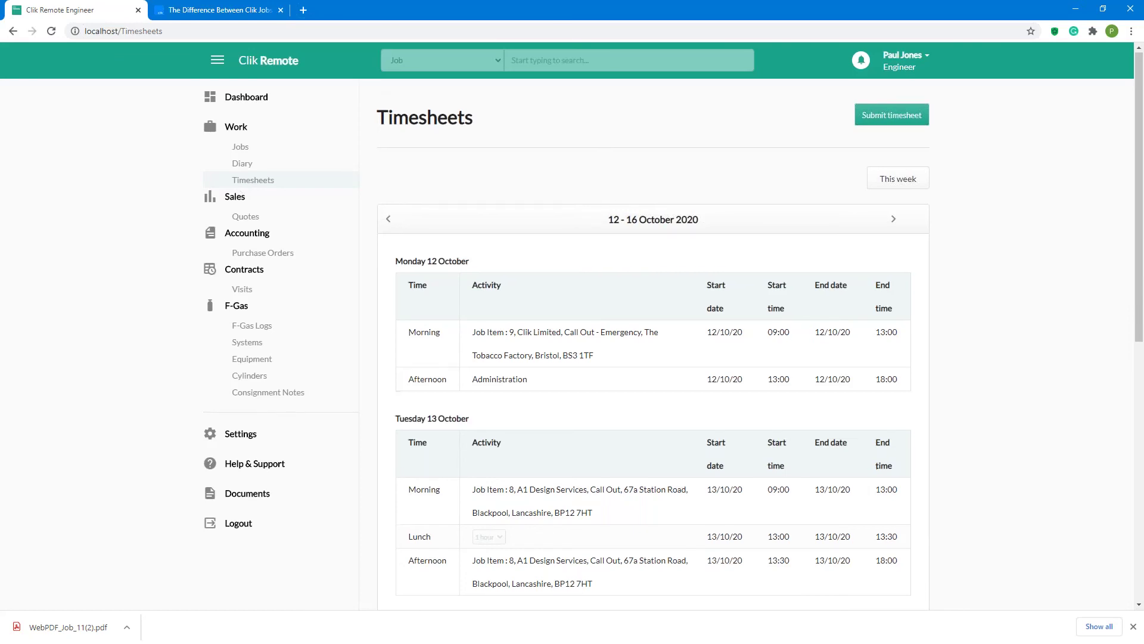
pyautogui.scroll(-8, 617, 205)
pyautogui.scroll(8, 617, 209)
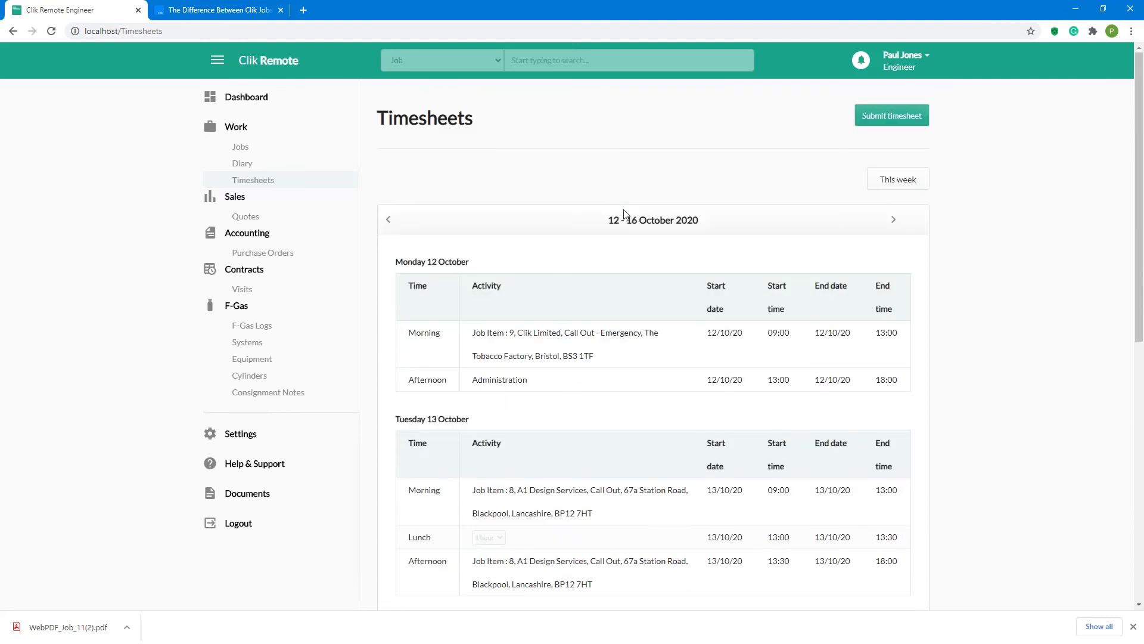
pyautogui.scroll(-6, 632, 217)
pyautogui.scroll(3, 618, 224)
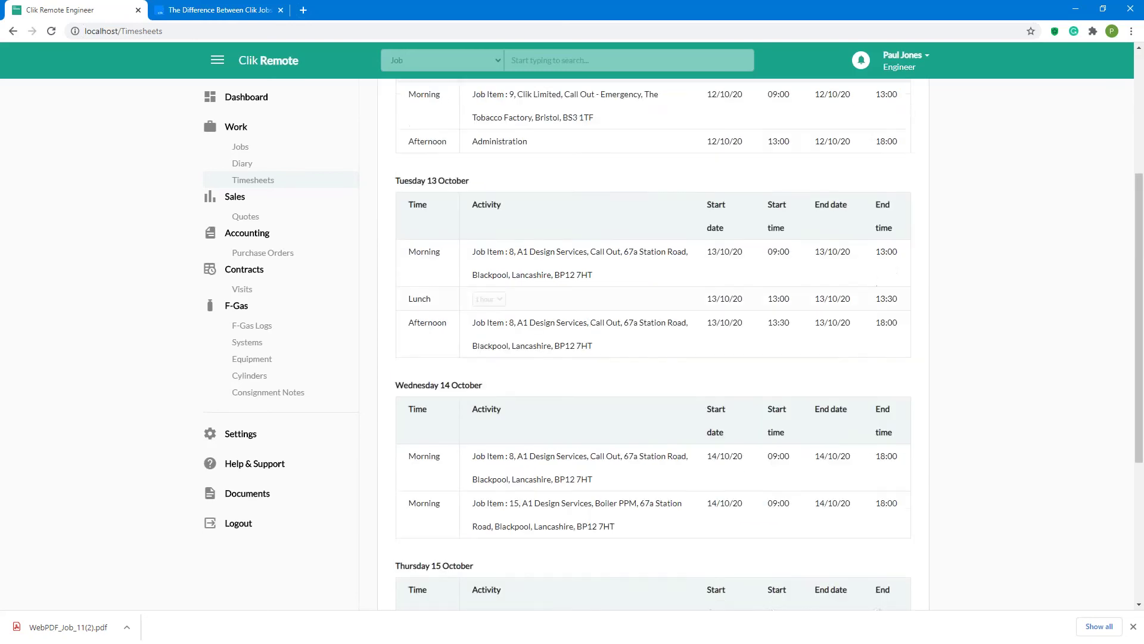
pyautogui.scroll(3, 608, 219)
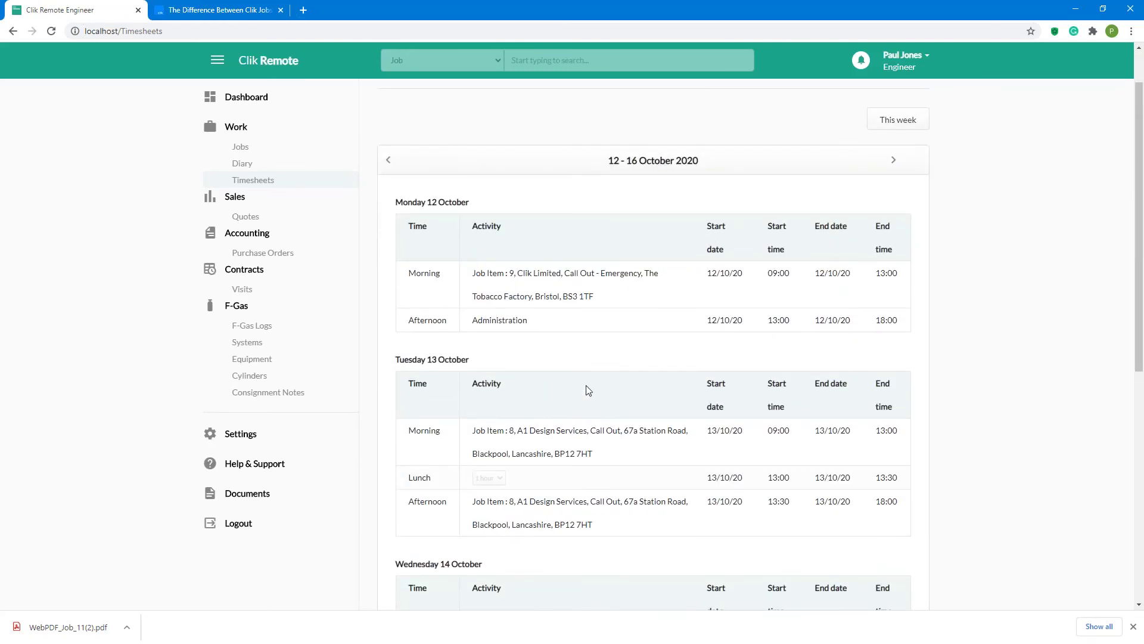
pyautogui.scroll(-4, 608, 447)
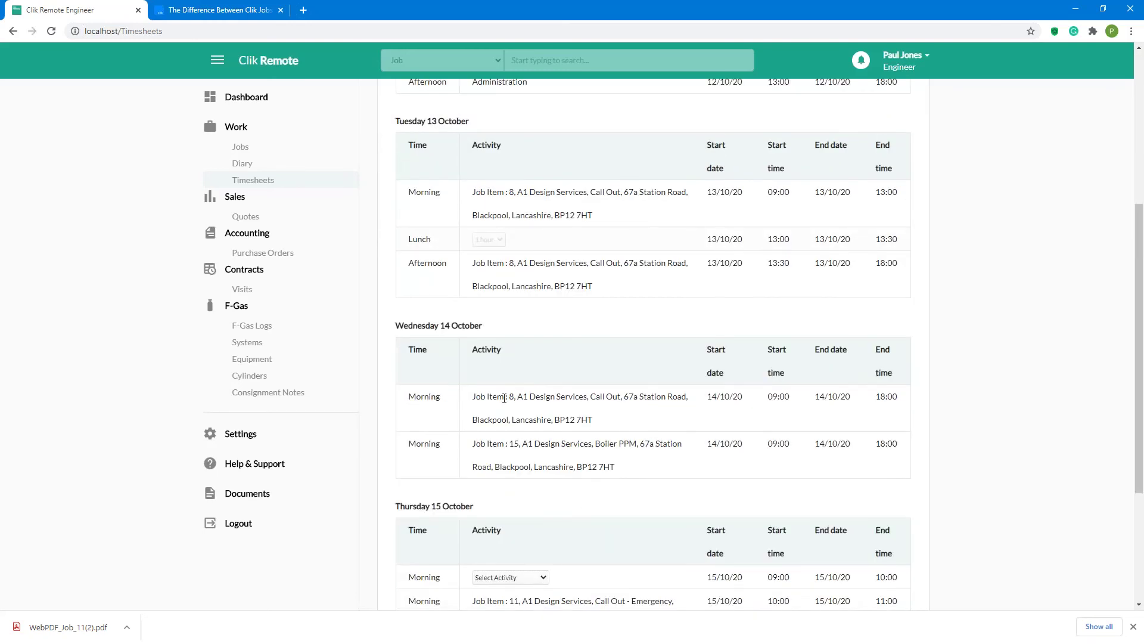
pyautogui.moveTo(505, 398); pyautogui.dragTo(674, 399)
pyautogui.scroll(-3, 674, 394)
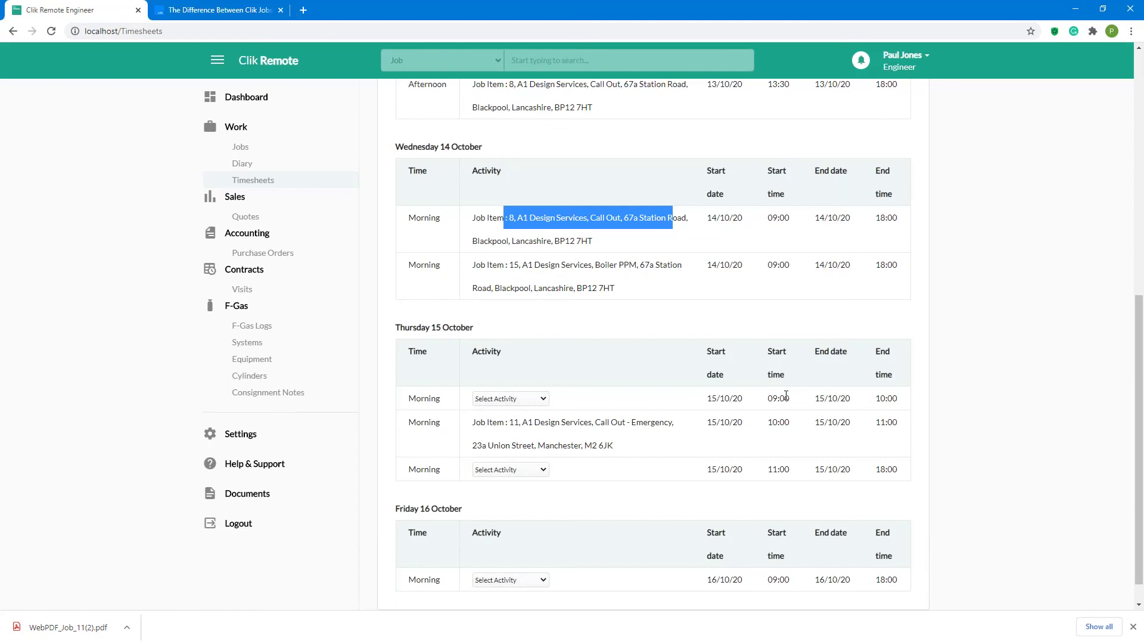
# Step: Set Thursday 15 October's 09:00 timesheet slot to Waiting for access and its 11:00 slot to Workshop
pyautogui.click(544, 405)
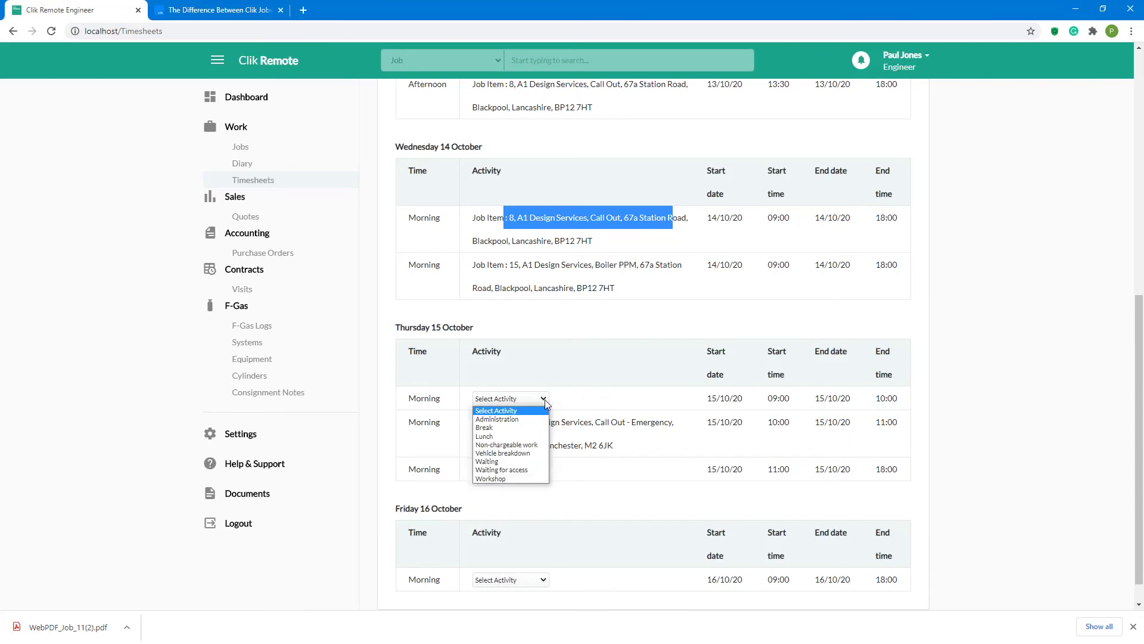
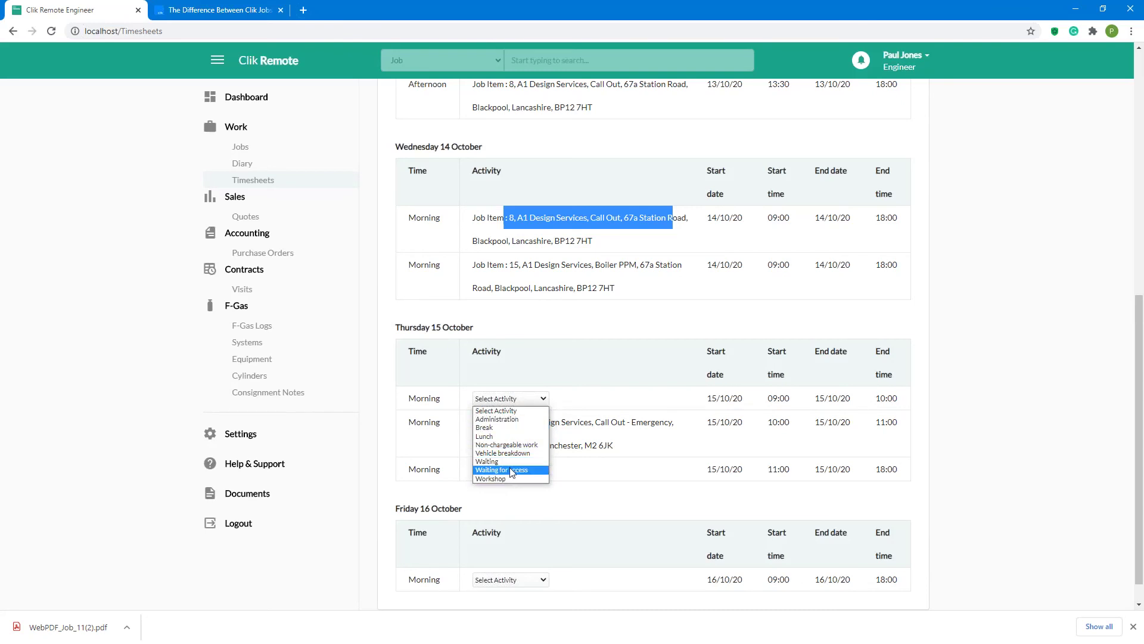
pyautogui.click(511, 471)
pyautogui.scroll(-1, 562, 415)
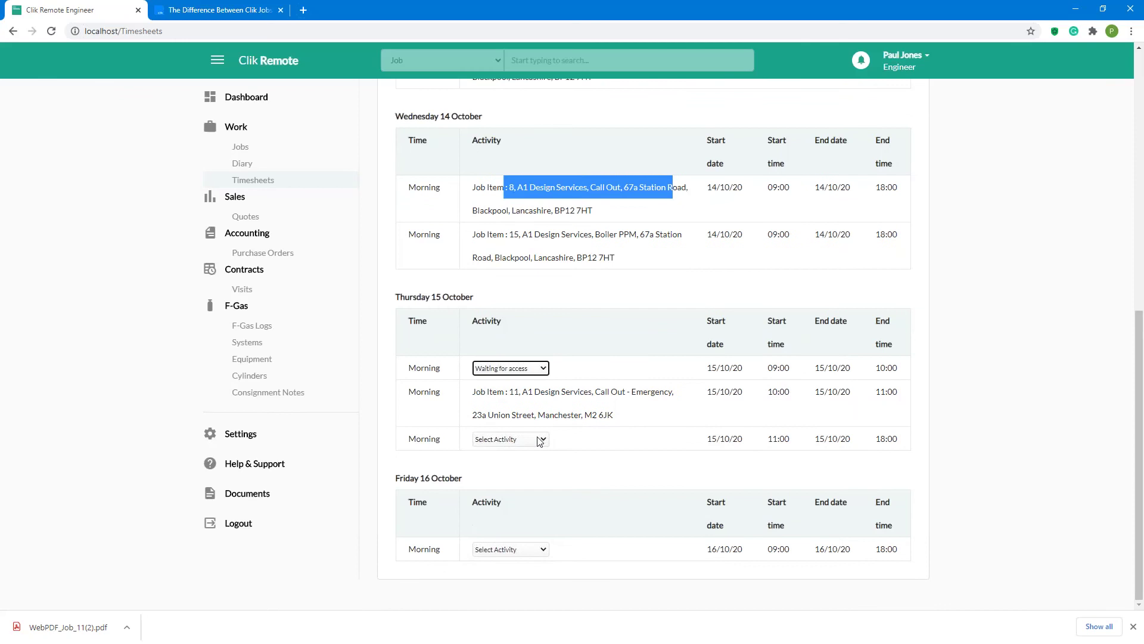
pyautogui.click(542, 439)
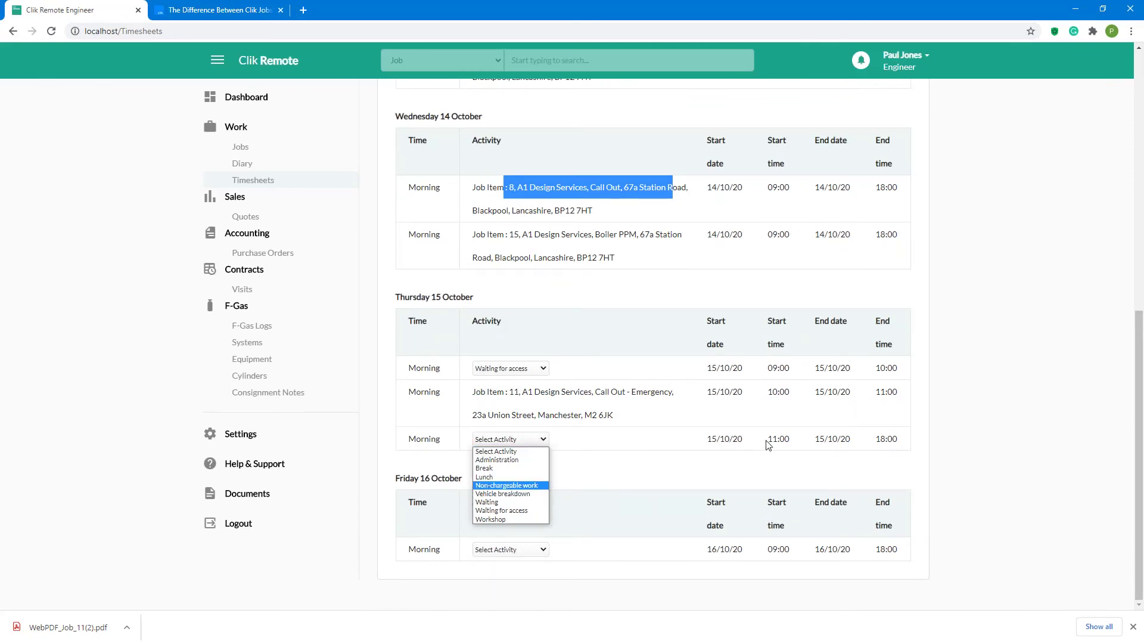
pyautogui.click(824, 438)
pyautogui.click(533, 440)
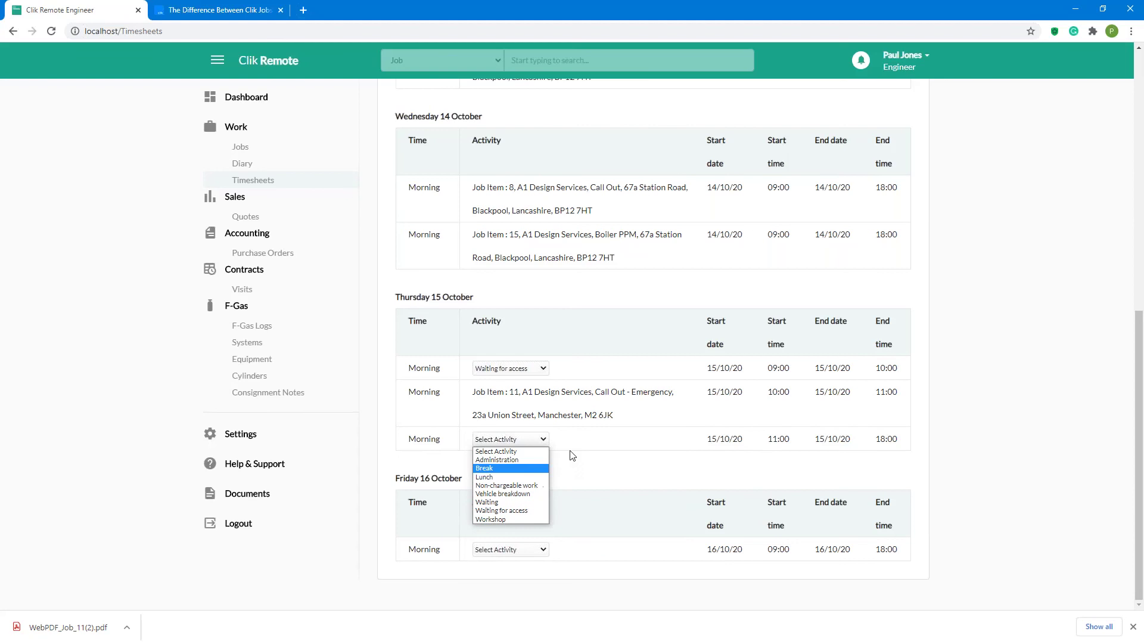
pyautogui.click(517, 518)
# Step: Review the week's entries and submit the timesheet for 12 - 16 October 2020
pyautogui.scroll(9, 551, 495)
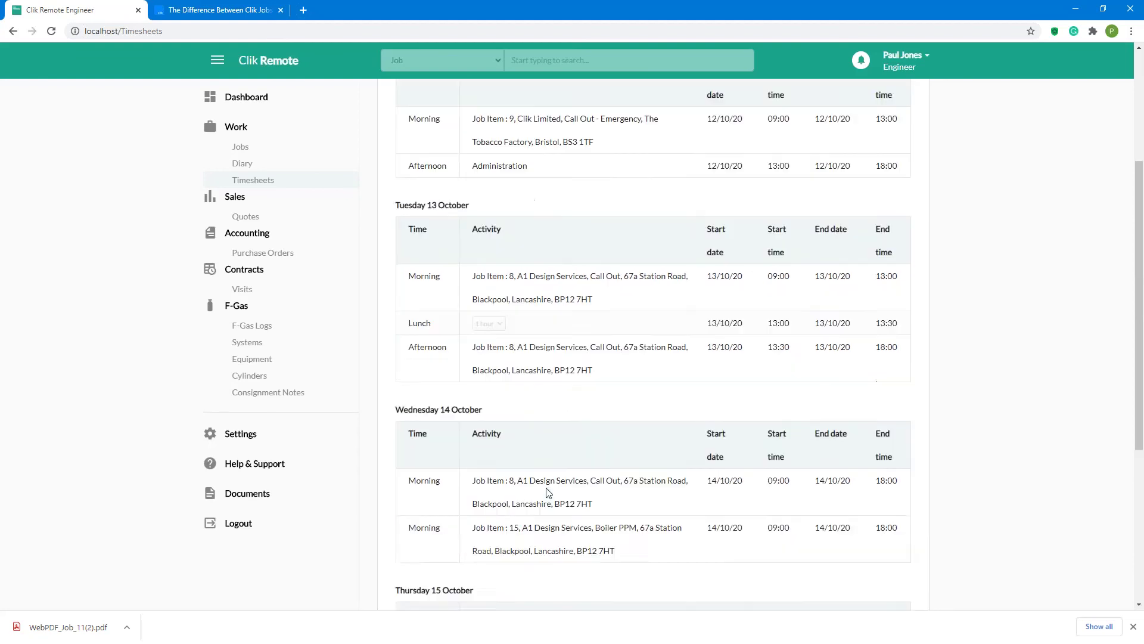
pyautogui.scroll(-3, 552, 486)
pyautogui.scroll(3, 552, 485)
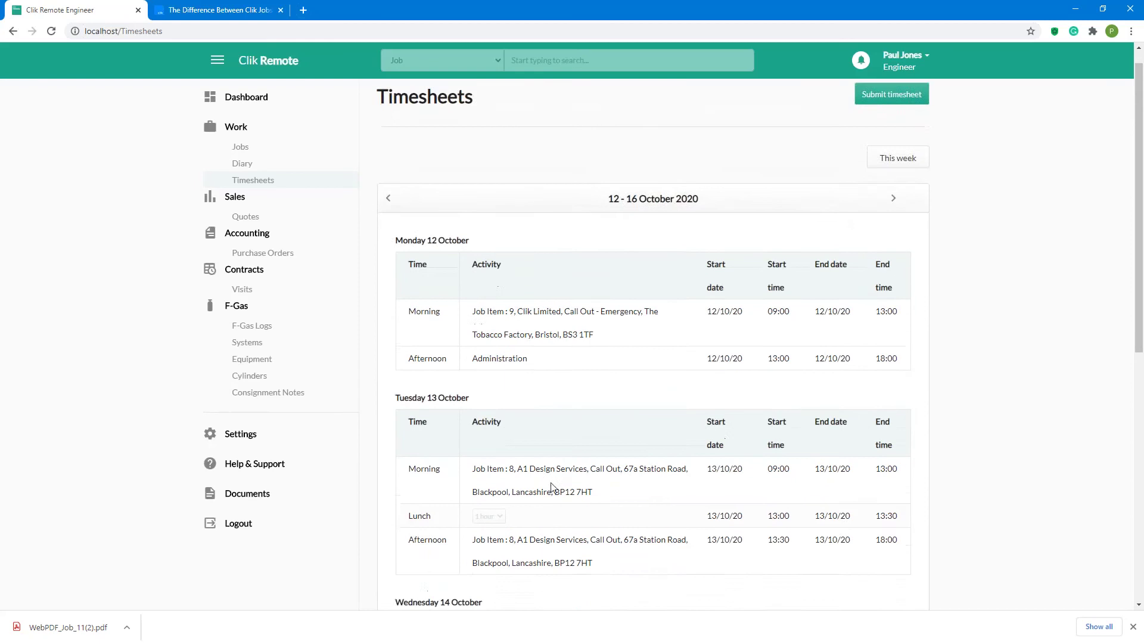
pyautogui.scroll(-8, 551, 483)
pyautogui.scroll(8, 550, 481)
pyautogui.scroll(1, 548, 476)
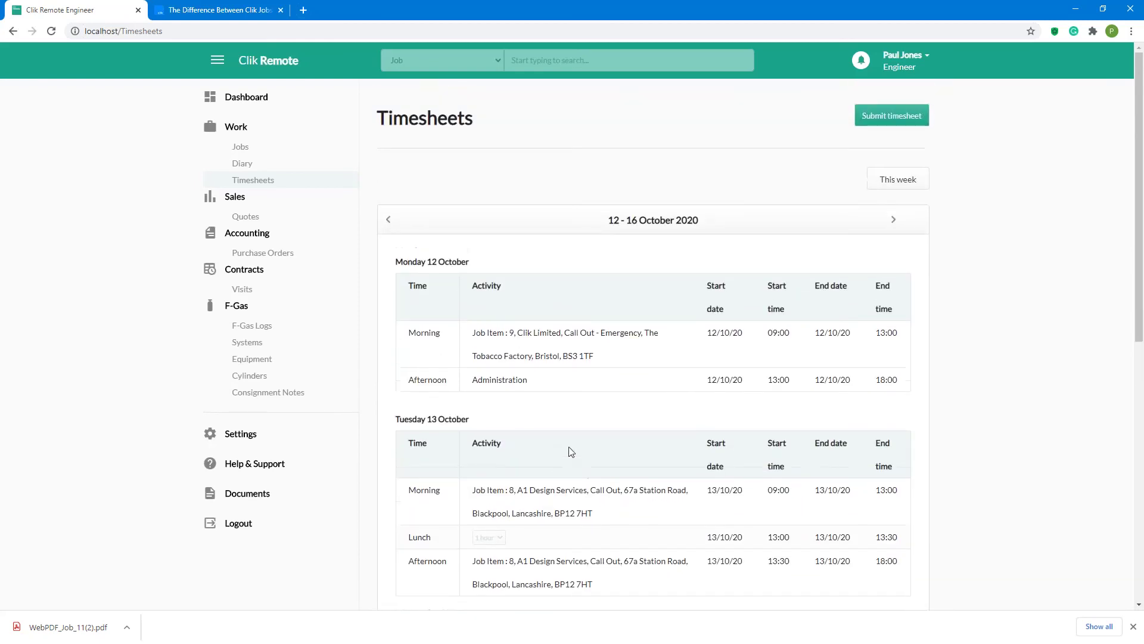
pyautogui.click(876, 115)
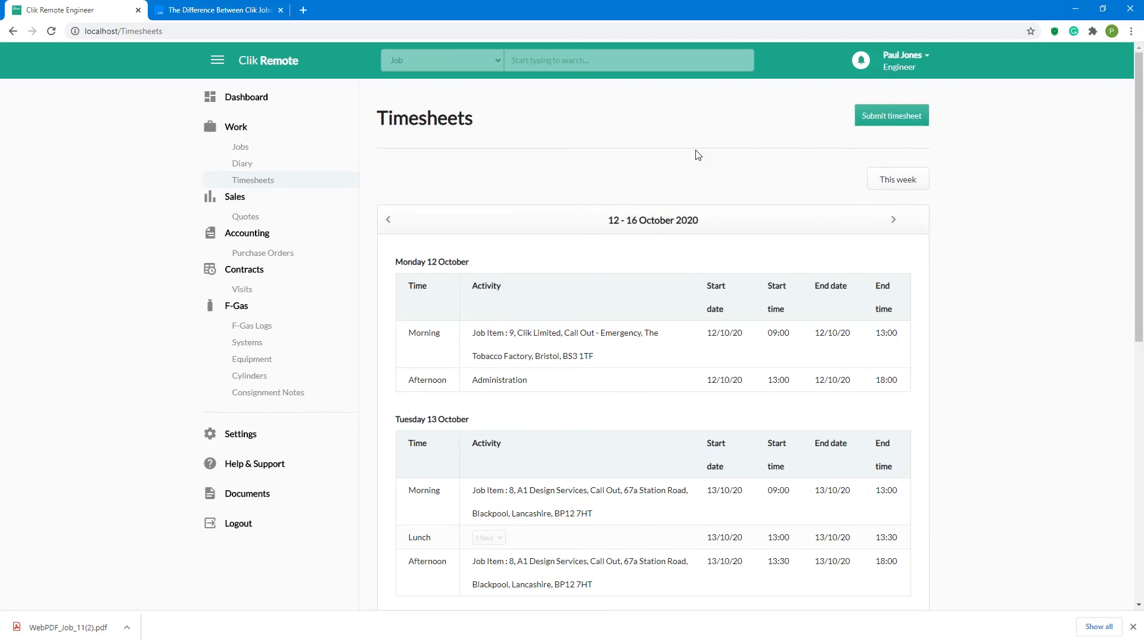
# Step: Add the Total Gross and Total Nett columns to the Quotes list and check them in the table
pyautogui.click(242, 220)
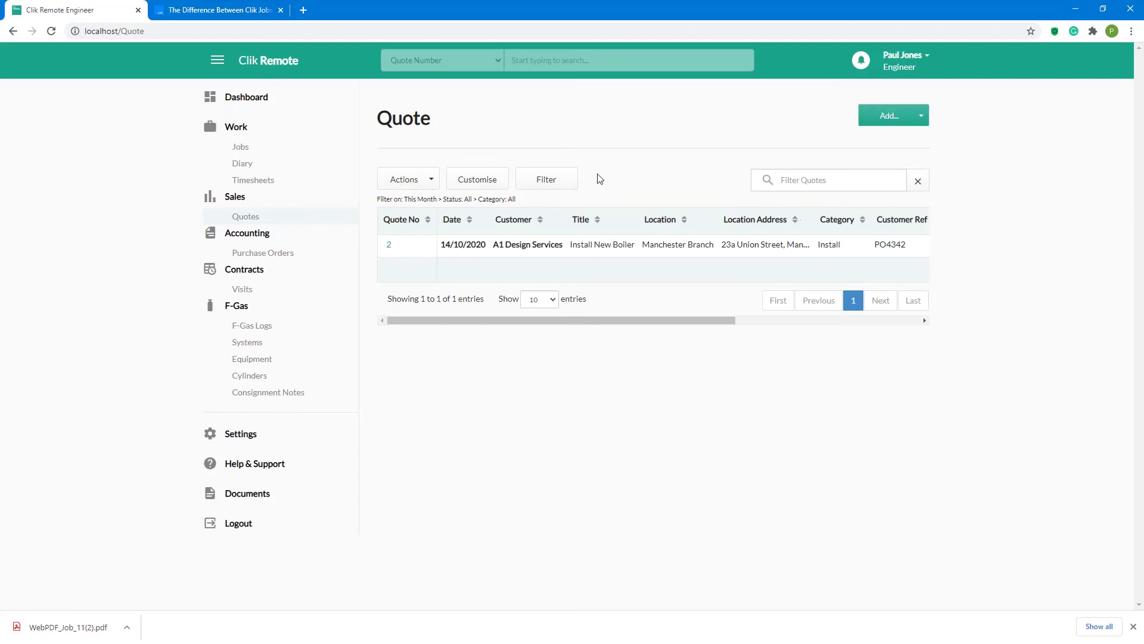
pyautogui.click(473, 185)
pyautogui.scroll(-4, 486, 190)
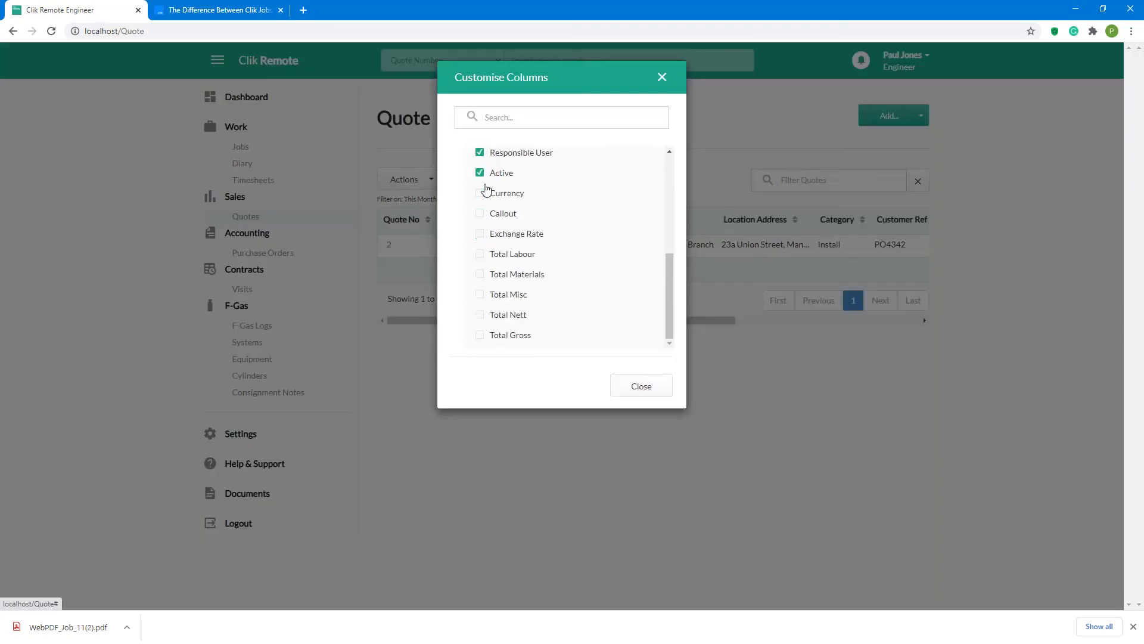
pyautogui.click(479, 334)
pyautogui.click(478, 315)
pyautogui.click(630, 393)
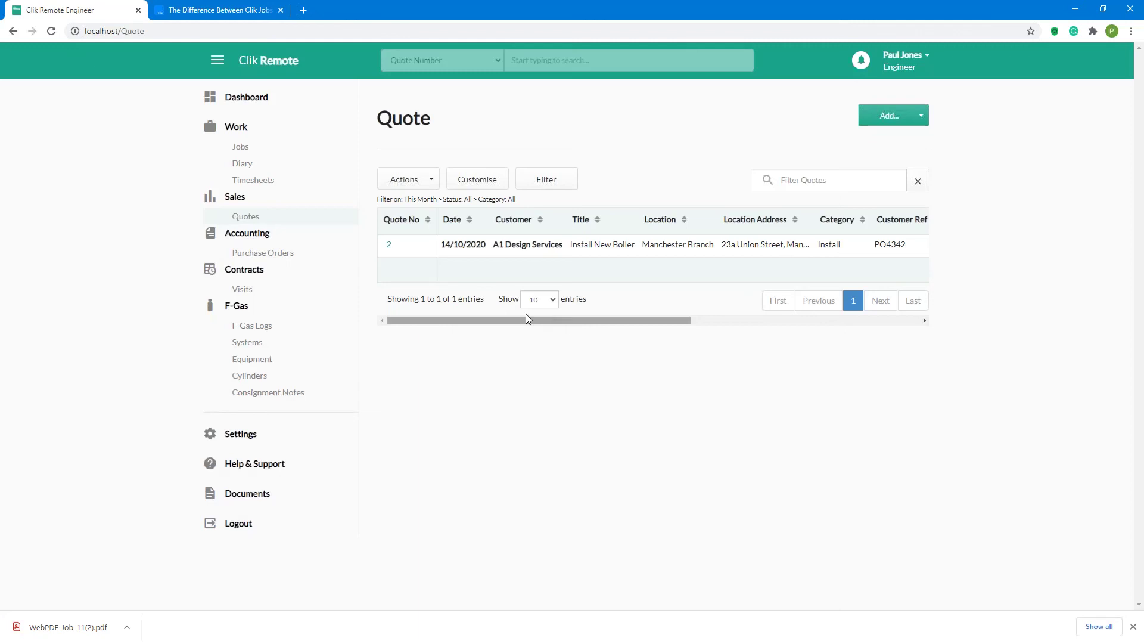
pyautogui.moveTo(414, 322); pyautogui.dragTo(652, 312)
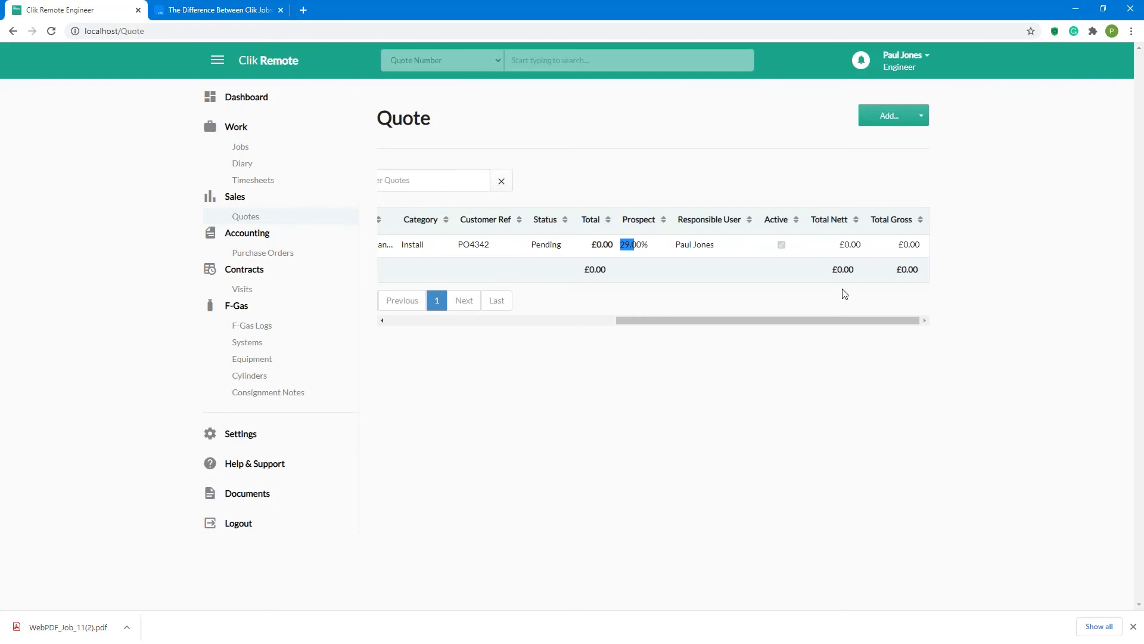
pyautogui.moveTo(734, 321); pyautogui.dragTo(445, 306)
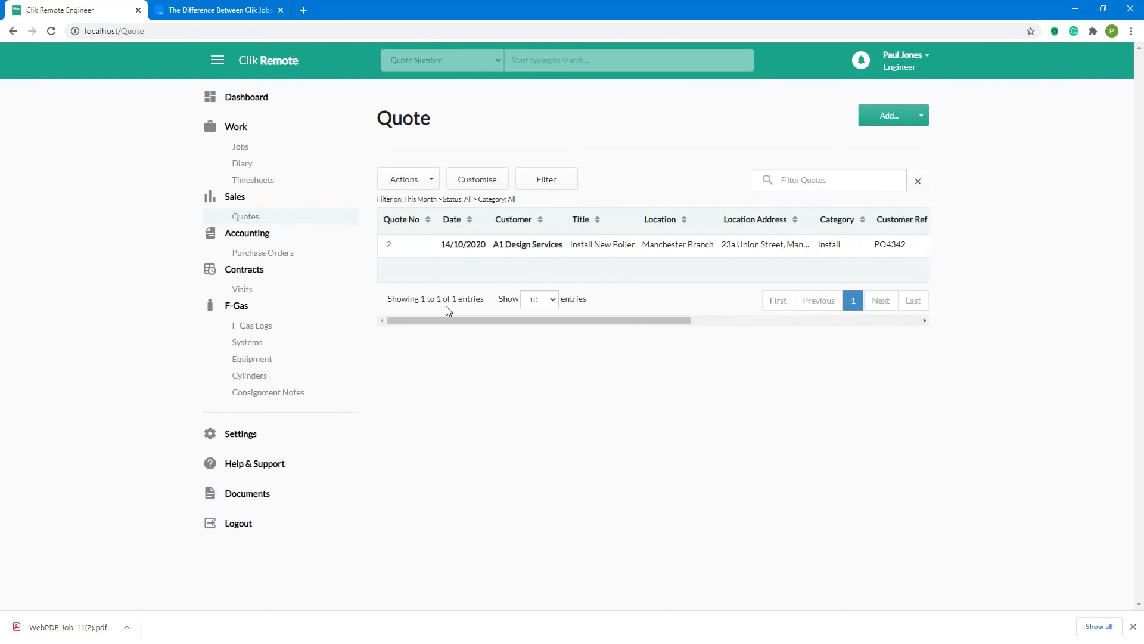
# Step: Check the actions, filter options and search field available for the Quotes list
pyautogui.click(411, 182)
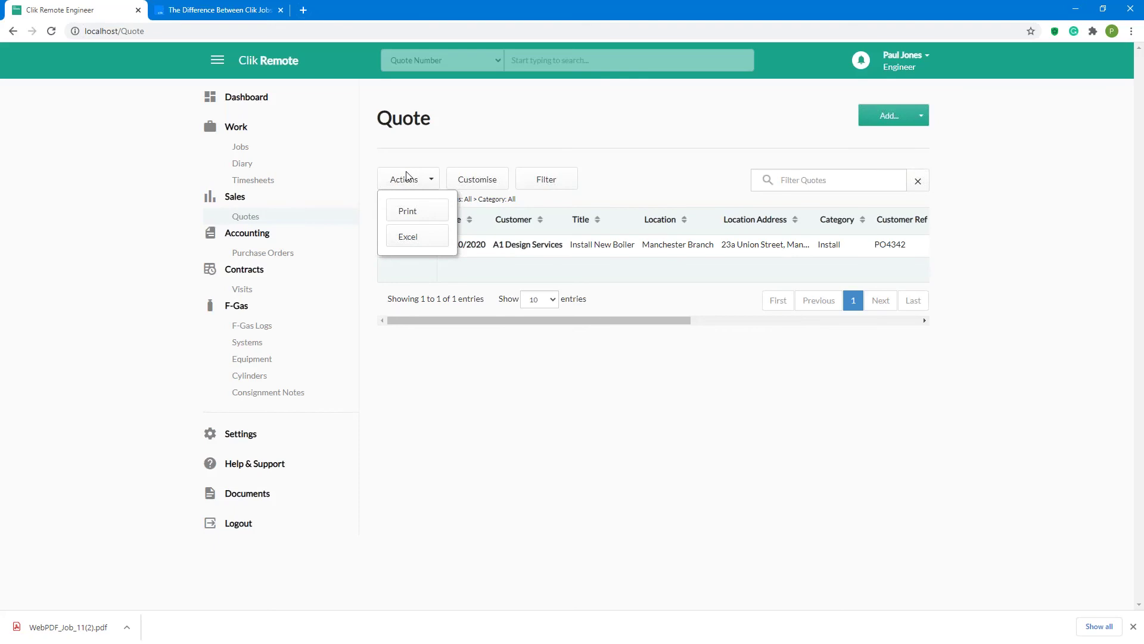
pyautogui.click(543, 182)
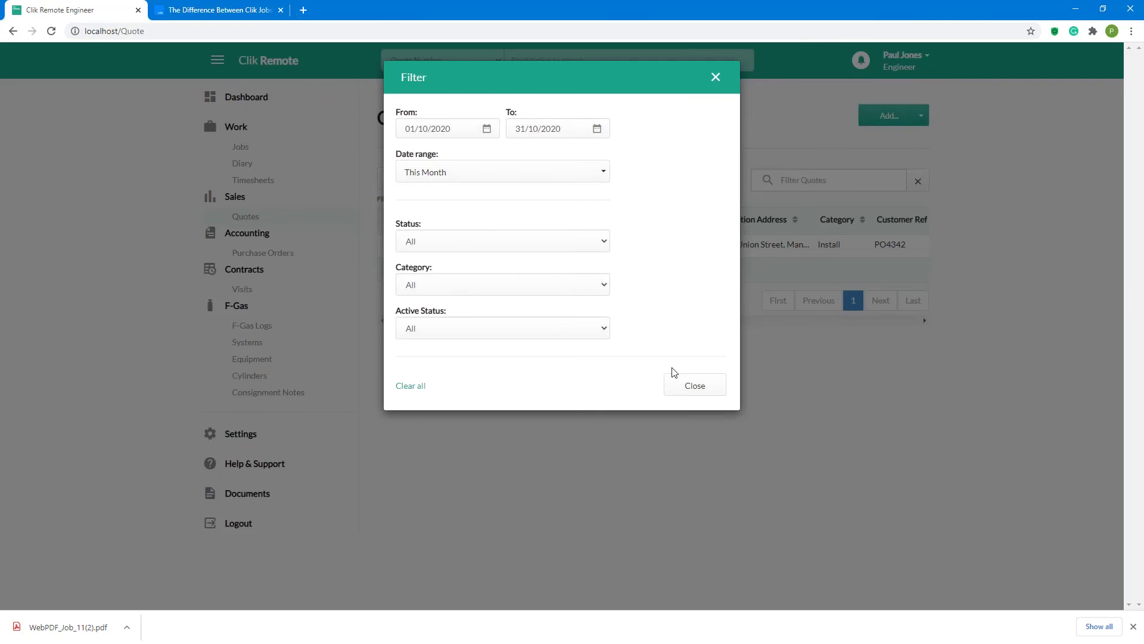
pyautogui.click(692, 388)
pyautogui.click(794, 176)
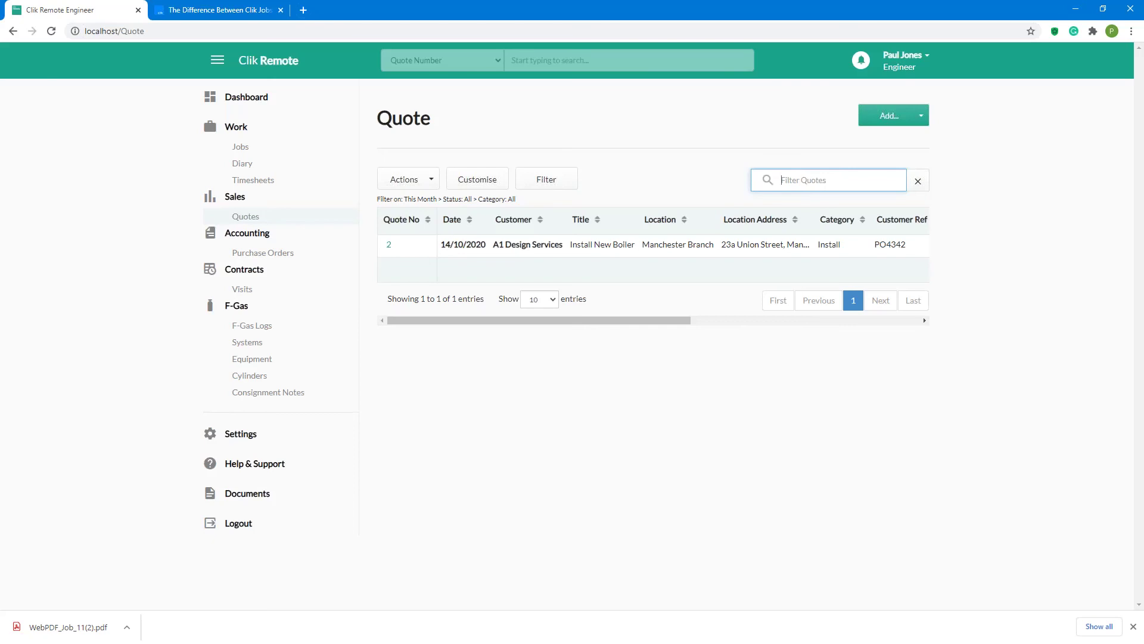
# Step: Start a new quote without a template and choose Brewery Group as its customer
pyautogui.click(876, 120)
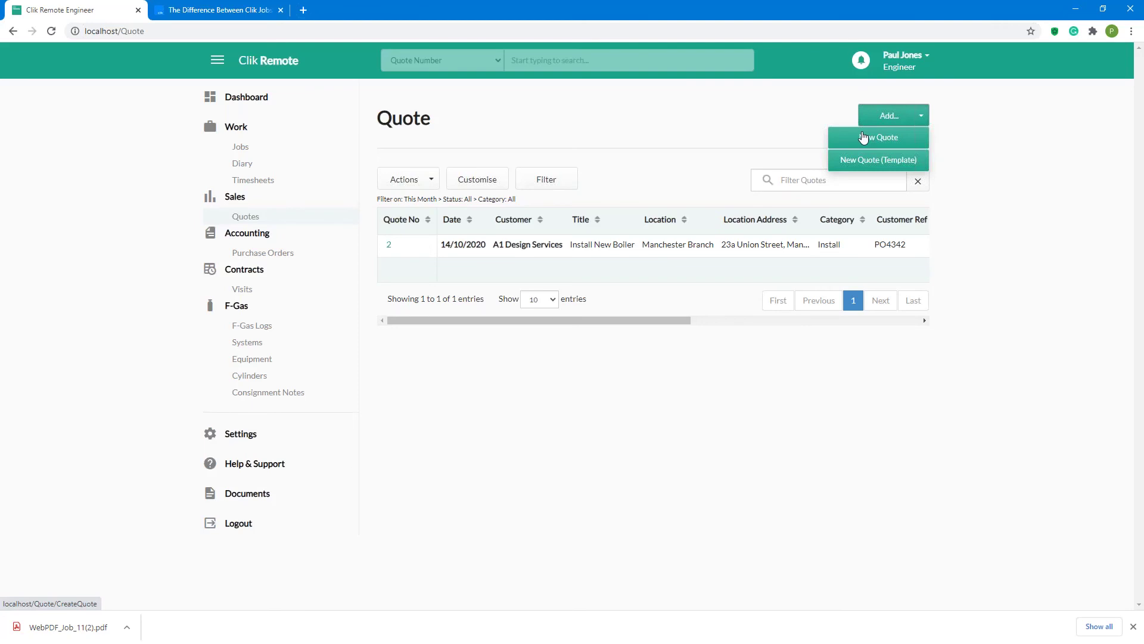
pyautogui.click(864, 138)
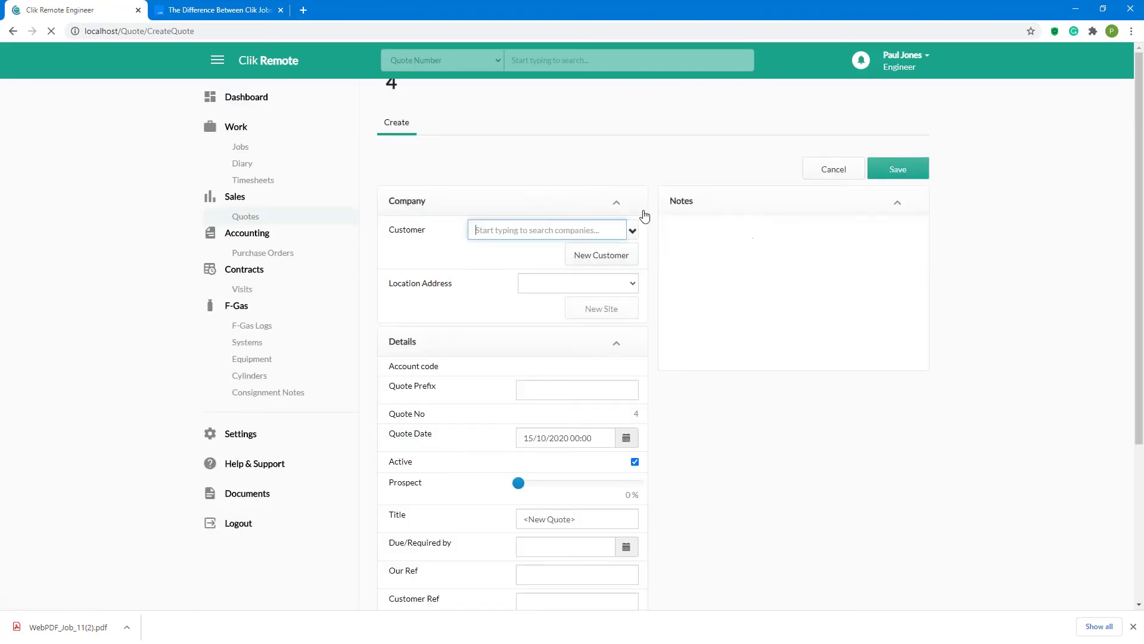
pyautogui.write('bre')
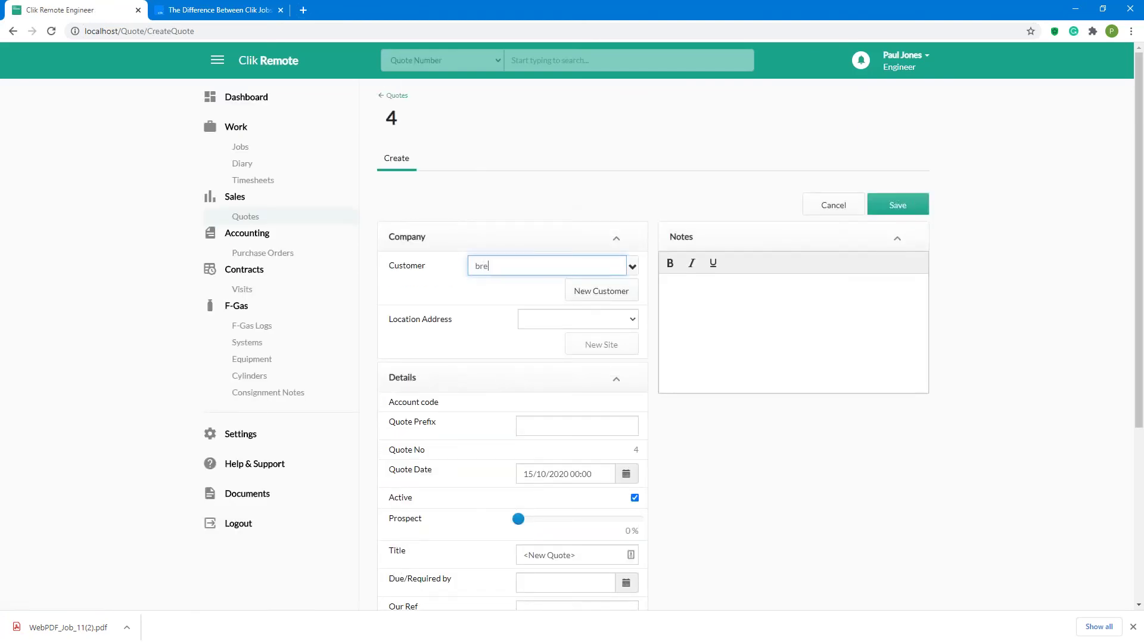
pyautogui.click(547, 293)
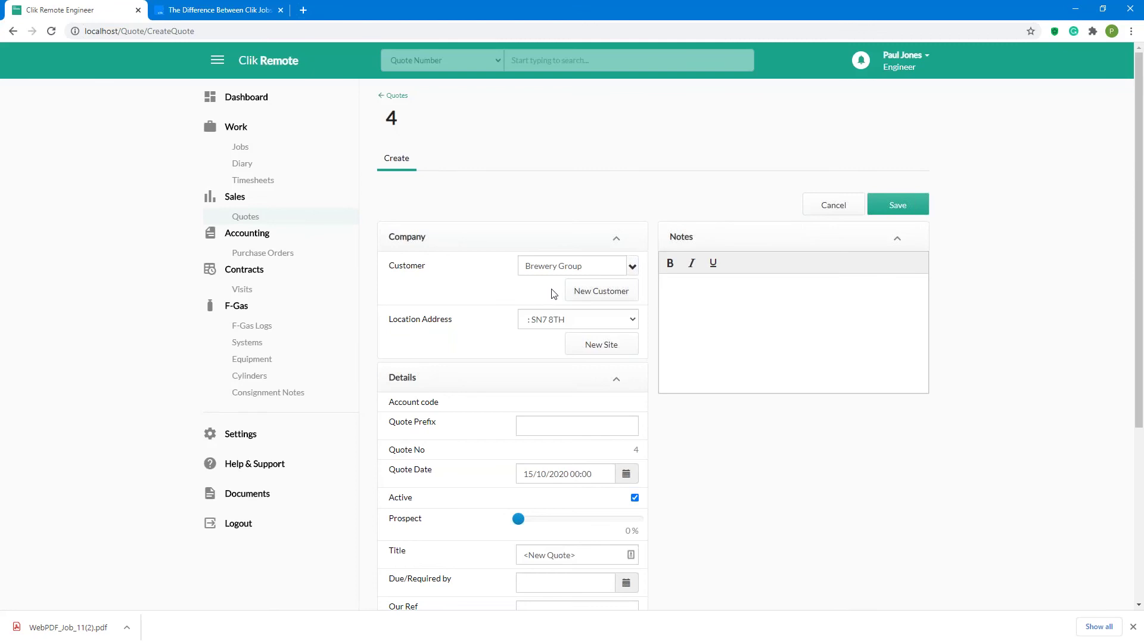
pyautogui.scroll(-1, 587, 381)
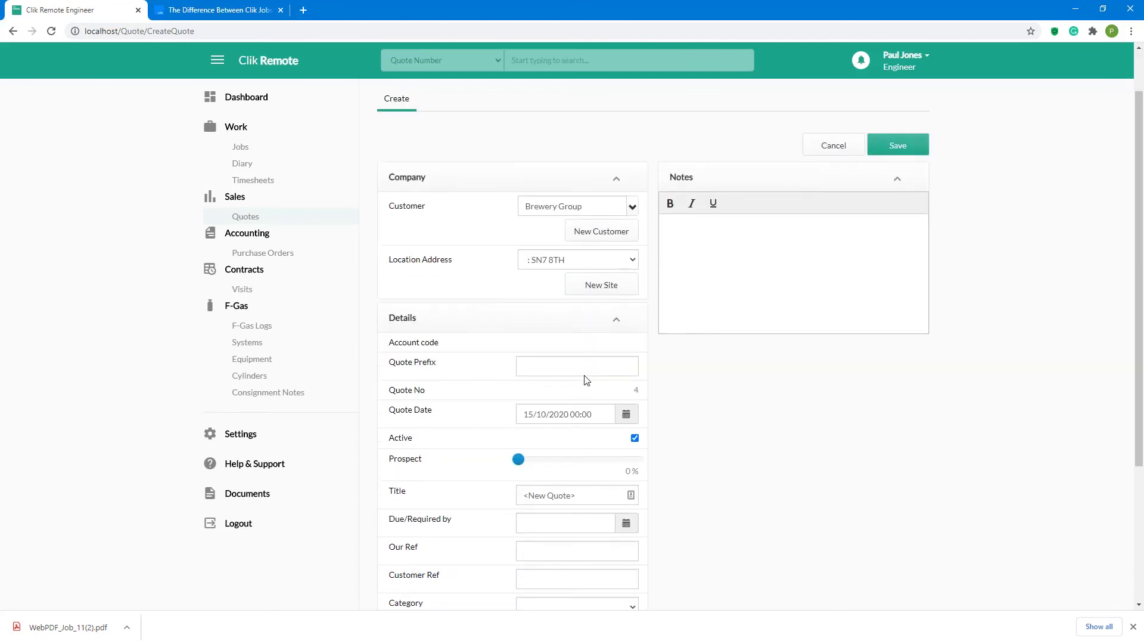
# Step: Set the quote's Due/Required by date to 14/10/2020
pyautogui.click(587, 366)
pyautogui.scroll(-3, 587, 368)
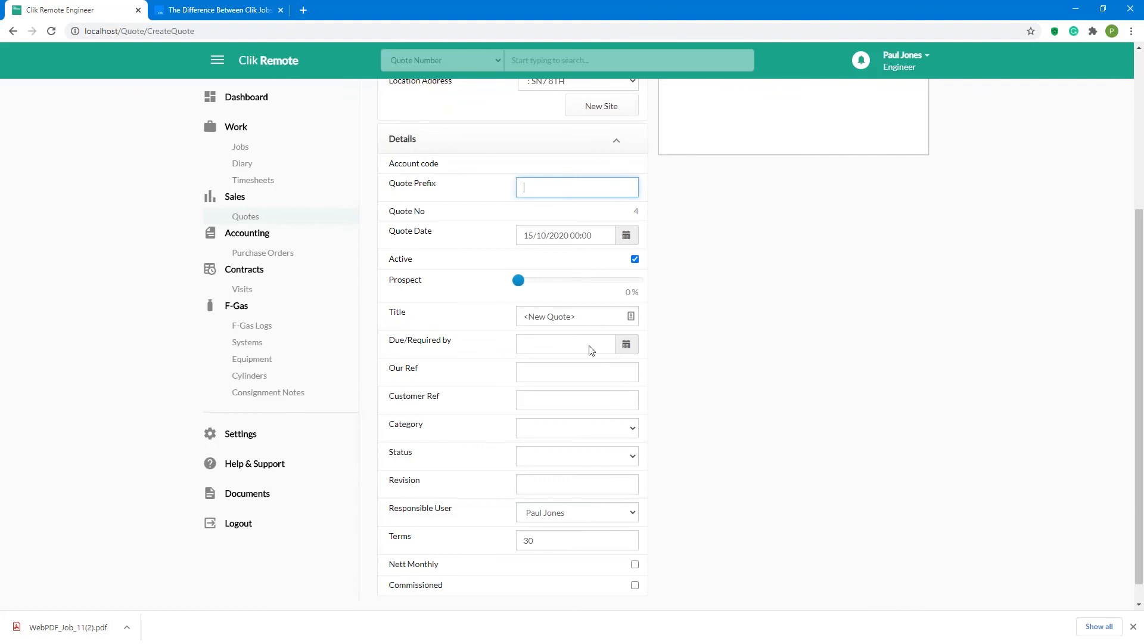
pyautogui.click(591, 350)
pyautogui.click(594, 423)
pyautogui.click(595, 441)
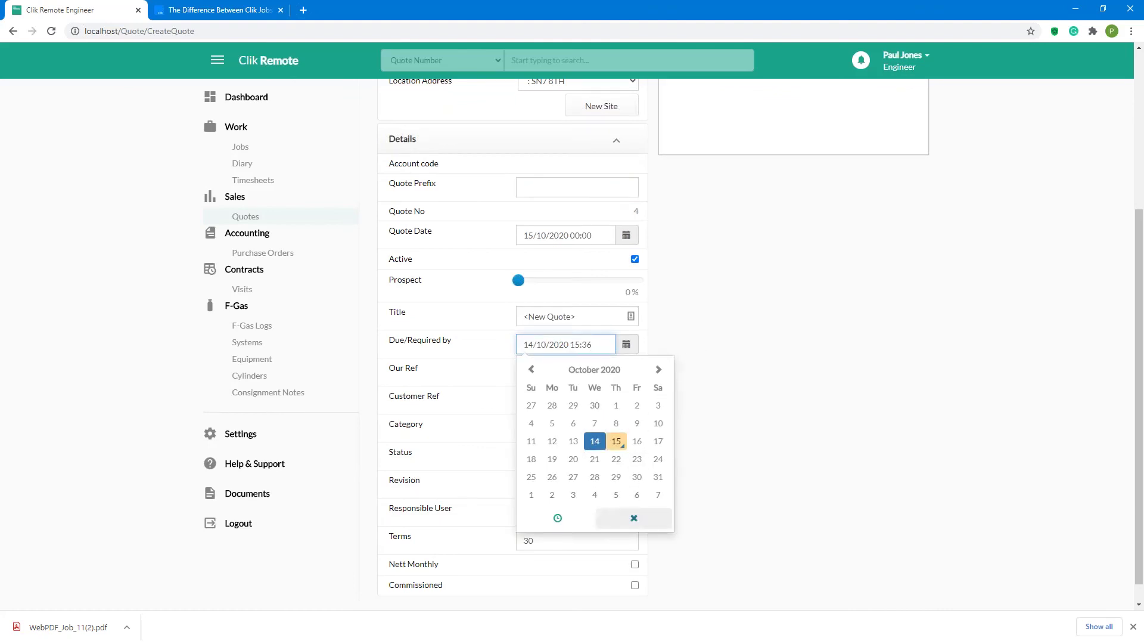
pyautogui.click(634, 518)
# Step: Save the quote with category Install and status Pending, and return to the Quotes list
pyautogui.click(629, 429)
pyautogui.click(606, 479)
pyautogui.click(616, 458)
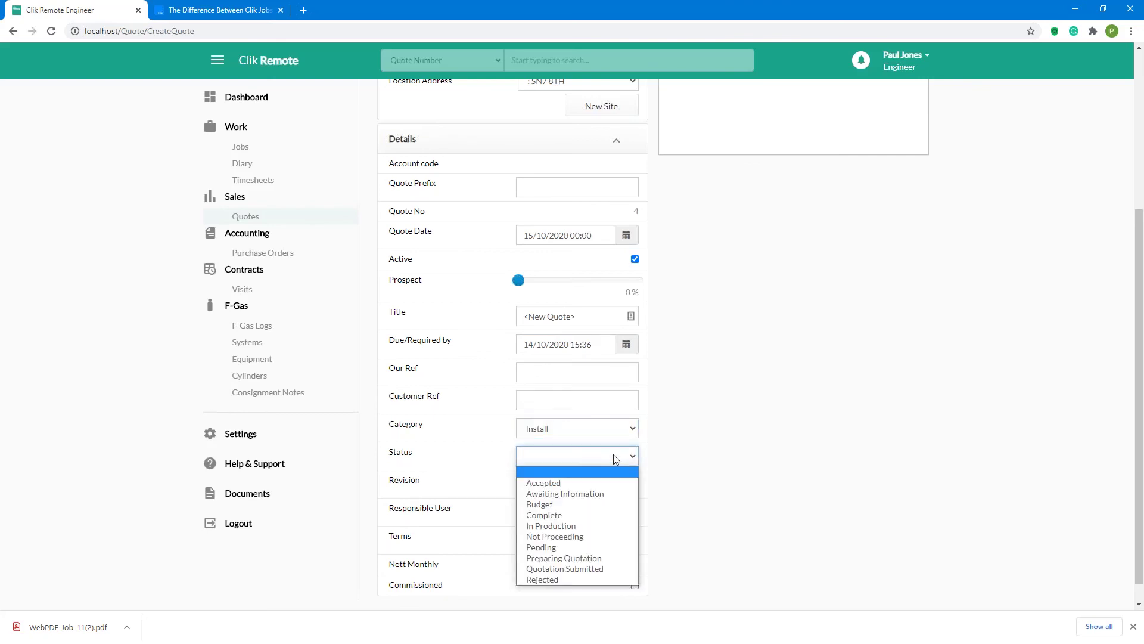
pyautogui.click(569, 546)
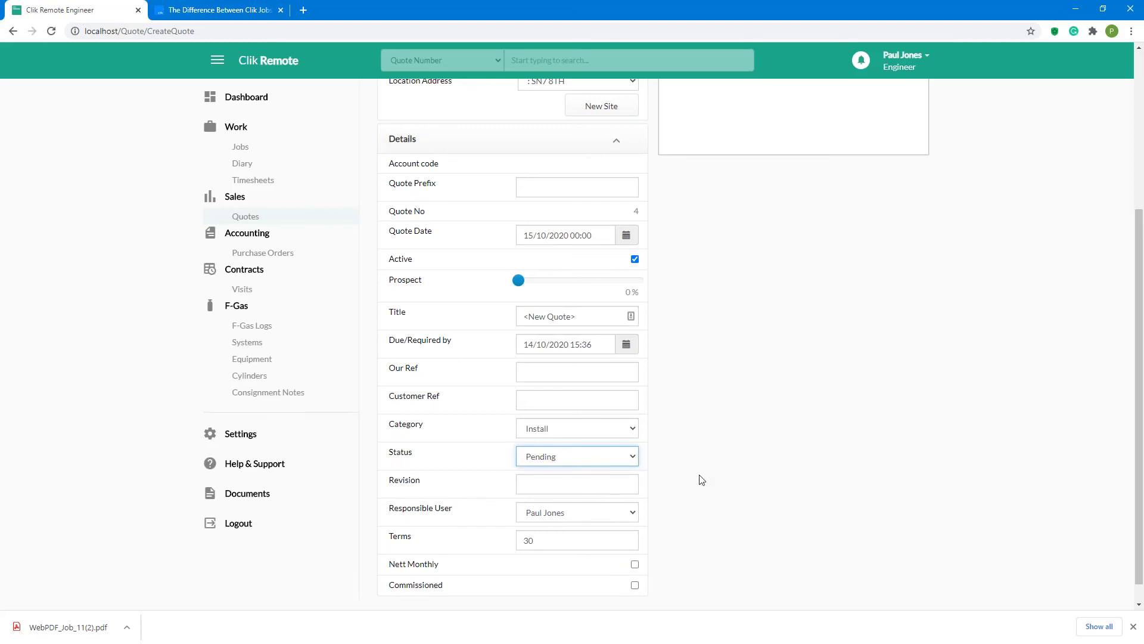
pyautogui.scroll(4, 695, 473)
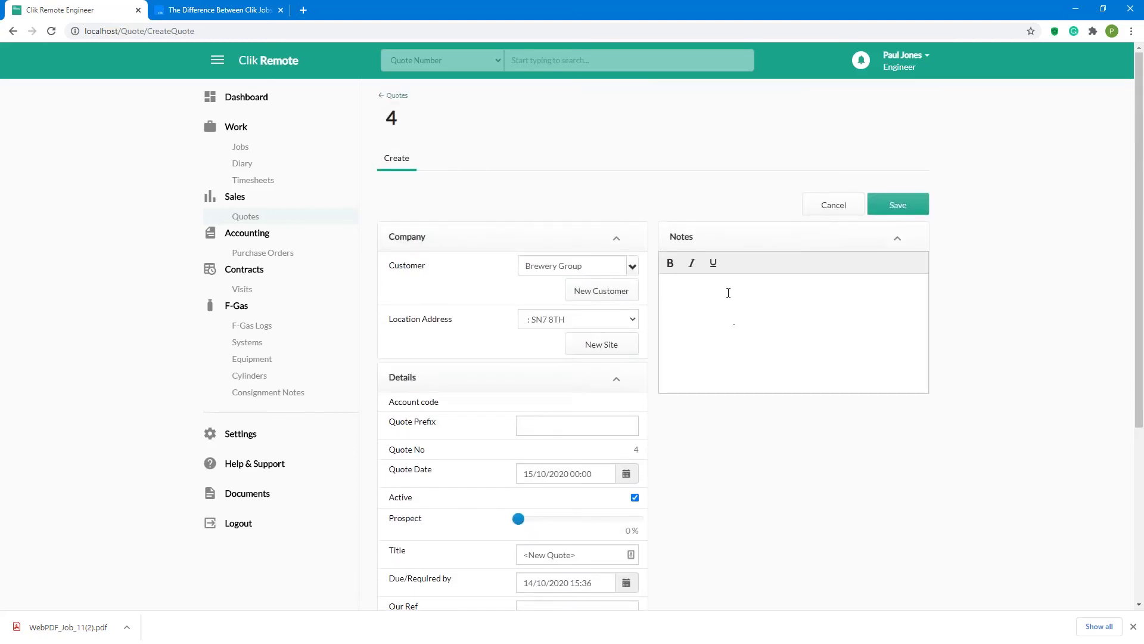
pyautogui.click(903, 205)
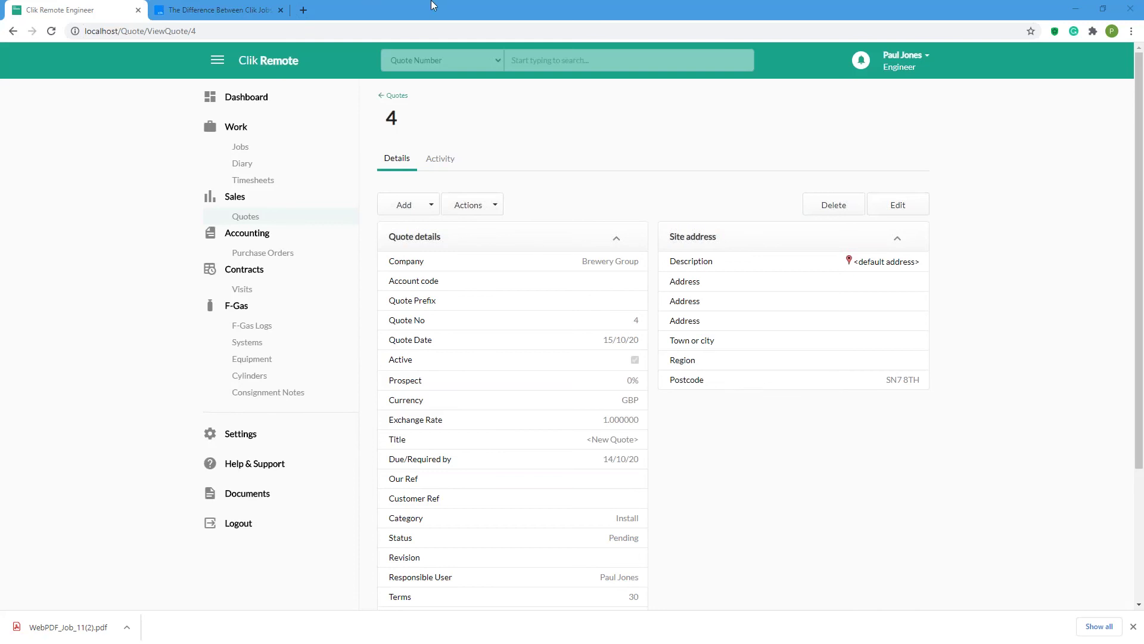
pyautogui.click(251, 217)
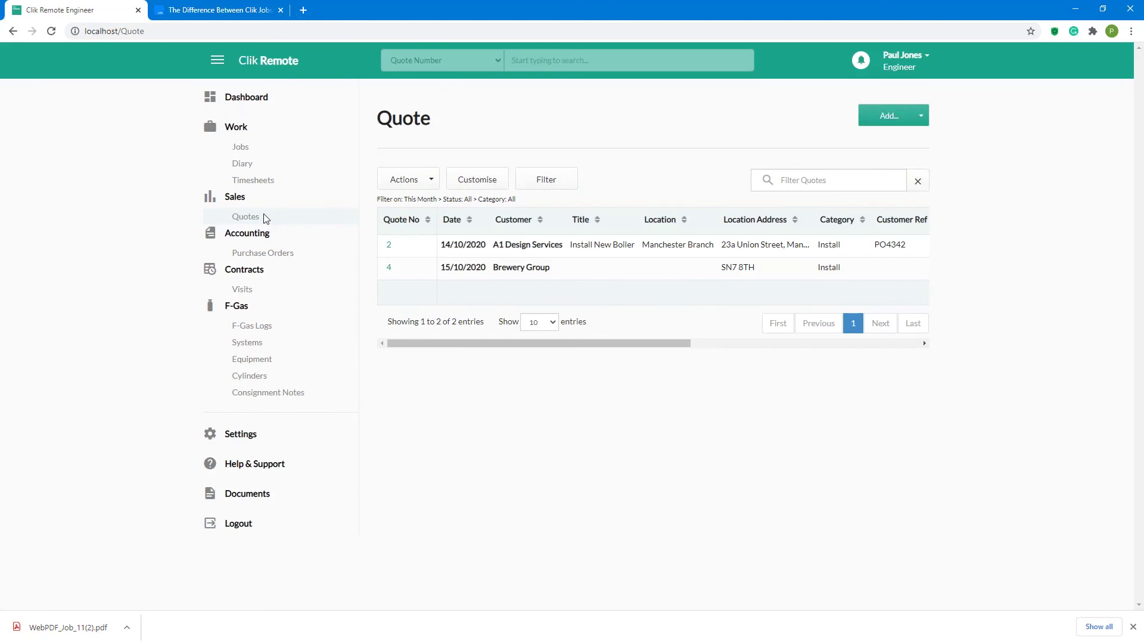
# Step: Open the Purchase Orders list and check its available actions and column options without changing them
pyautogui.click(260, 257)
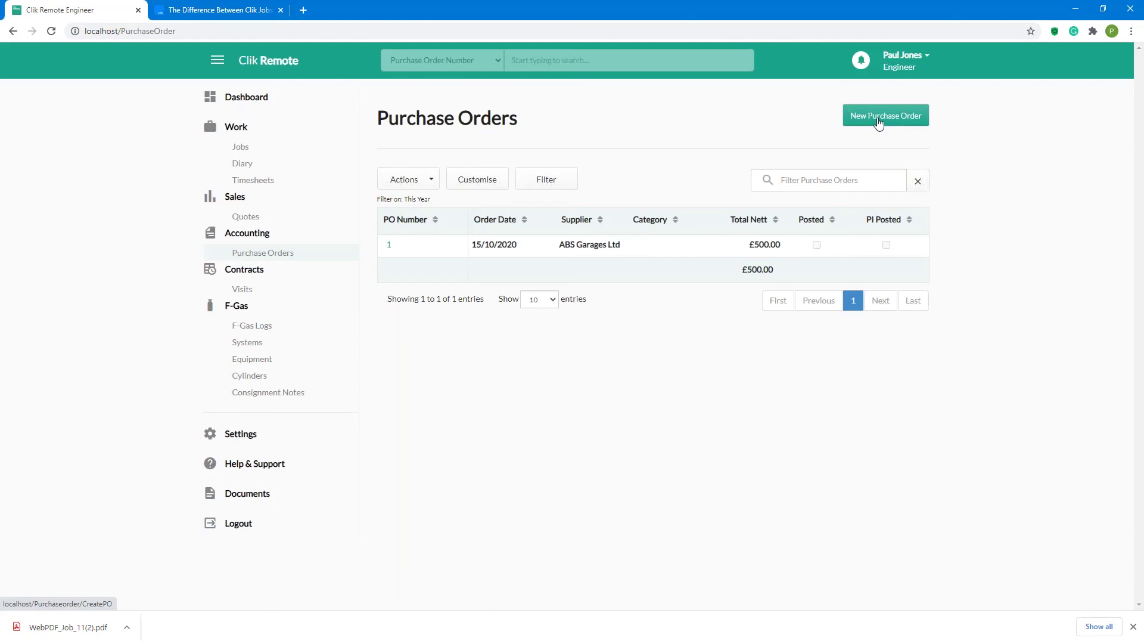
pyautogui.click(417, 180)
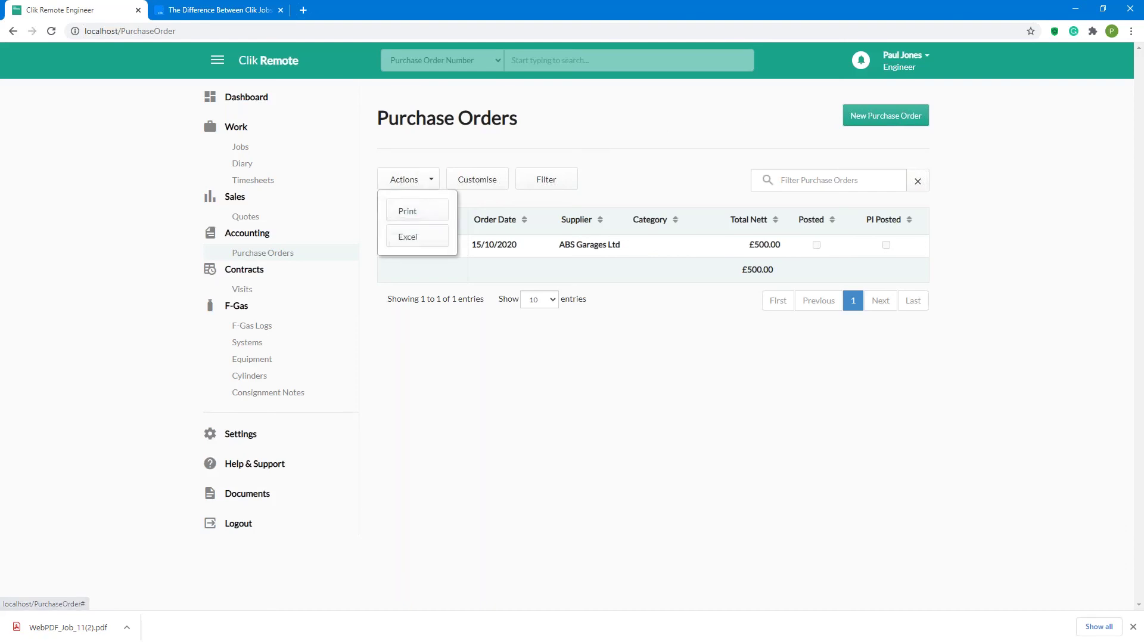
pyautogui.click(479, 189)
pyautogui.click(479, 189)
pyautogui.scroll(-5, 495, 283)
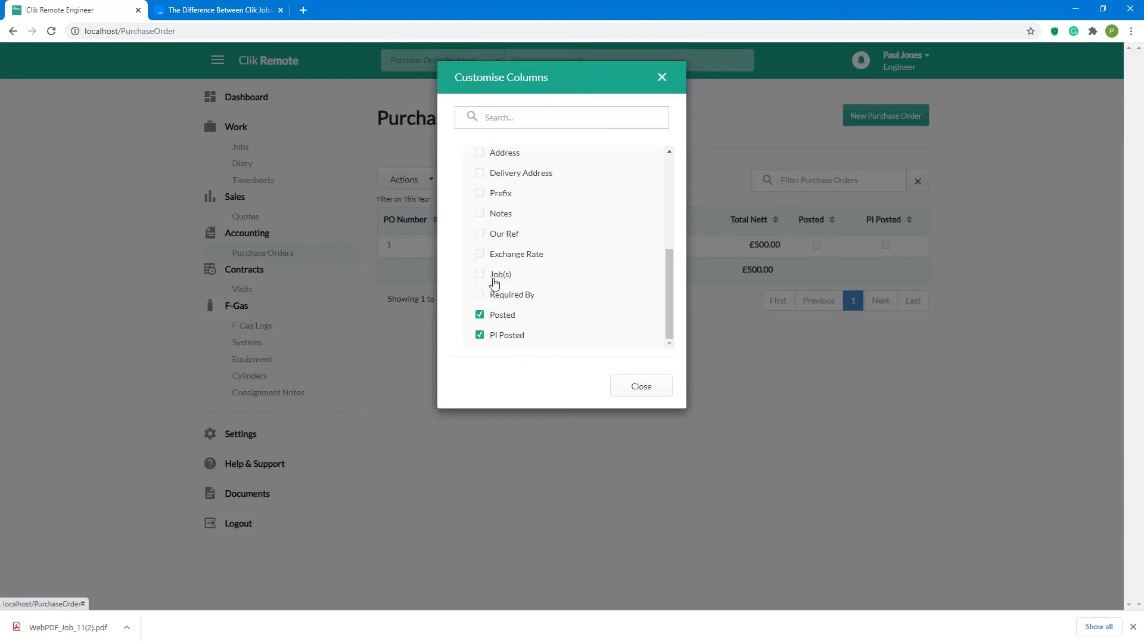
pyautogui.click(638, 386)
# Step: Set the Purchase Orders list to show 100 entries per page
pyautogui.click(798, 177)
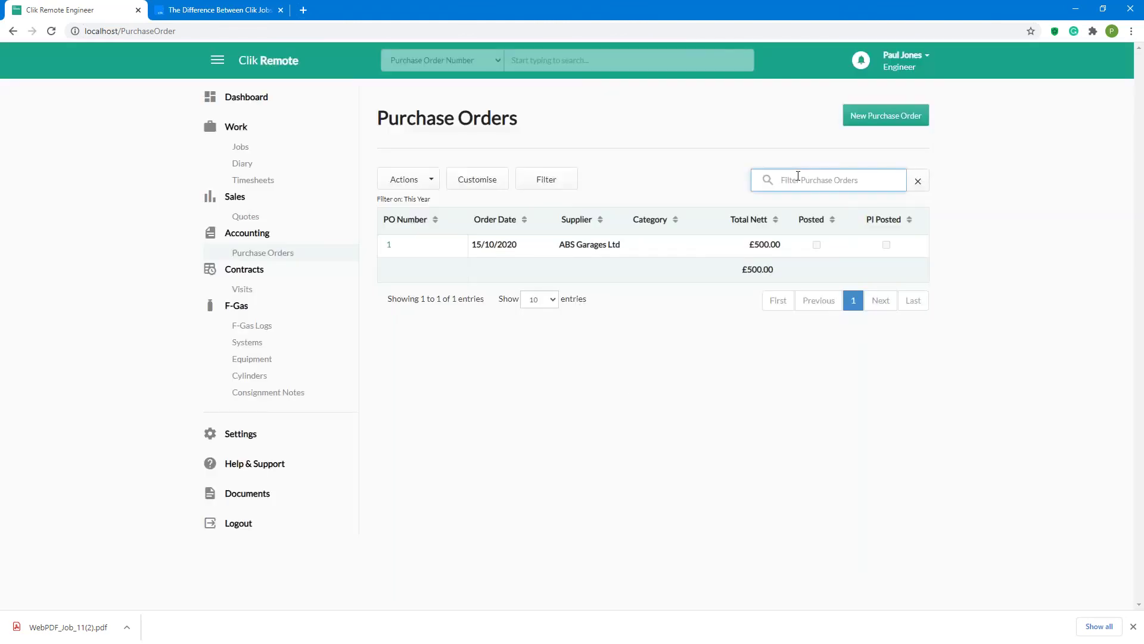
pyautogui.click(539, 299)
pyautogui.click(541, 360)
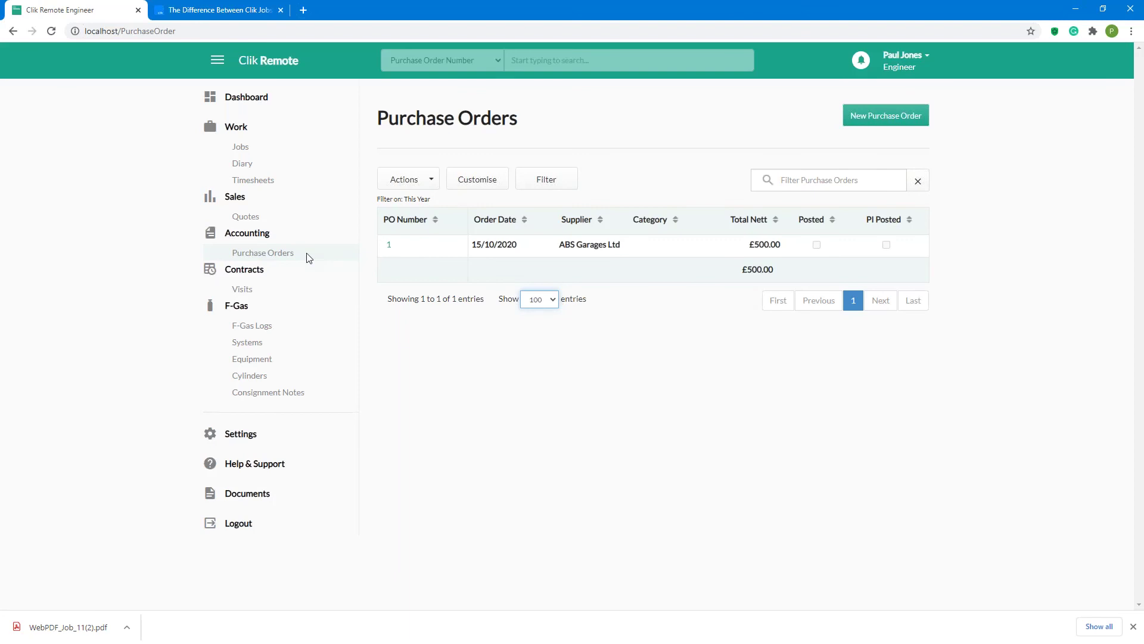
# Step: Open the Contract Visits list, review the details and job activity of the 23/10/2020 Weekly PPM Visit, and return to the list
pyautogui.click(247, 291)
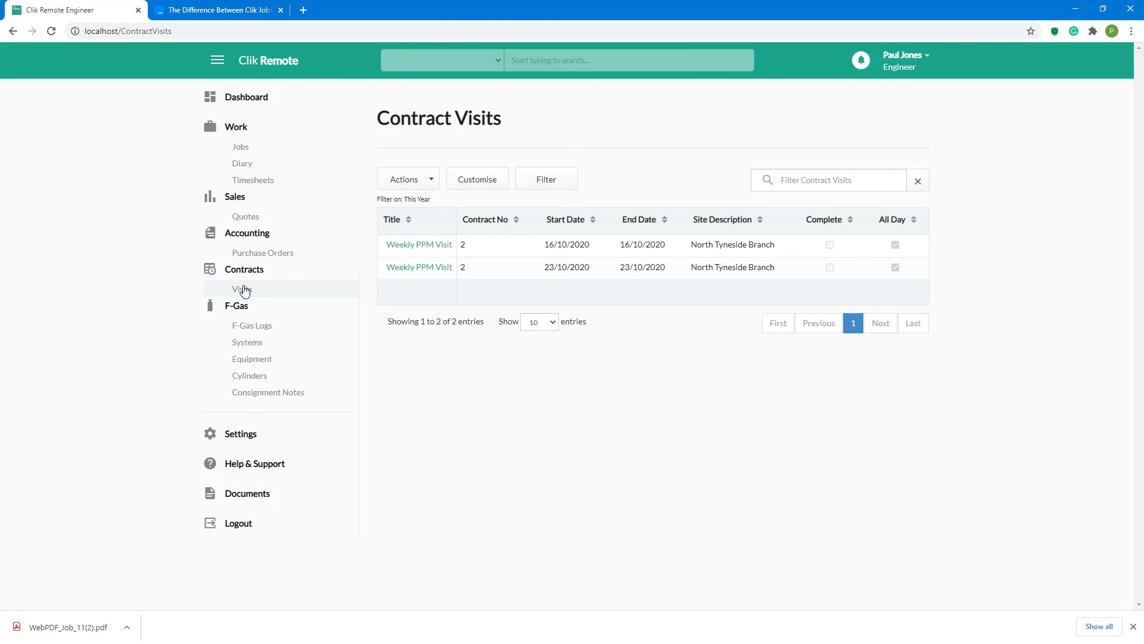
pyautogui.moveTo(450, 267); pyautogui.dragTo(439, 274)
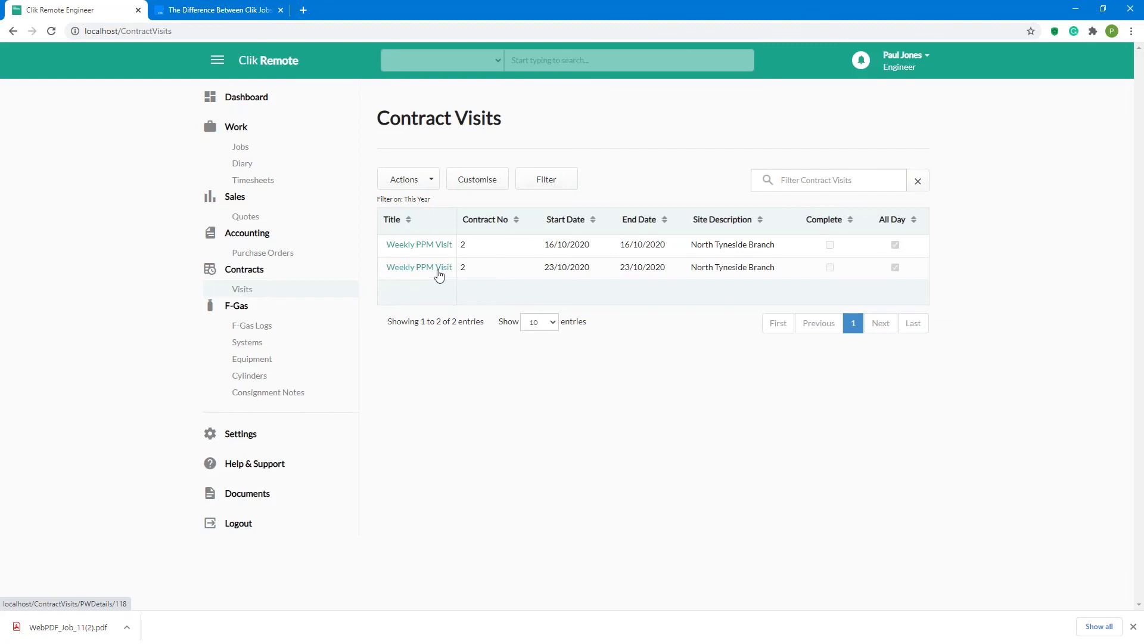
pyautogui.moveTo(439, 274); pyautogui.dragTo(435, 269)
pyautogui.click(426, 271)
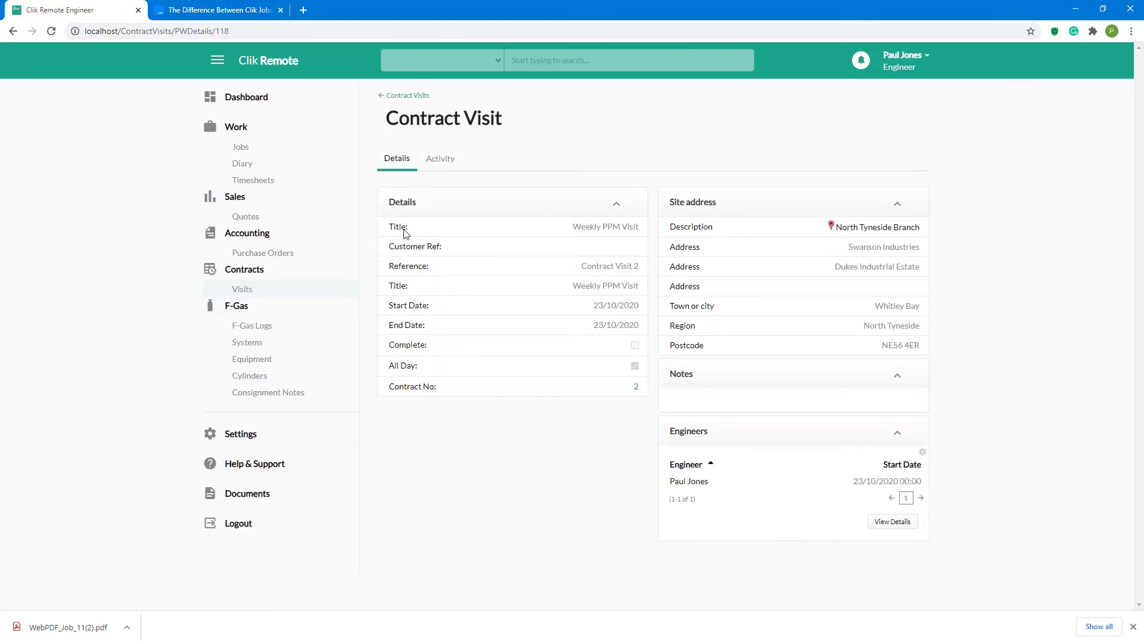
pyautogui.click(453, 159)
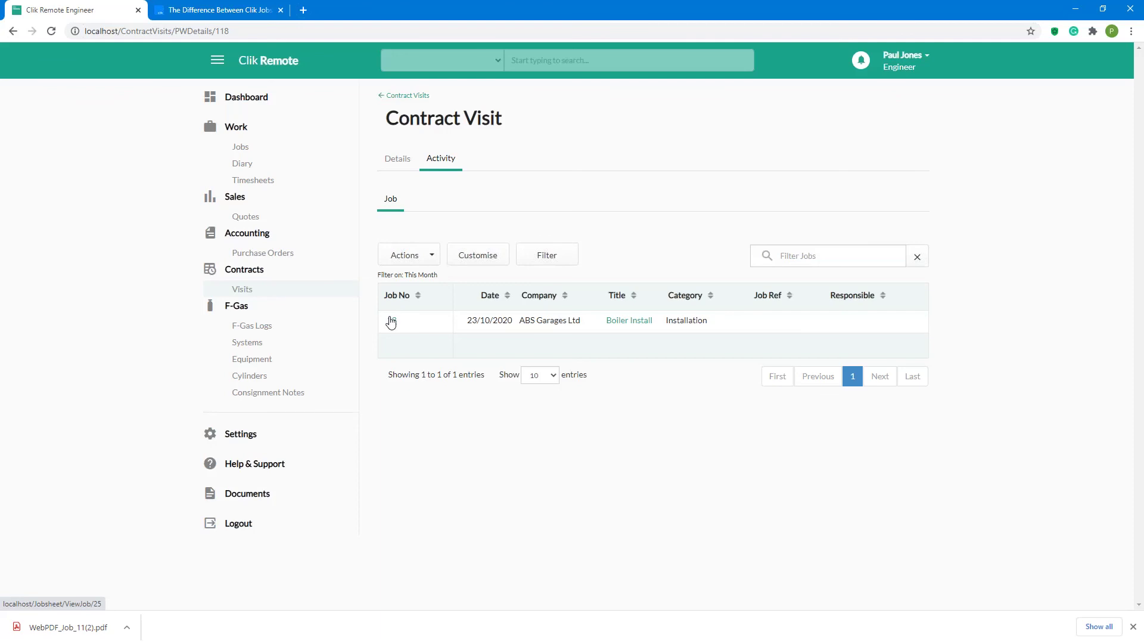
pyautogui.click(397, 158)
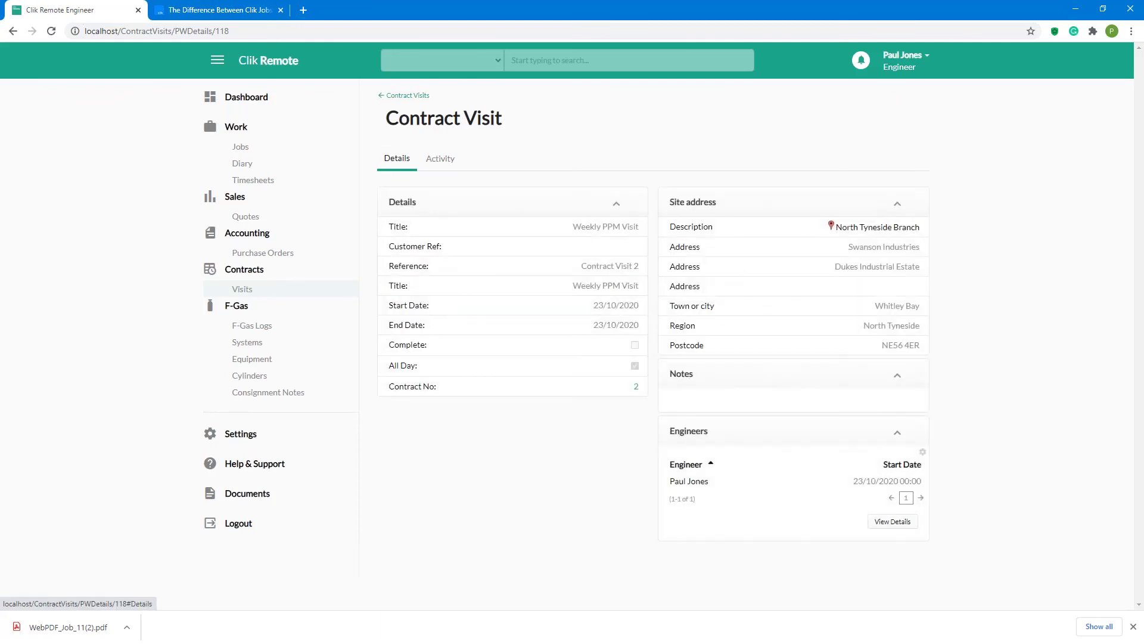
pyautogui.click(417, 96)
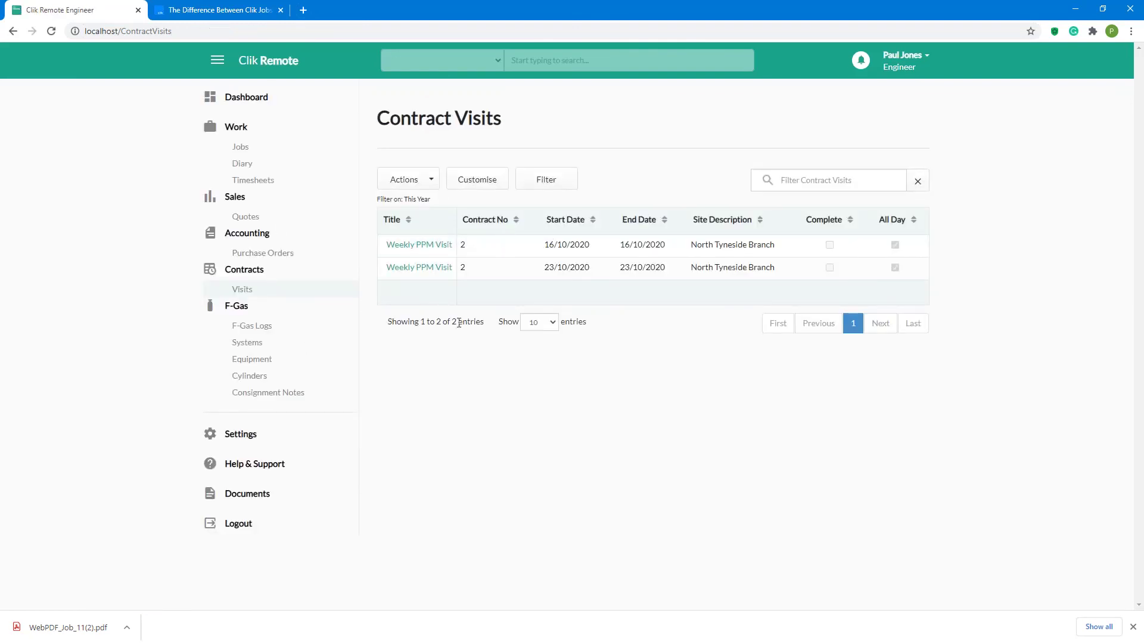
# Step: Show 50 contract visits per page and add the Job(s) column, placing it directly after Contract No
pyautogui.click(538, 323)
pyautogui.click(539, 384)
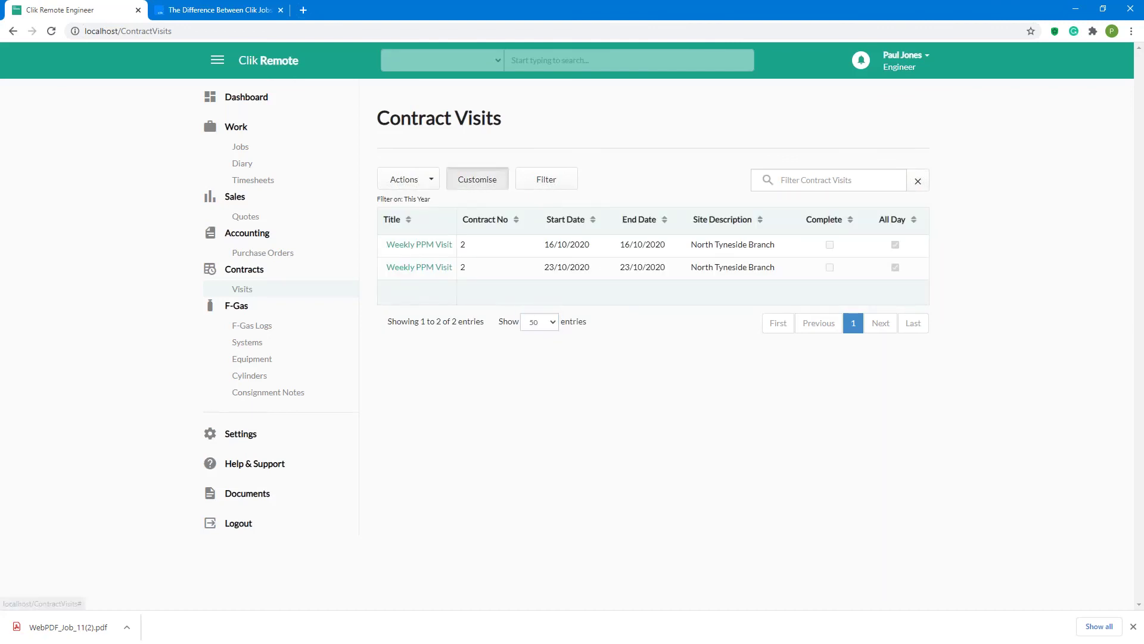
pyautogui.click(477, 179)
pyautogui.click(482, 344)
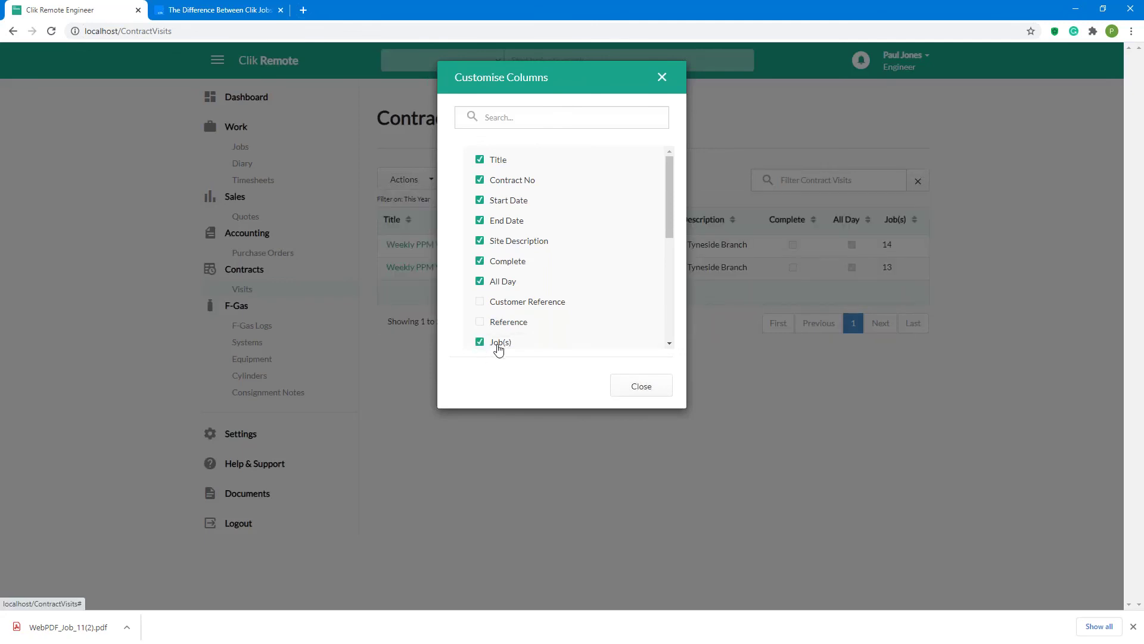
pyautogui.click(635, 390)
pyautogui.moveTo(894, 220); pyautogui.dragTo(519, 225)
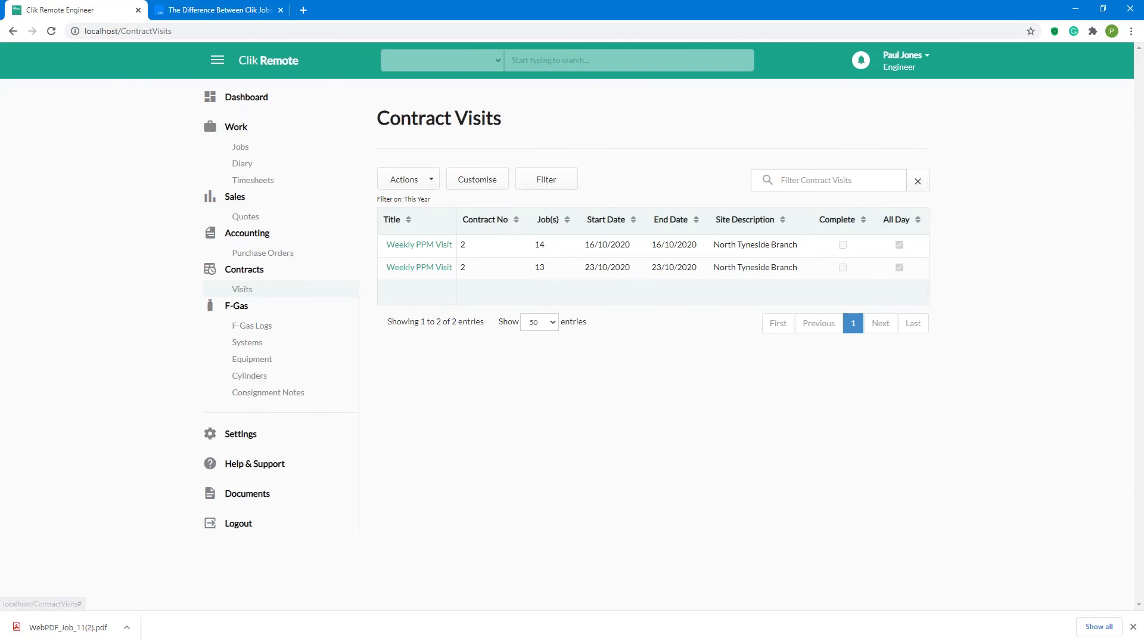
# Step: Check the Contract Visits list's filter options without changing them
pyautogui.click(547, 181)
pyautogui.click(682, 263)
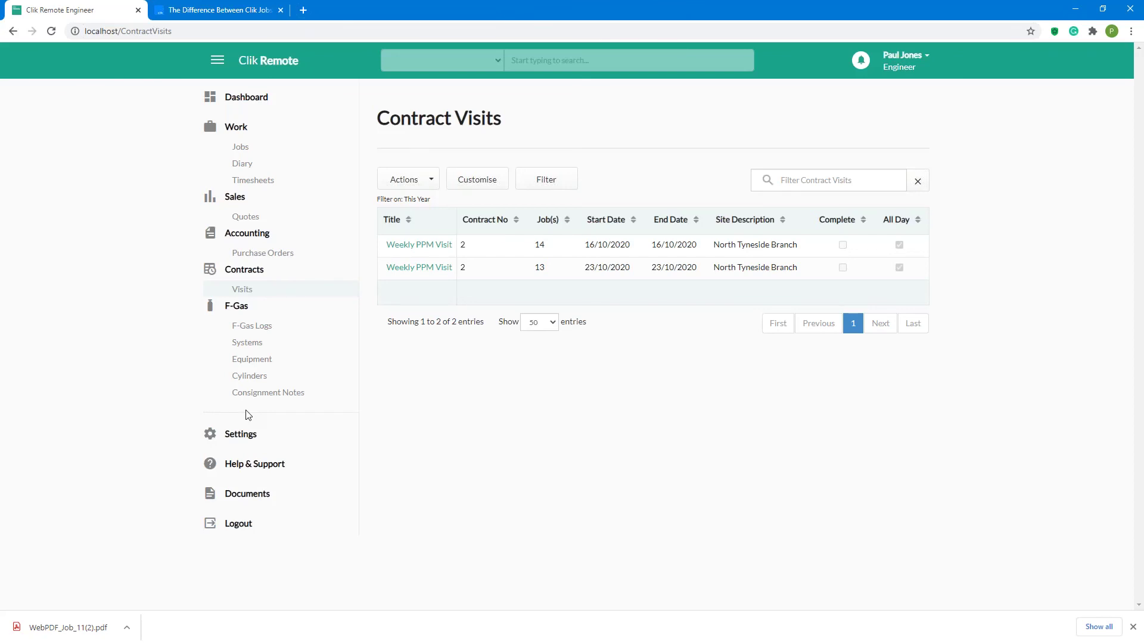
# Step: In Settings, enable Dashboard auto-refresh and set the Default landing Page to Work - Jobs
pyautogui.click(239, 444)
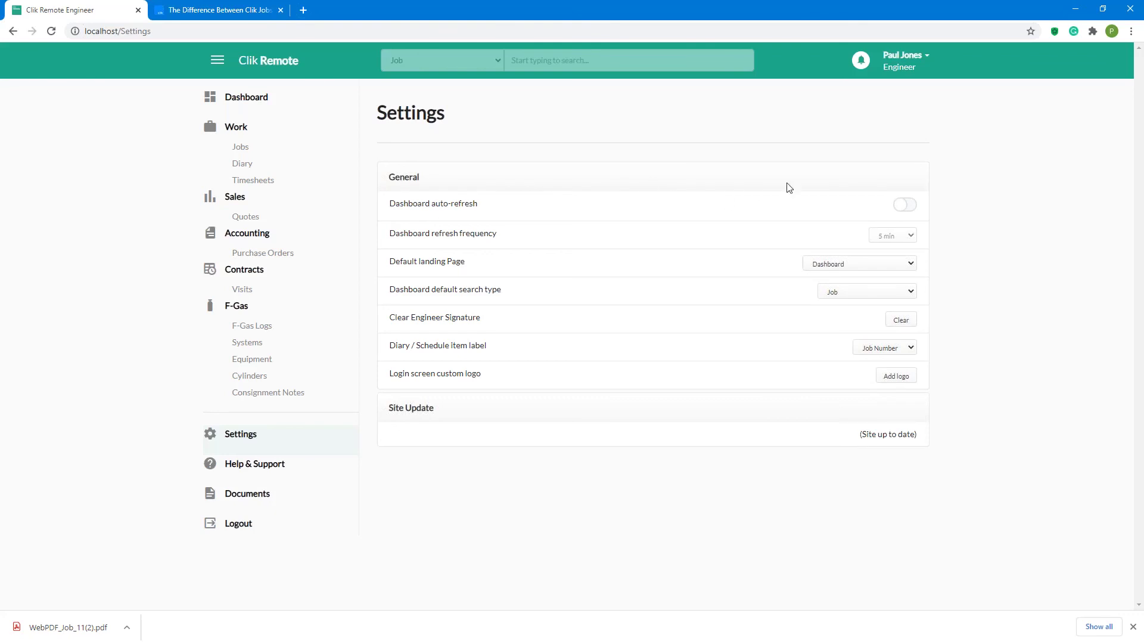
pyautogui.click(906, 206)
pyautogui.click(828, 267)
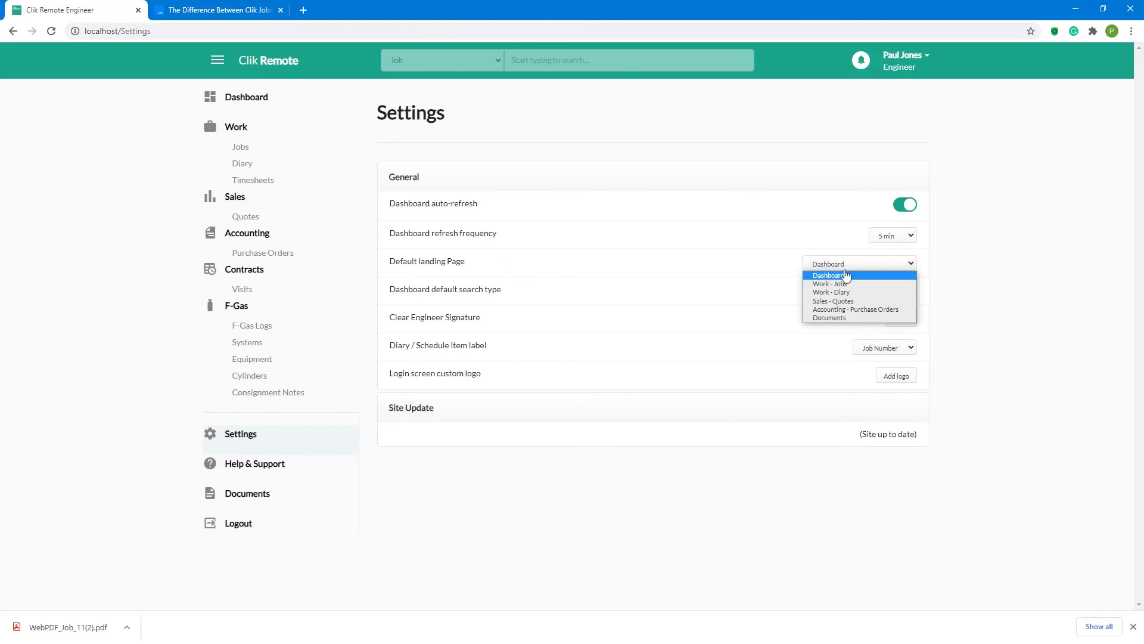
pyautogui.click(845, 283)
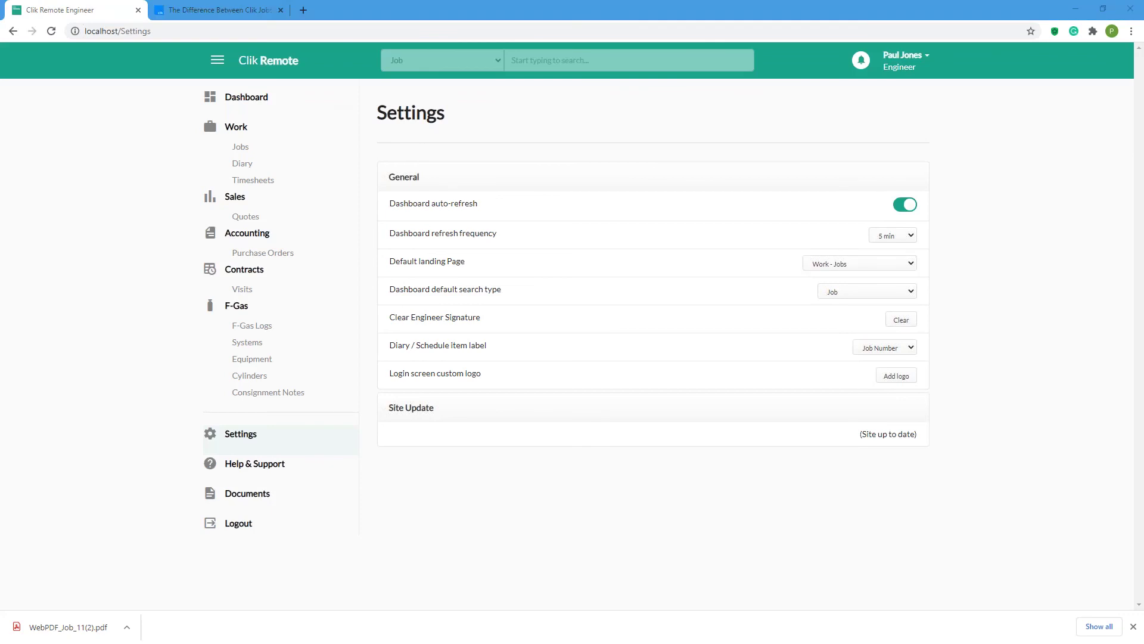
# Step: Search jobs for 11, check the search types available, and clear the search
pyautogui.moveTo(370, 41)
pyautogui.mouseDown()
pyautogui.moveTo(367, 64)
pyautogui.moveTo(401, 87)
pyautogui.moveTo(792, 59)
pyautogui.moveTo(648, 13)
pyautogui.moveTo(388, 19)
pyautogui.moveTo(371, 33)
pyautogui.mouseUp()
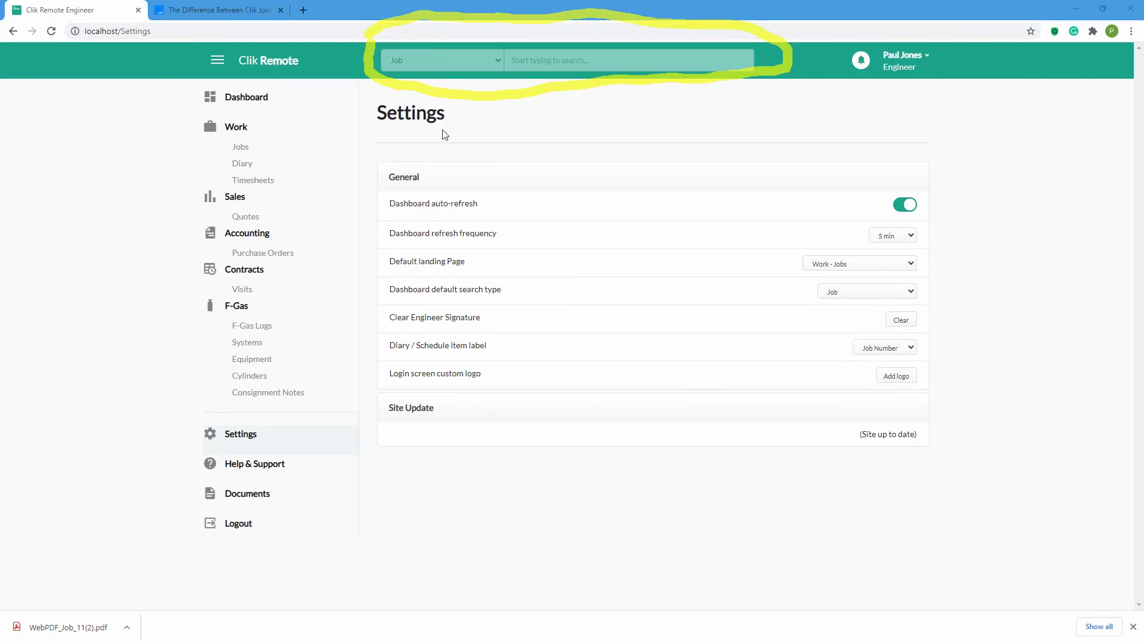
pyautogui.click(486, 92)
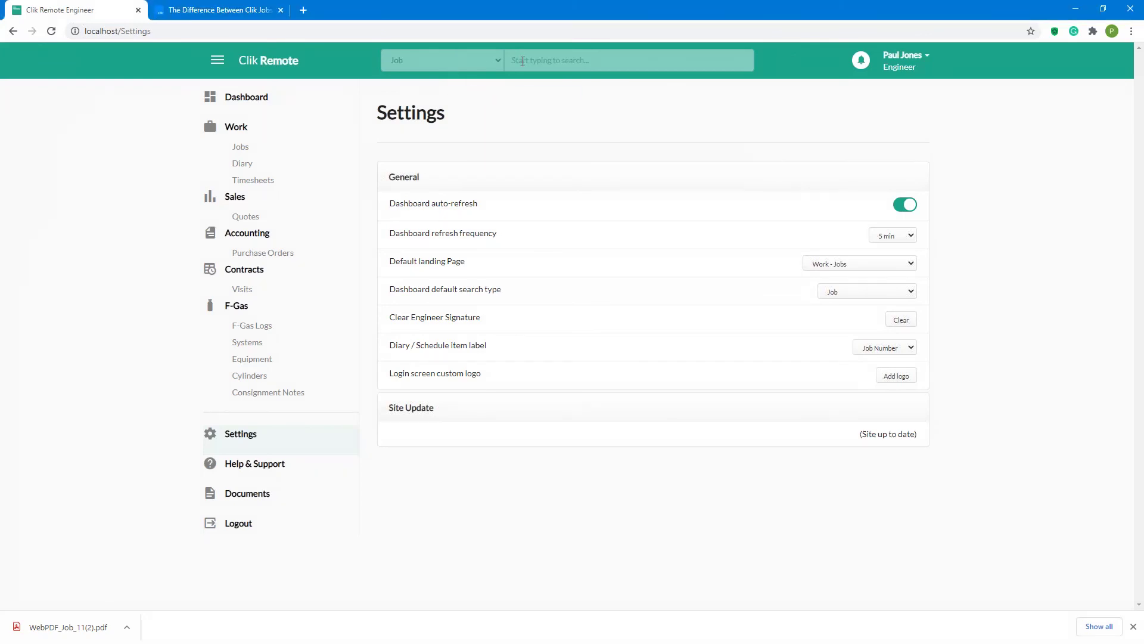
pyautogui.click(523, 61)
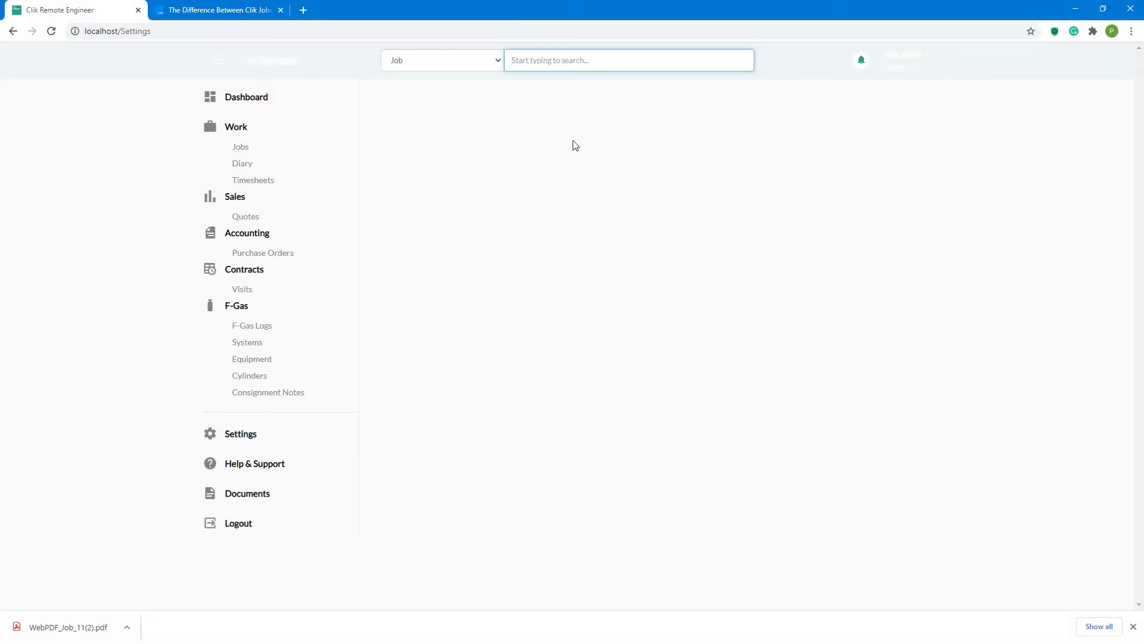
pyautogui.write('11')
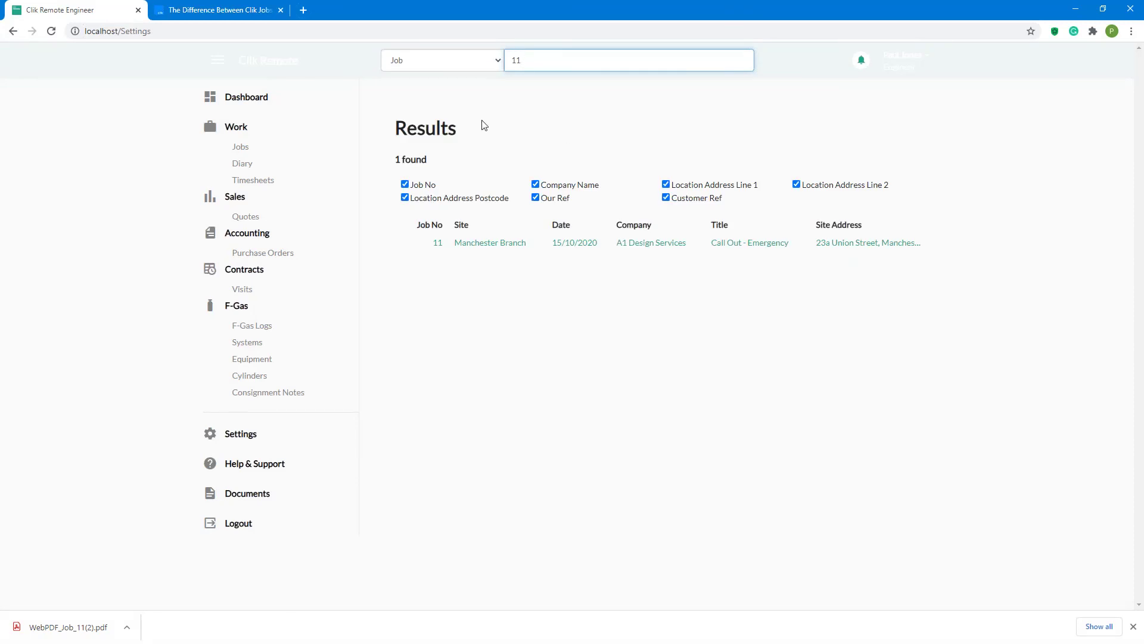
pyautogui.click(396, 61)
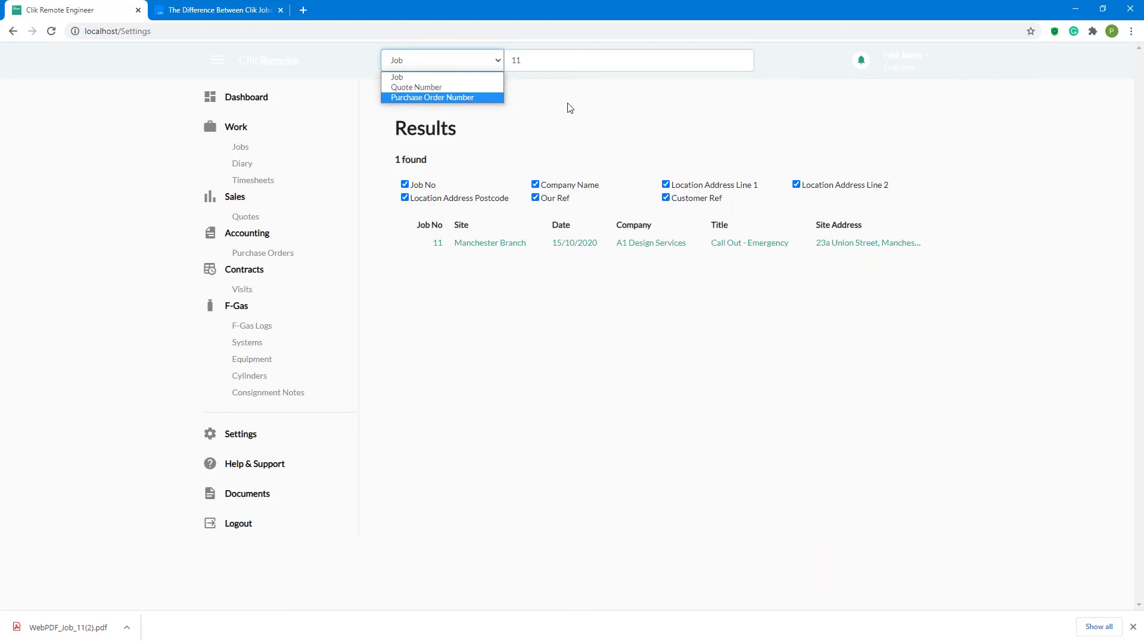
pyautogui.click(548, 66)
pyautogui.press('BackSpace')
pyautogui.press('BackSpace')
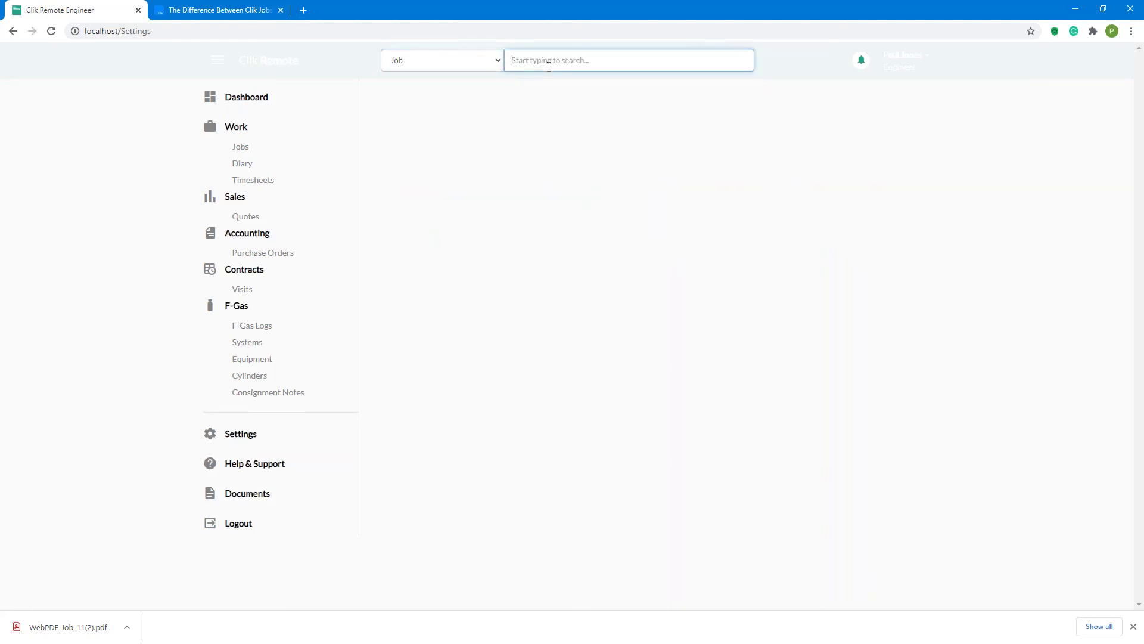
# Step: Return to Settings, check the dashboard default search type options, and set the Diary / Schedule item label to Title
pyautogui.click(238, 437)
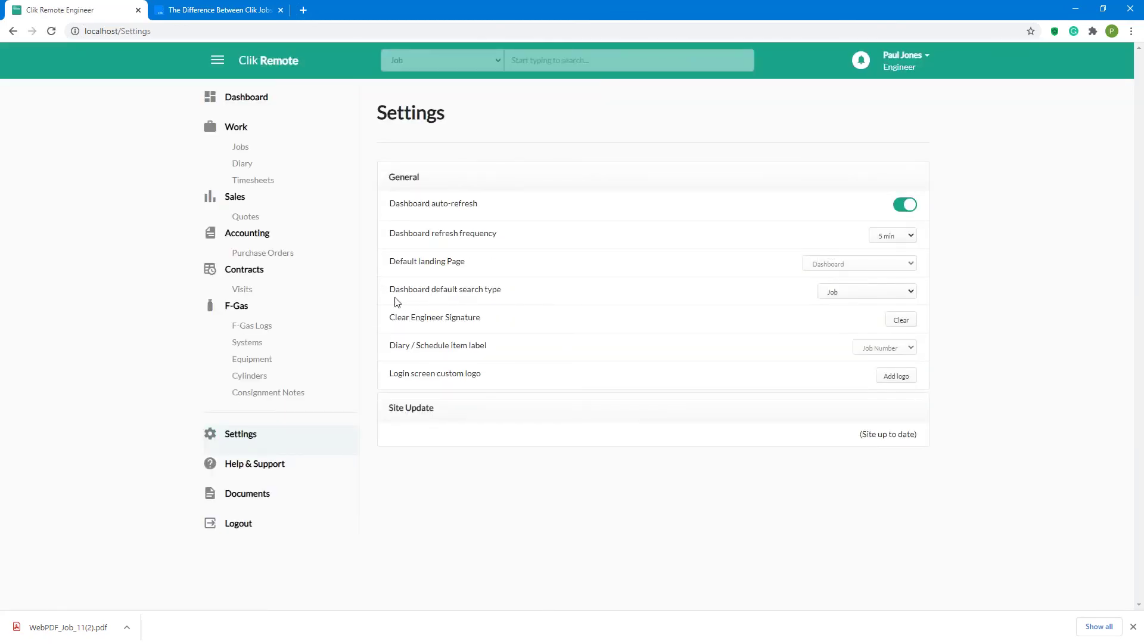
pyautogui.click(867, 291)
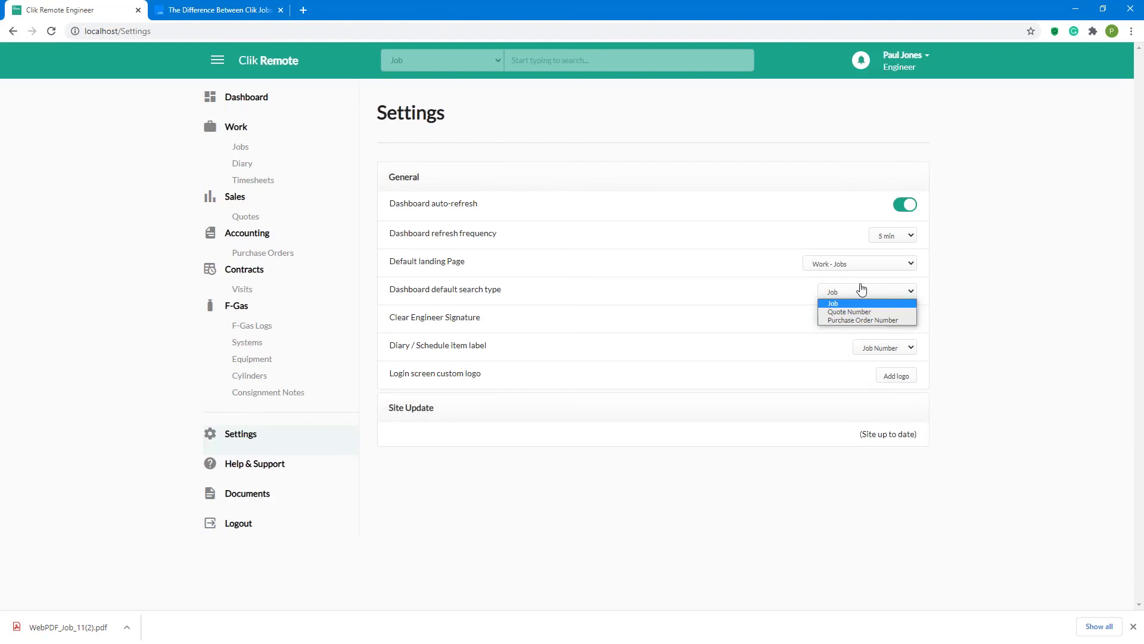
pyautogui.click(504, 356)
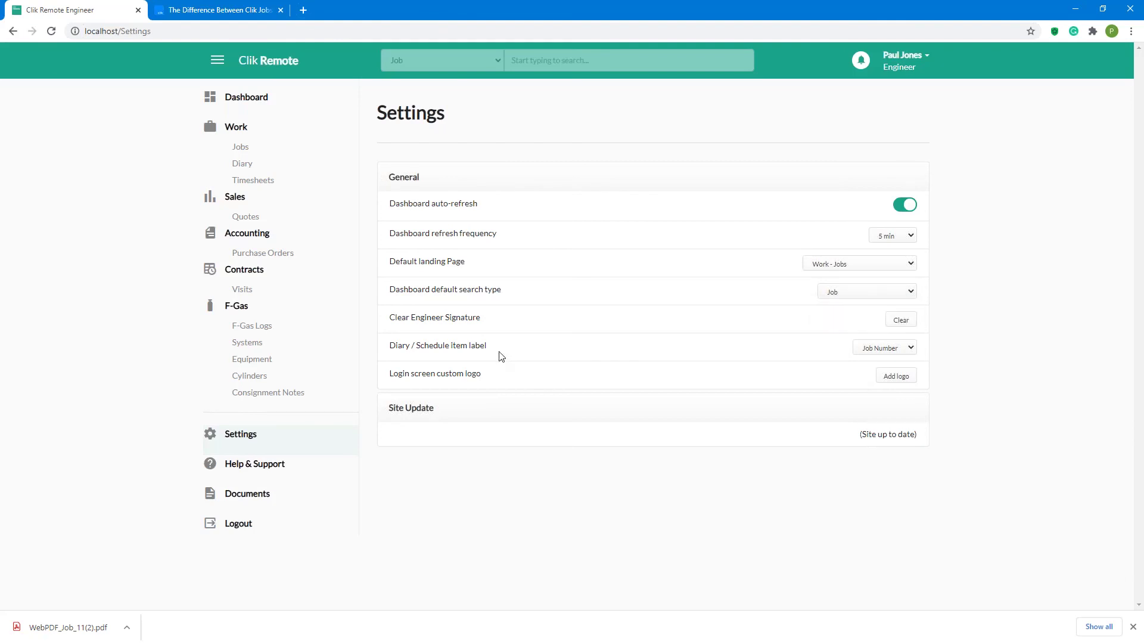
pyautogui.click(884, 349)
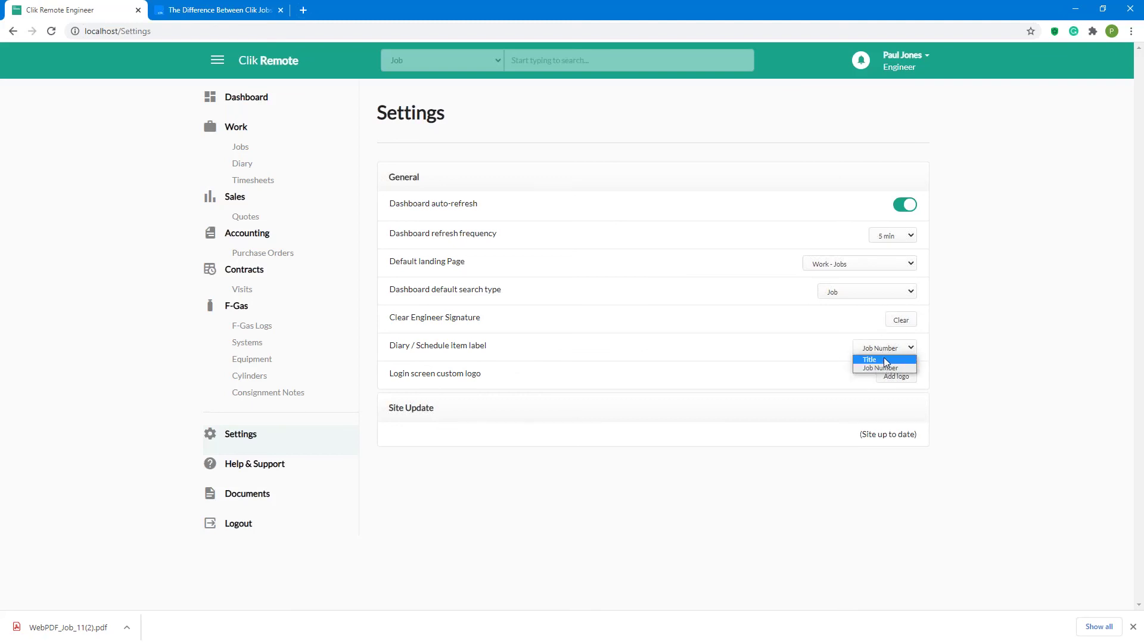
pyautogui.click(886, 360)
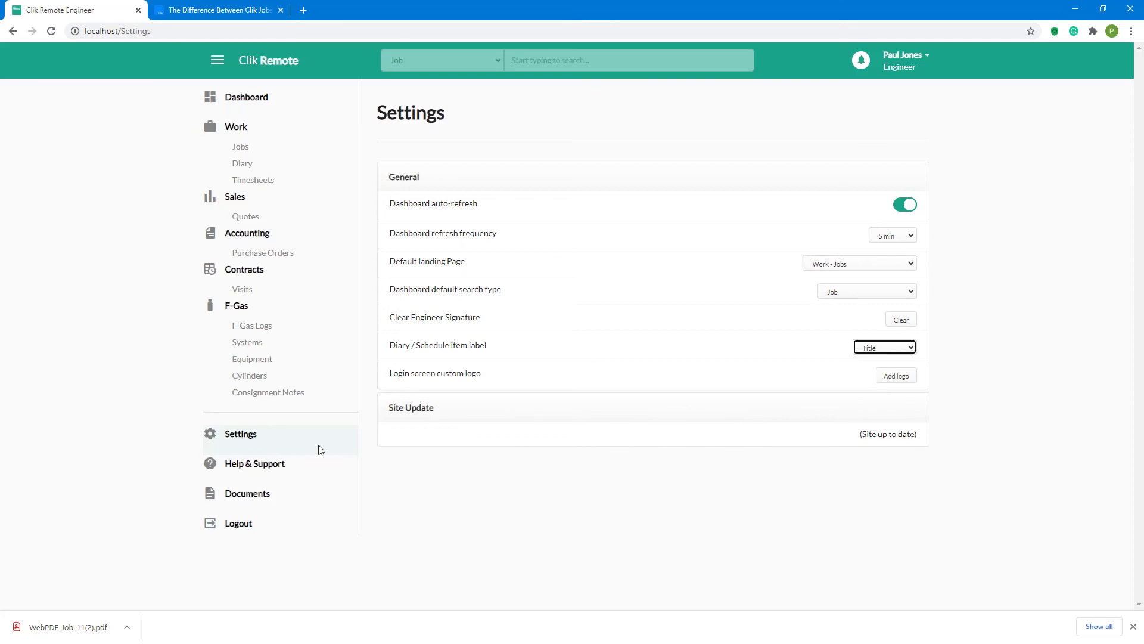
# Step: Open Help & Support and view its Leave Feedback, Newsletter and Version History sections
pyautogui.click(240, 439)
pyautogui.click(245, 467)
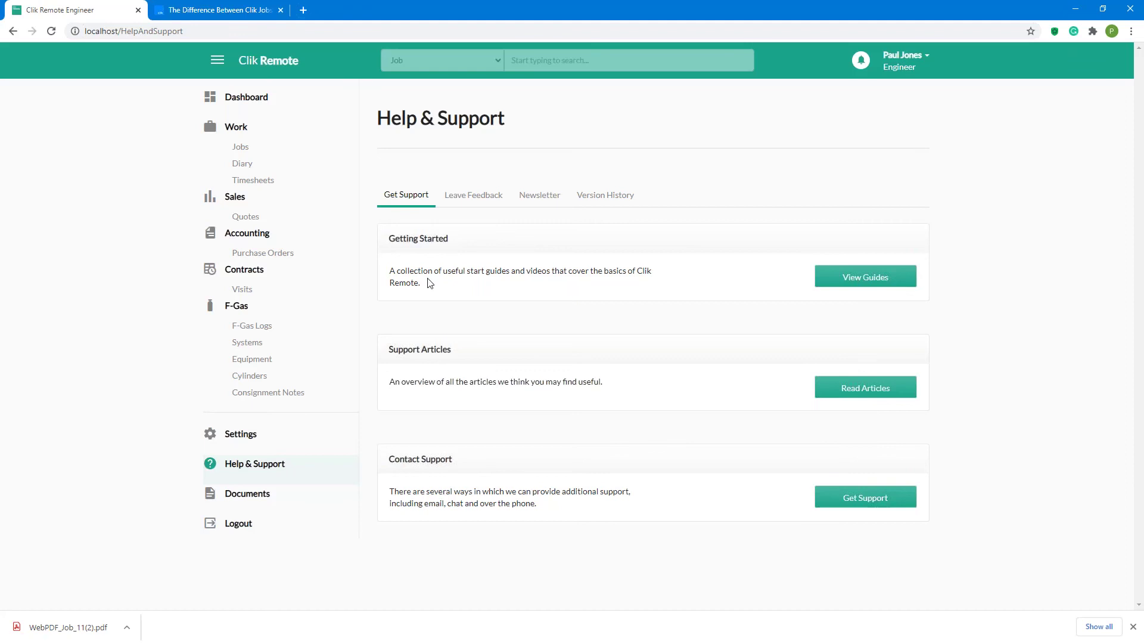
pyautogui.click(469, 200)
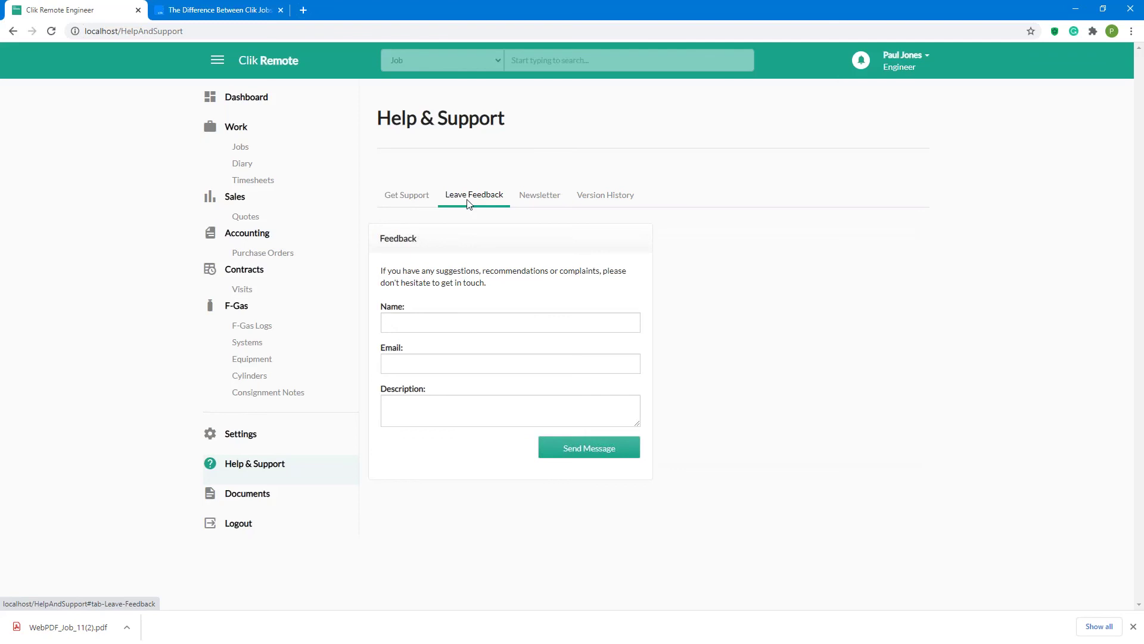
pyautogui.click(535, 202)
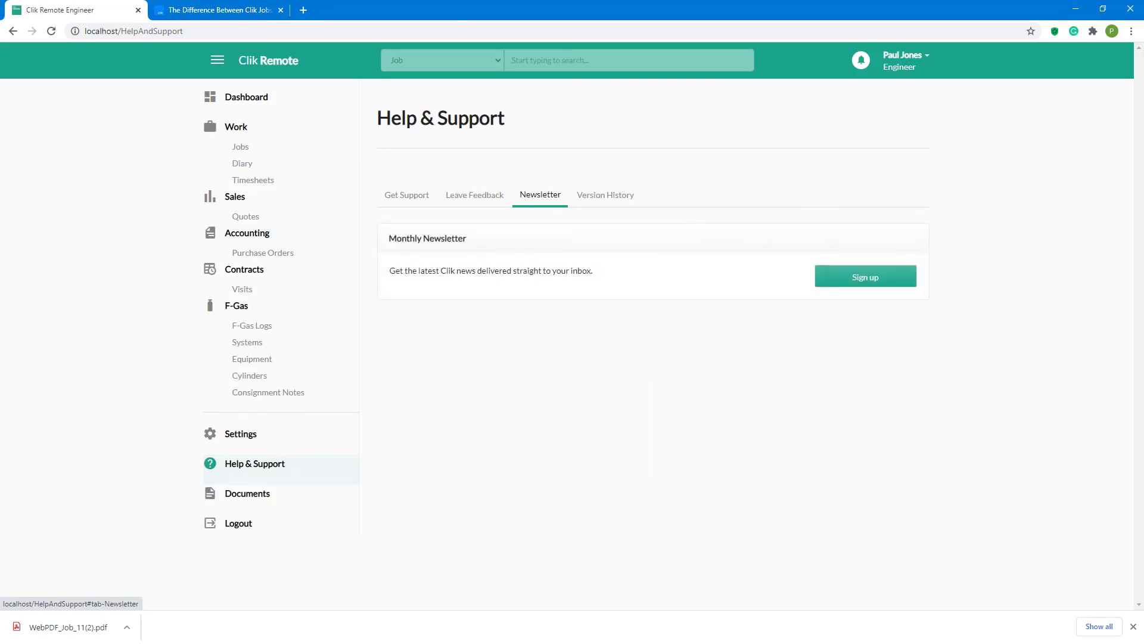
pyautogui.click(593, 202)
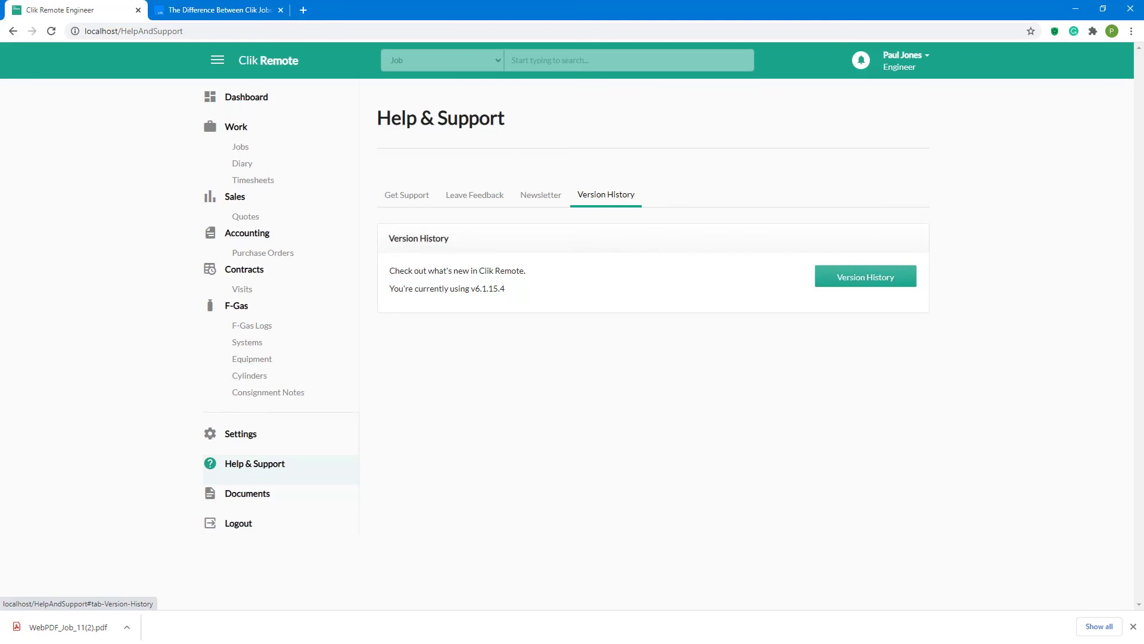
# Step: View the online Product Updates in a separate browser tab, open the v6.1.16.6 - 14 October 2020 entry, and return to Help & Support
pyautogui.rightClick(832, 279)
pyautogui.click(843, 280)
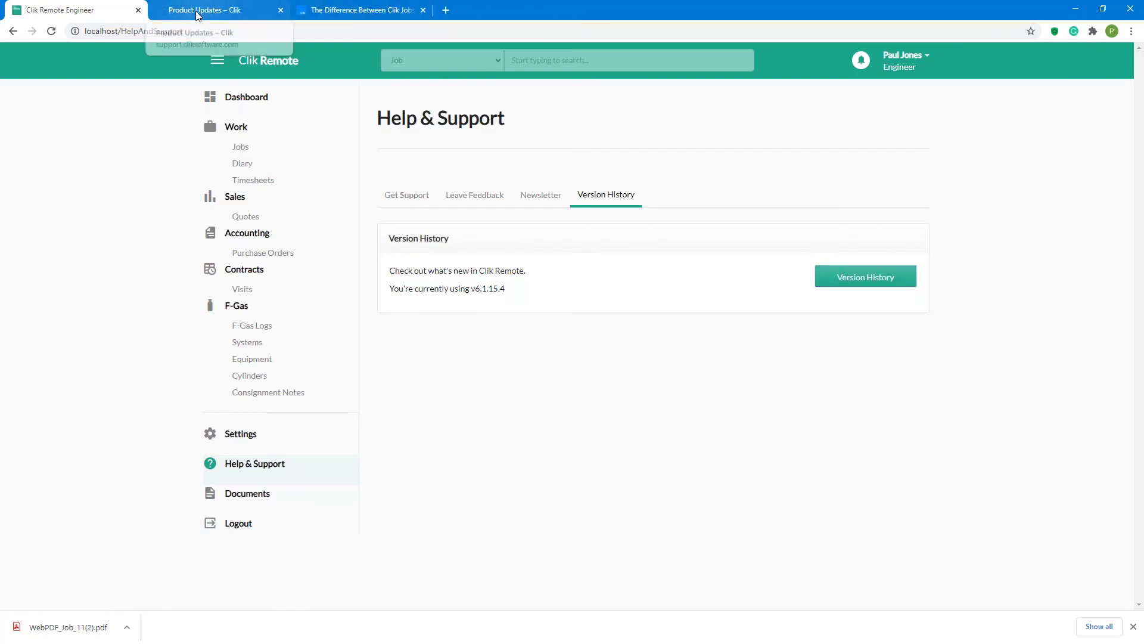
pyautogui.click(196, 10)
pyautogui.click(444, 196)
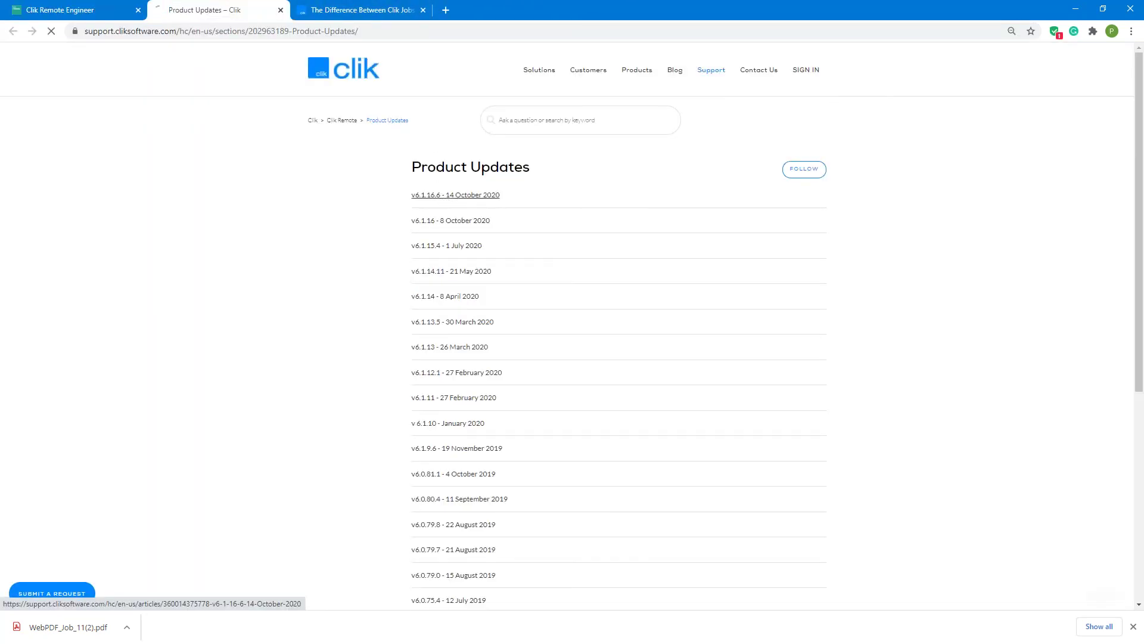
pyautogui.click(51, 10)
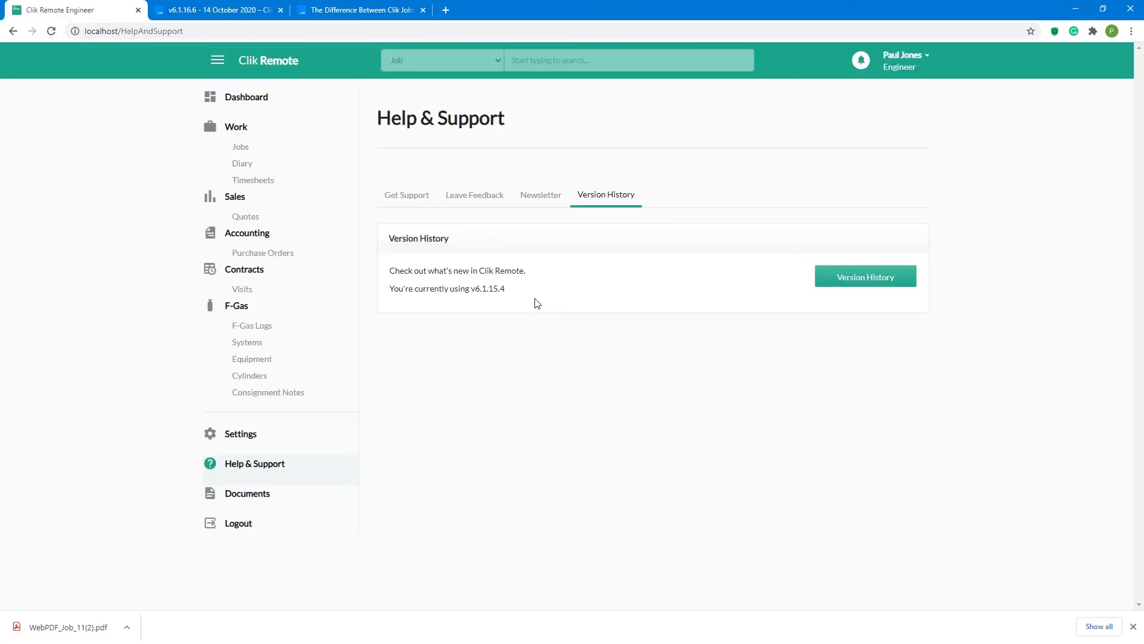
# Step: Open the Documents list, download and view DCR18-5040 - Crampton.pdf, and close the PDF
pyautogui.click(244, 498)
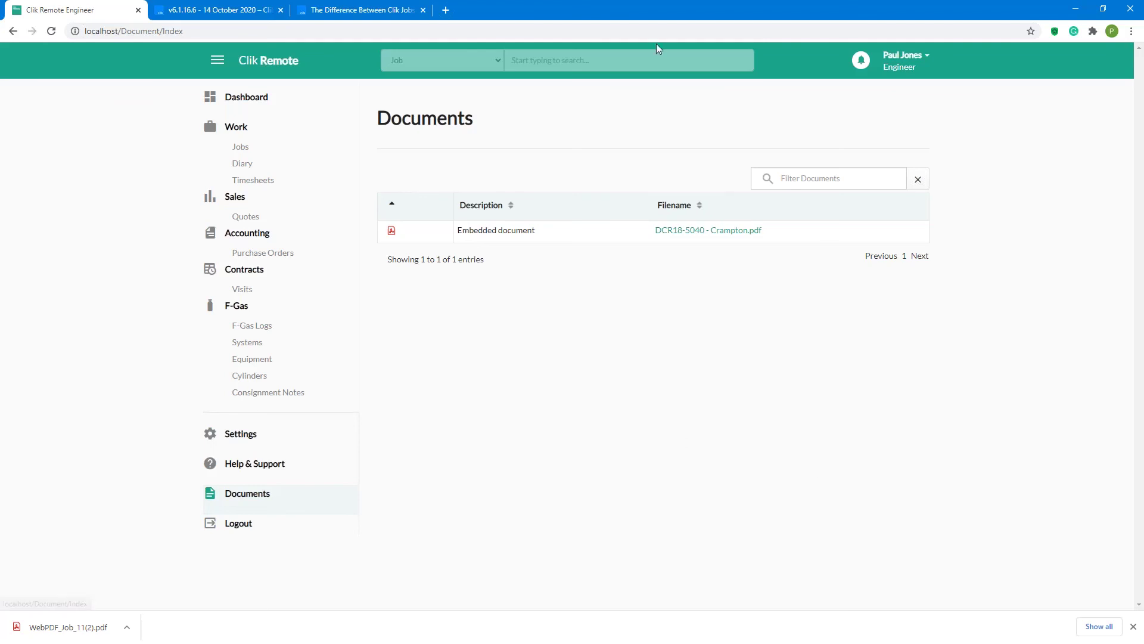
pyautogui.click(703, 231)
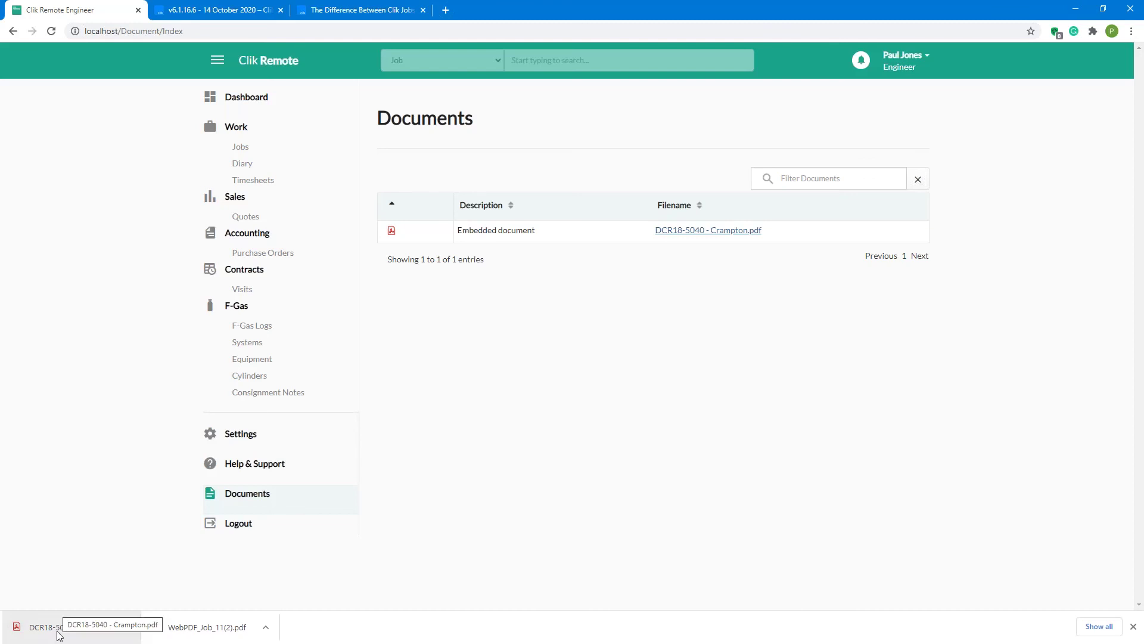
pyautogui.click(59, 633)
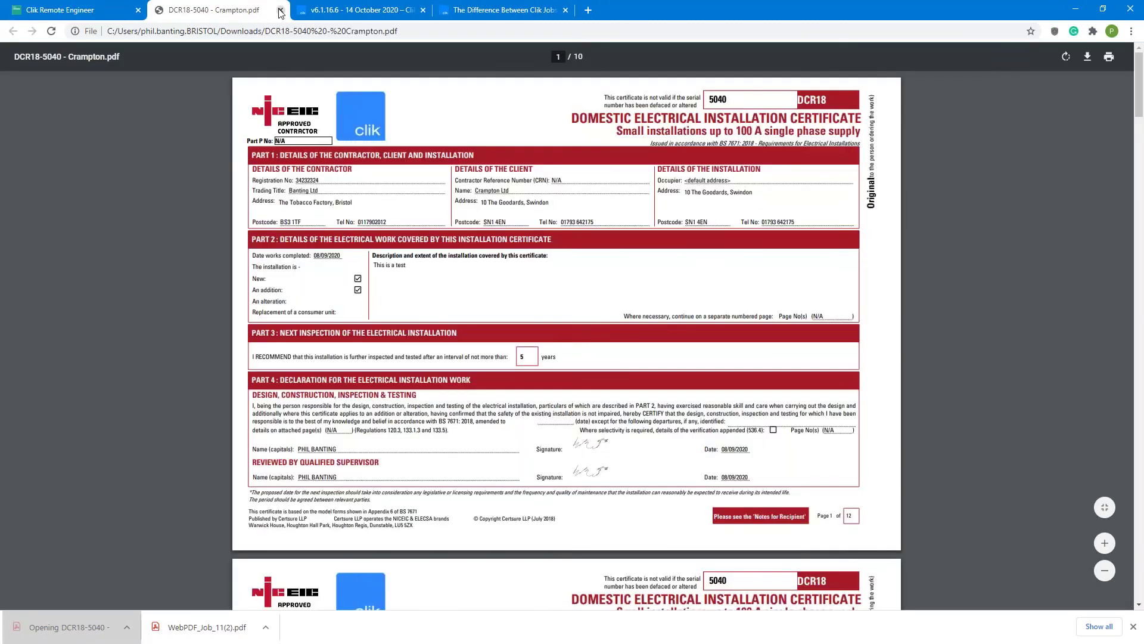
pyautogui.click(281, 10)
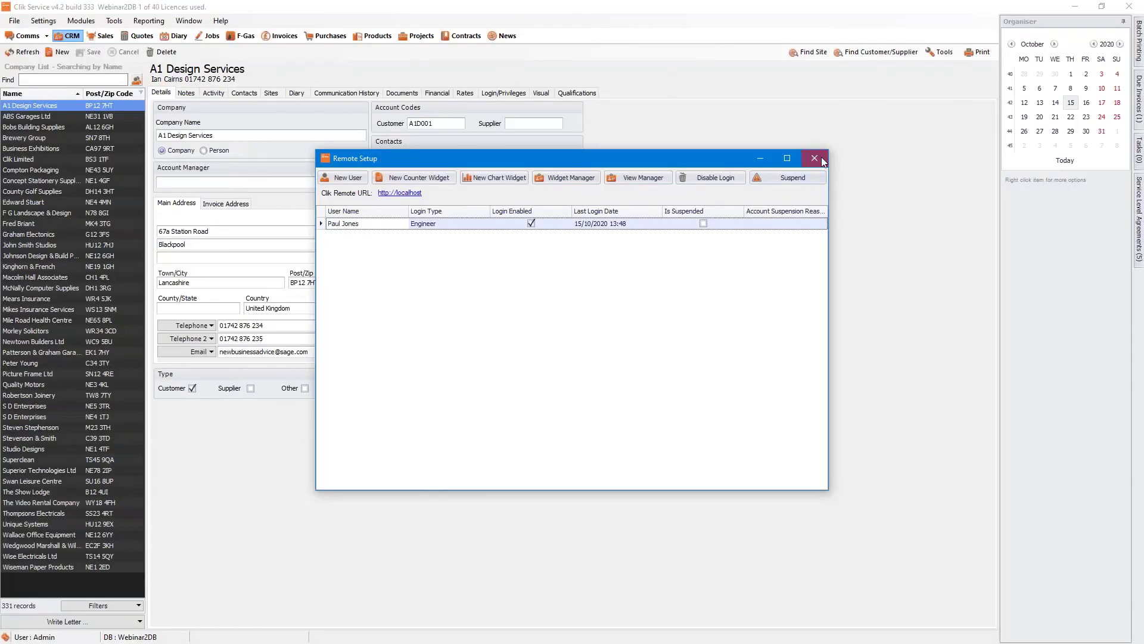
# Step: Close the Remote Setup window and open the Clik Remote module settings in Clik Settings
pyautogui.click(820, 158)
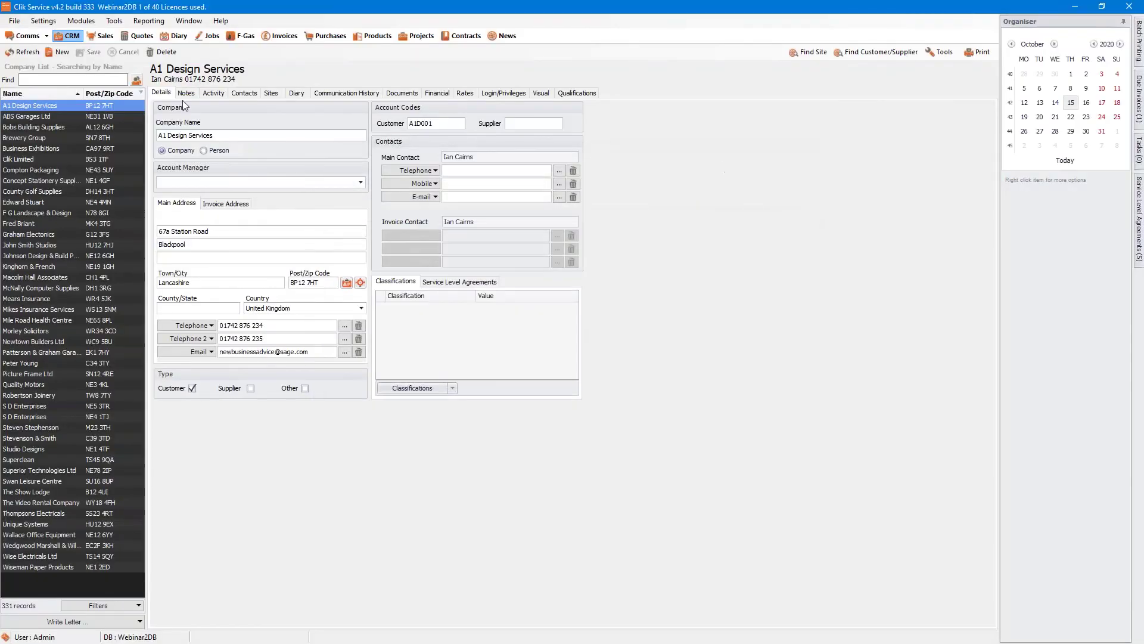
pyautogui.click(43, 21)
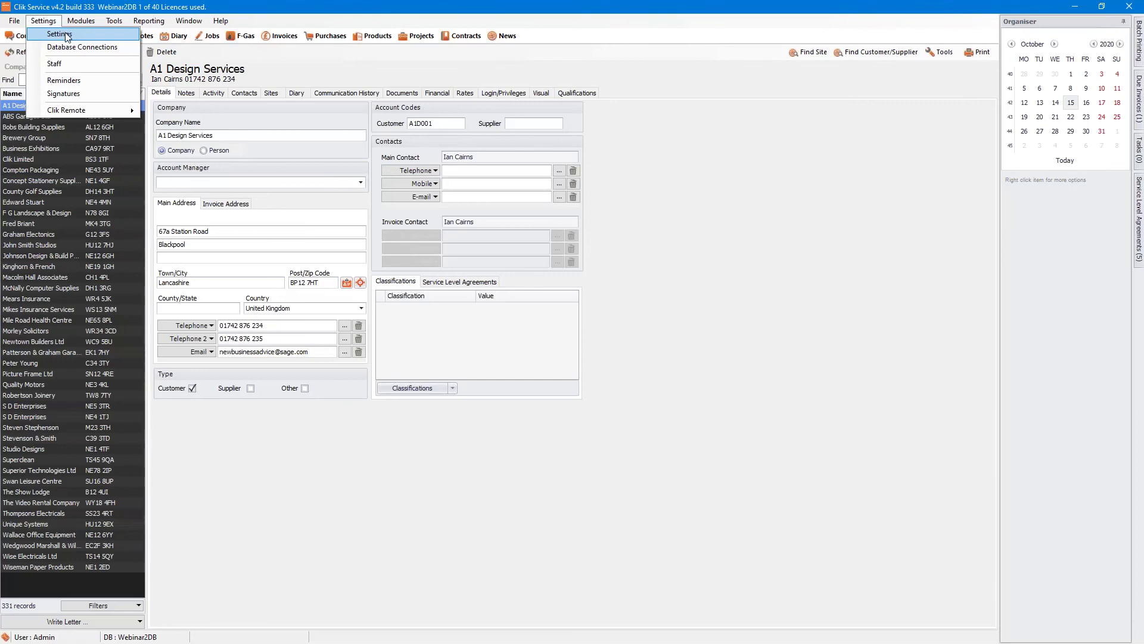
pyautogui.click(60, 34)
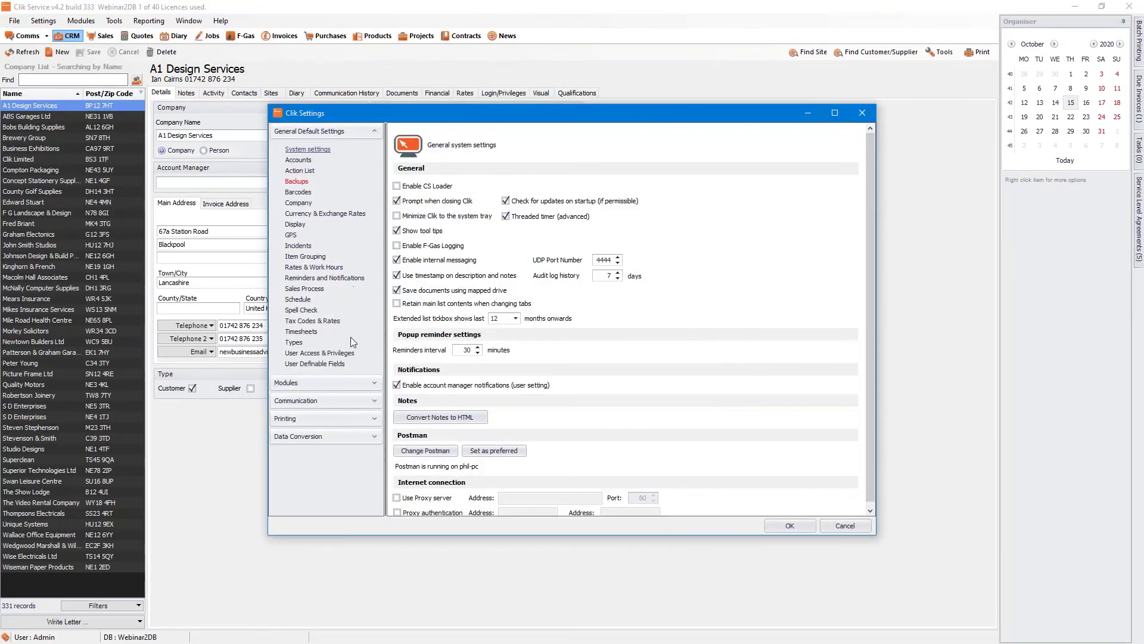
pyautogui.click(371, 381)
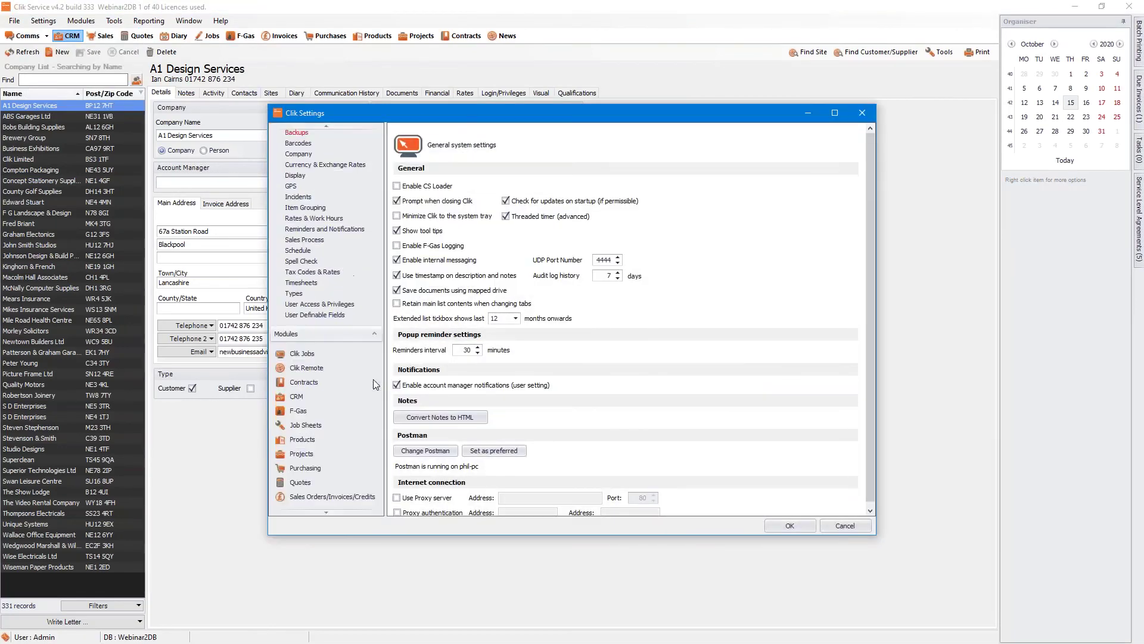
pyautogui.click(308, 370)
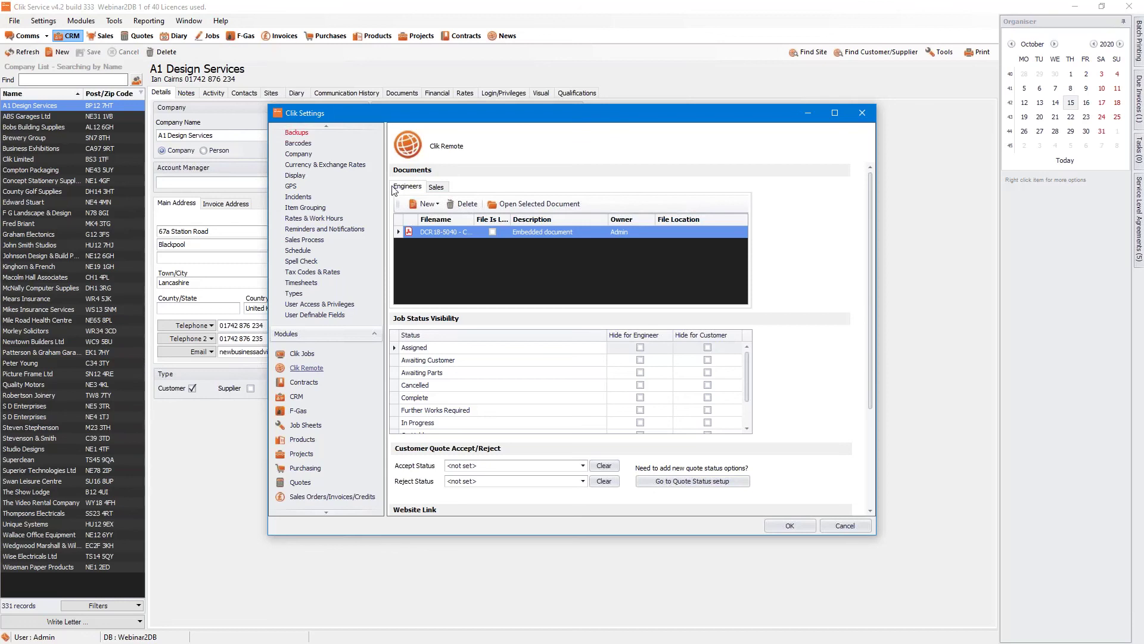
# Step: Store the test file from the Desktop in the database as a new document for engineers
pyautogui.click(420, 206)
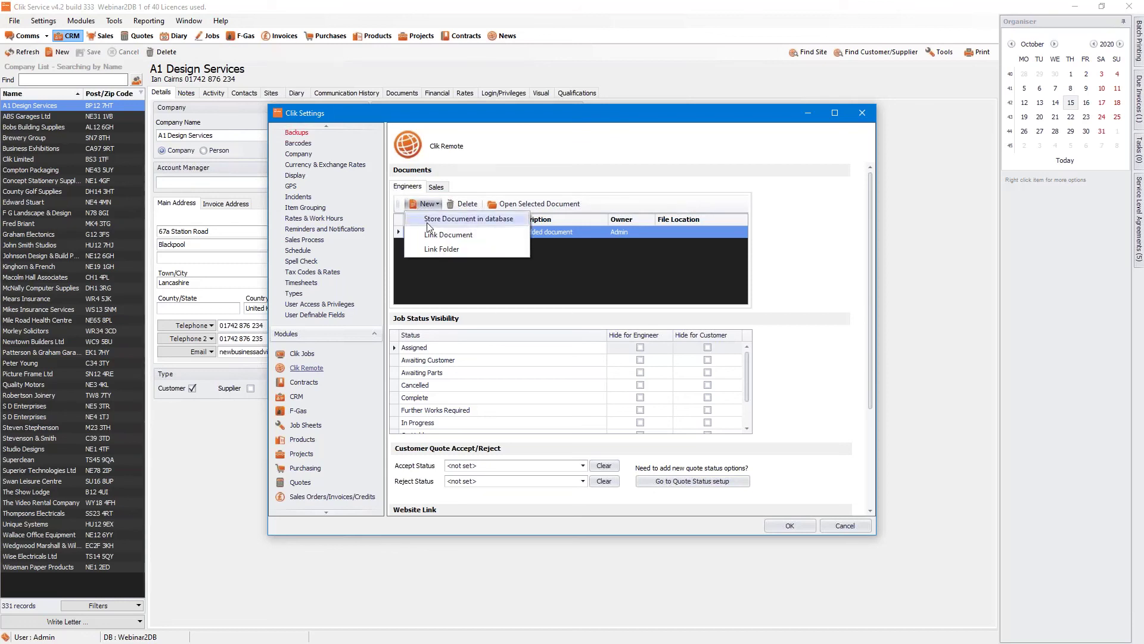
pyautogui.click(427, 220)
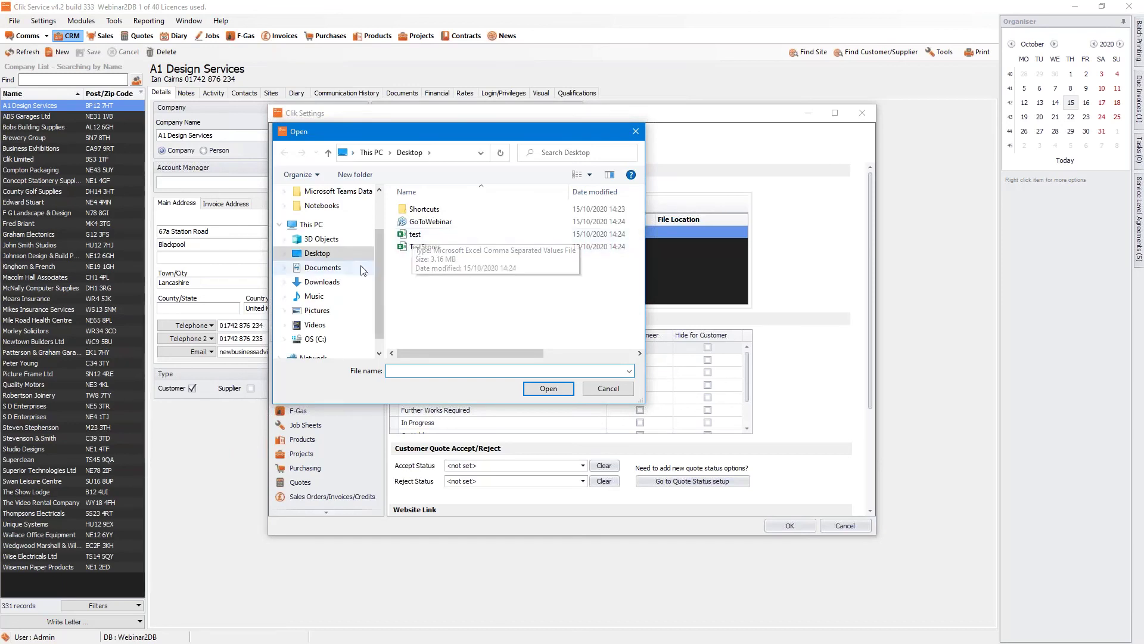
pyautogui.click(462, 234)
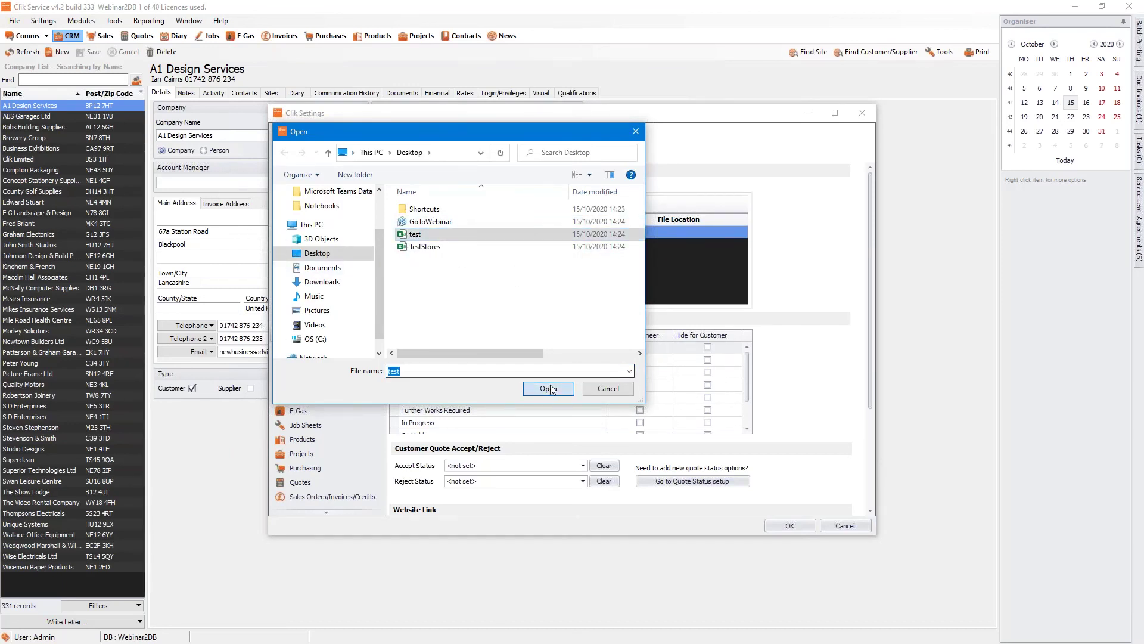
pyautogui.click(549, 388)
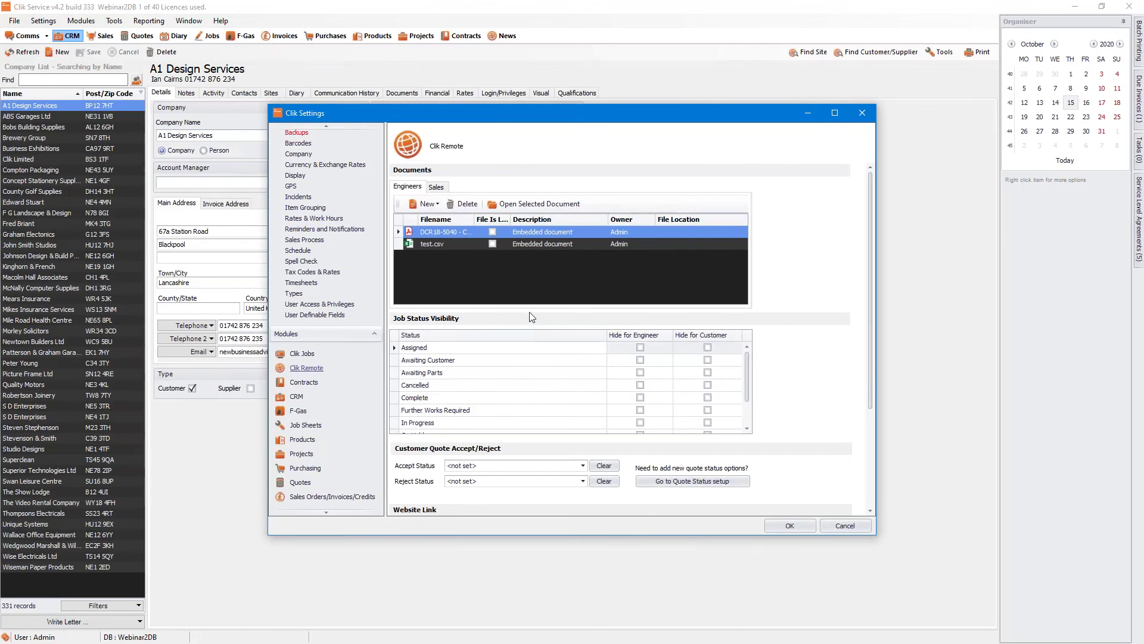
# Step: In Job Status Visibility, try hiding the On Hold status from engineers, set Unassigned as hidden for engineers instead, and close the settings
pyautogui.scroll(-1, 530, 316)
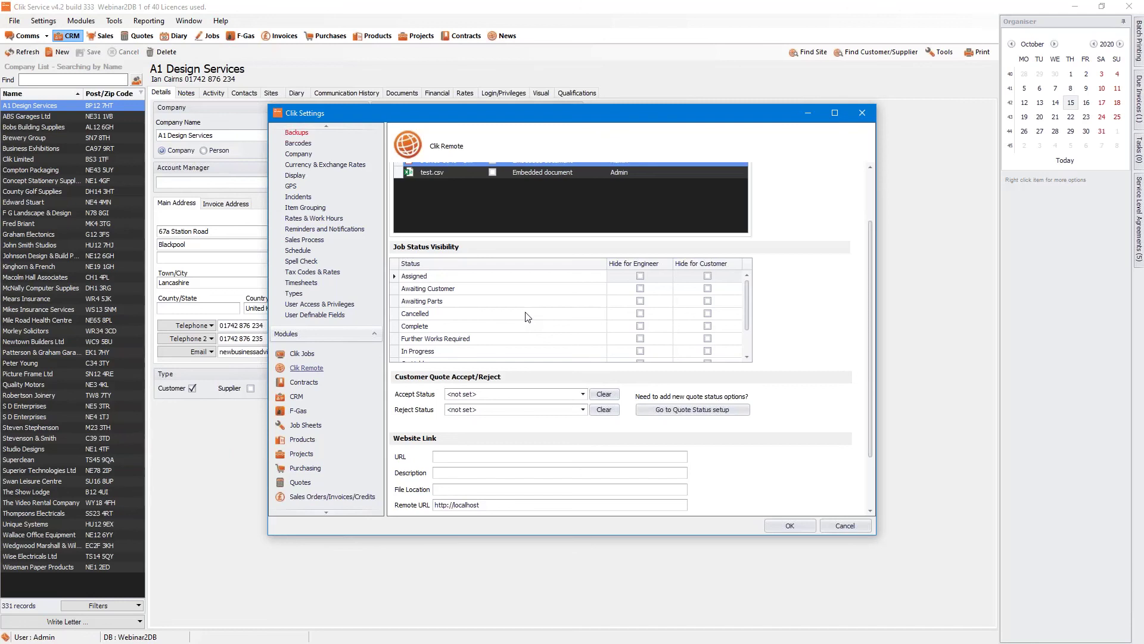
pyautogui.scroll(-2, 639, 352)
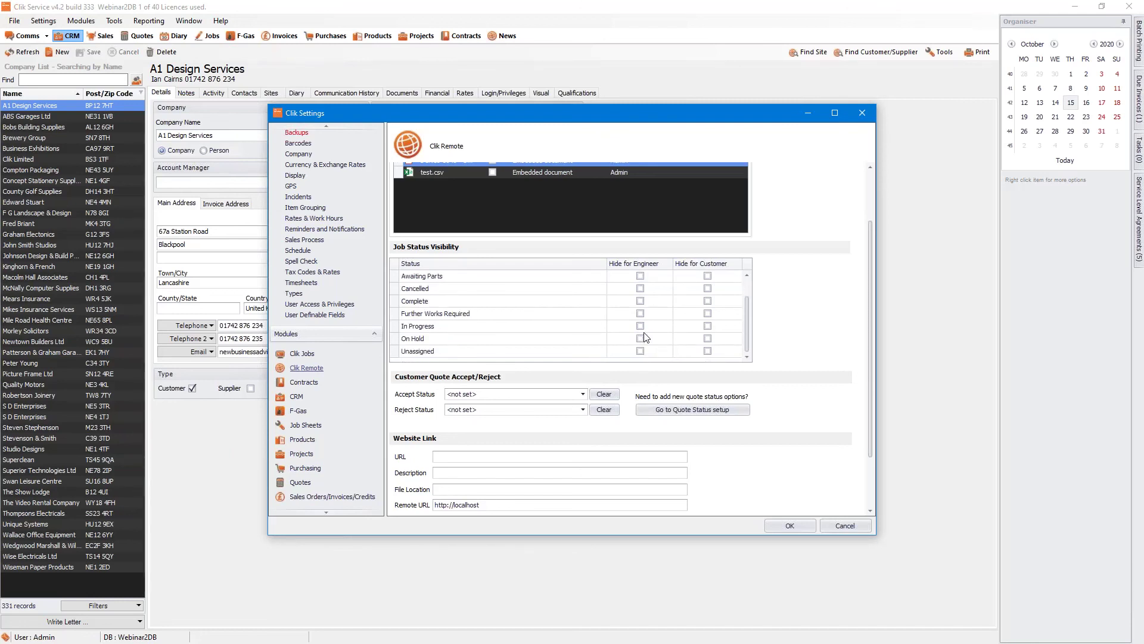
pyautogui.click(640, 338)
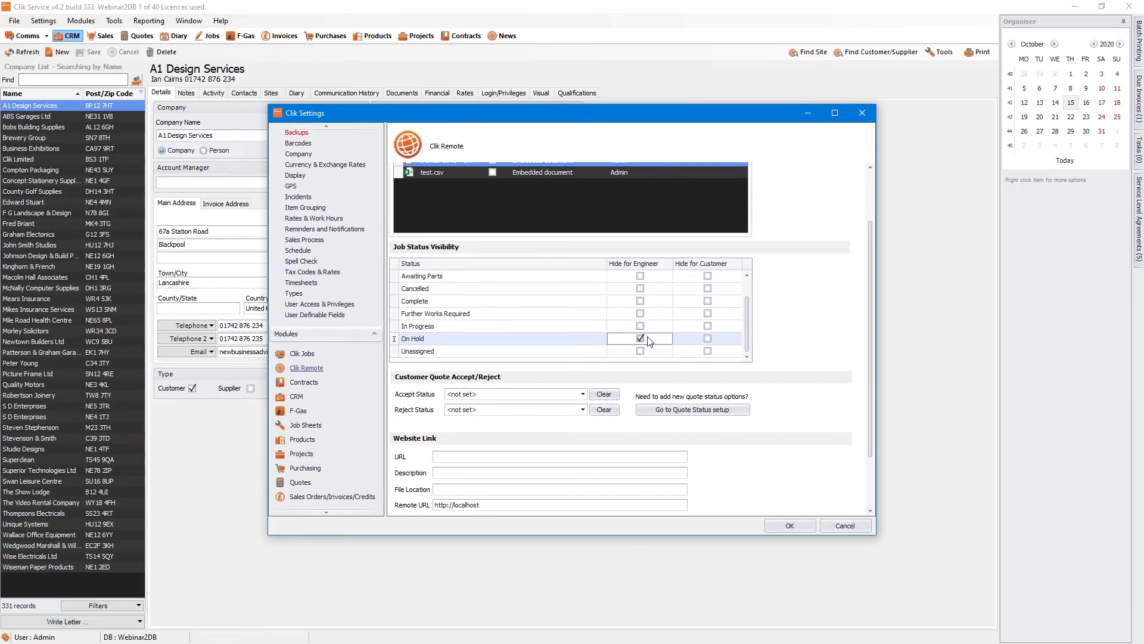
pyautogui.click(641, 351)
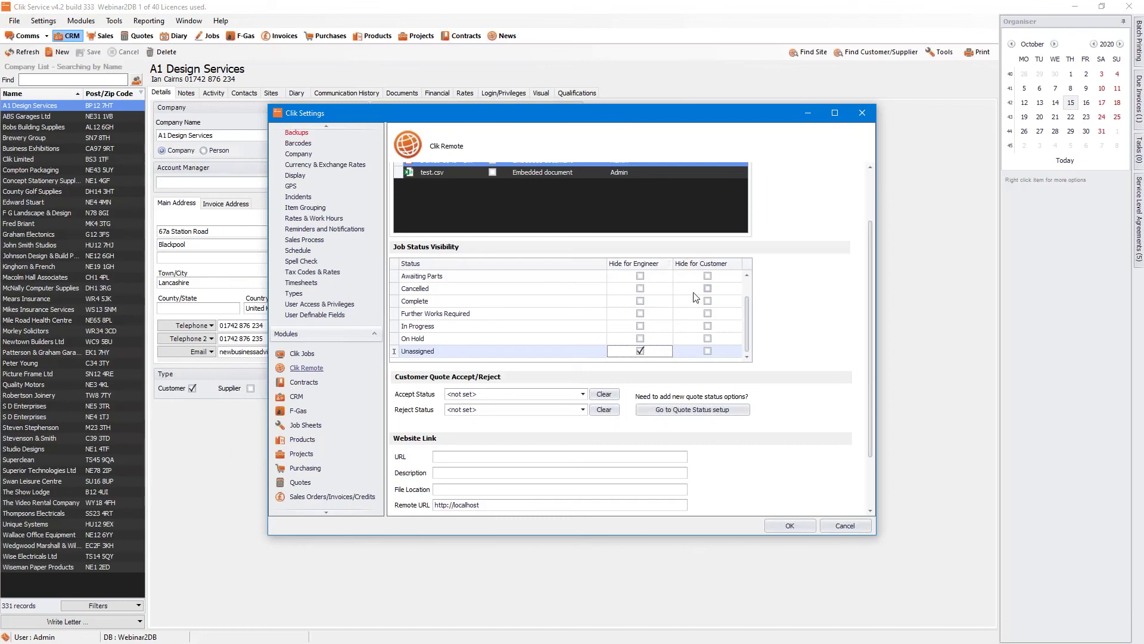
pyautogui.scroll(1, 677, 316)
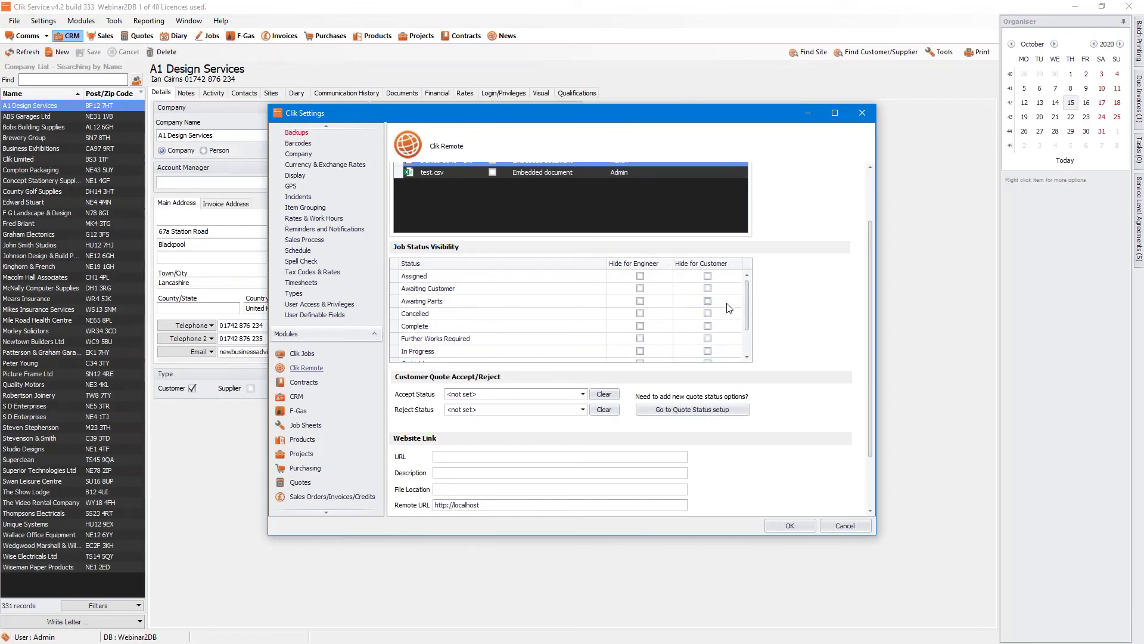
pyautogui.scroll(-1, 727, 308)
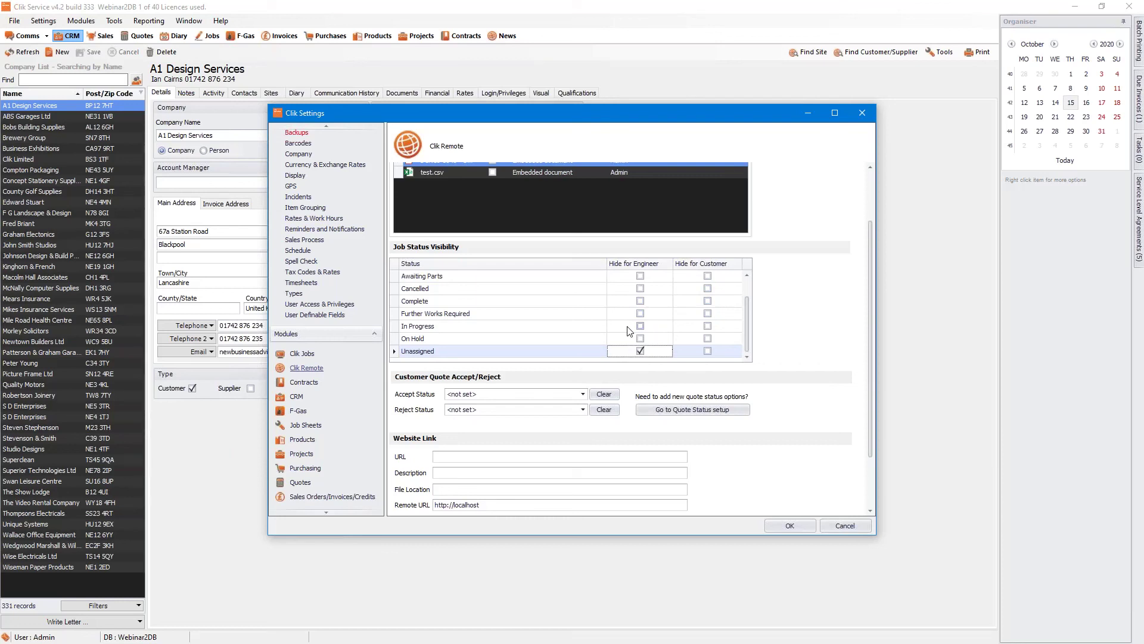
pyautogui.scroll(1, 629, 316)
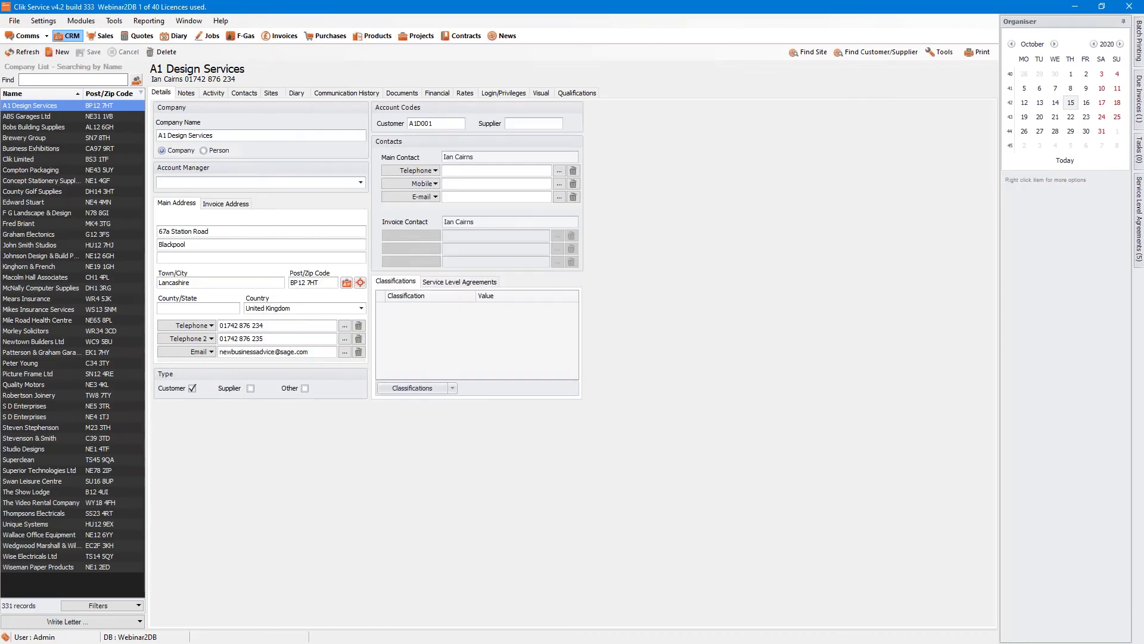
# Step: Switch to Clik Remote in the browser and open job 11, Call Out - Emergency, from the Jobs list
pyautogui.hotkey('alt', 'Tab')
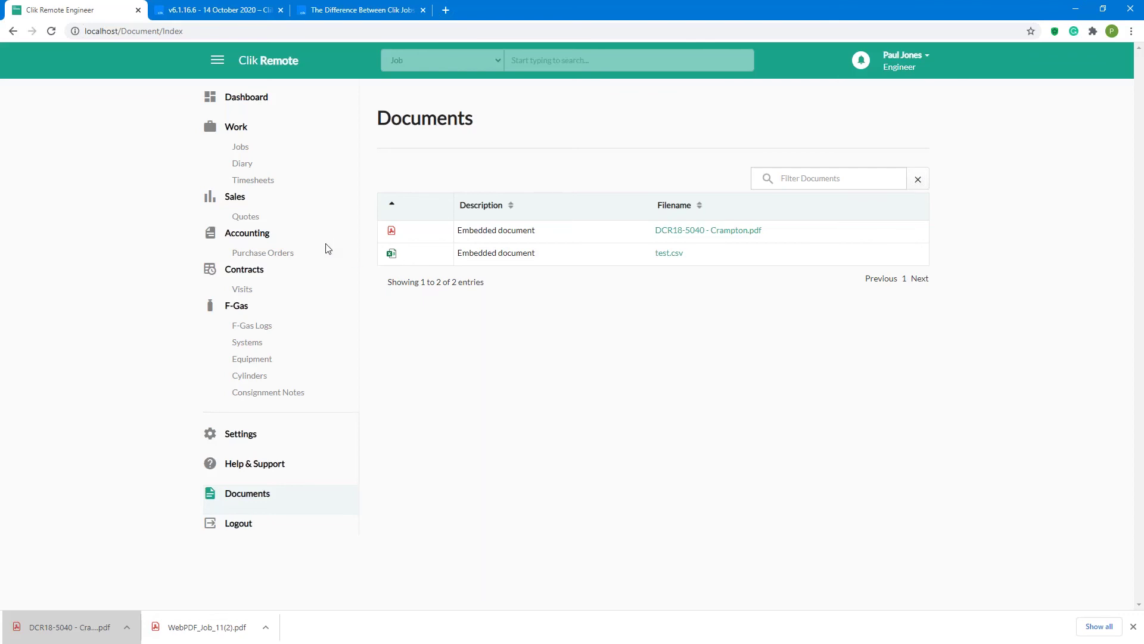
pyautogui.click(239, 149)
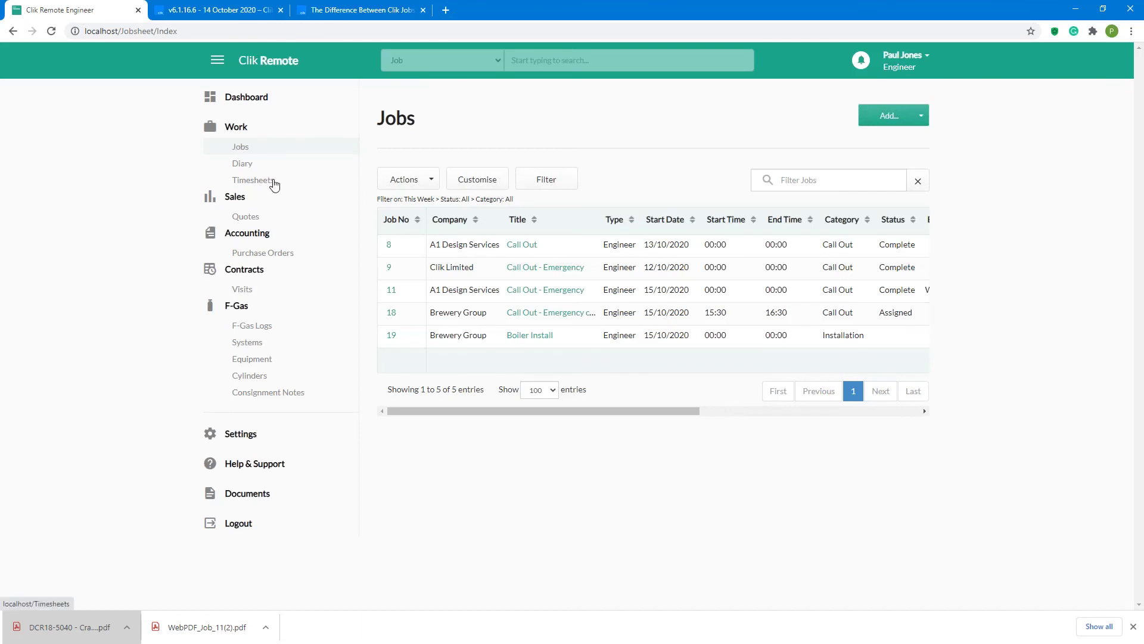
pyautogui.click(520, 292)
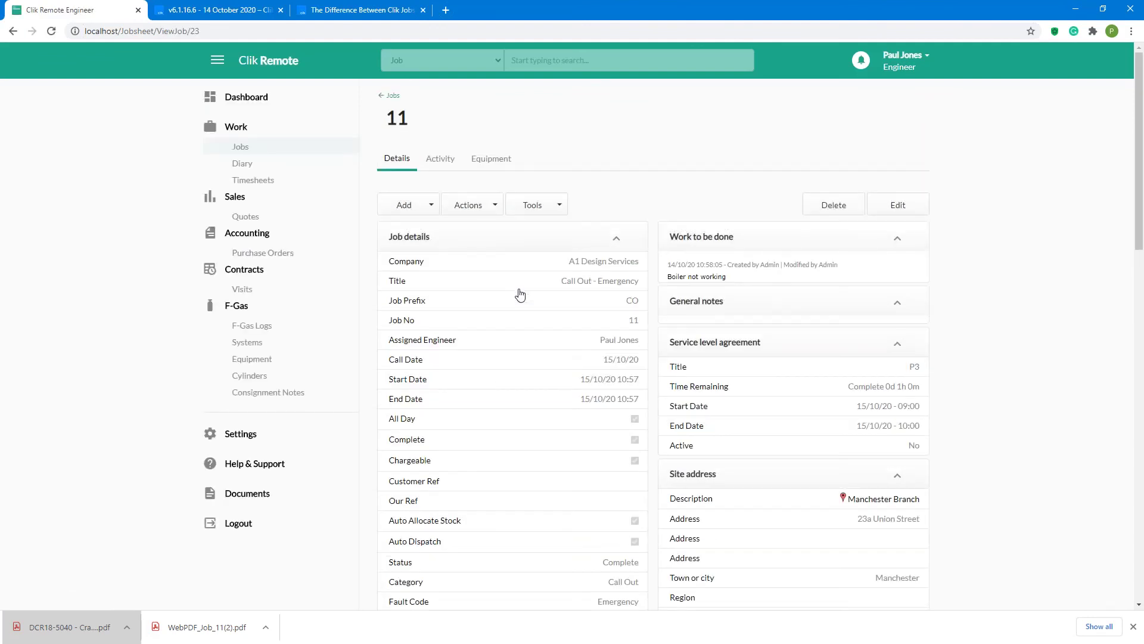
# Step: Open the details of the job's decommissioned Worcester boiler, check its document upload option, and cancel without saving
pyautogui.click(489, 159)
pyautogui.click(413, 260)
pyautogui.rightClick(412, 263)
pyautogui.click(522, 134)
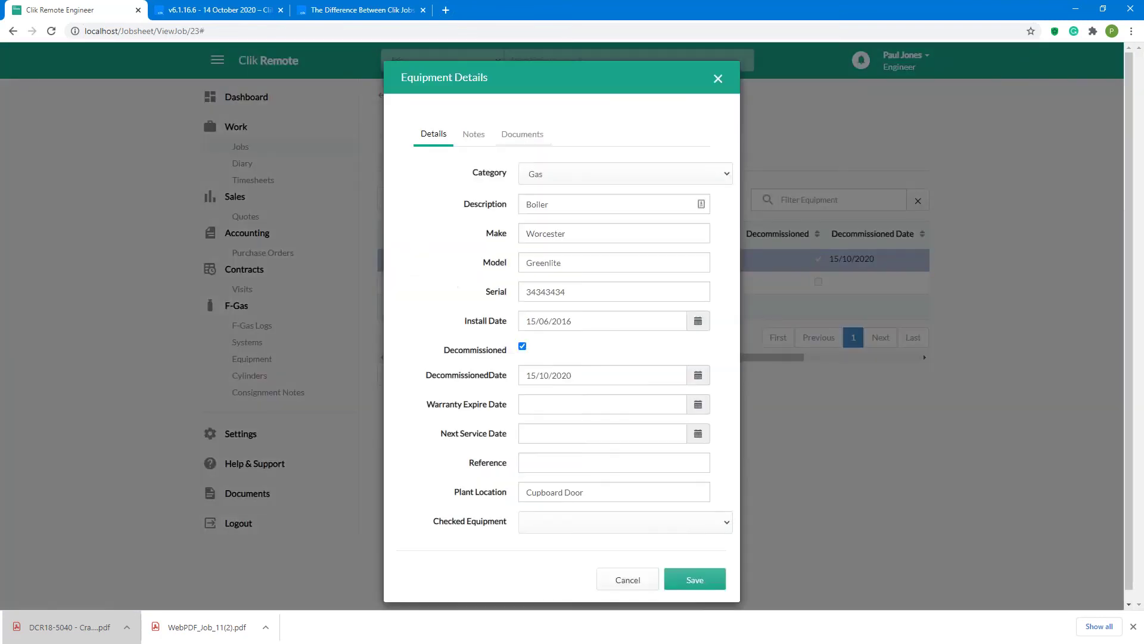
pyautogui.click(522, 134)
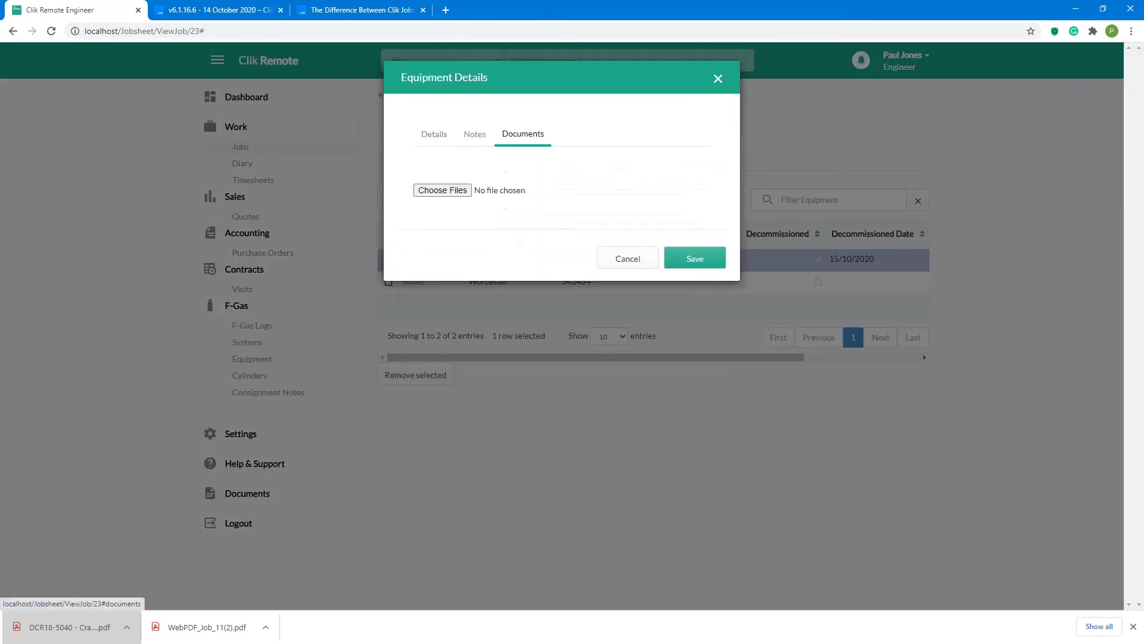
pyautogui.click(615, 261)
# Step: Review the job's details page, including work done, site contact, time, materials, engineers, signatures, documents and action lists
pyautogui.click(393, 158)
pyautogui.scroll(-6, 516, 265)
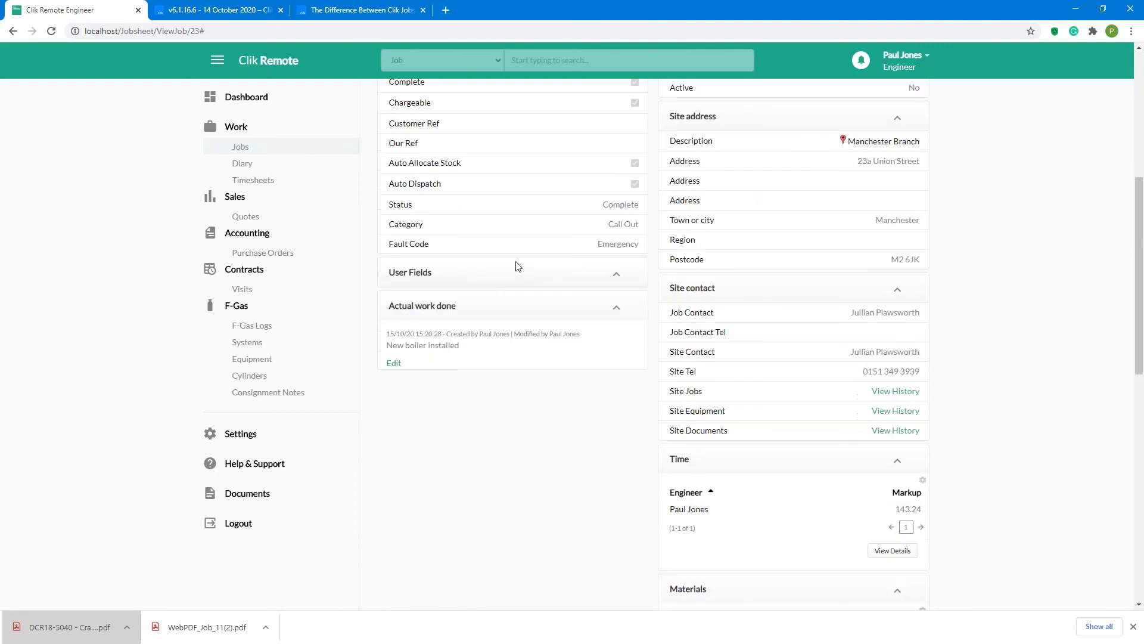
pyautogui.scroll(-8, 519, 265)
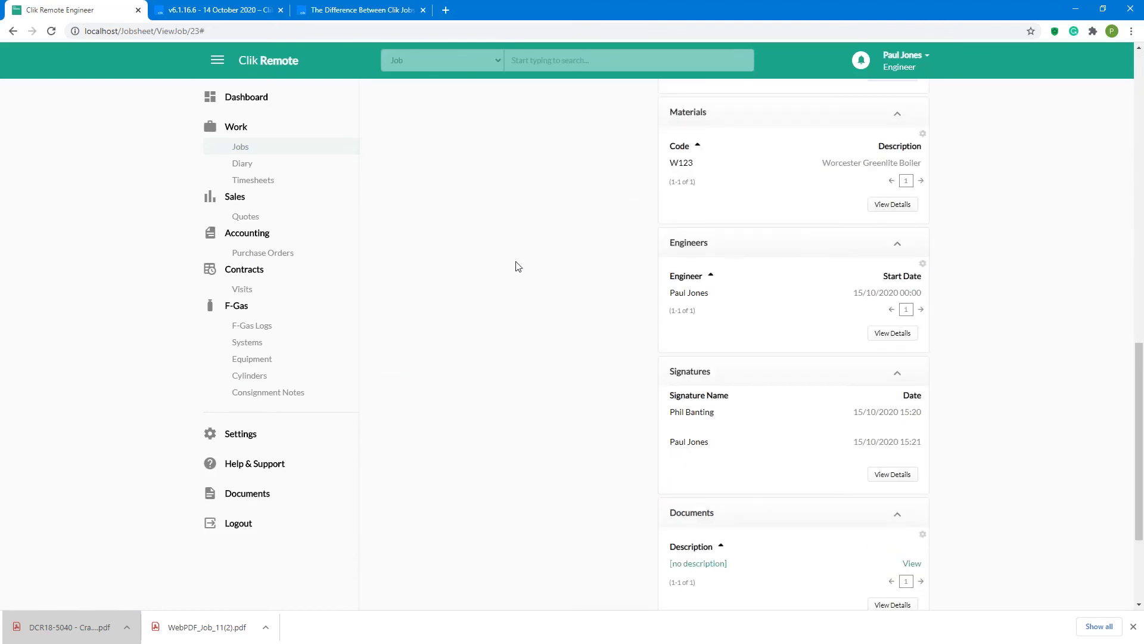
pyautogui.scroll(14, 516, 265)
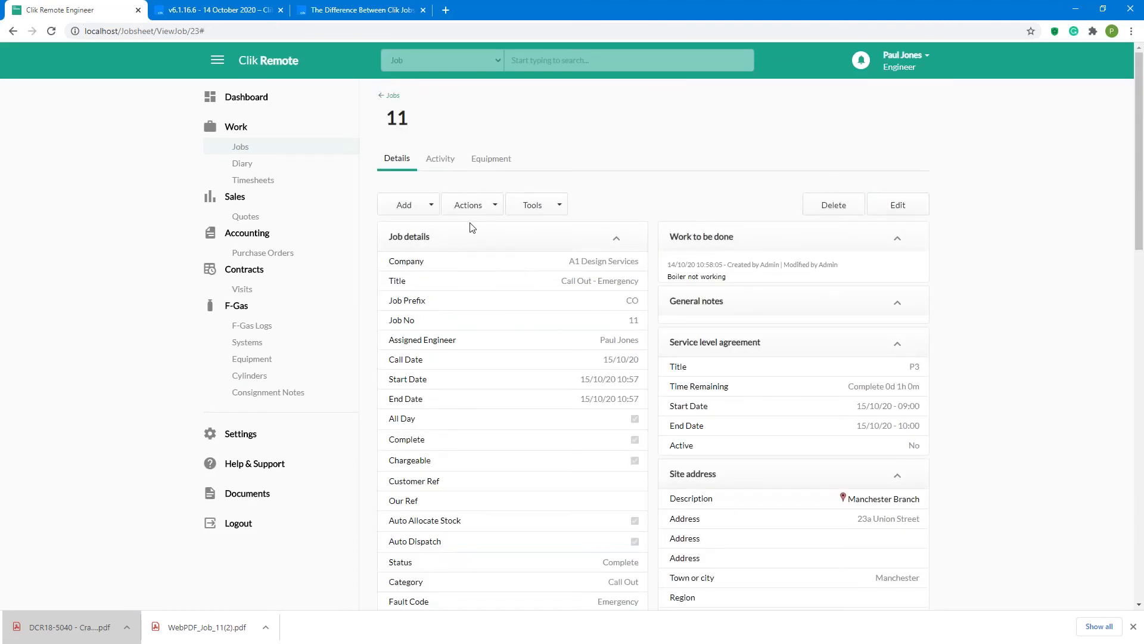
pyautogui.scroll(-15, 468, 225)
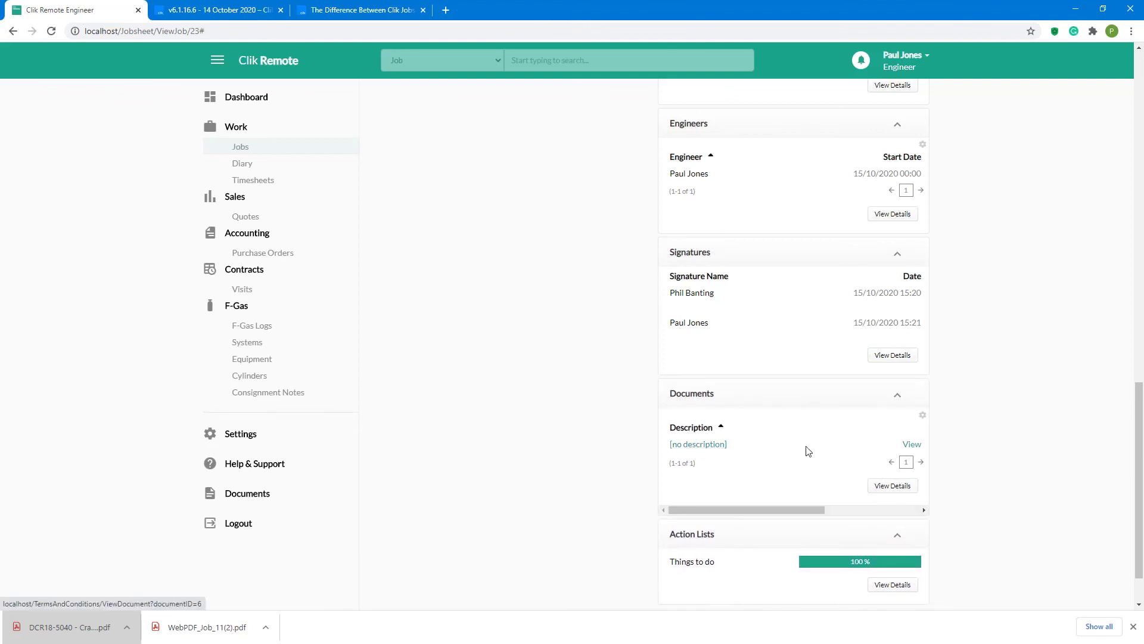
pyautogui.scroll(7, 821, 468)
pyautogui.scroll(9, 821, 469)
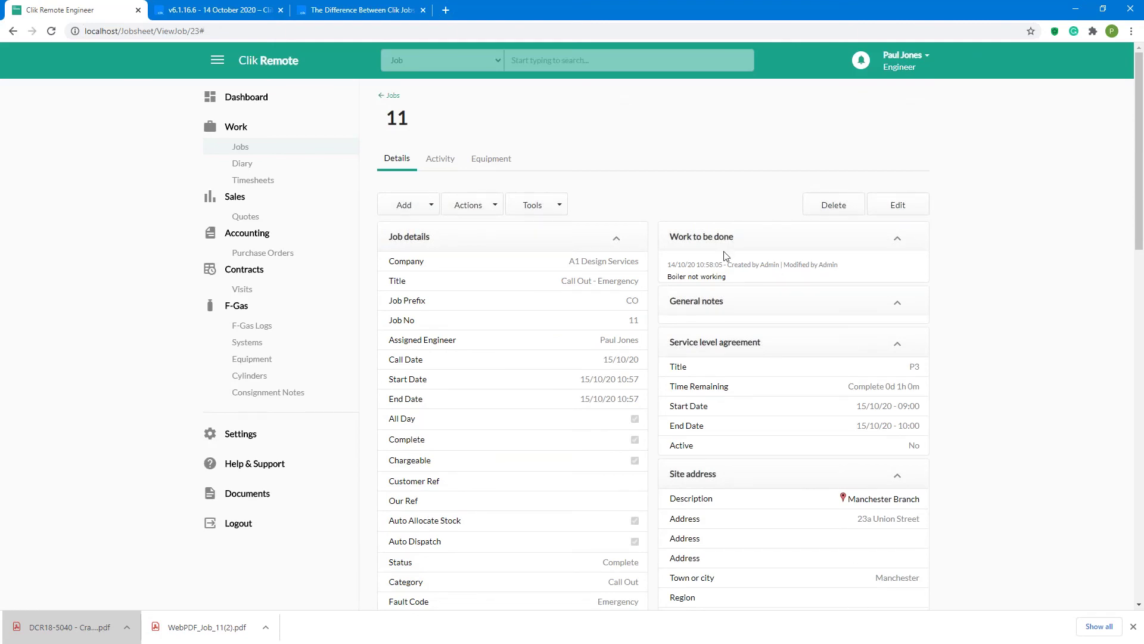
pyautogui.scroll(-7, 684, 231)
pyautogui.scroll(-10, 679, 230)
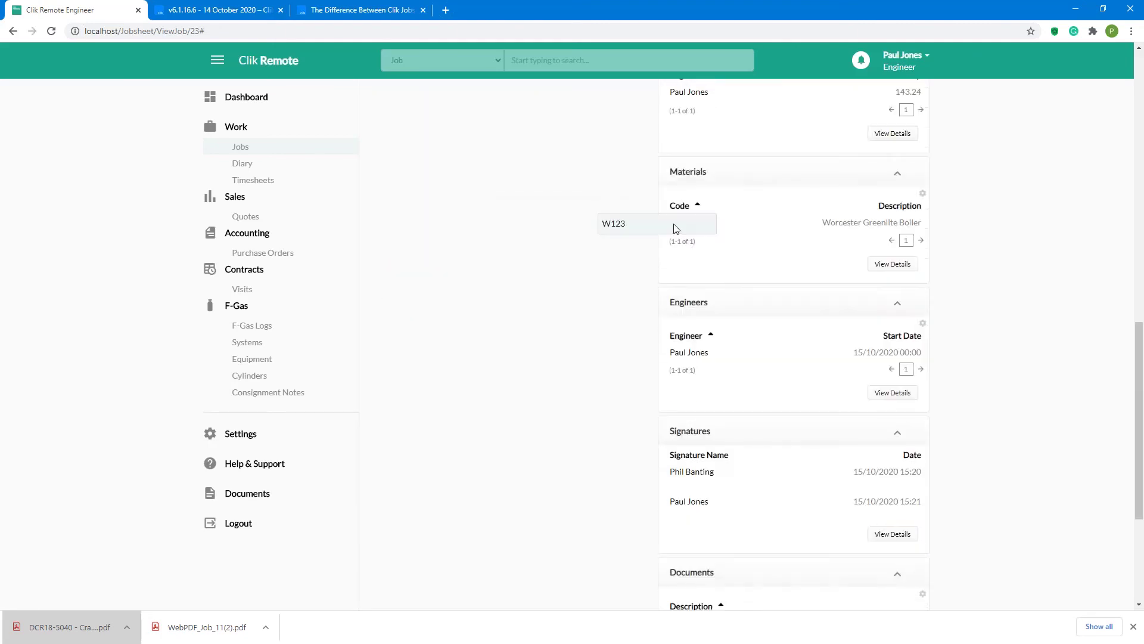
pyautogui.scroll(8, 676, 229)
pyautogui.scroll(10, 677, 229)
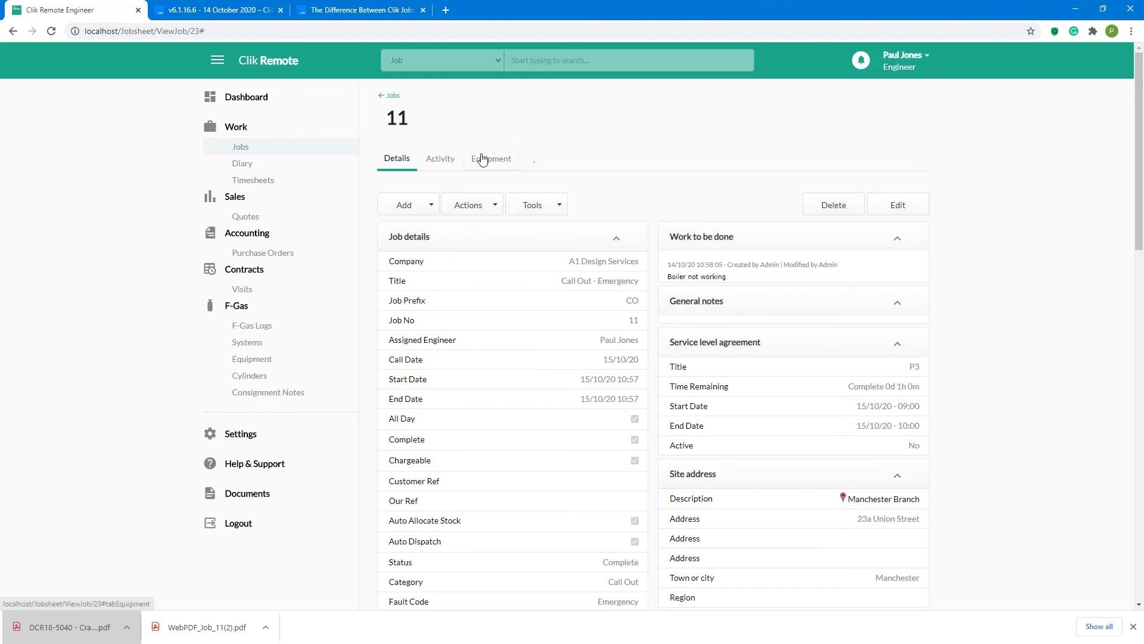
pyautogui.scroll(-9, 482, 159)
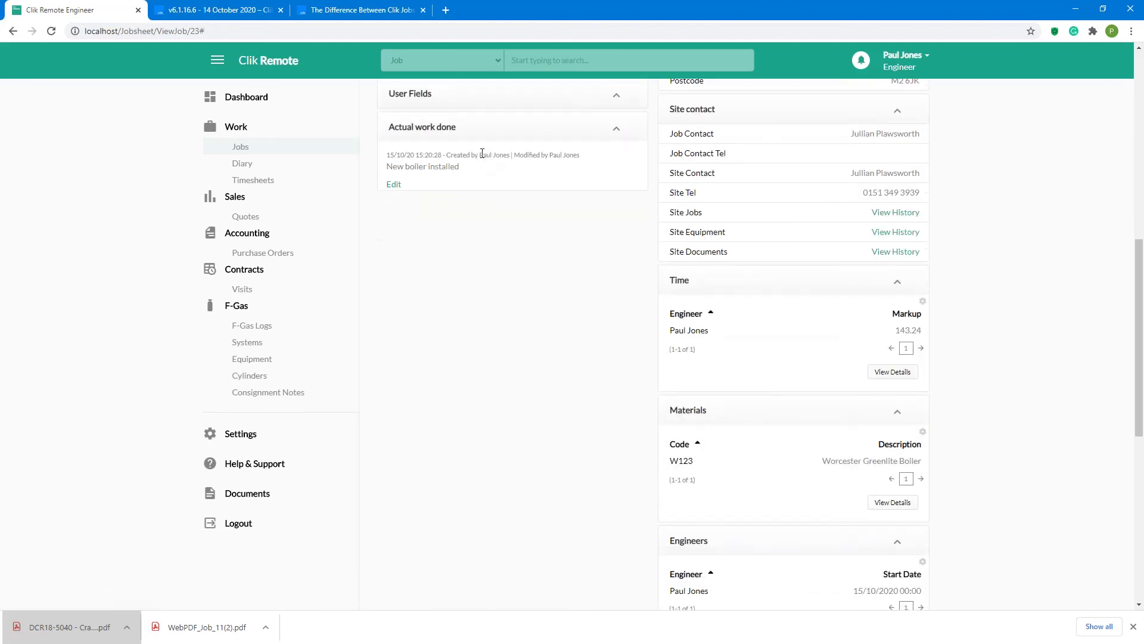
pyautogui.scroll(1, 482, 154)
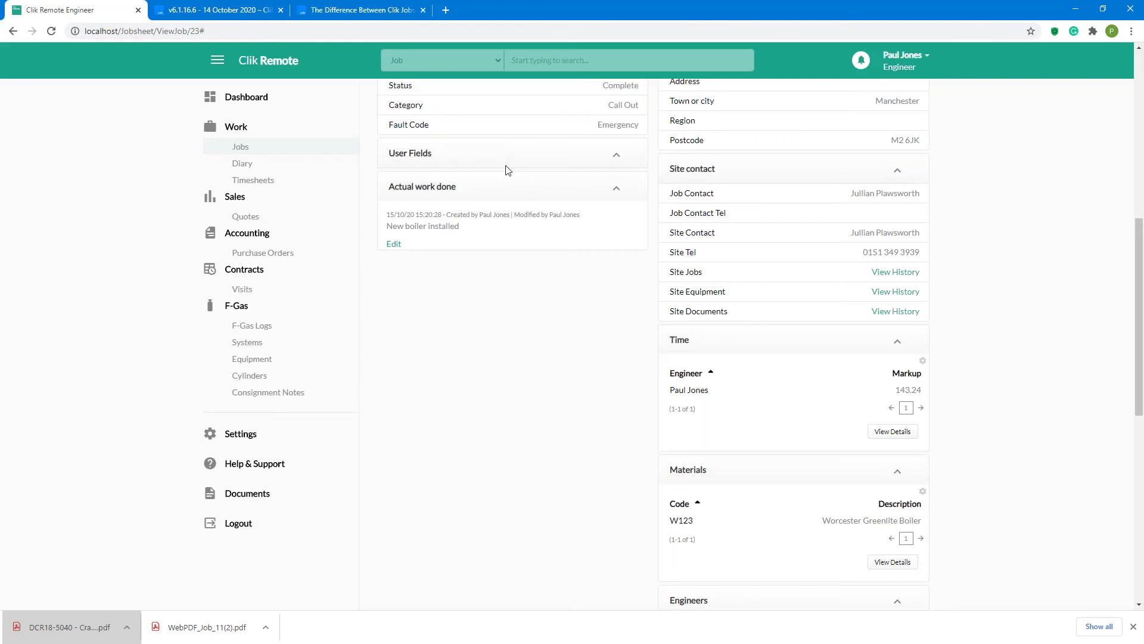
# Step: View the site's job history, filter it to the date range This Year, and close the list
pyautogui.click(897, 272)
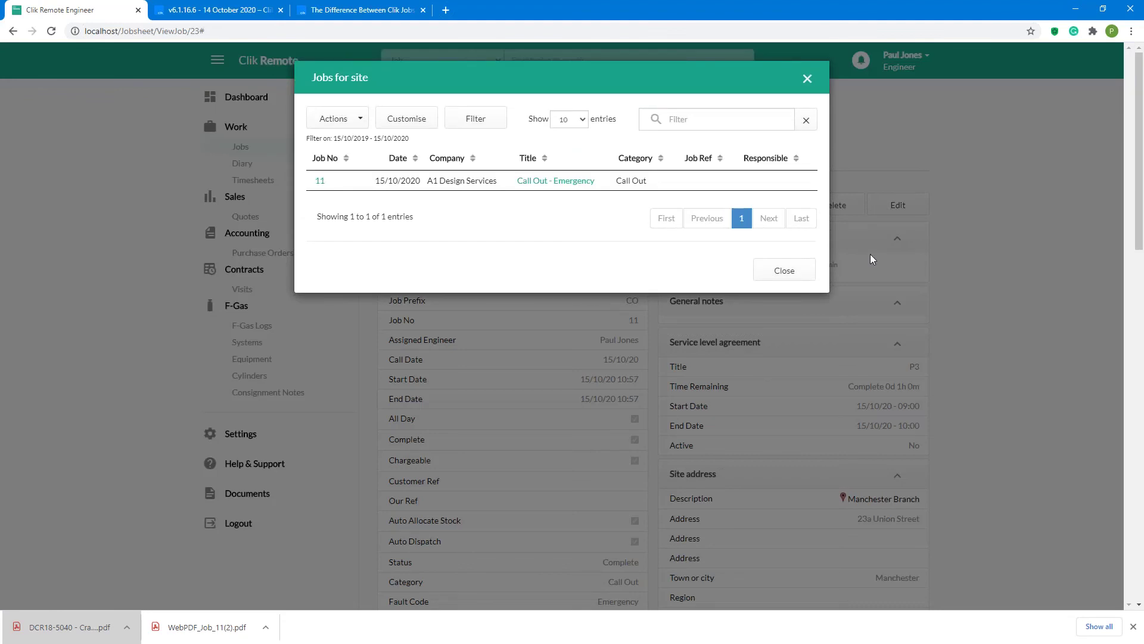
pyautogui.click(476, 120)
pyautogui.click(473, 173)
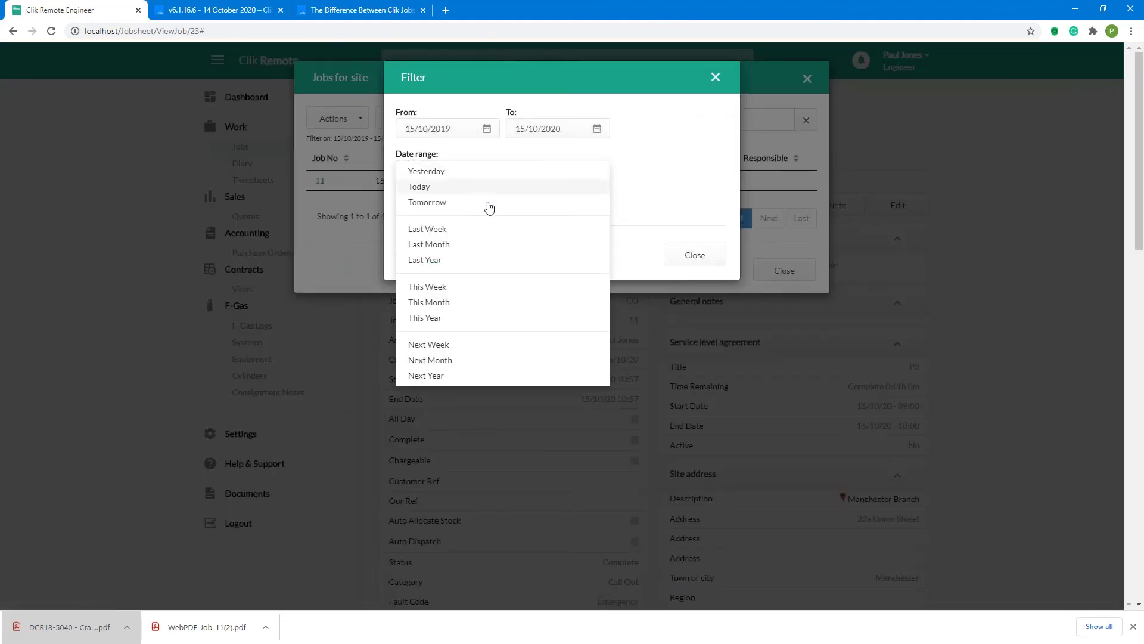
pyautogui.click(424, 318)
pyautogui.click(679, 256)
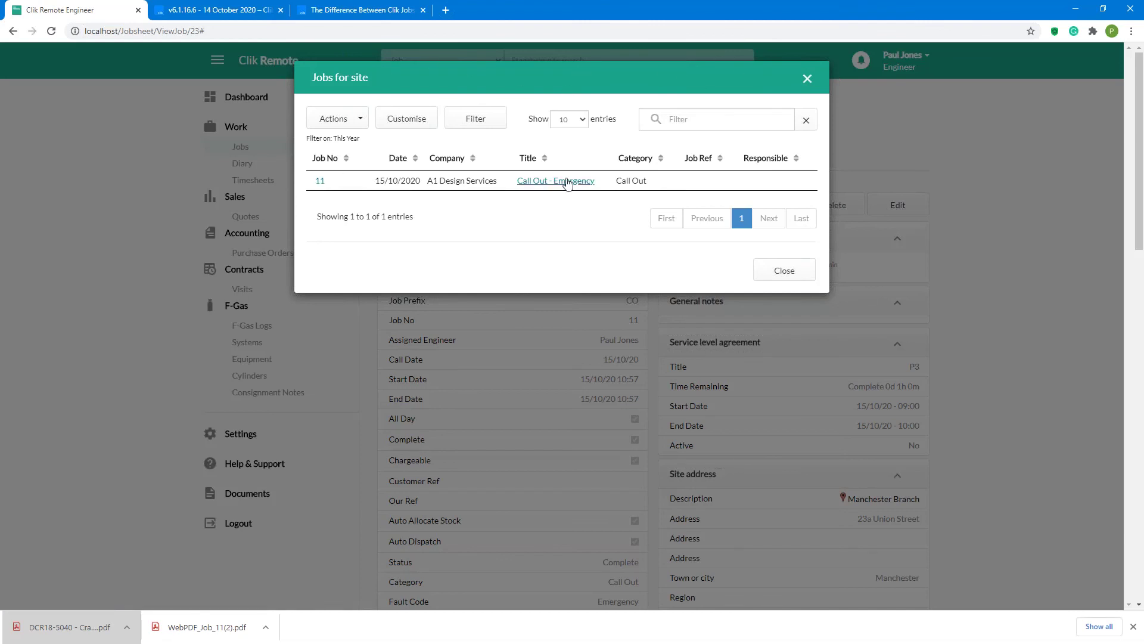
pyautogui.click(808, 78)
# Step: Open the document history for the job's site
pyautogui.scroll(-6, 738, 179)
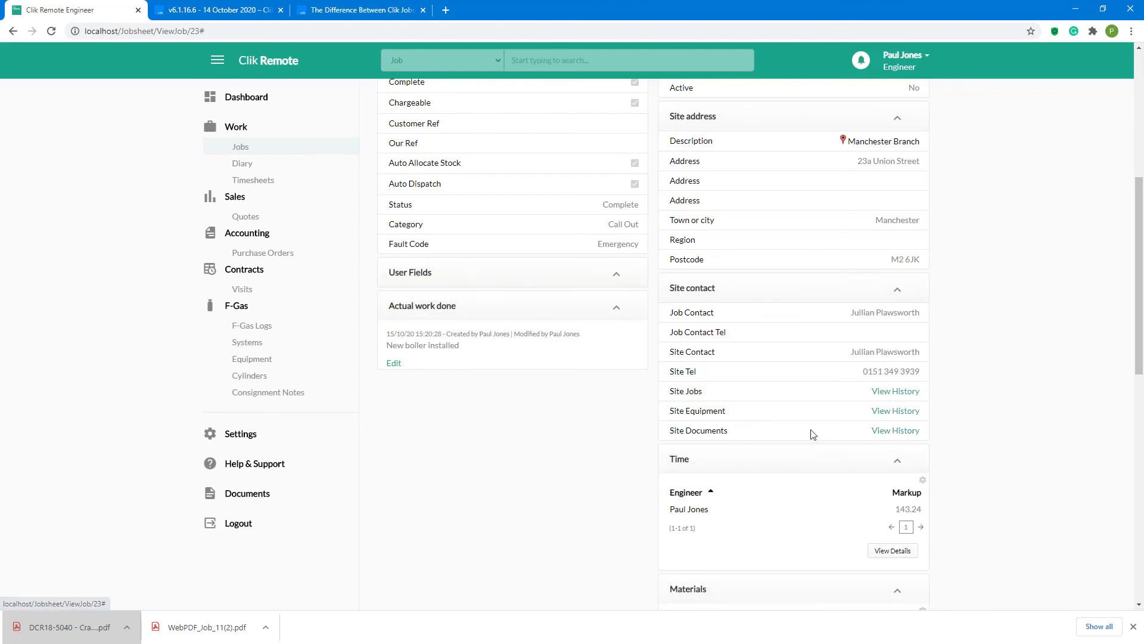
pyautogui.click(892, 431)
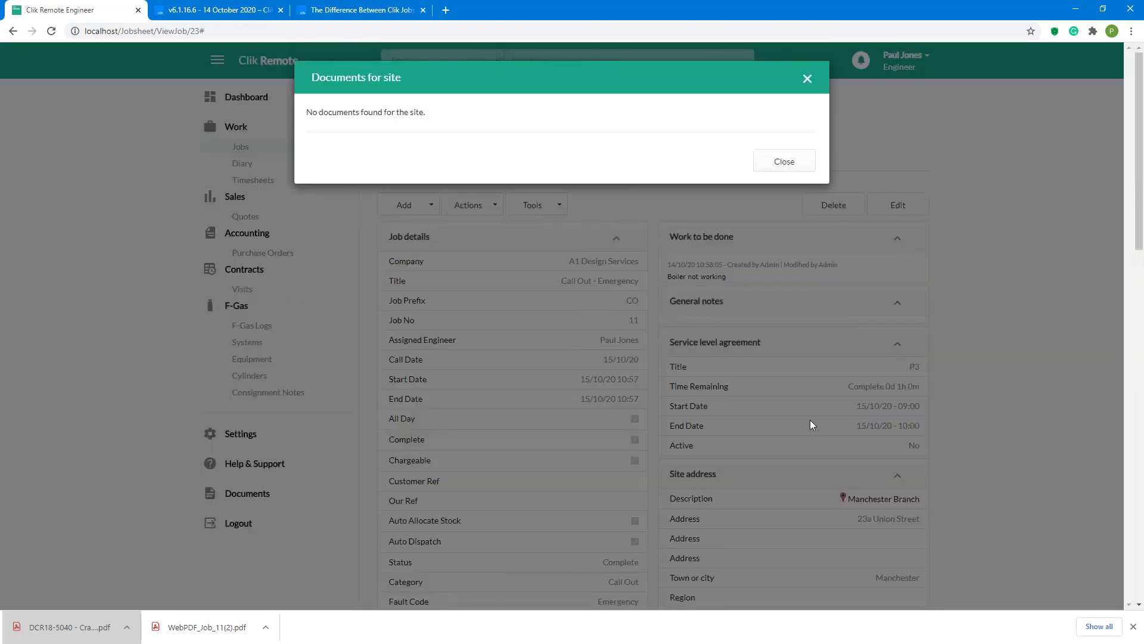
# Step: Close the site documents list and switch to Clik Service to open the Clik Remote users and settings
pyautogui.click(795, 171)
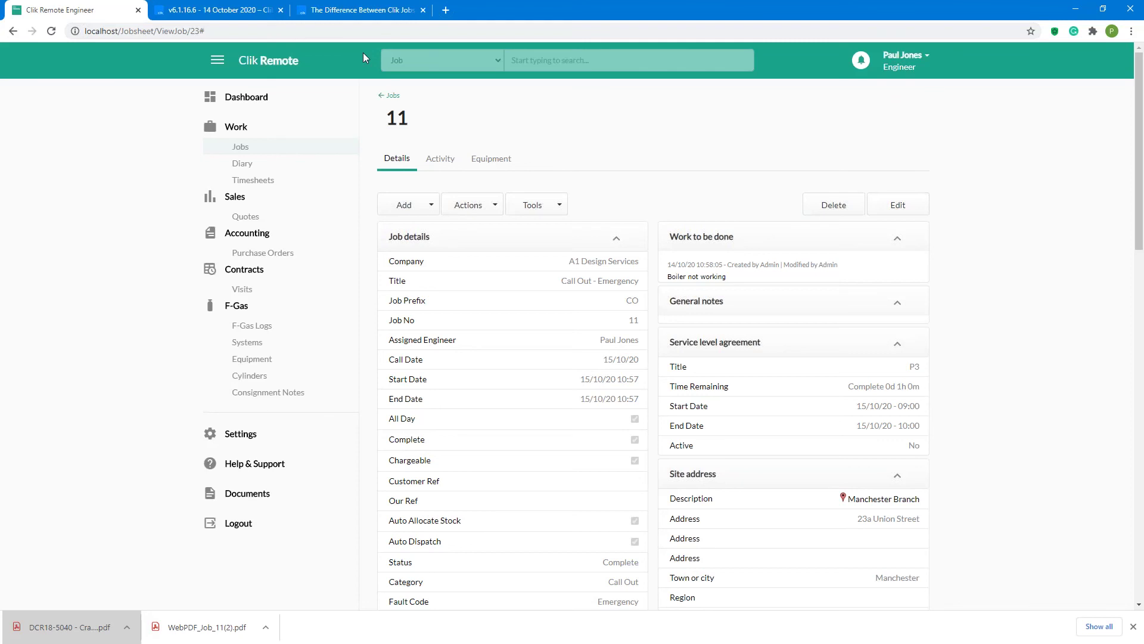
pyautogui.hotkey('alt', 'Tab')
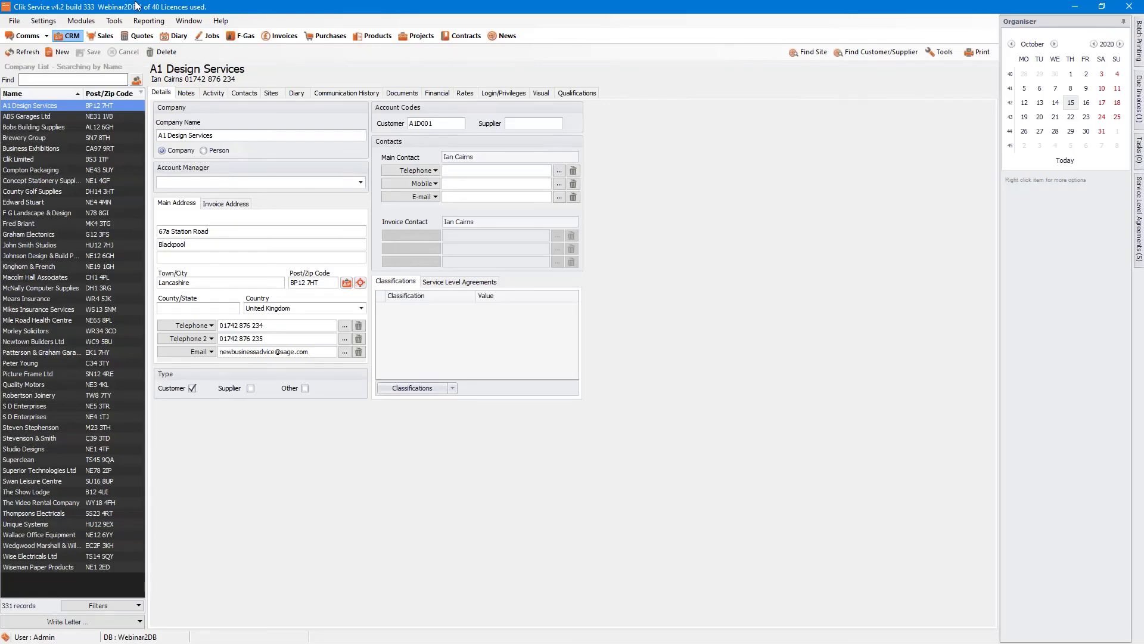
pyautogui.click(43, 20)
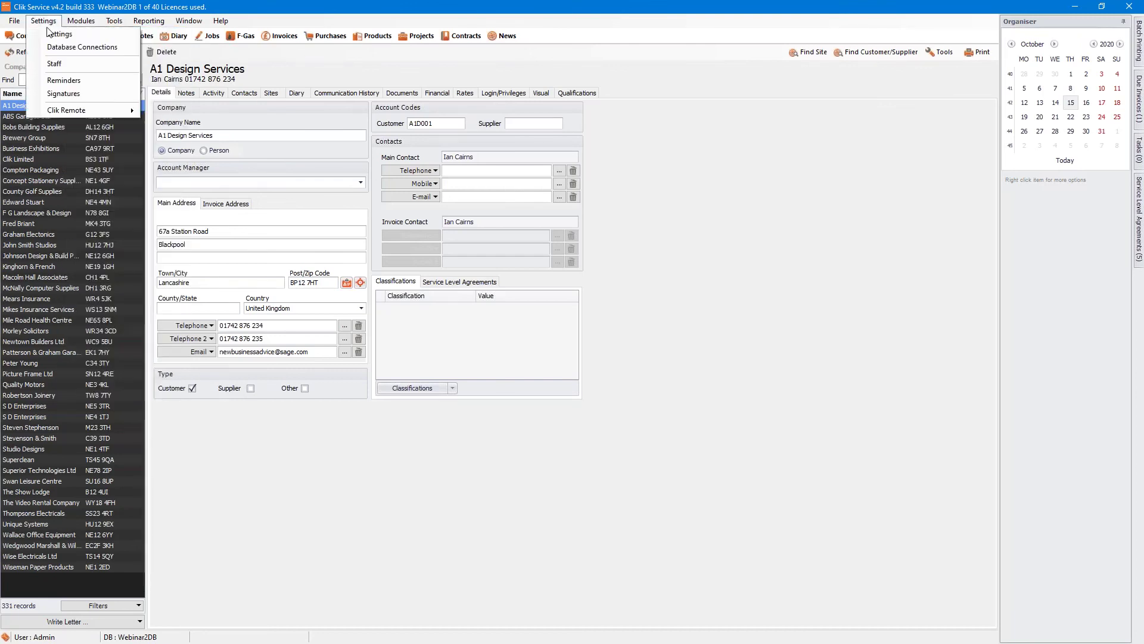
pyautogui.moveTo(57, 112)
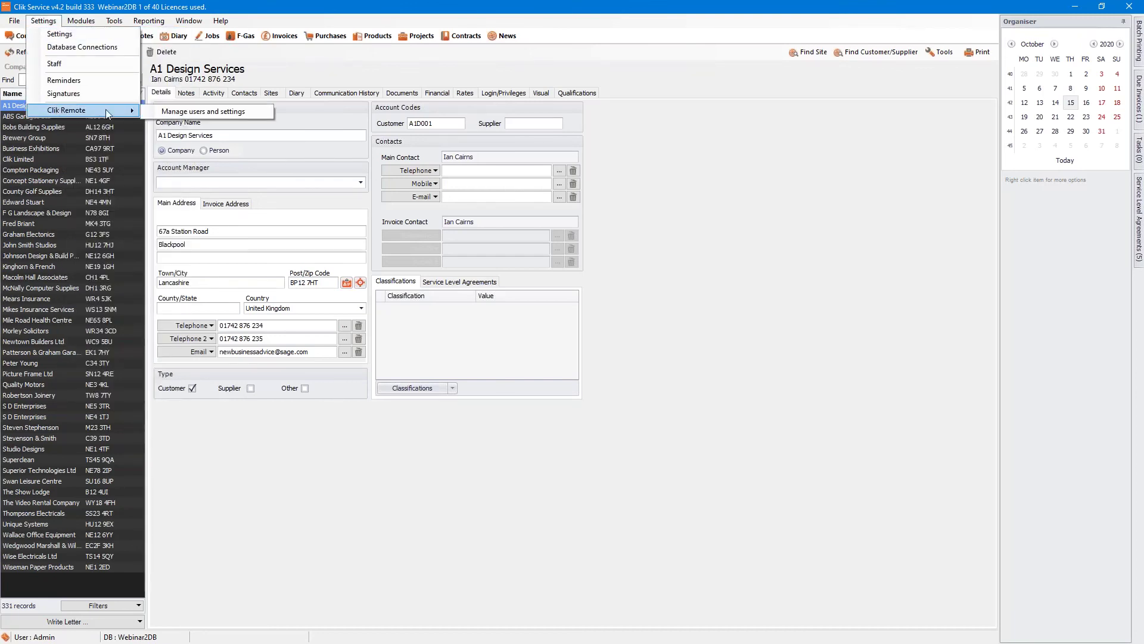
pyautogui.click(166, 111)
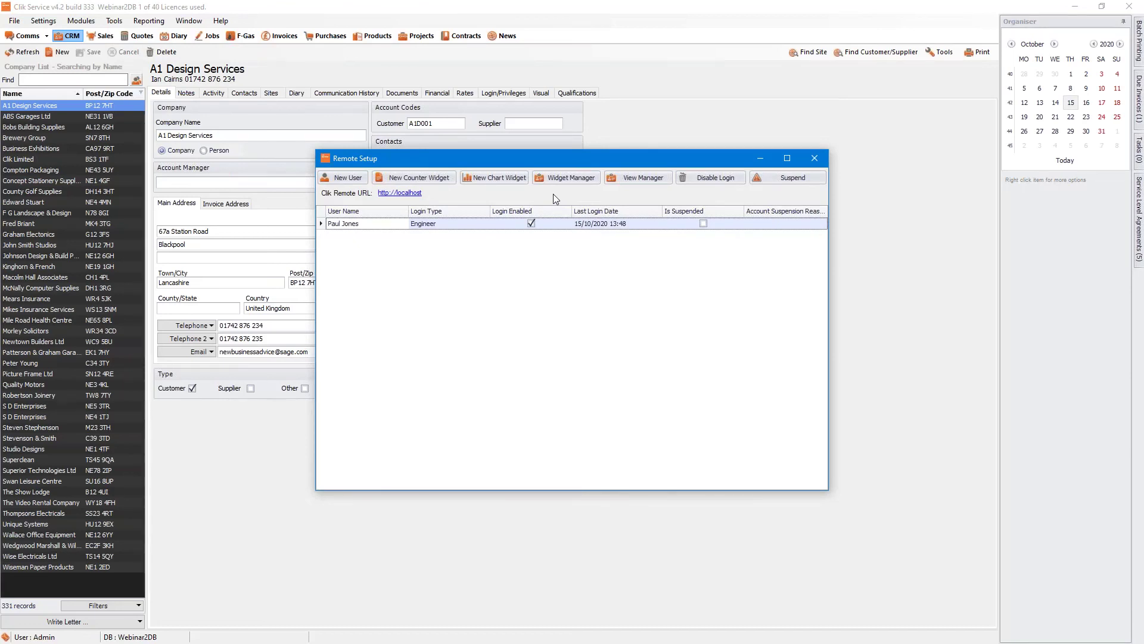
# Step: Review the engineer's access privileges and go through the remaining pages of the Clik Remote user setup wizard
pyautogui.doubleClick(495, 225)
pyautogui.scroll(-15, 515, 413)
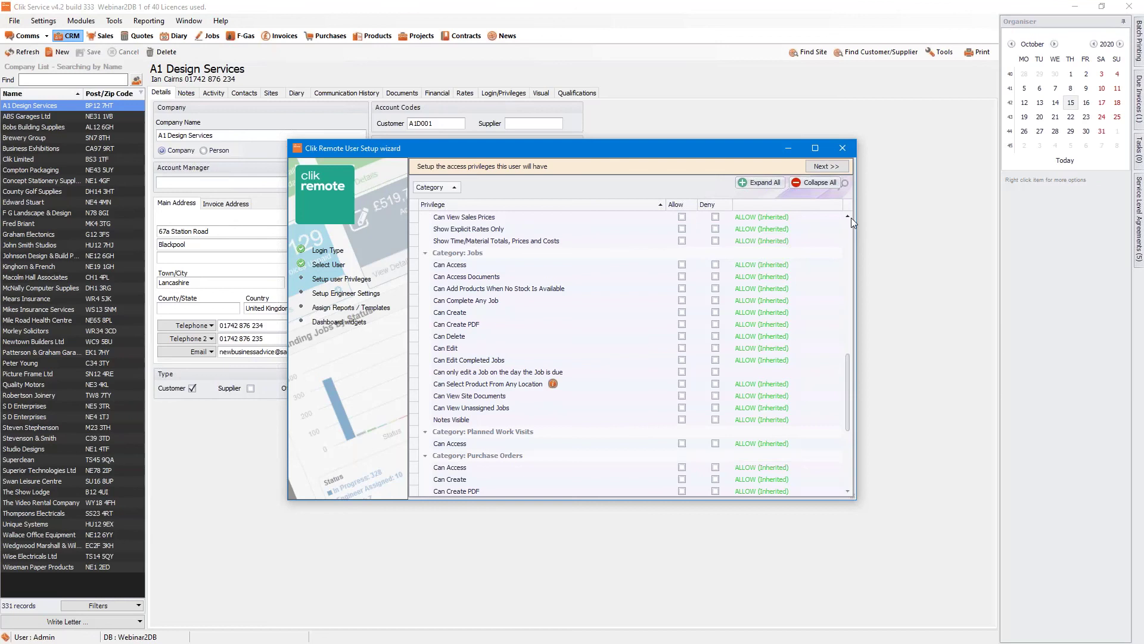
pyautogui.click(827, 166)
pyautogui.click(827, 167)
pyautogui.click(827, 166)
pyautogui.click(828, 166)
pyautogui.click(650, 326)
pyautogui.click(636, 270)
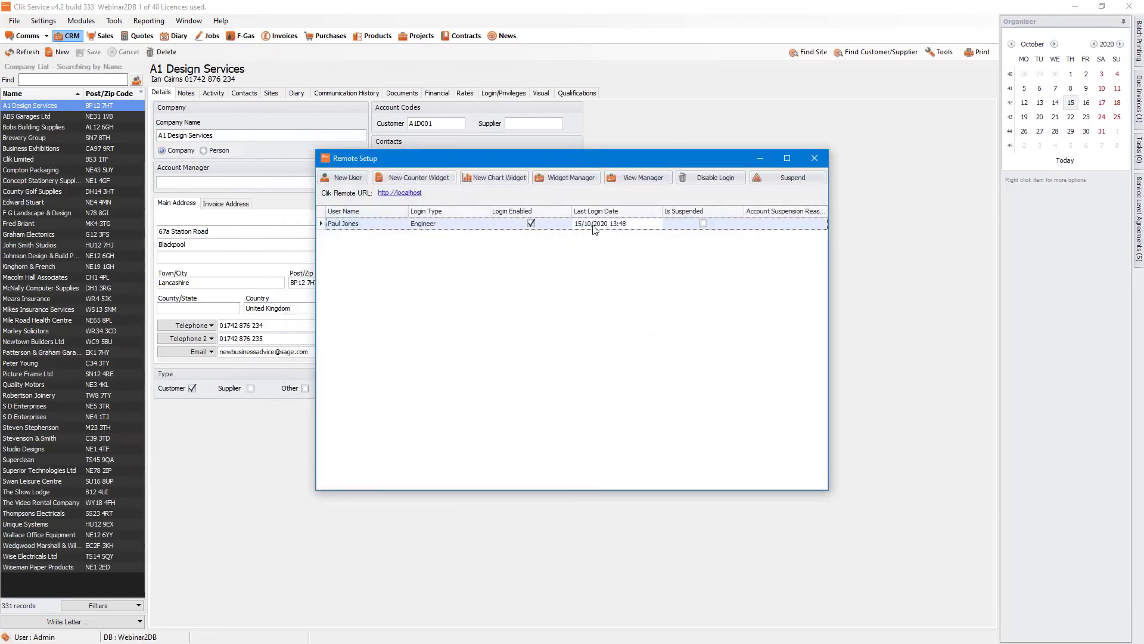
# Step: Open the user display setup and show the Jobsheet fields for the engineer
pyautogui.click(637, 177)
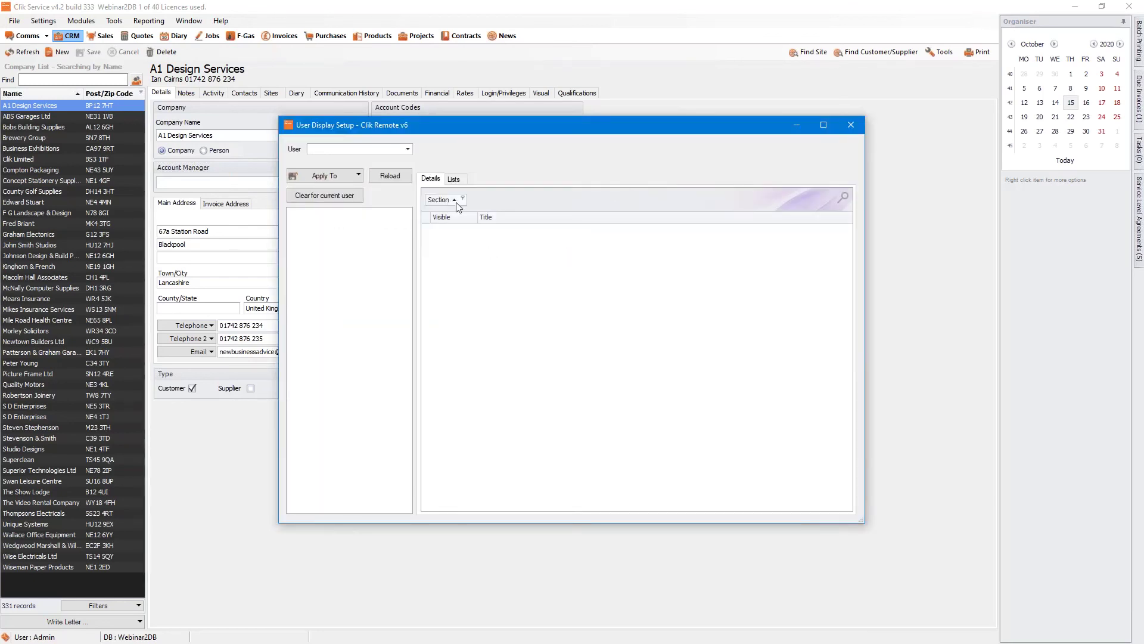
pyautogui.click(407, 149)
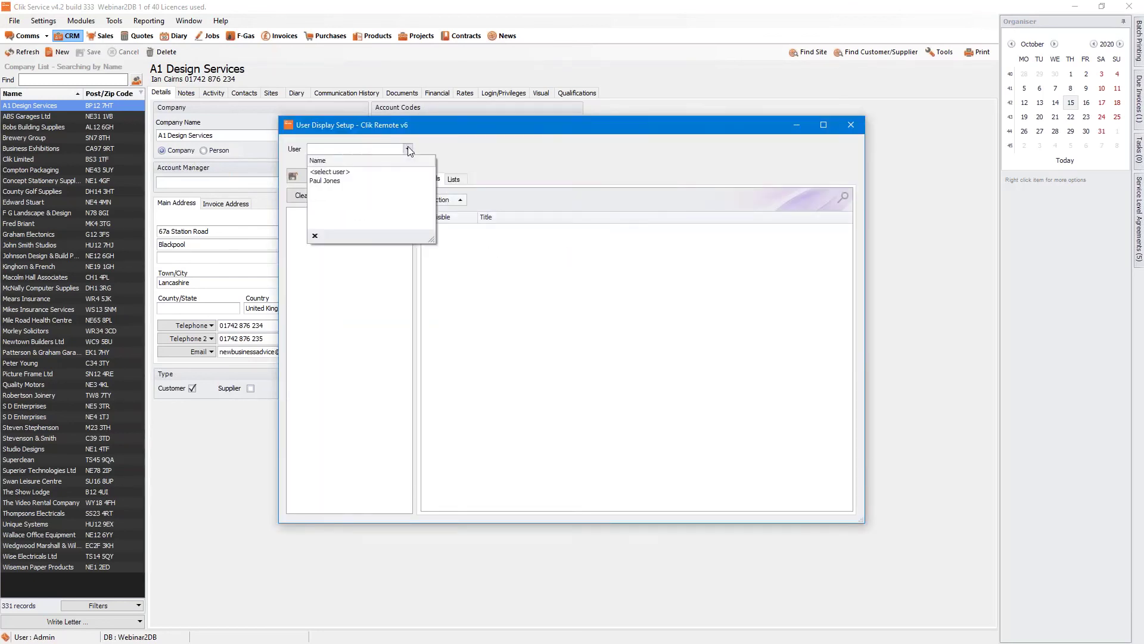
pyautogui.click(327, 181)
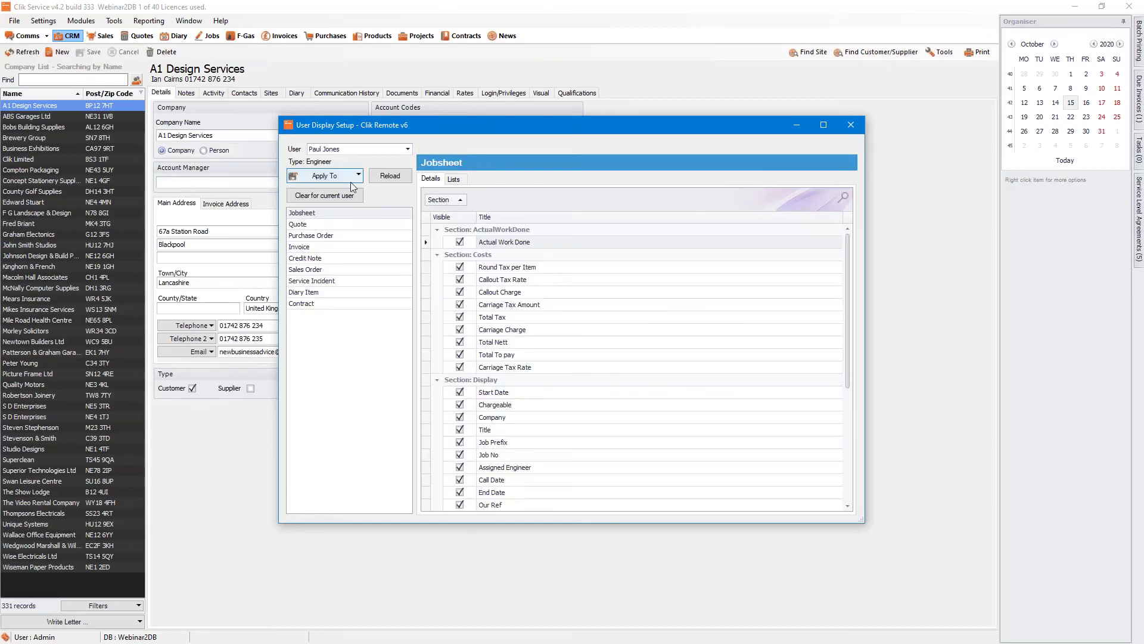
pyautogui.click(314, 216)
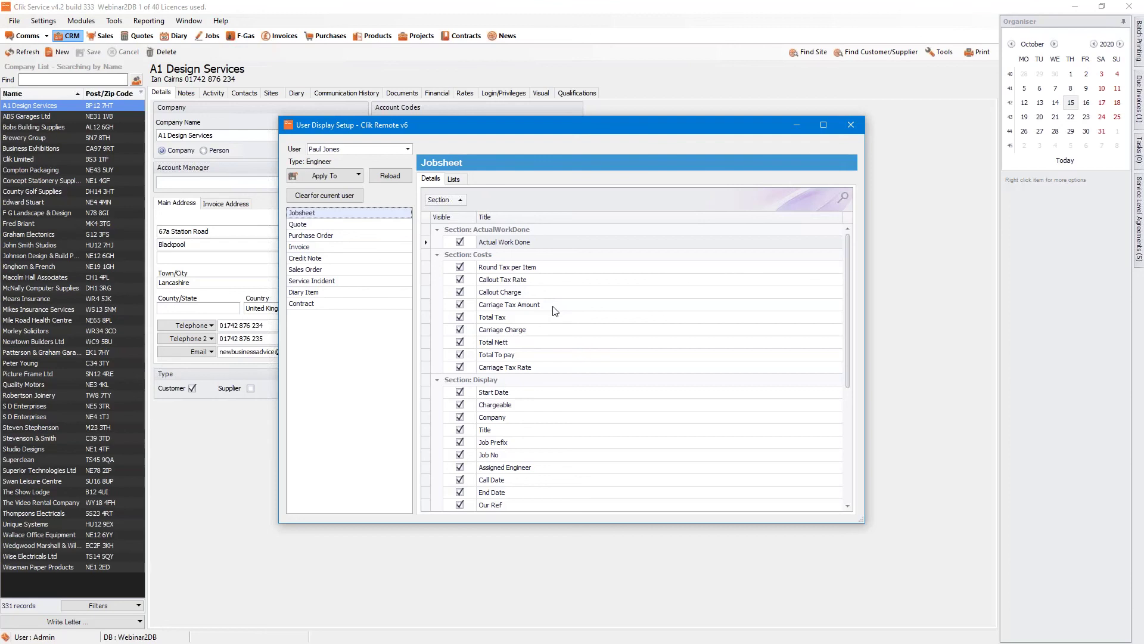
# Step: Make the engineer's Jobsheet Total Nett field not visible, look at the options for applying it, and close the display setup without applying
pyautogui.click(460, 342)
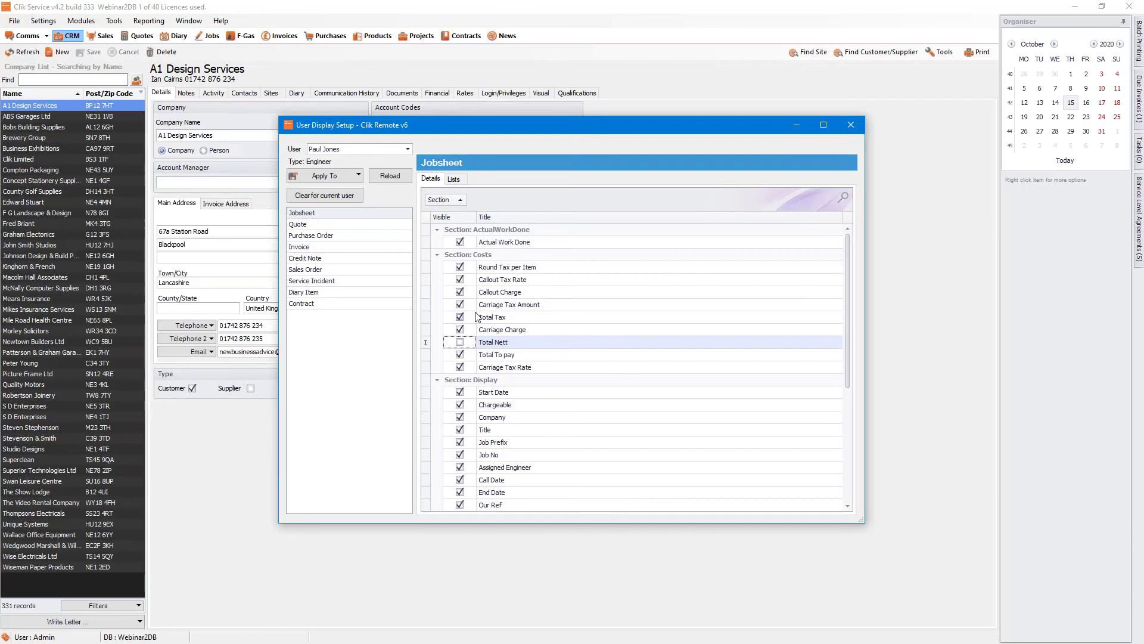
pyautogui.scroll(-4, 476, 316)
pyautogui.scroll(-1, 480, 328)
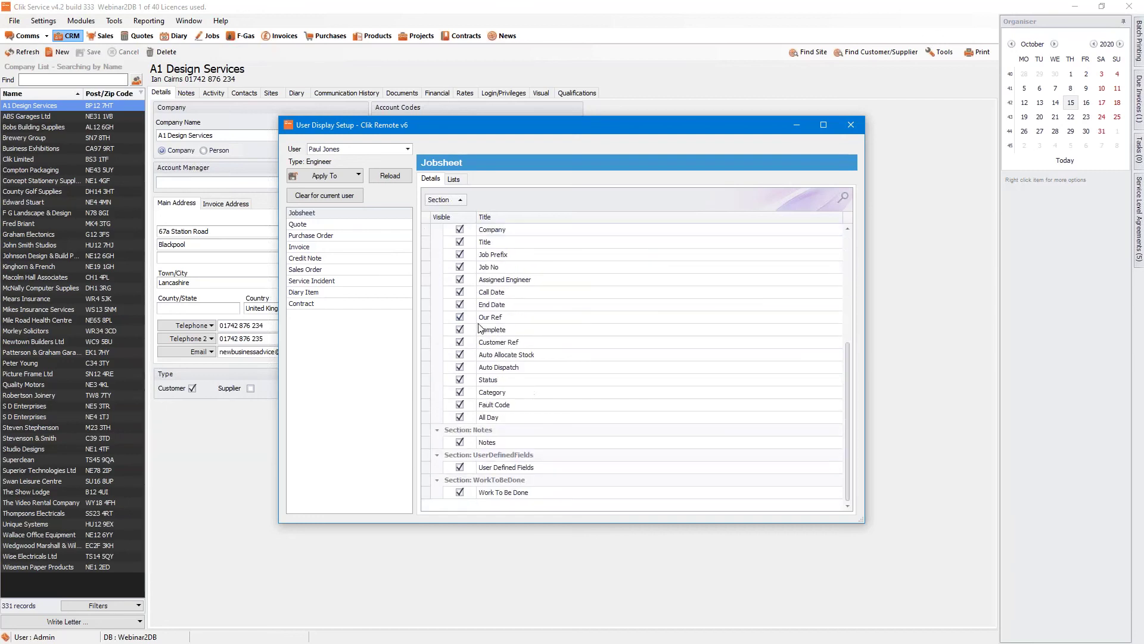
pyautogui.scroll(4, 479, 327)
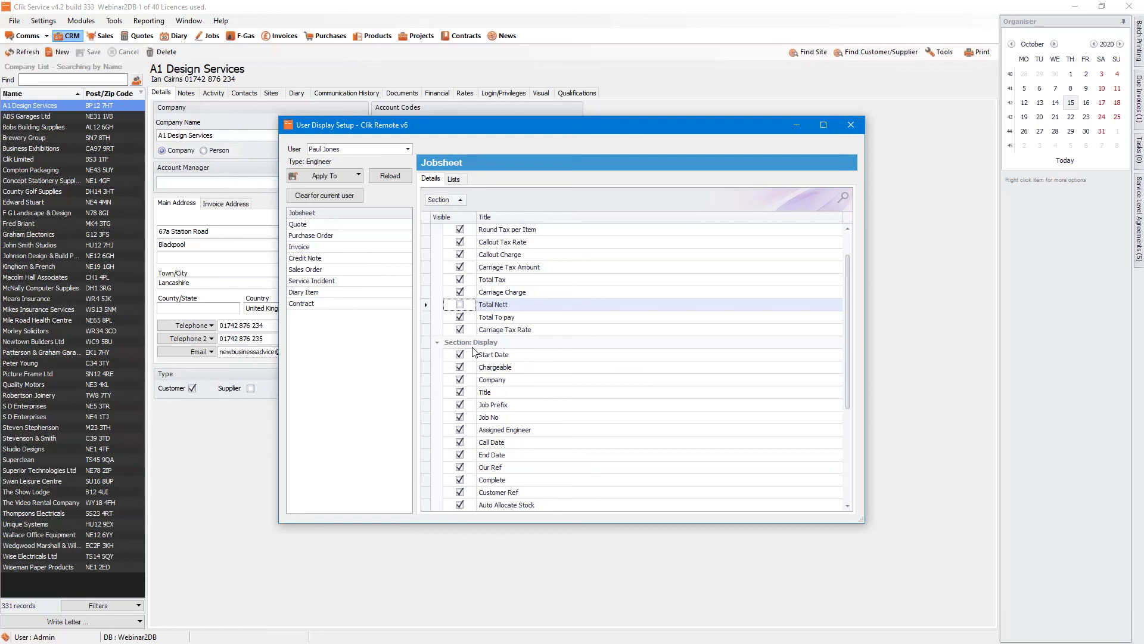
pyautogui.scroll(1, 474, 343)
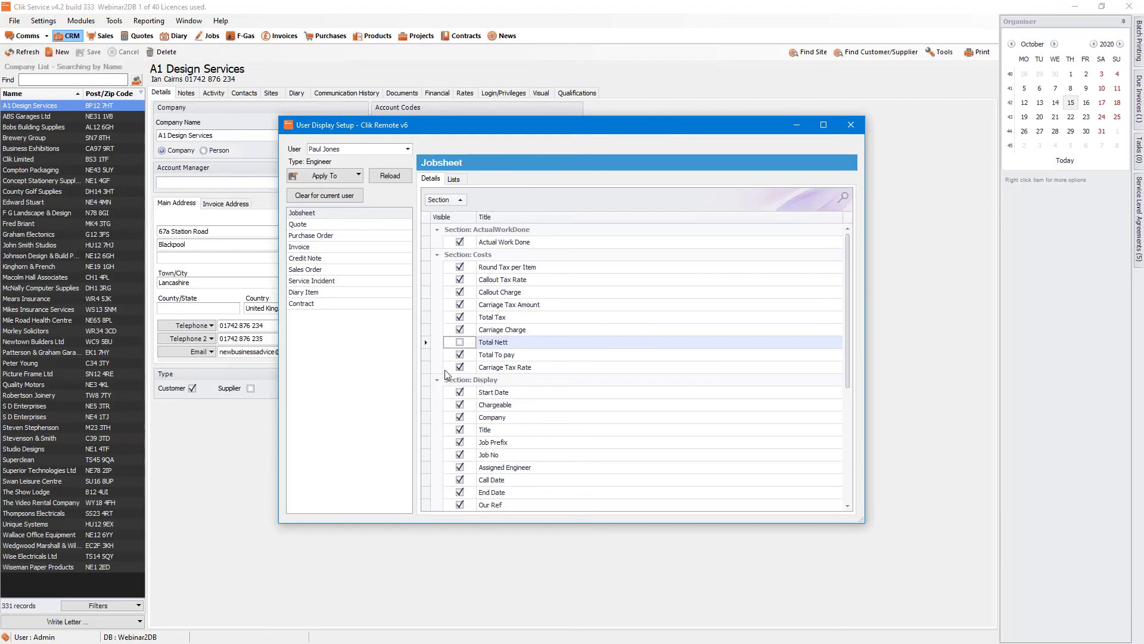
pyautogui.click(335, 179)
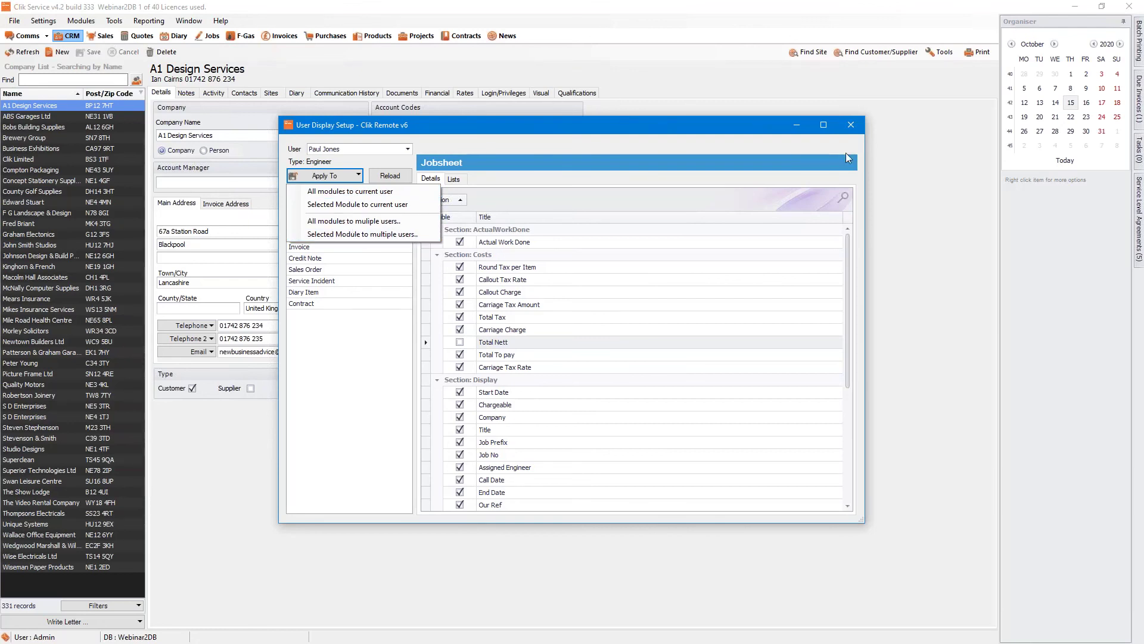
pyautogui.click(850, 127)
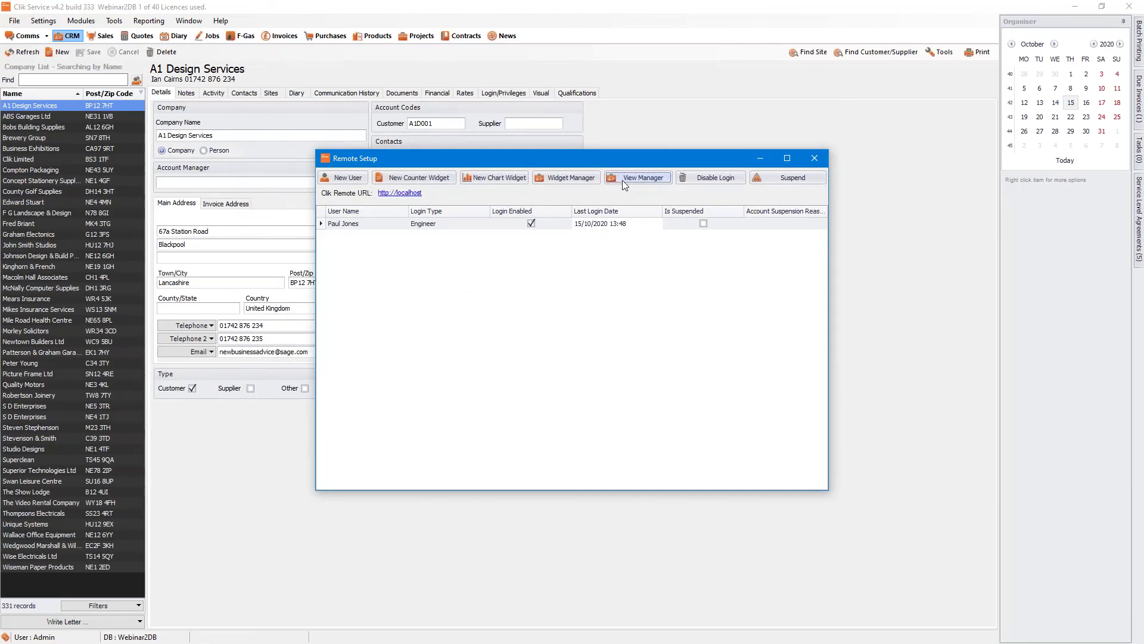
# Step: View the list of available dashboard widgets, cancel it, and close the Clik Remote setup
pyautogui.click(443, 227)
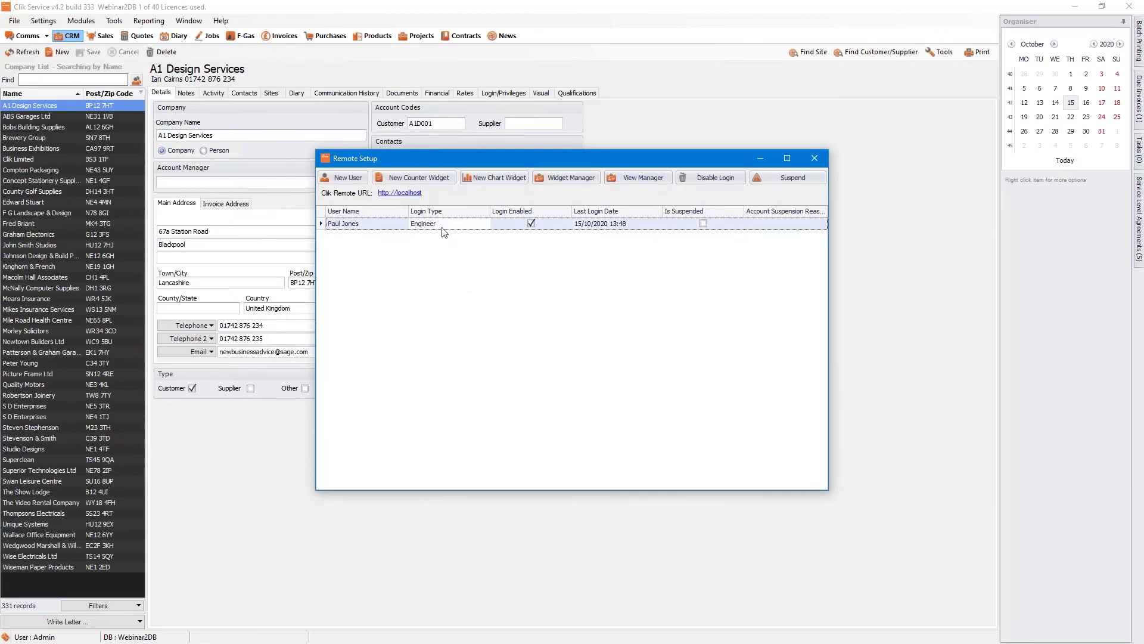
pyautogui.click(556, 178)
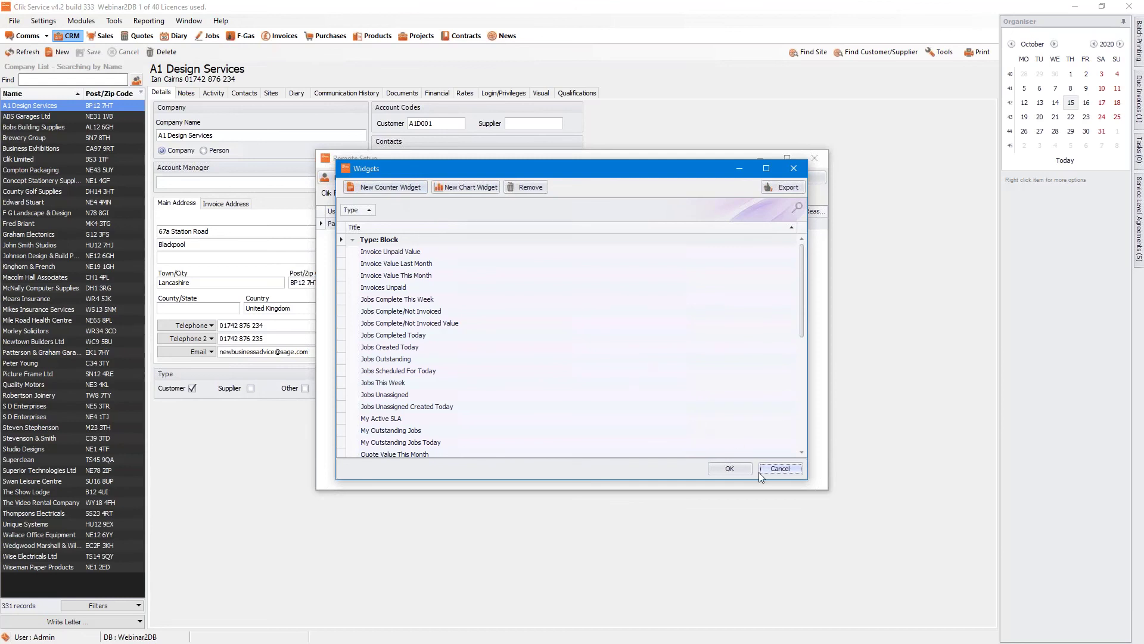
pyautogui.click(778, 468)
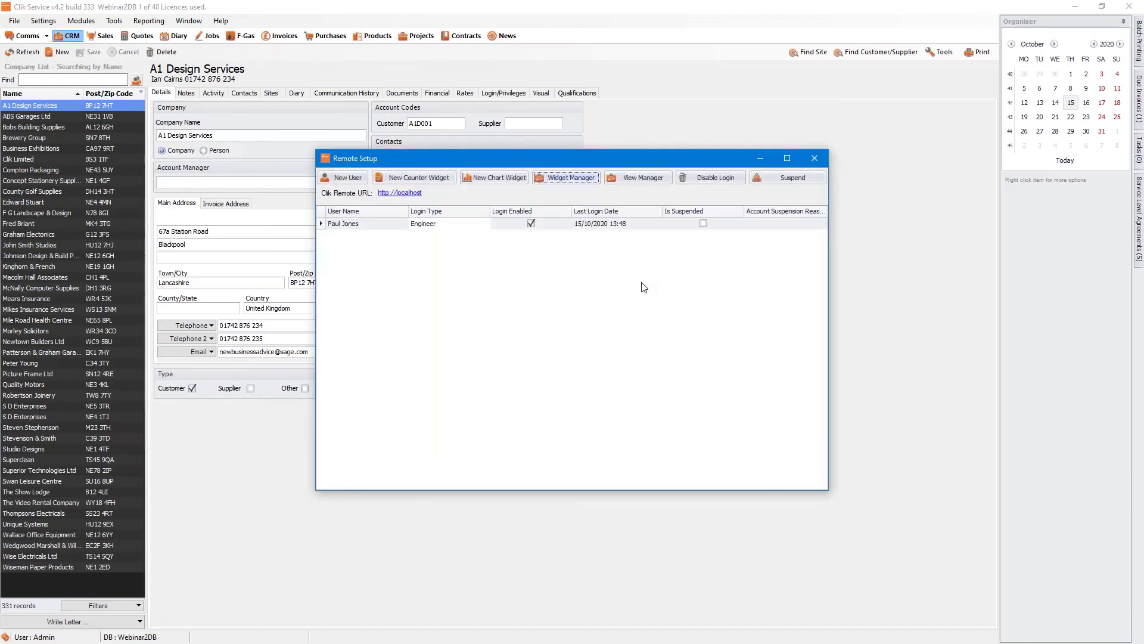
pyautogui.click(427, 224)
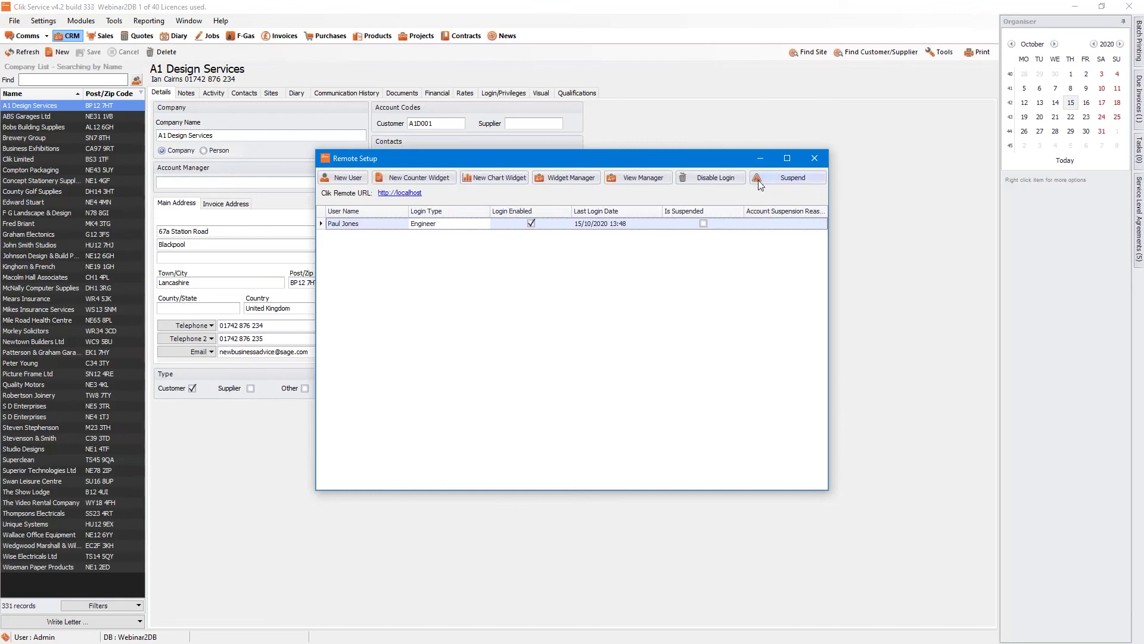
pyautogui.click(815, 159)
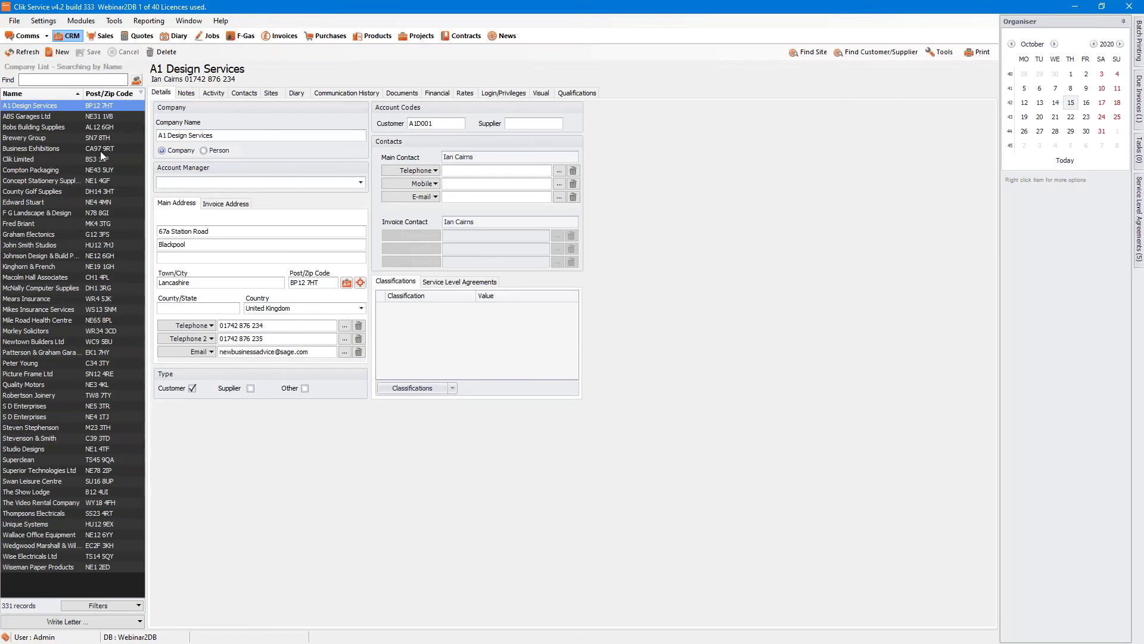